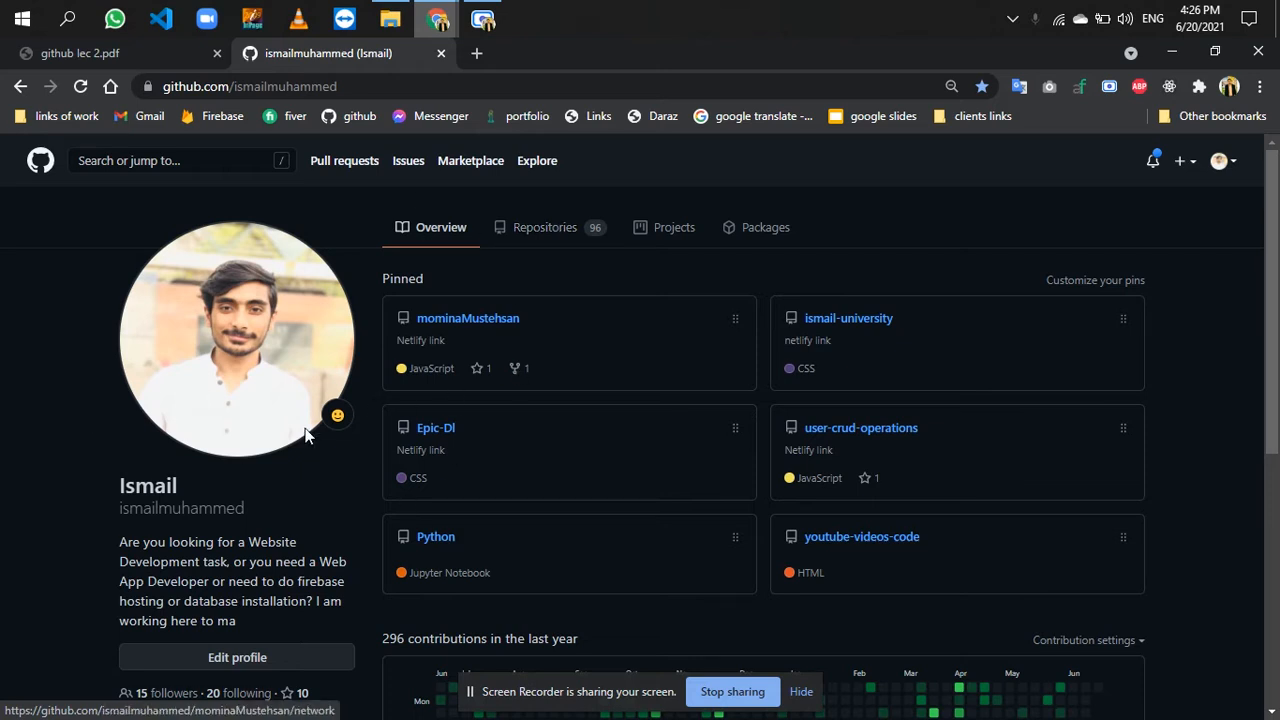
- Filter the profile's repositories by "yout" and open the youtube-videos-code repository
left_click_drag(264, 516, 109, 521)
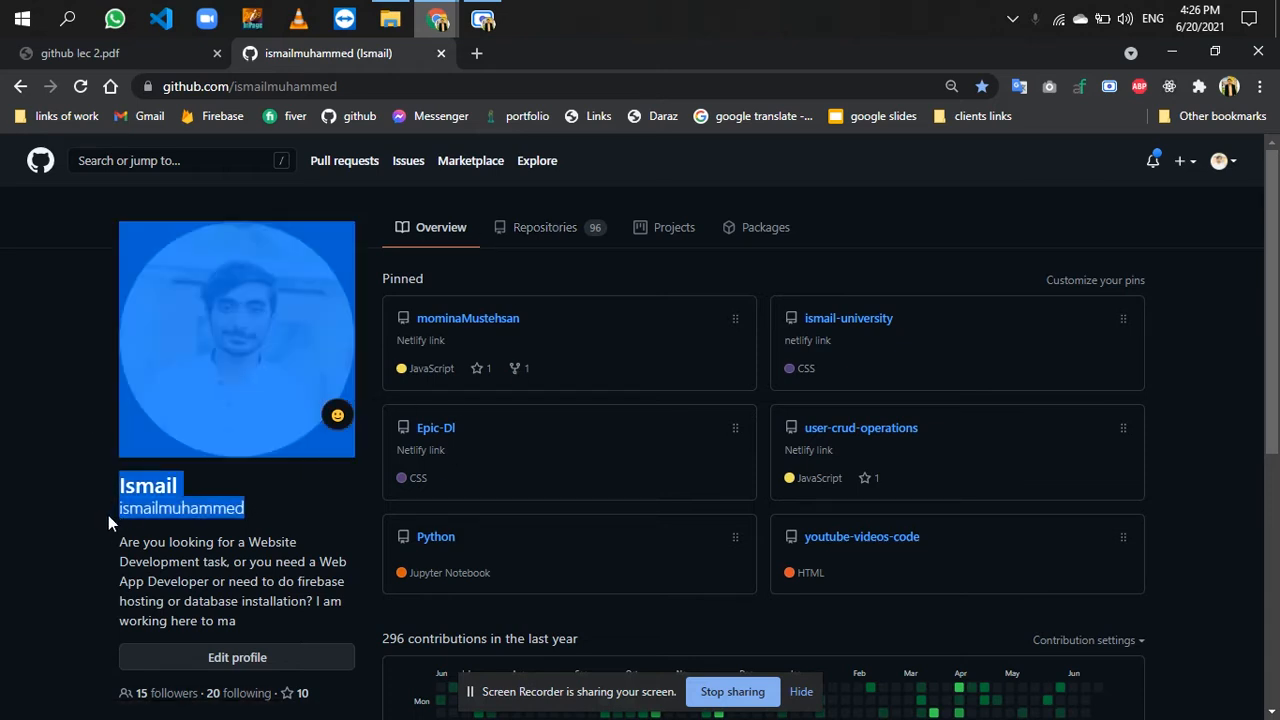
left_click(533, 231)
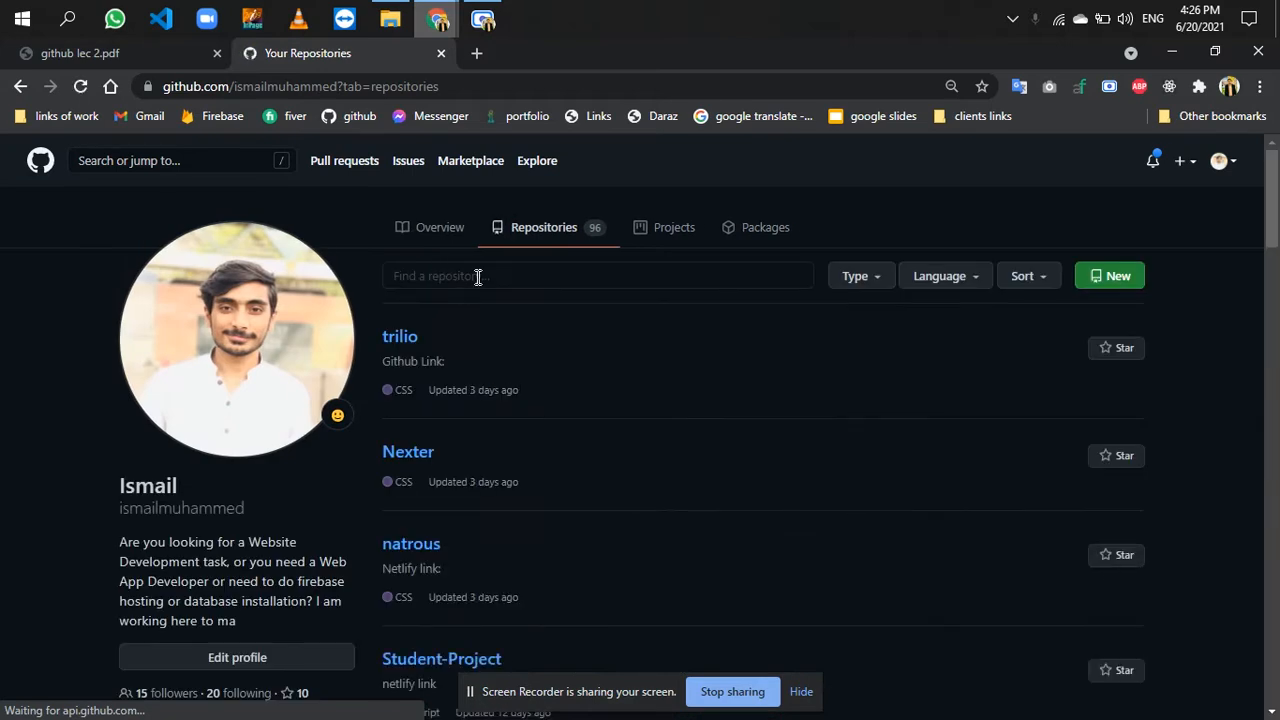
left_click(477, 277)
type("you")
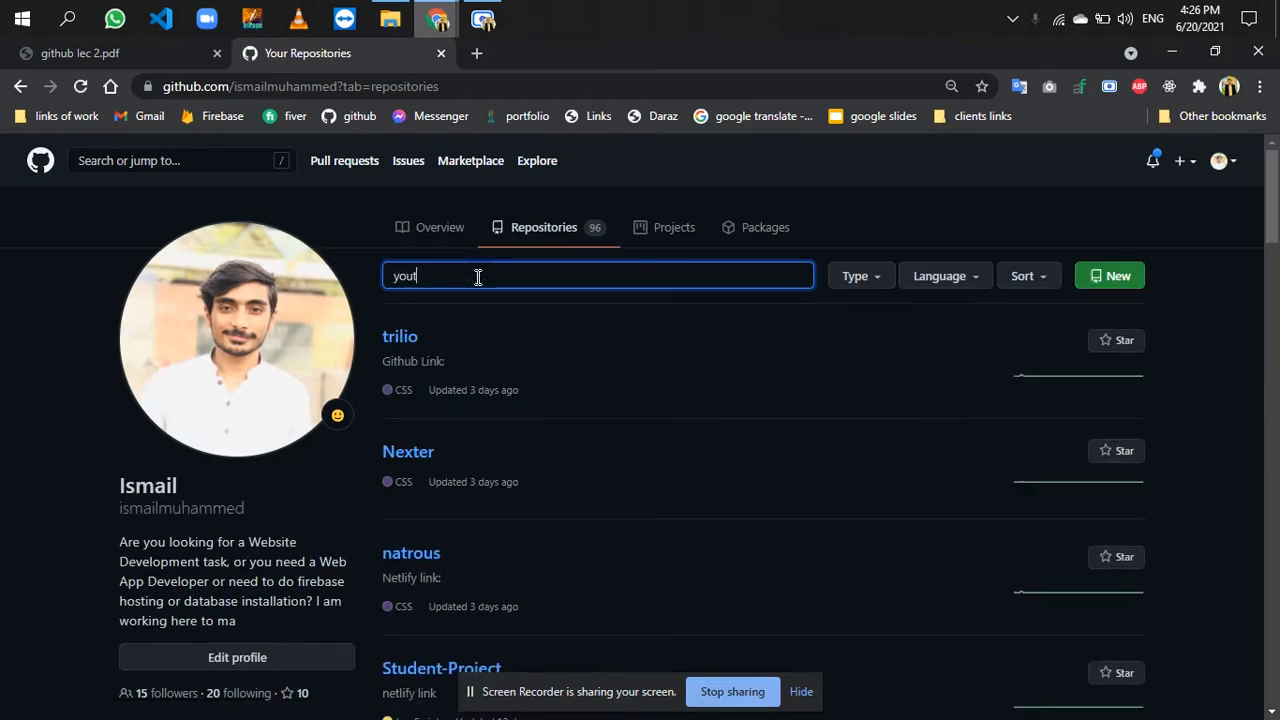
type("t")
left_click(449, 388)
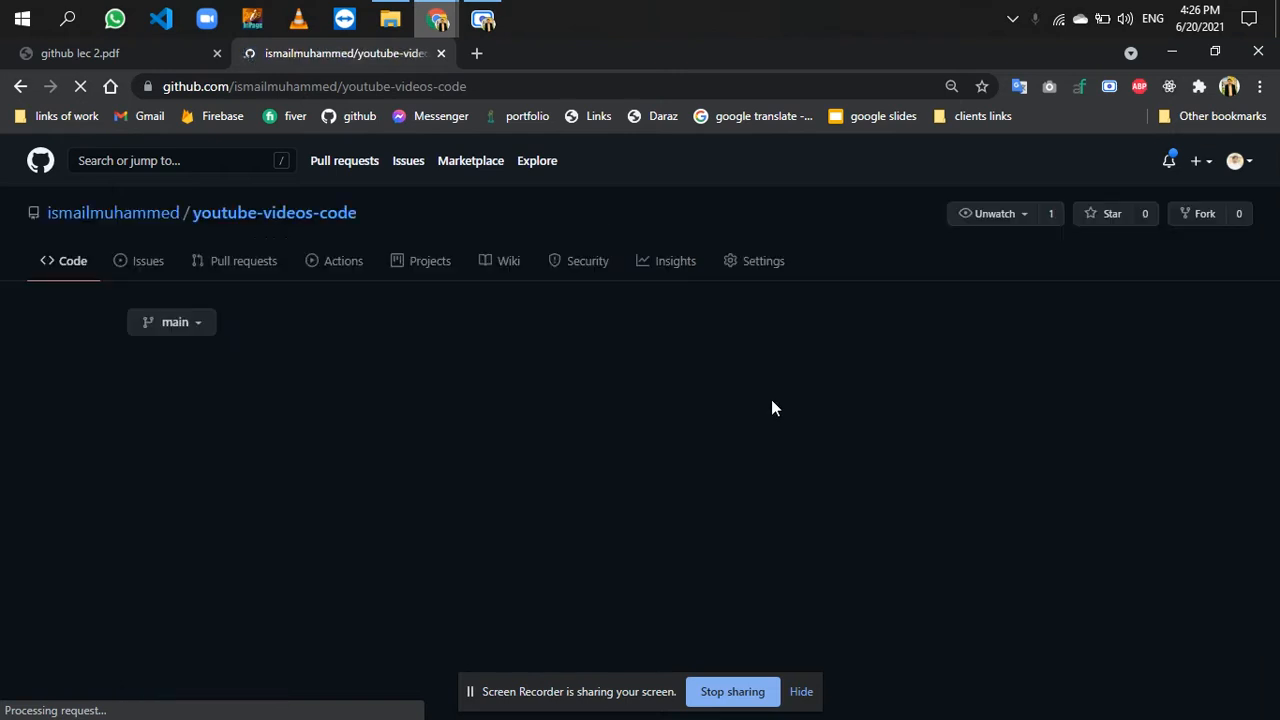
- View the clone and download options of youtube-videos-code, and go back to the filtered repository list
left_click(853, 326)
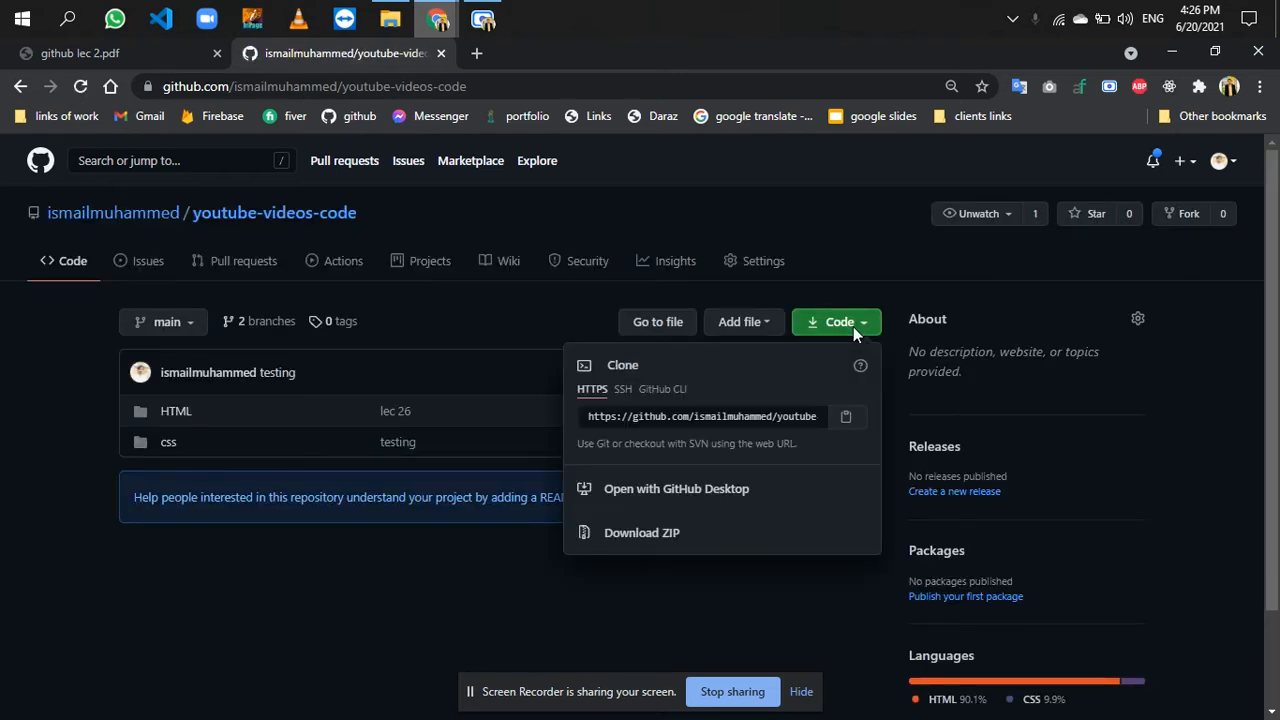
left_click(72, 440)
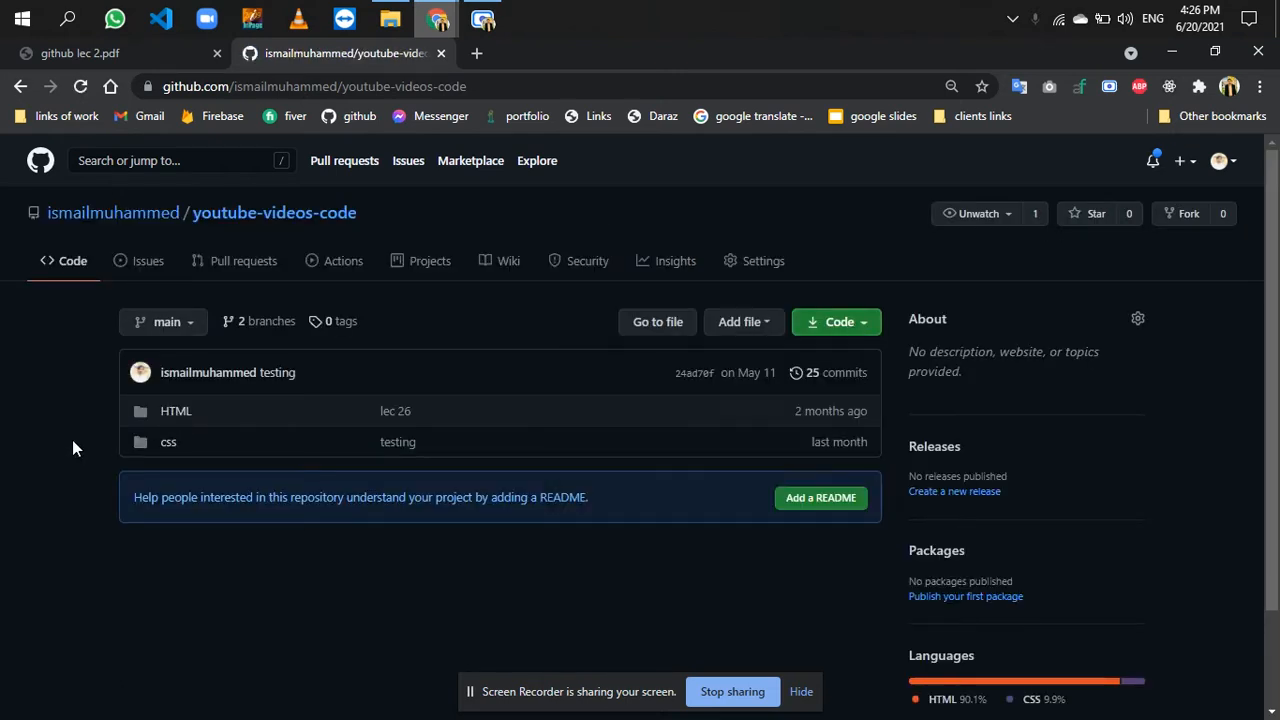
left_click(14, 88)
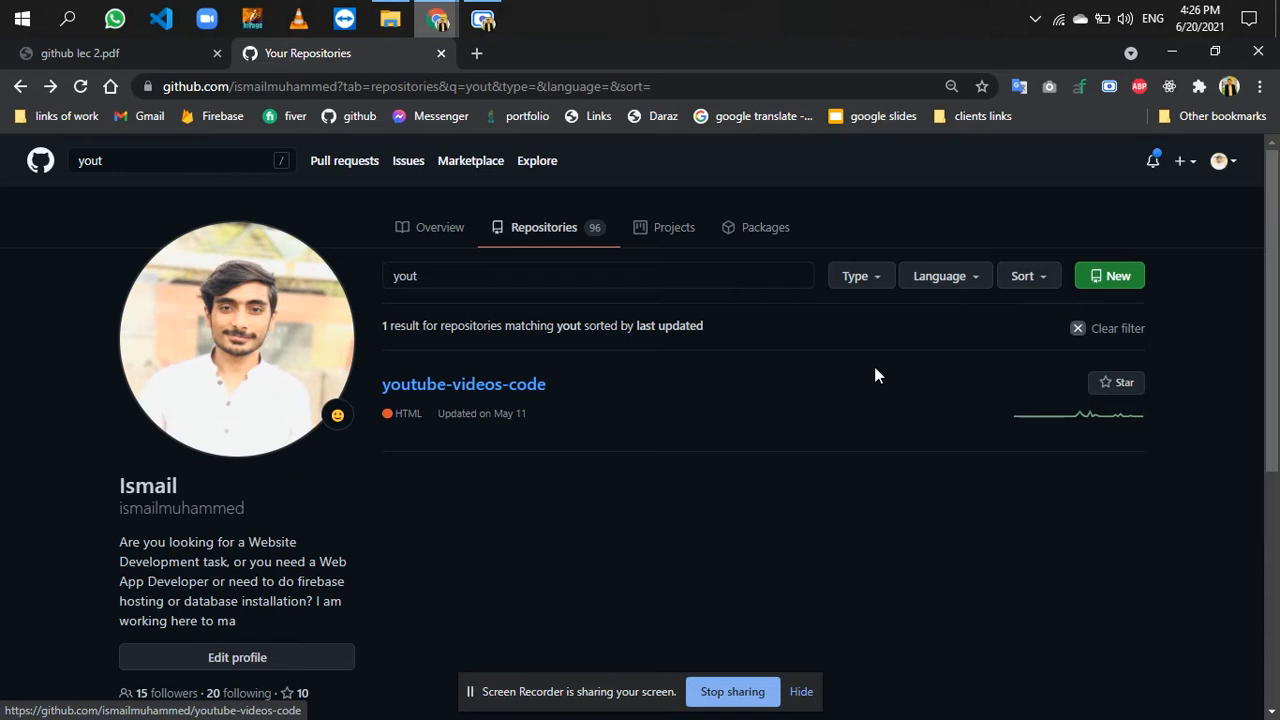
- Create a new public repository named test without a README, .gitignore or license
left_click(1094, 286)
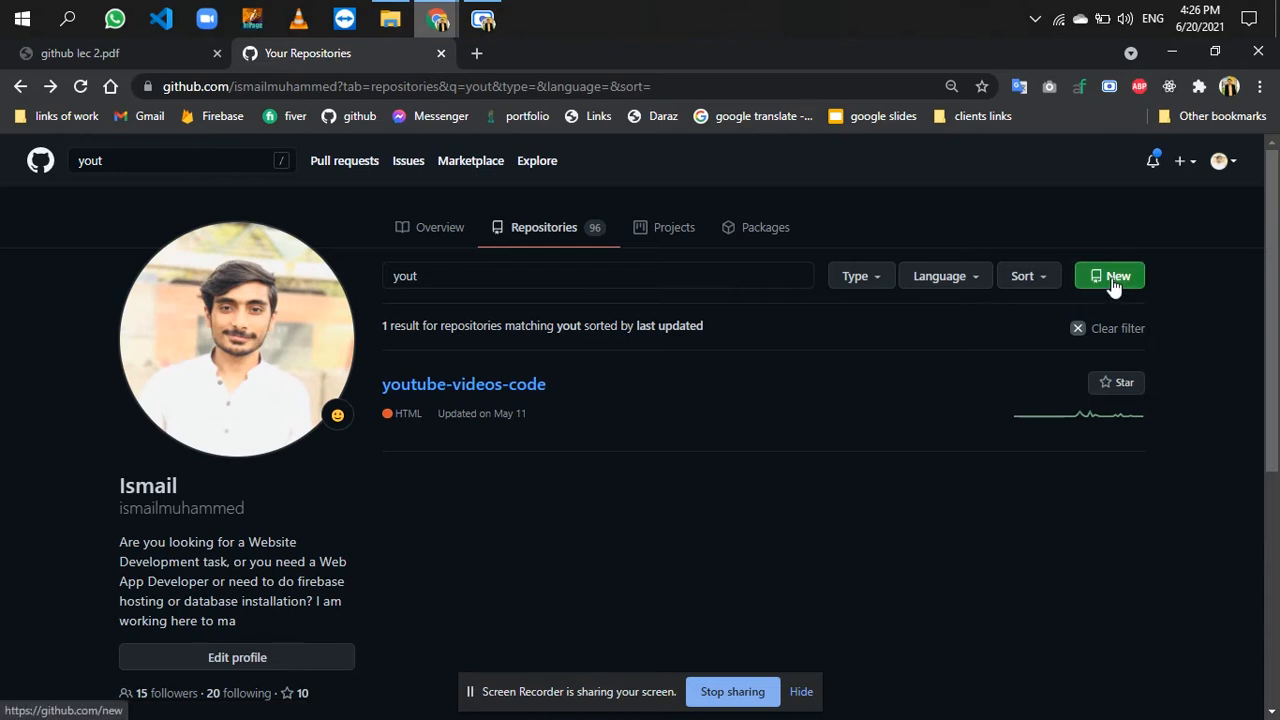
left_click(575, 361)
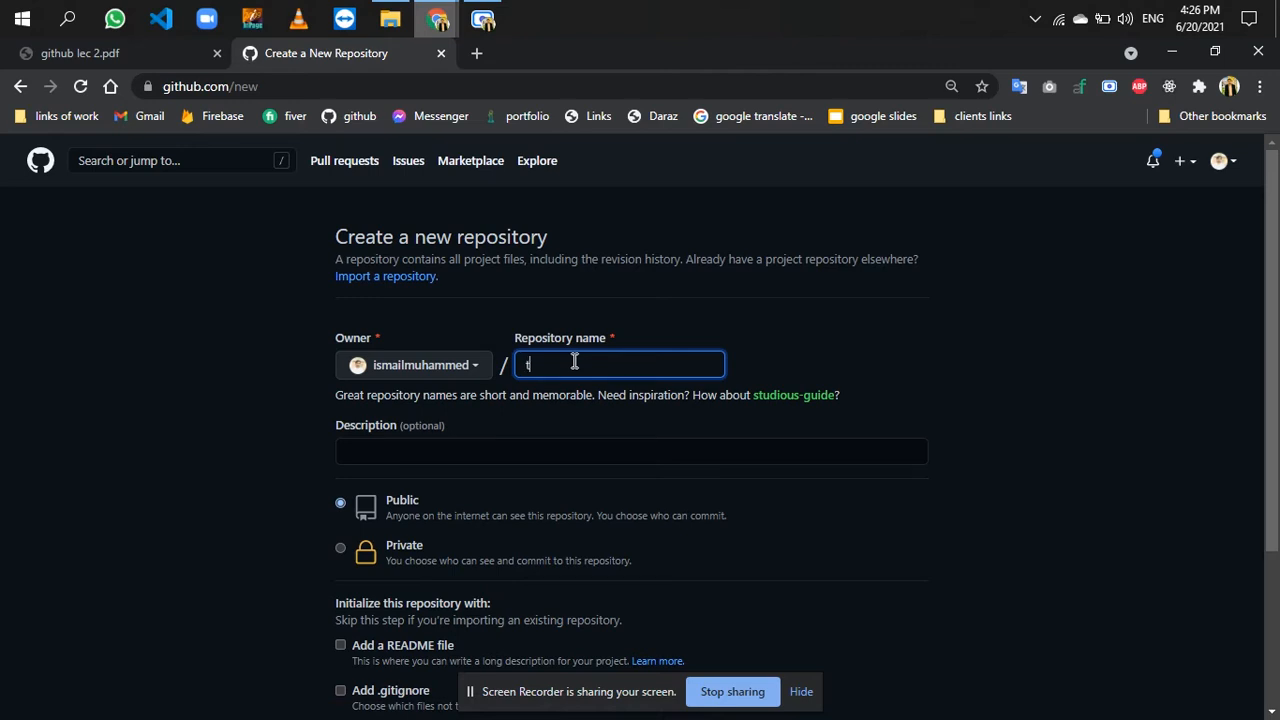
scroll(971, 360, "down", 2)
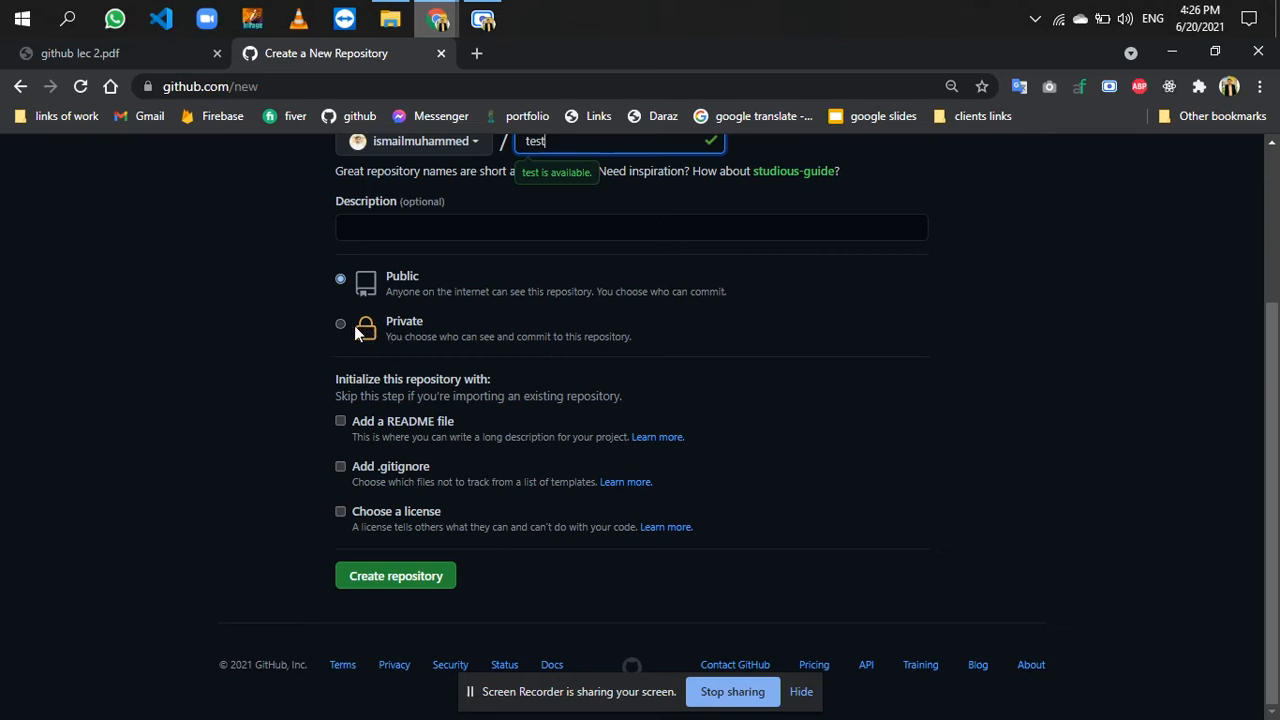
left_click(420, 575)
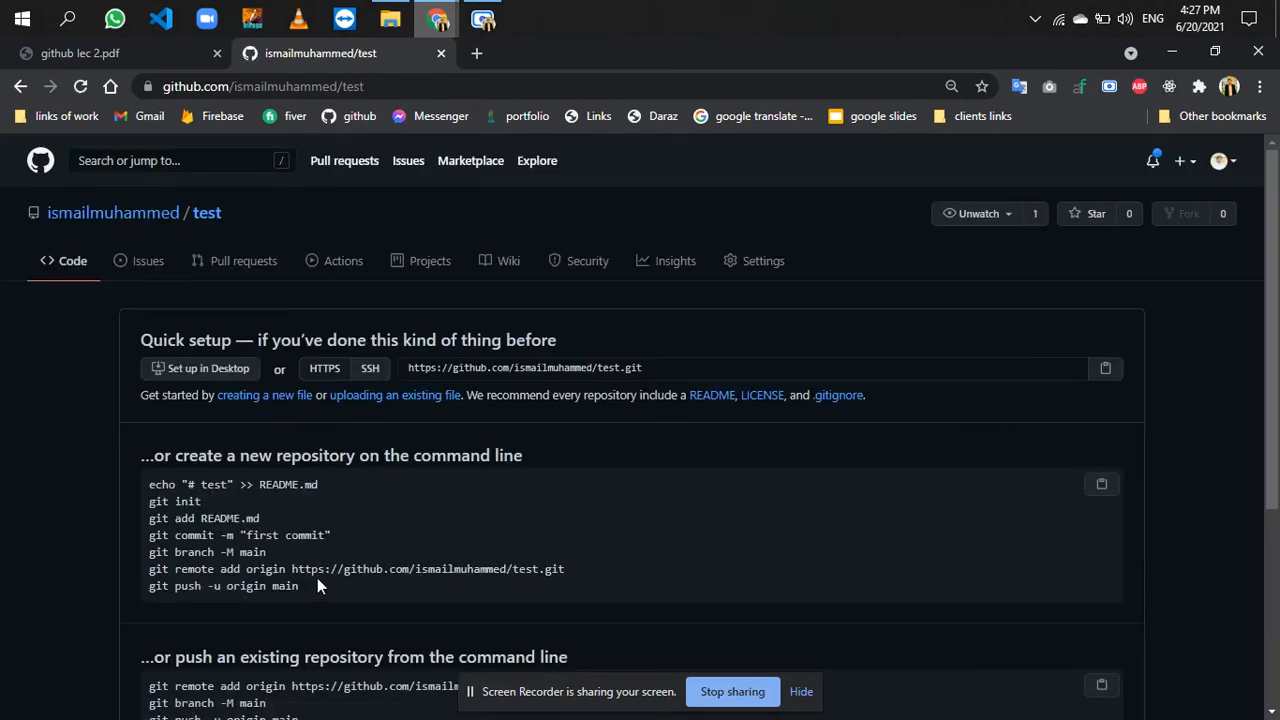
- Upload all the HTML files from the youtube/code/HTML folder on drive F: to the test repository
left_click_drag(301, 586, 150, 487)
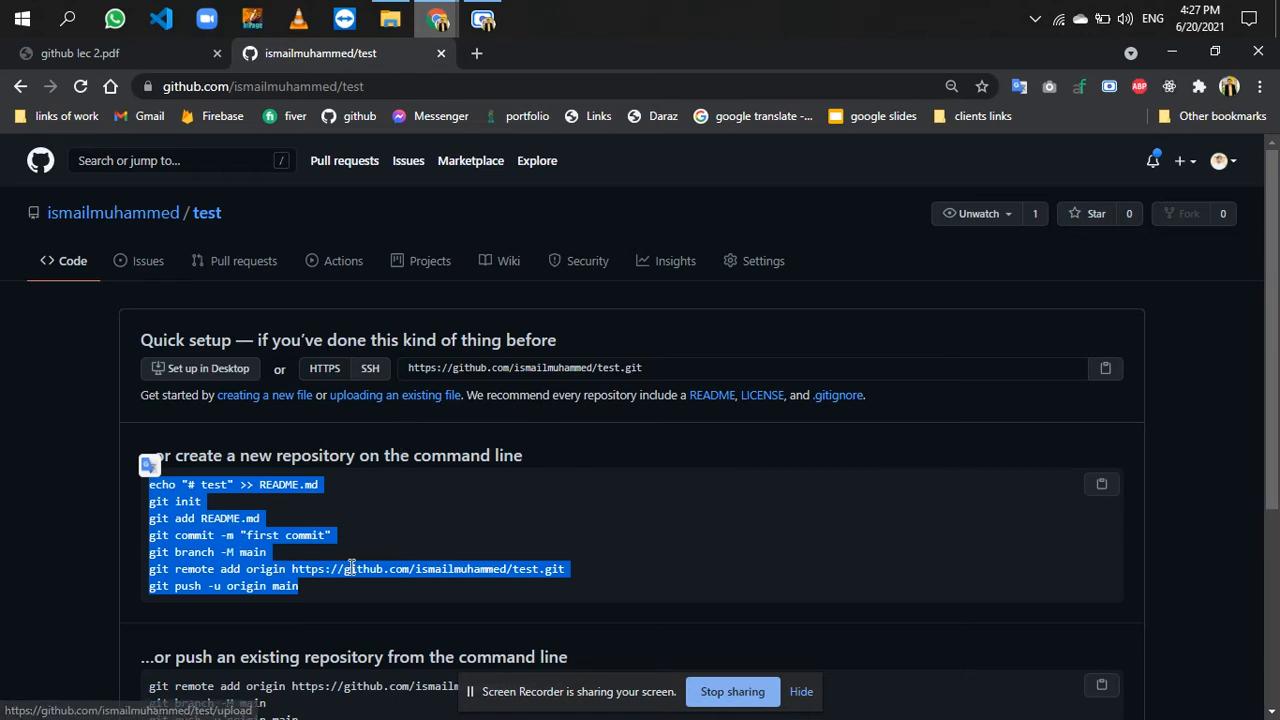
left_click(405, 399)
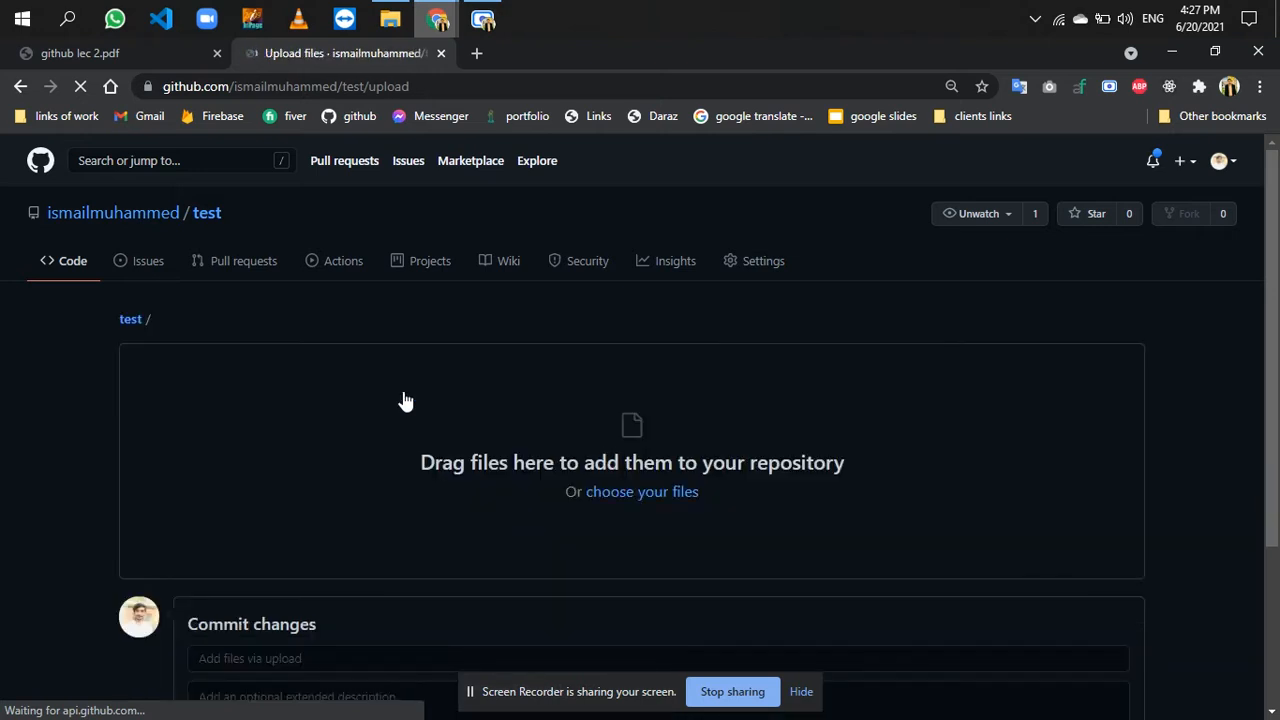
left_click(644, 496)
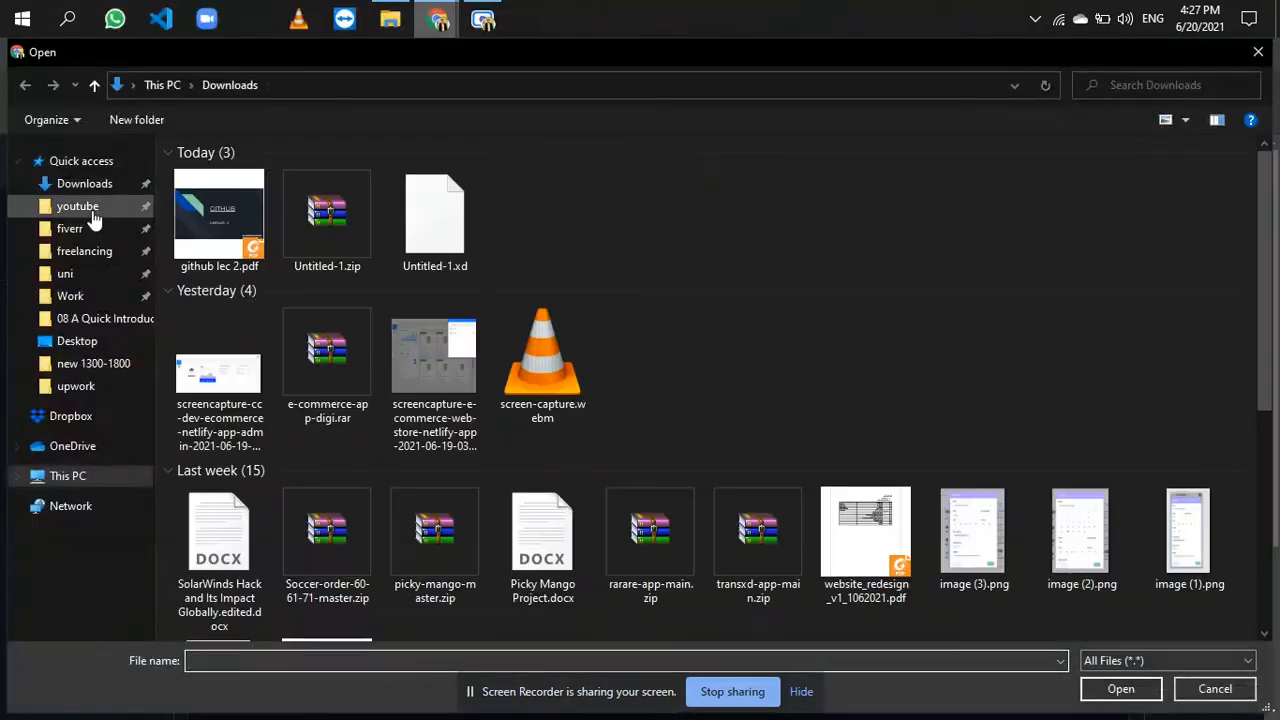
left_click(80, 207)
double_click(276, 203)
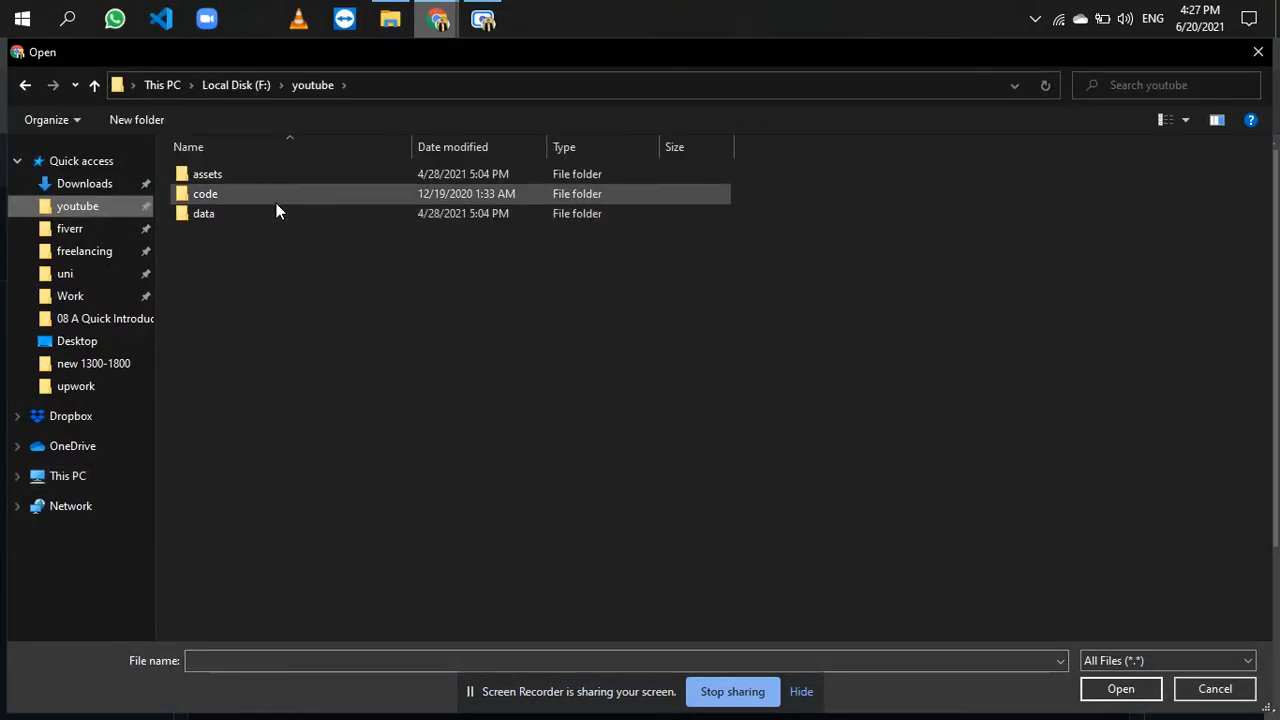
double_click(207, 194)
key("ctrl+a")
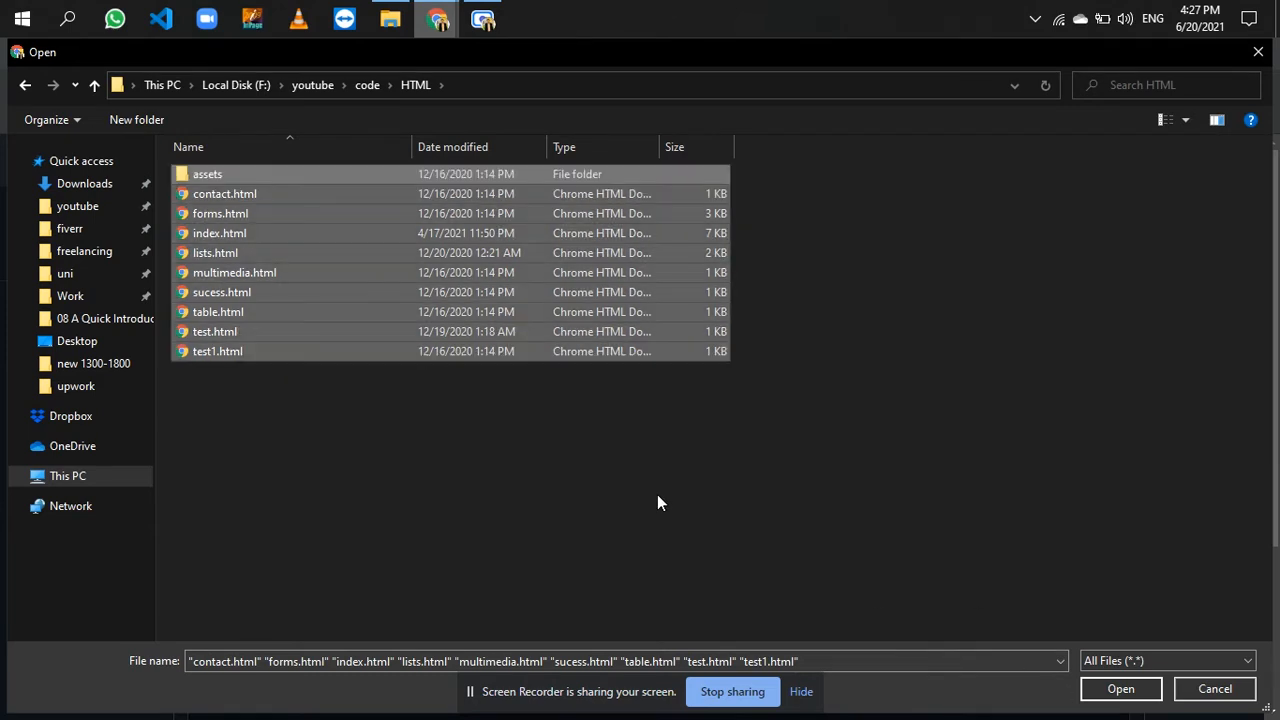
left_click(1108, 690)
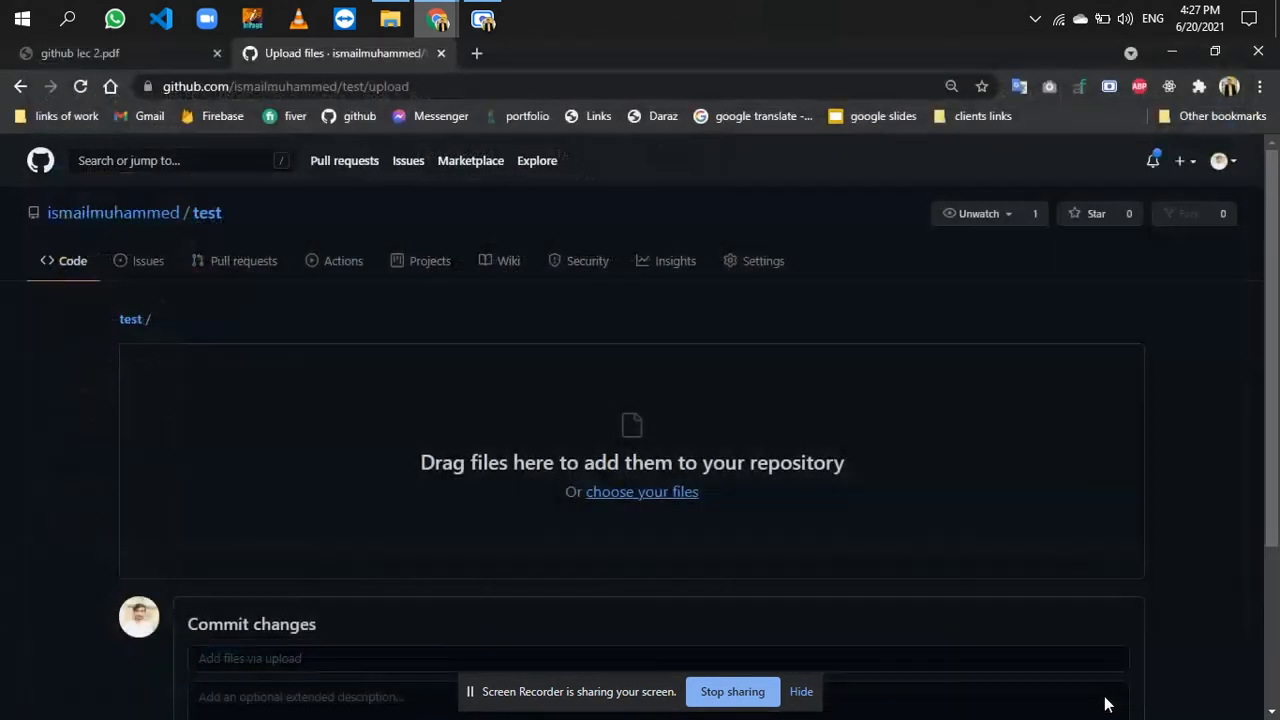
- Commit the uploaded HTML files with the commit message "first"
scroll(582, 571, "down", 1)
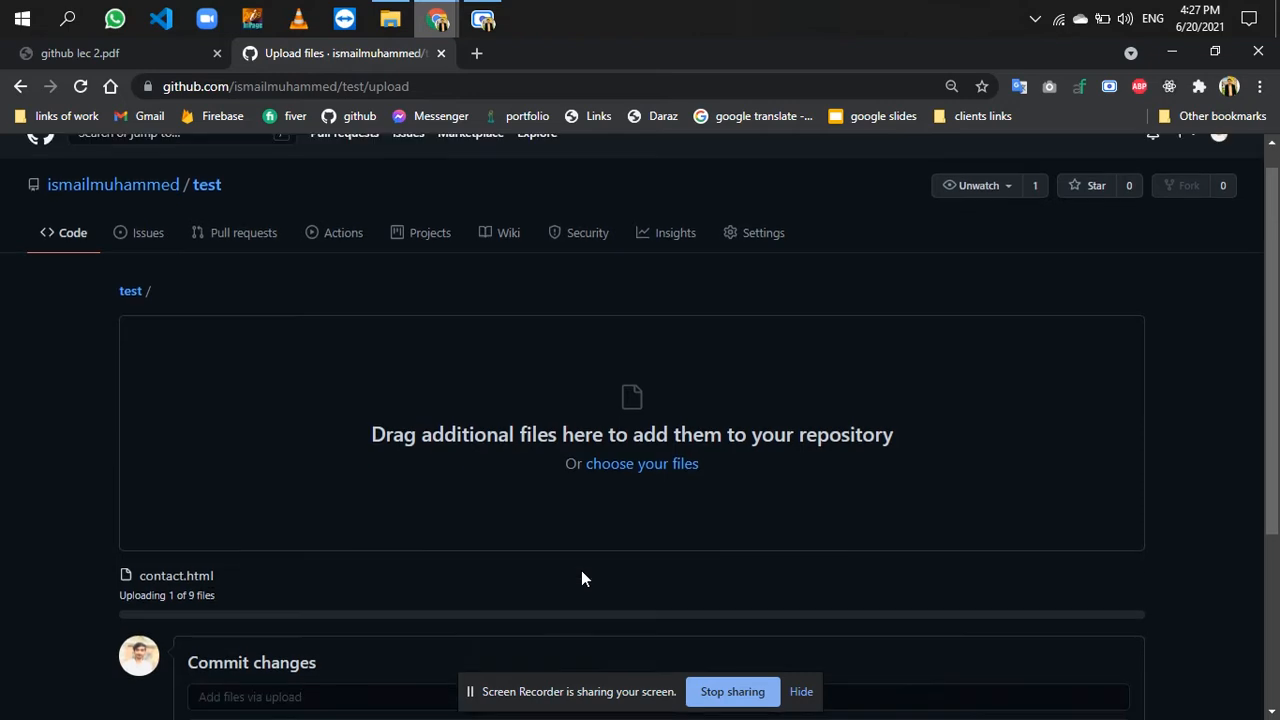
scroll(581, 578, "down", 2)
scroll(145, 484, "down", 2)
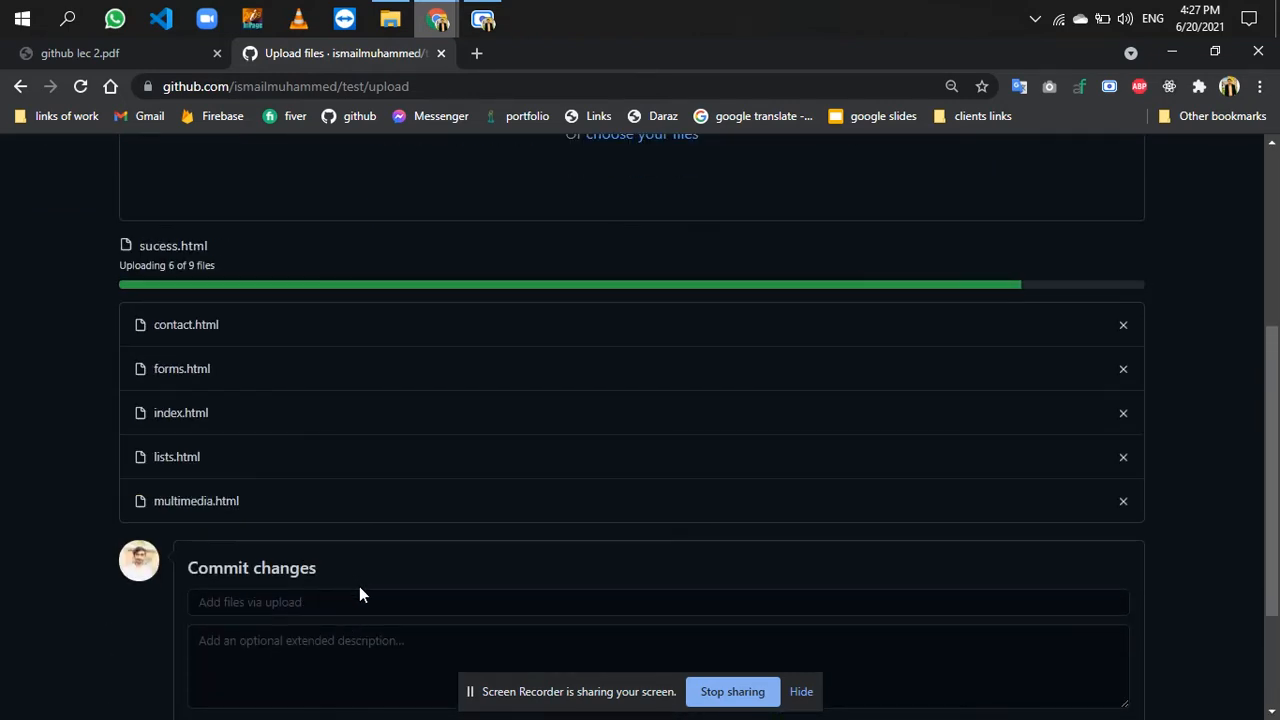
scroll(360, 610, "down", 3)
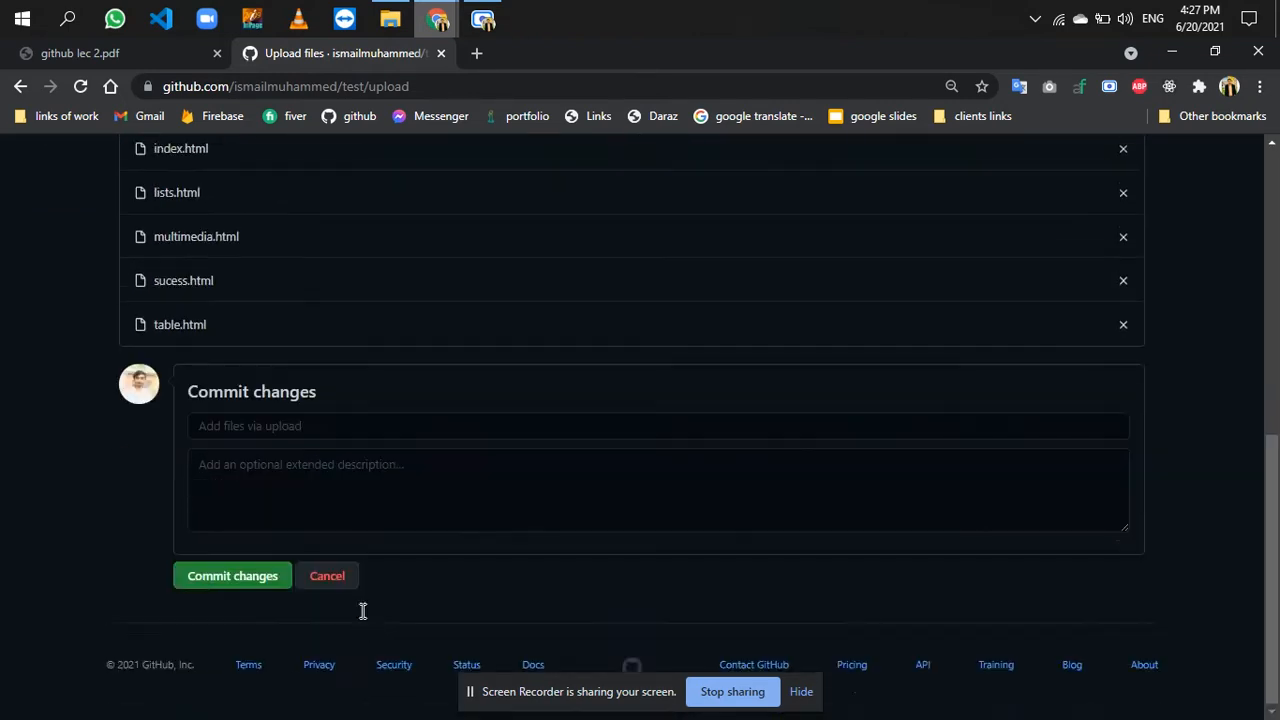
left_click(316, 515)
type("first")
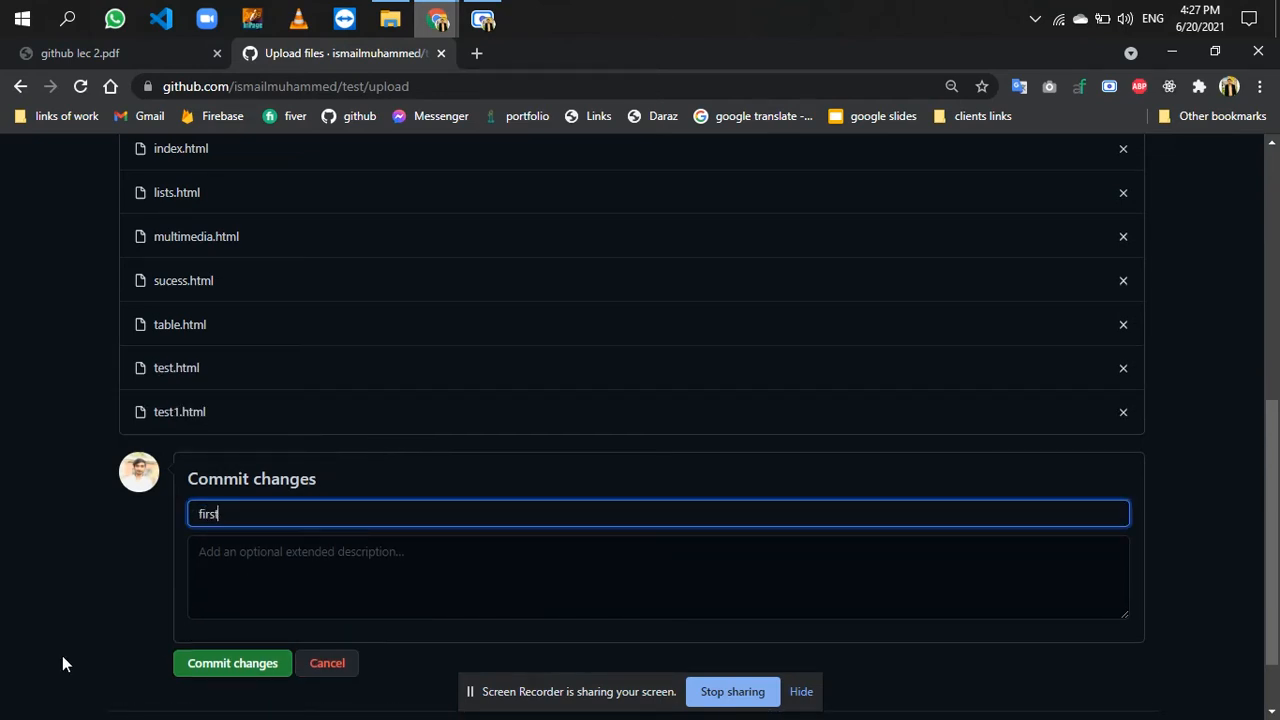
scroll(62, 655, "up", 6)
scroll(62, 655, "down", 4)
scroll(62, 655, "down", 3)
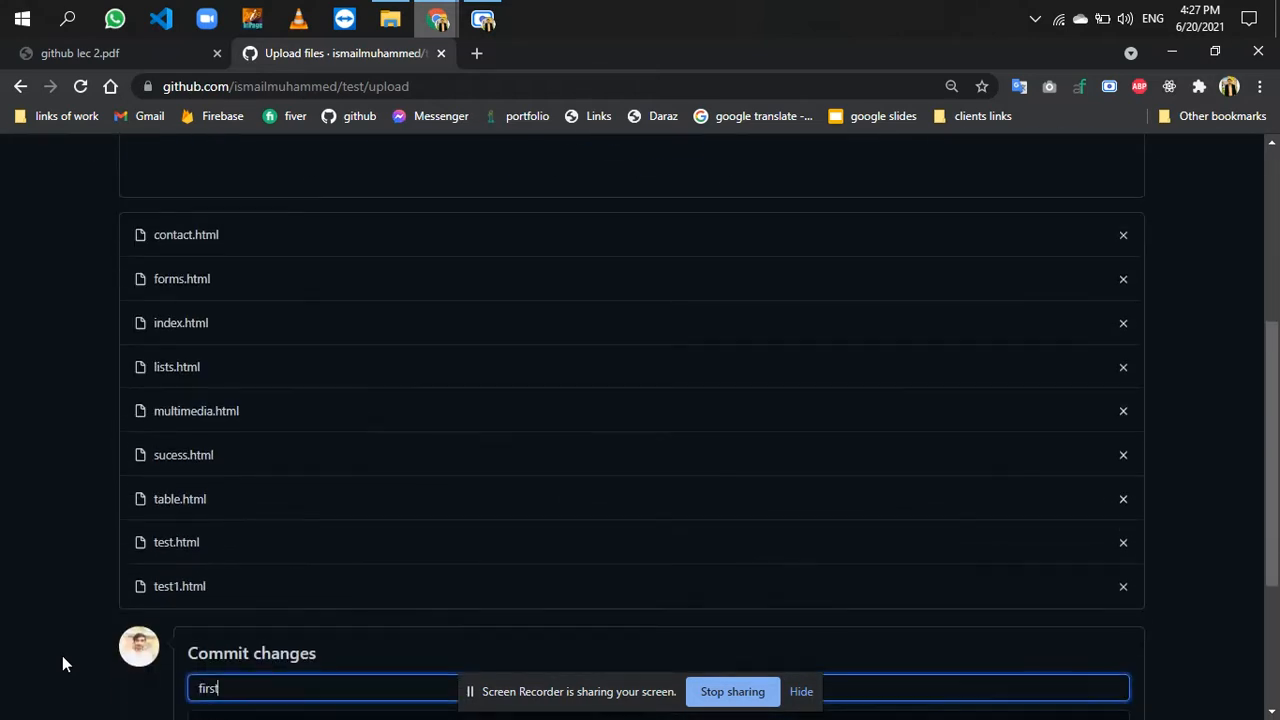
left_click(246, 697)
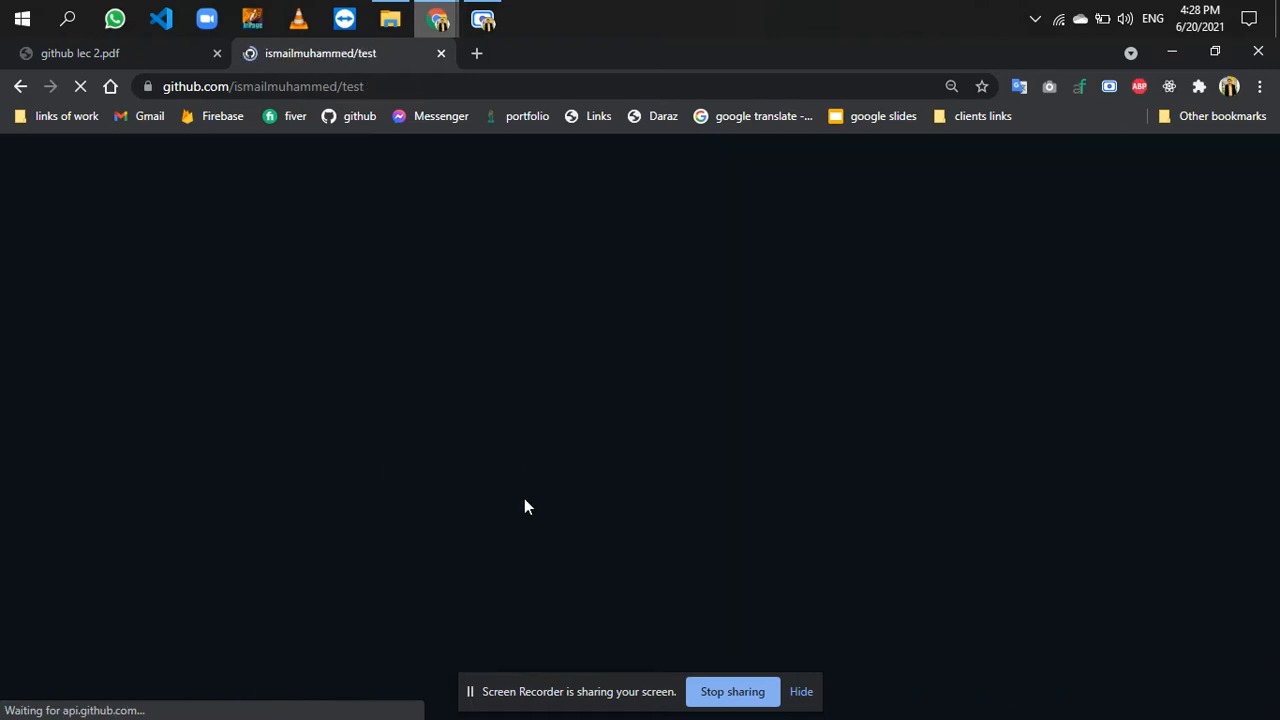
- Open the GitHub Pages settings of the test repository
left_click(751, 278)
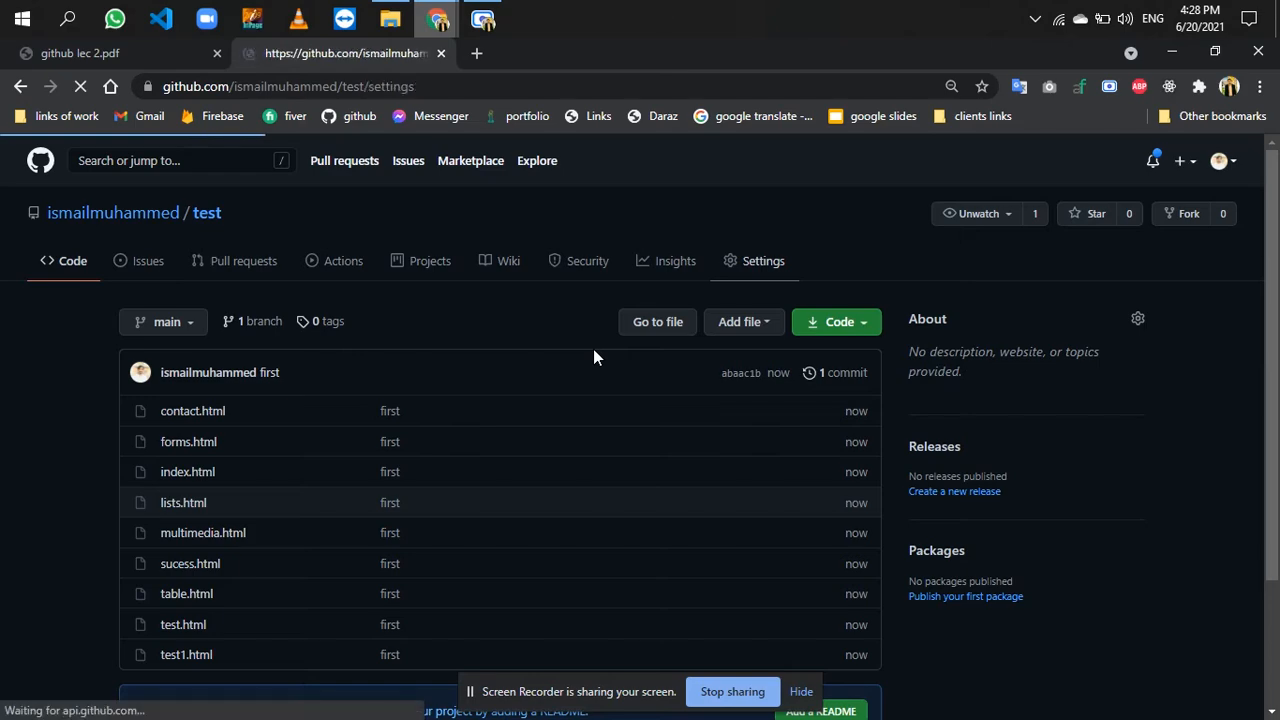
scroll(525, 438, "down", 10)
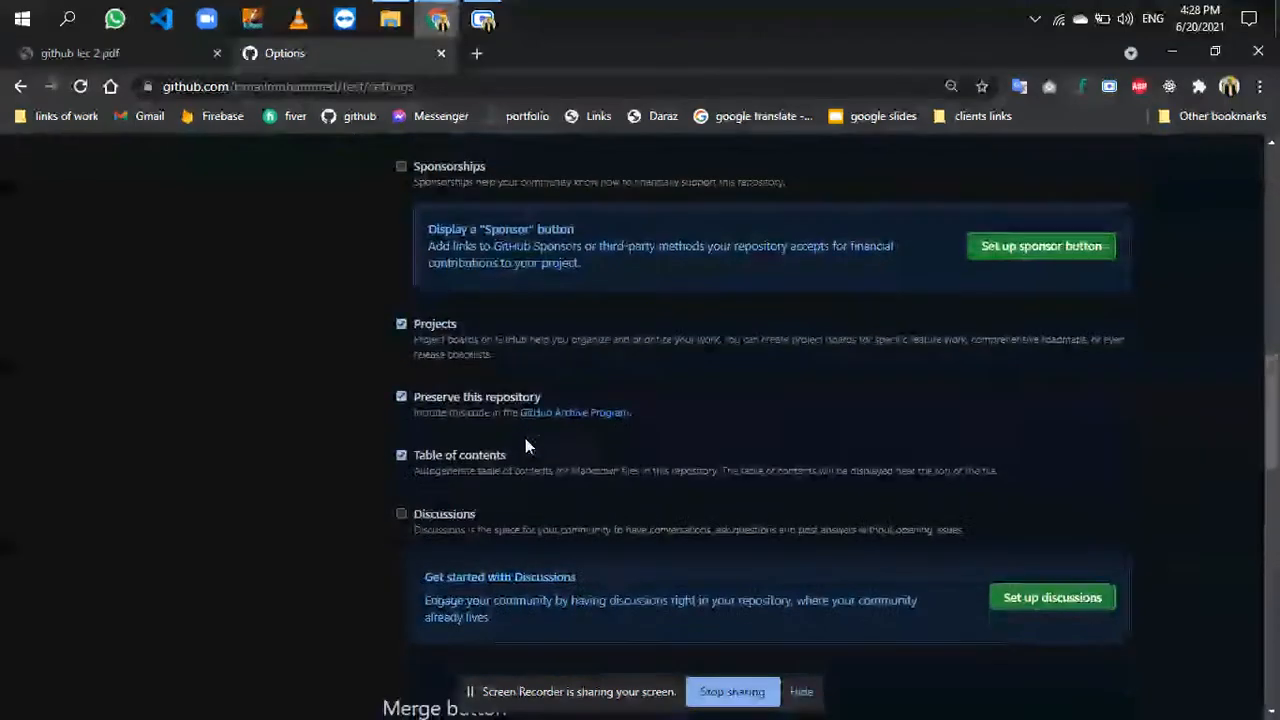
scroll(528, 446, "down", 12)
scroll(525, 438, "up", 5)
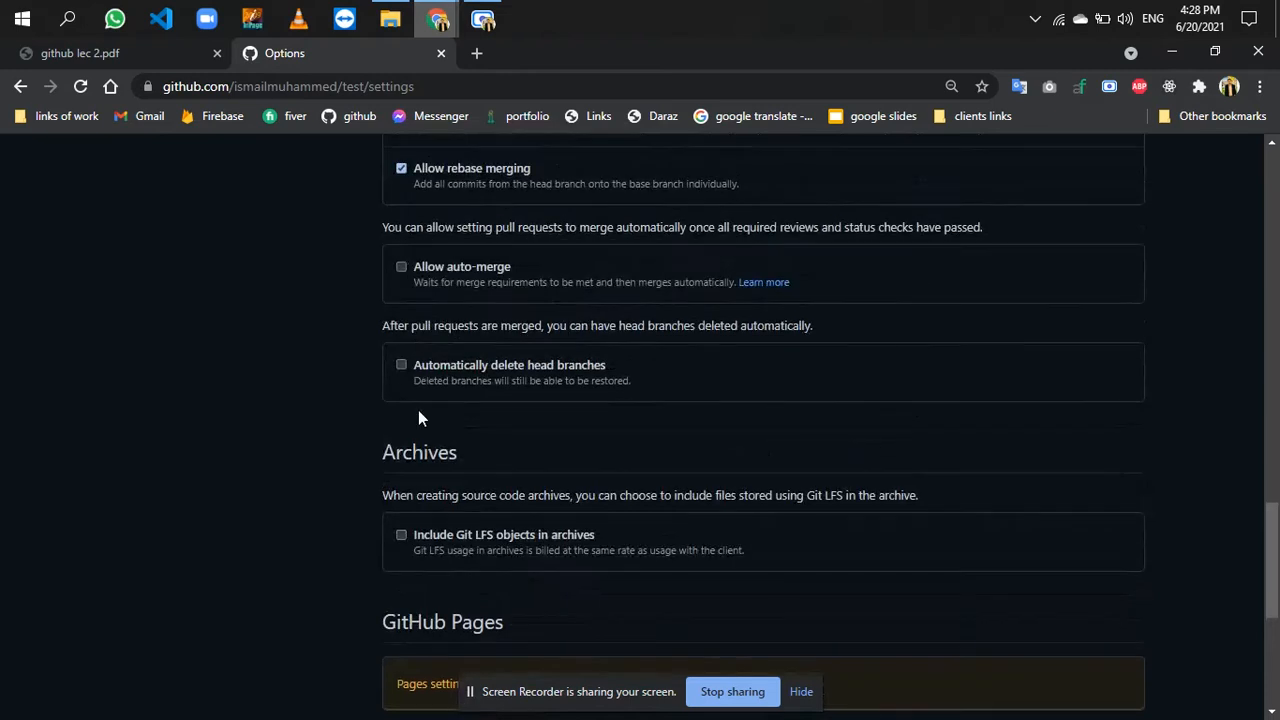
scroll(419, 400, "down", 4)
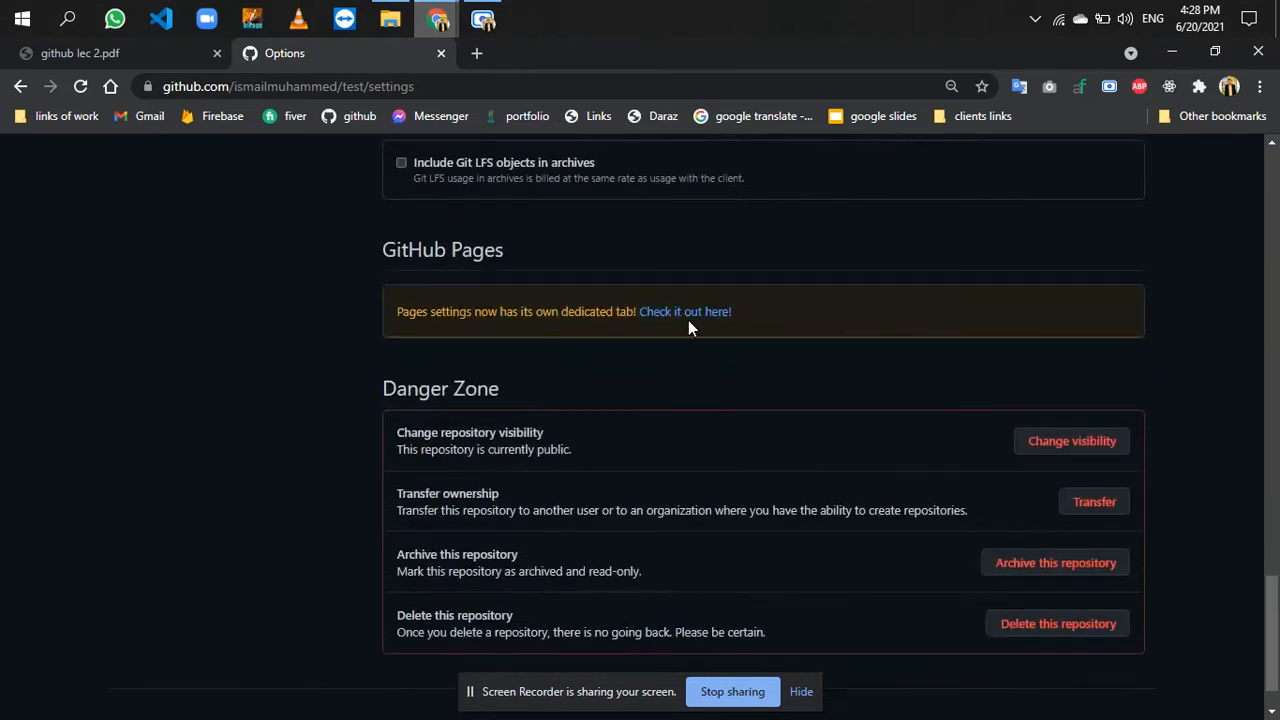
left_click_drag(506, 254, 369, 253)
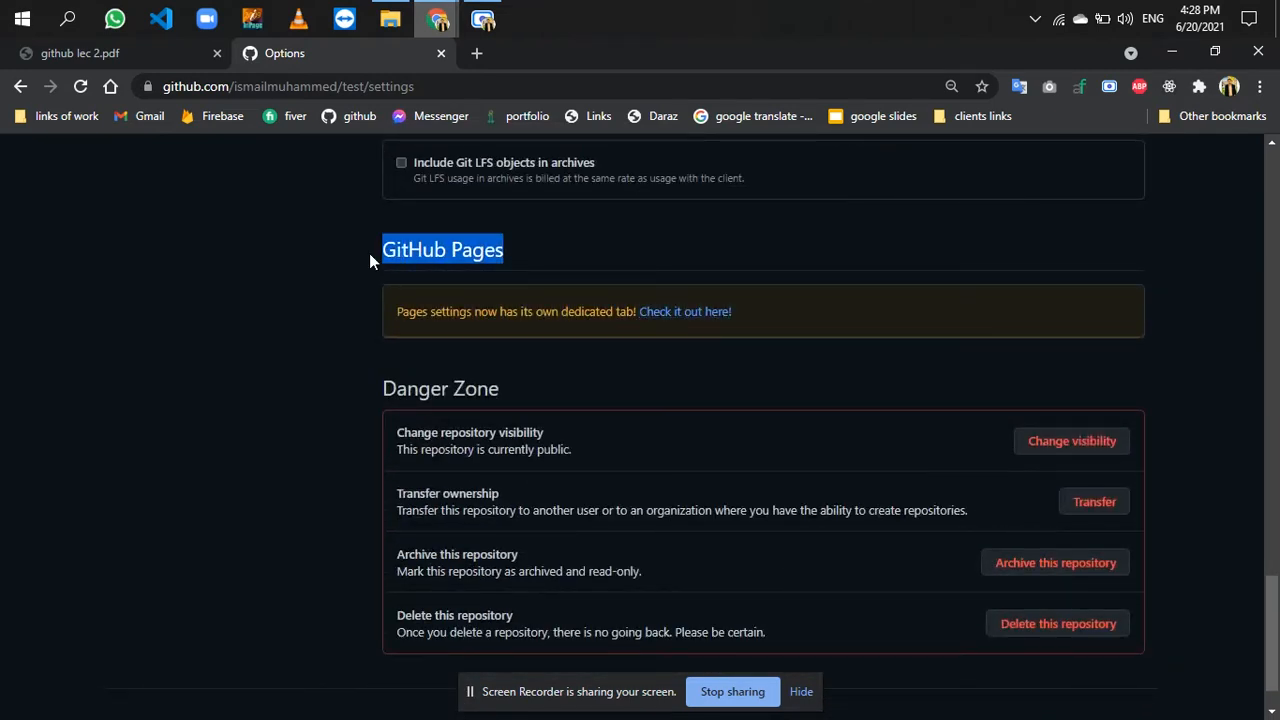
left_click(695, 318)
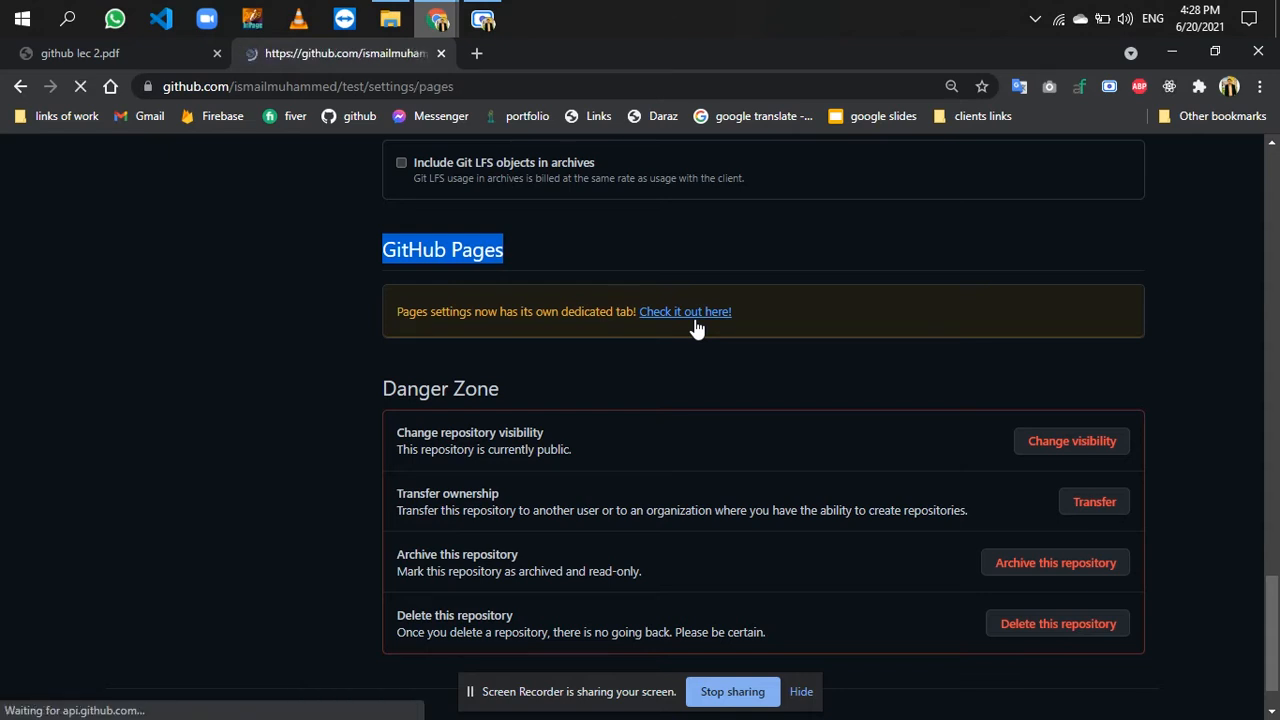
- Set the GitHub Pages source to the main branch with the / (root) folder and save it
scroll(532, 456, "down", 1)
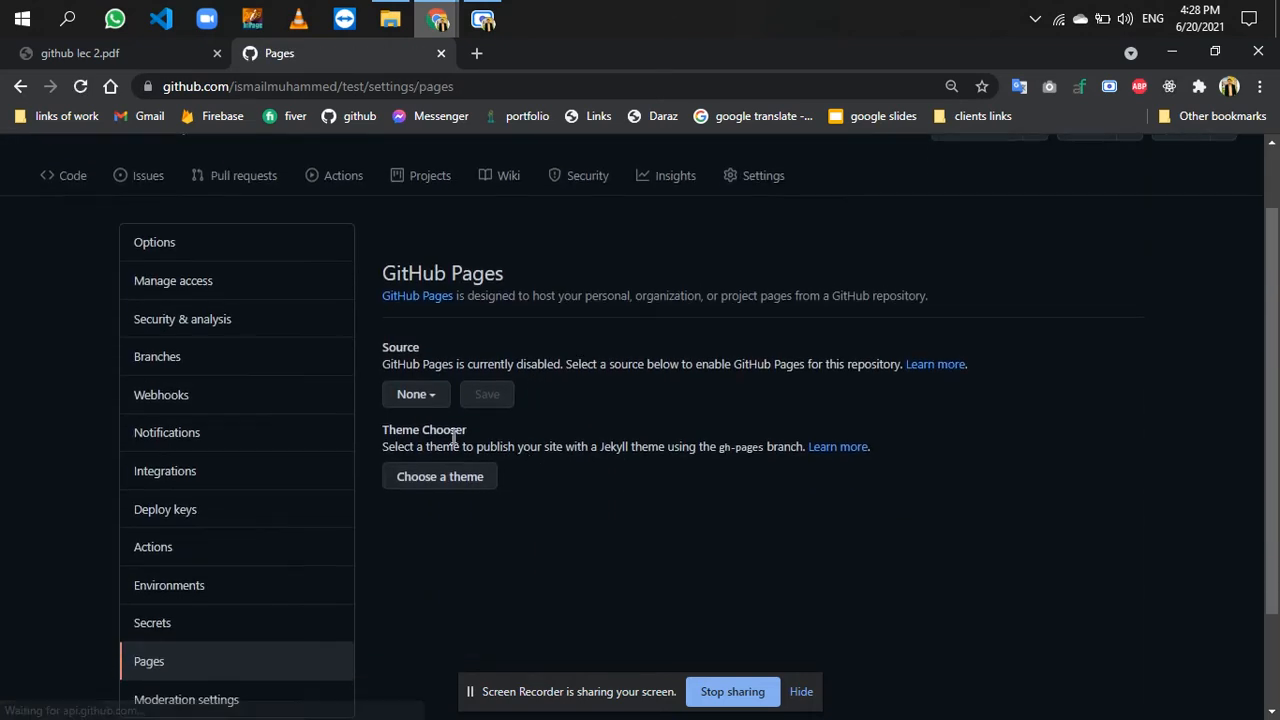
left_click(416, 396)
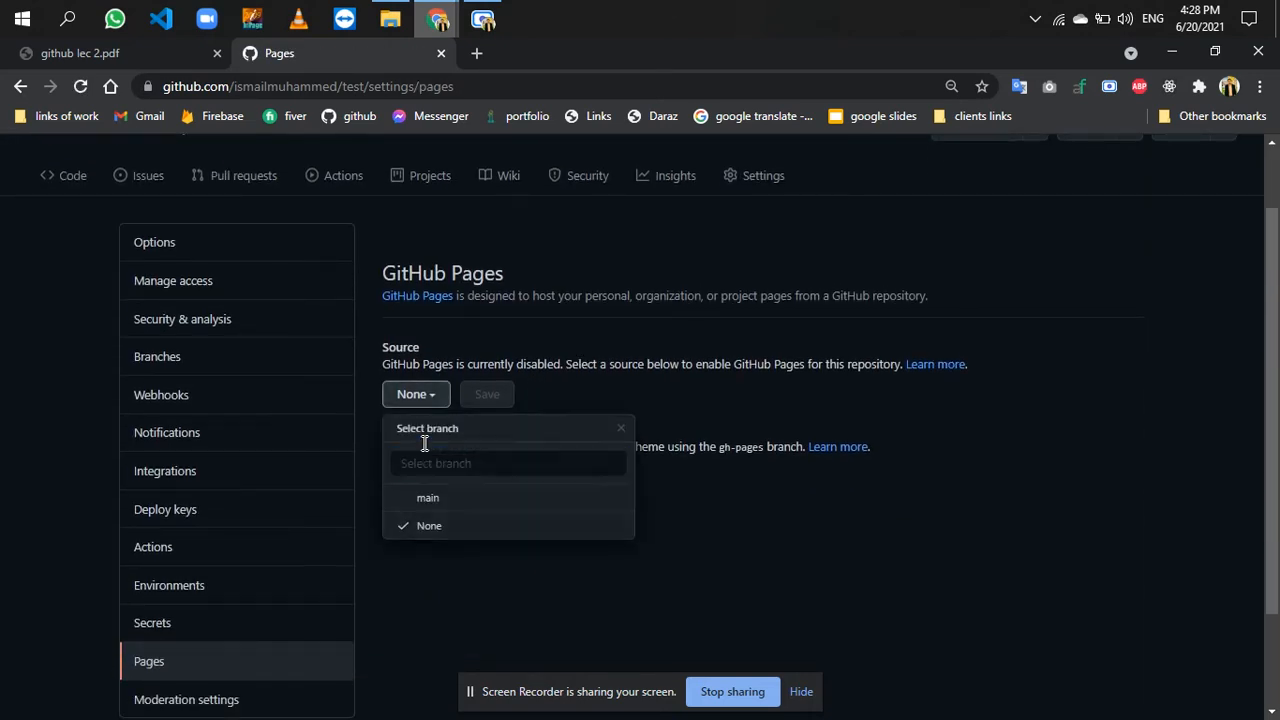
left_click(428, 500)
left_click(646, 400)
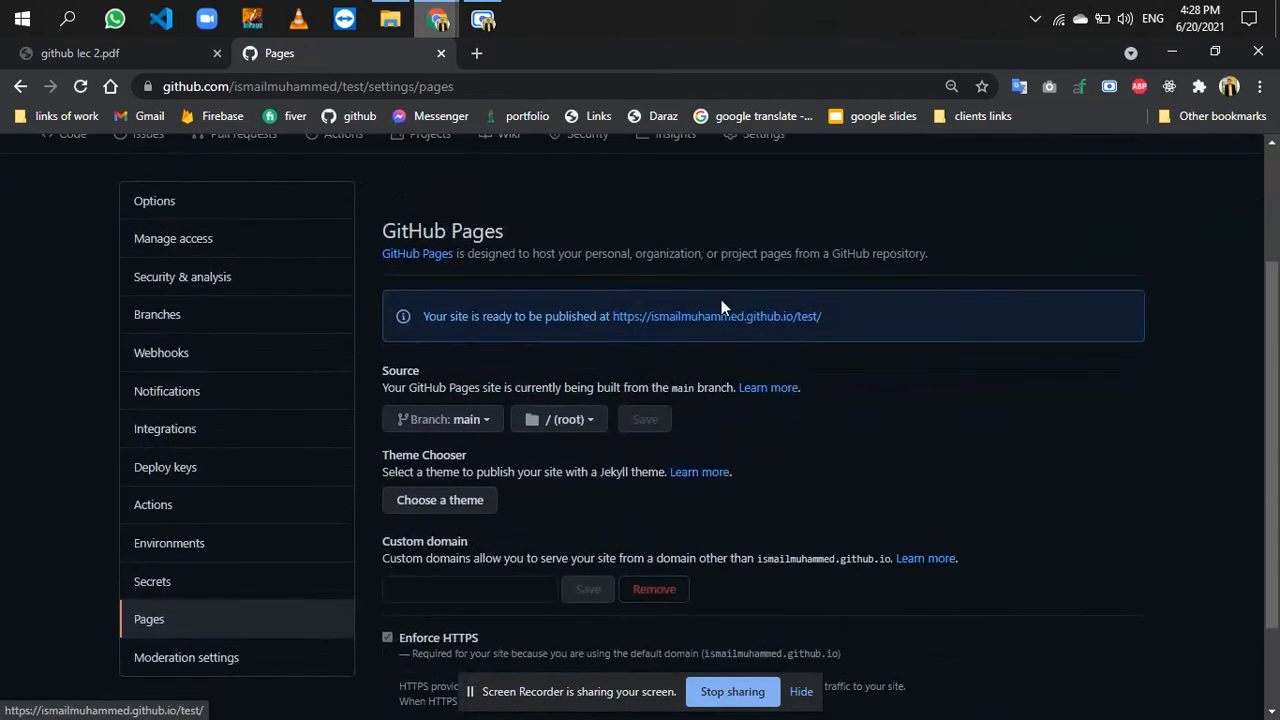
- Open the site's GitHub Pages address in a new browser tab and view the page
right_click(722, 318)
left_click(752, 333)
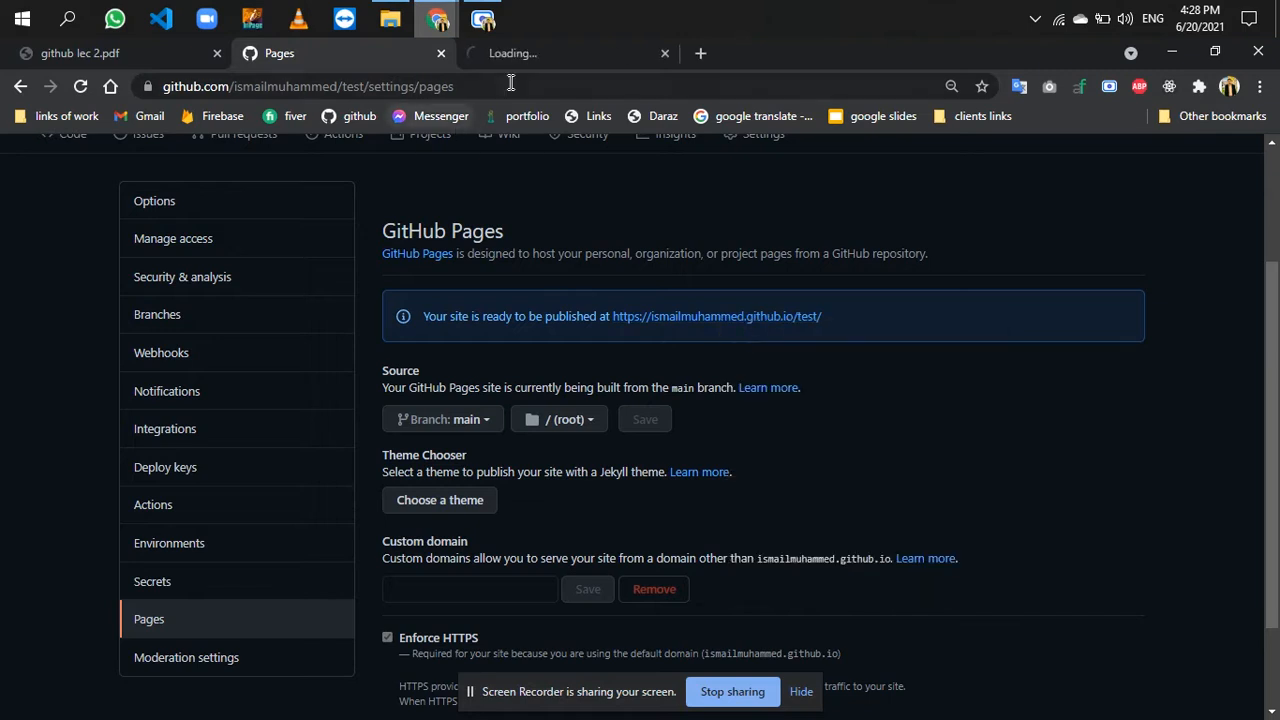
left_click(551, 57)
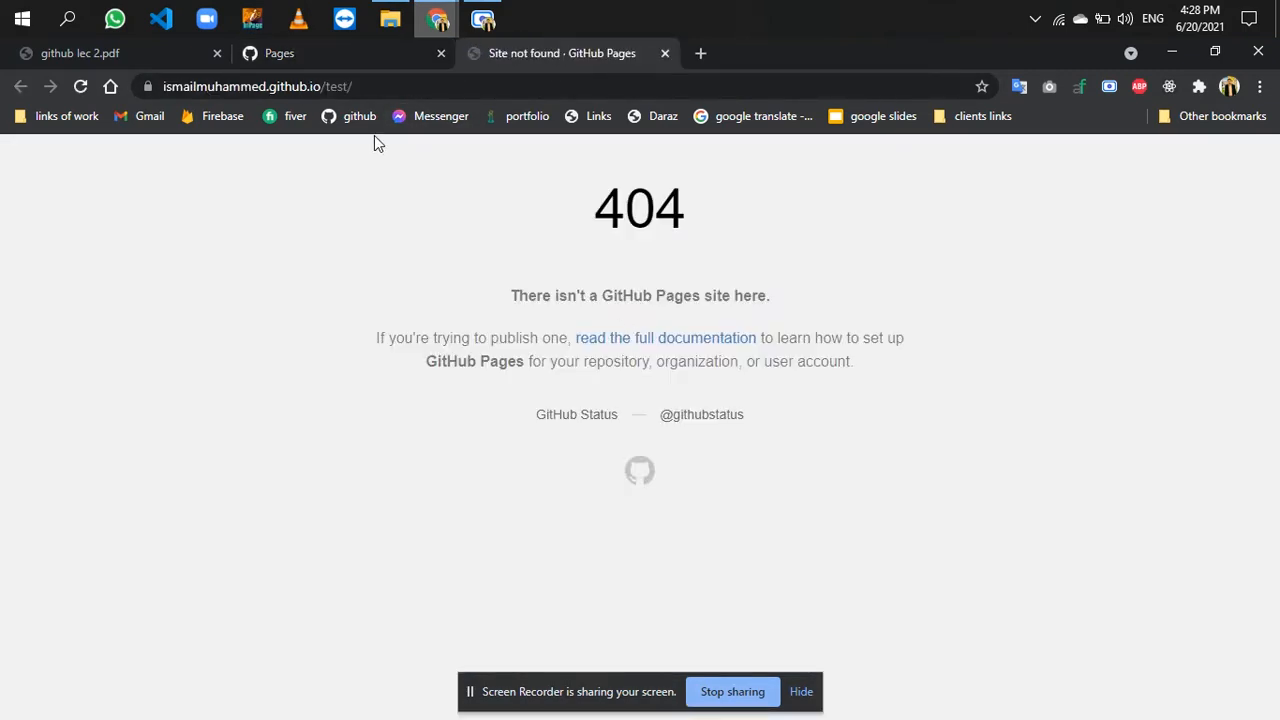
- Return to the GitHub Pages settings and open the test repository's file list
left_click(362, 57)
scroll(544, 400, "up", 3)
left_click(206, 268)
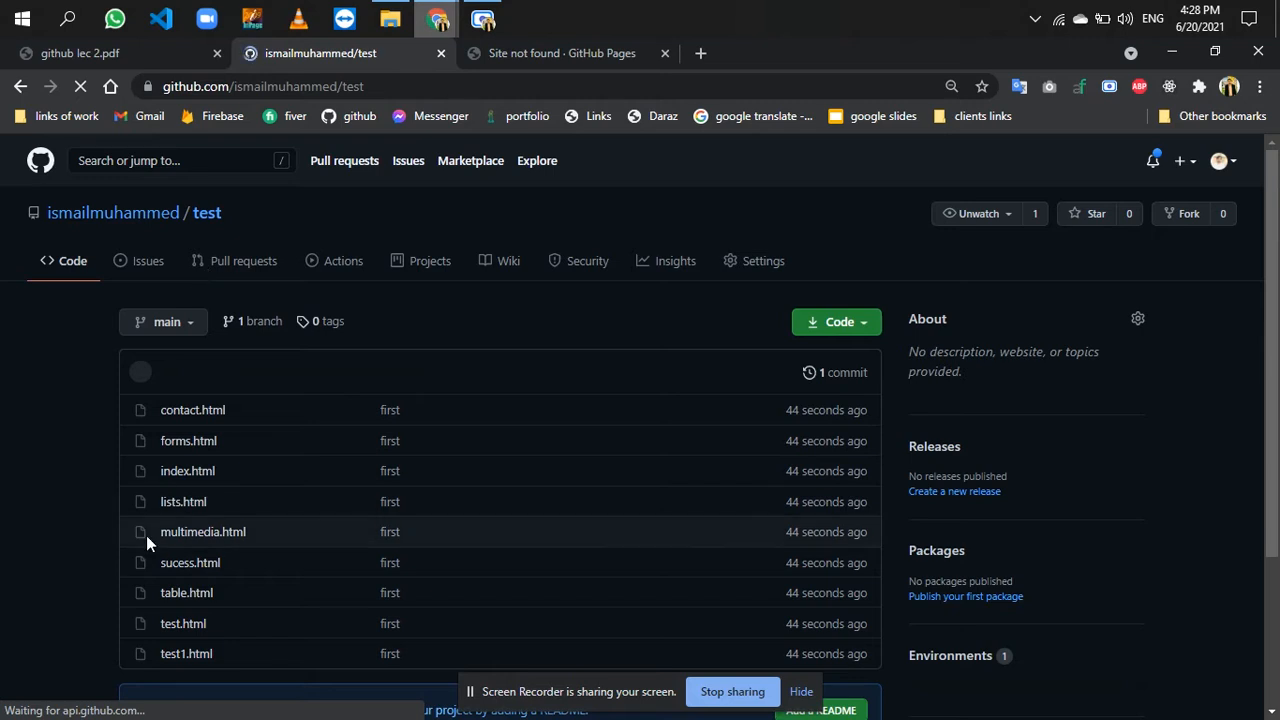
- Compare the test repository's file list with the contents of the local HTML folder
scroll(146, 535, "down", 2)
scroll(146, 541, "up", 1)
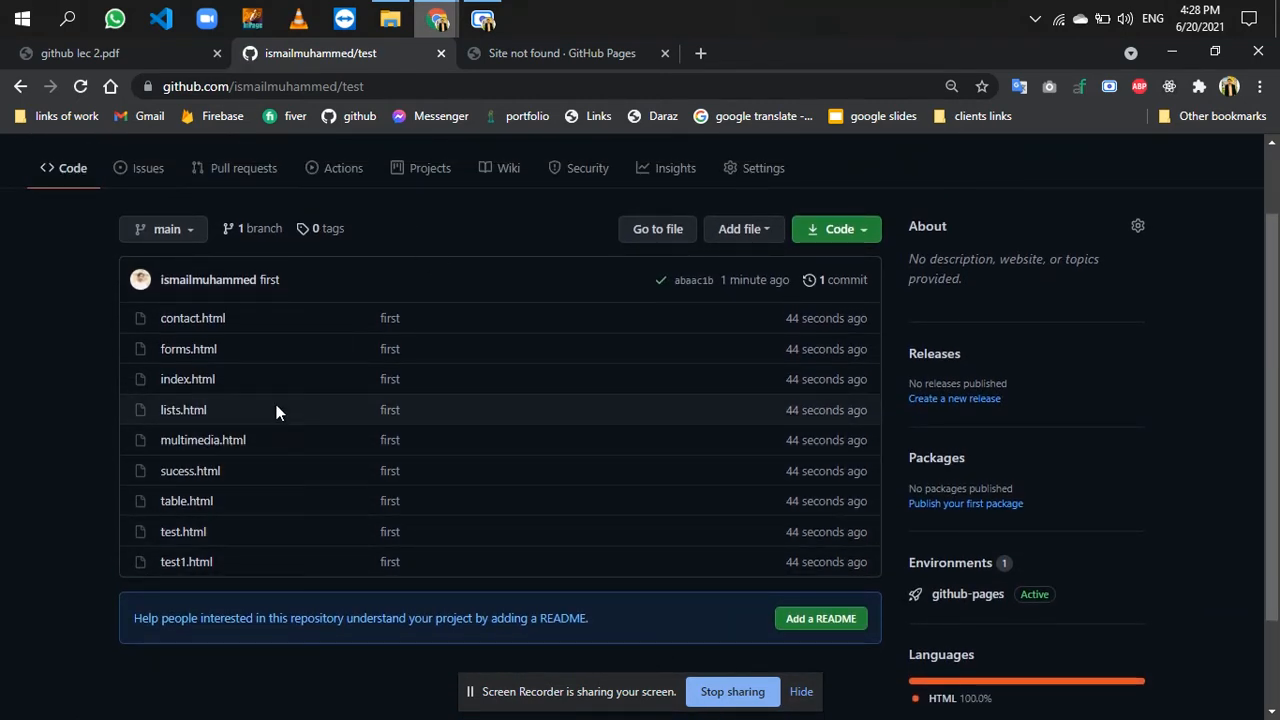
left_click(390, 12)
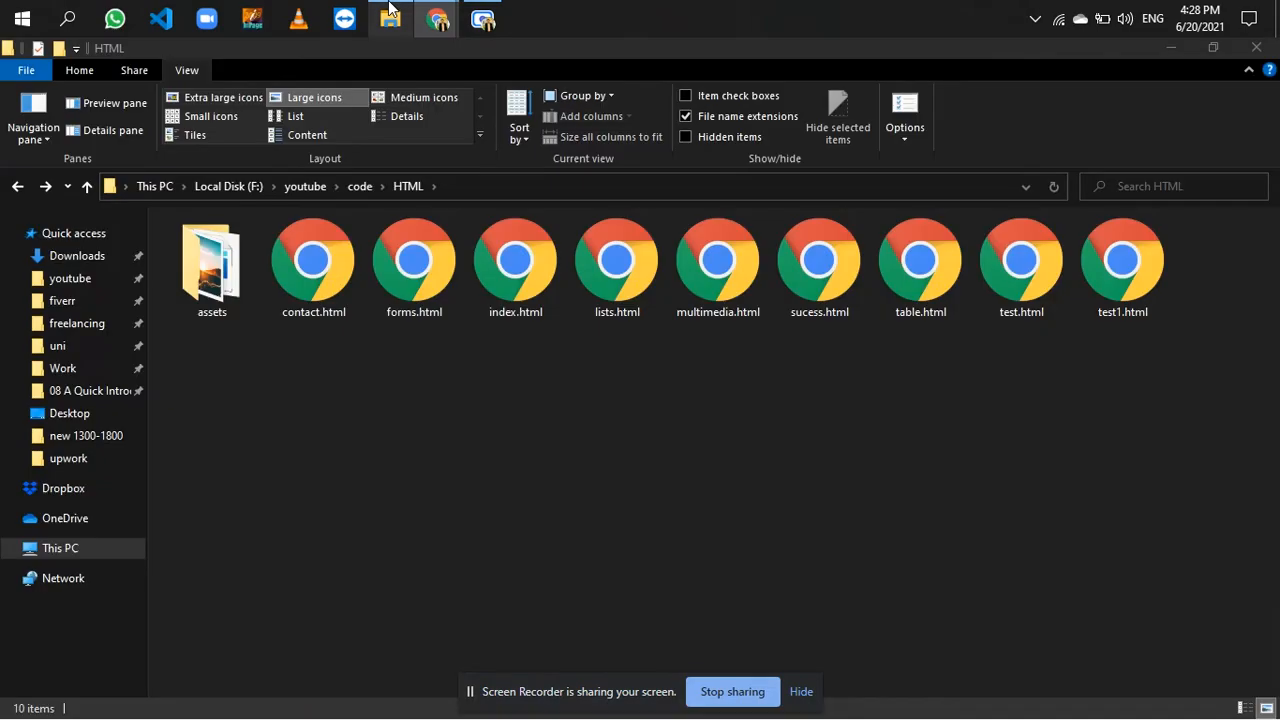
left_click(390, 12)
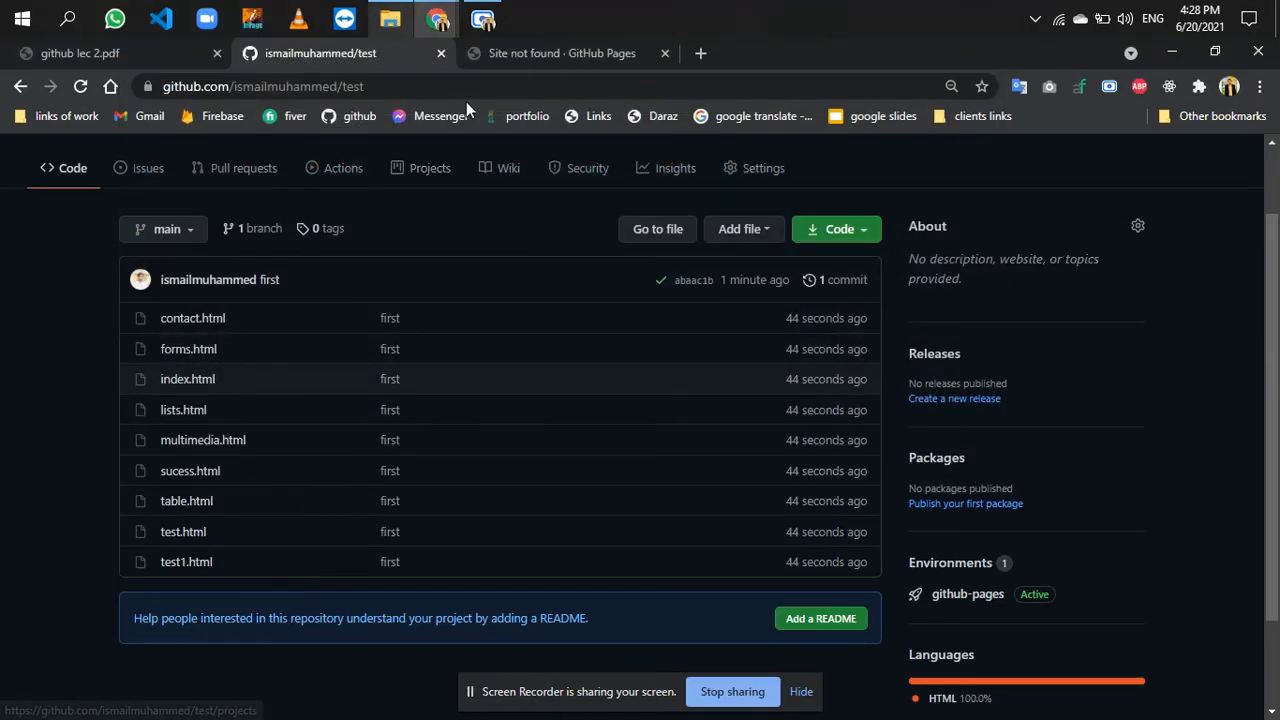
scroll(402, 427, "up", 1)
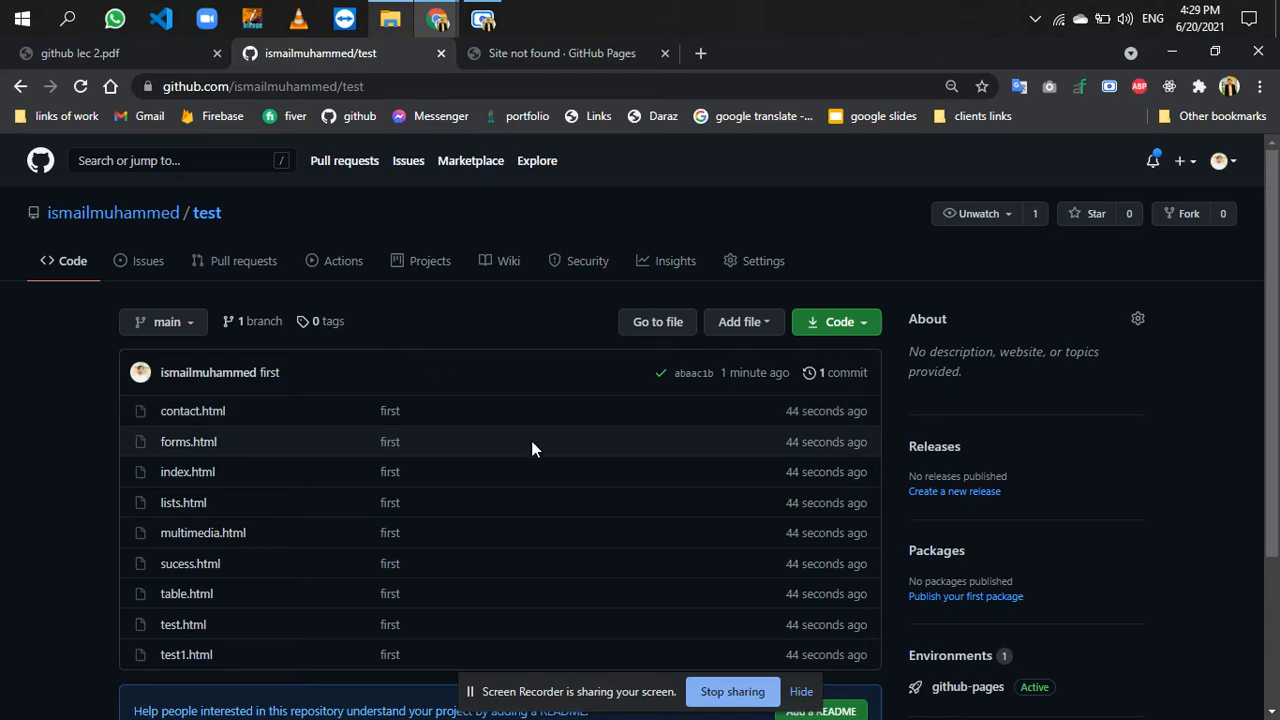
- Check the published site's page and its /test/ address against the repository's file list
left_click(577, 60)
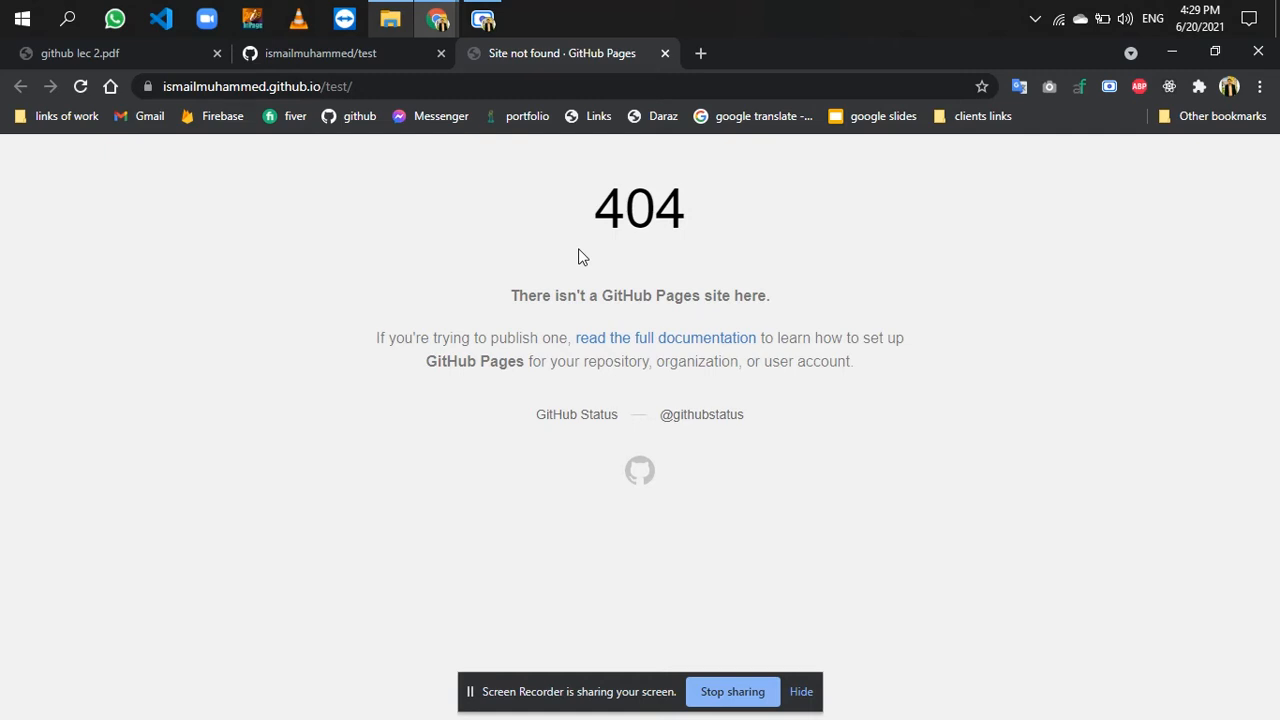
left_click(378, 52)
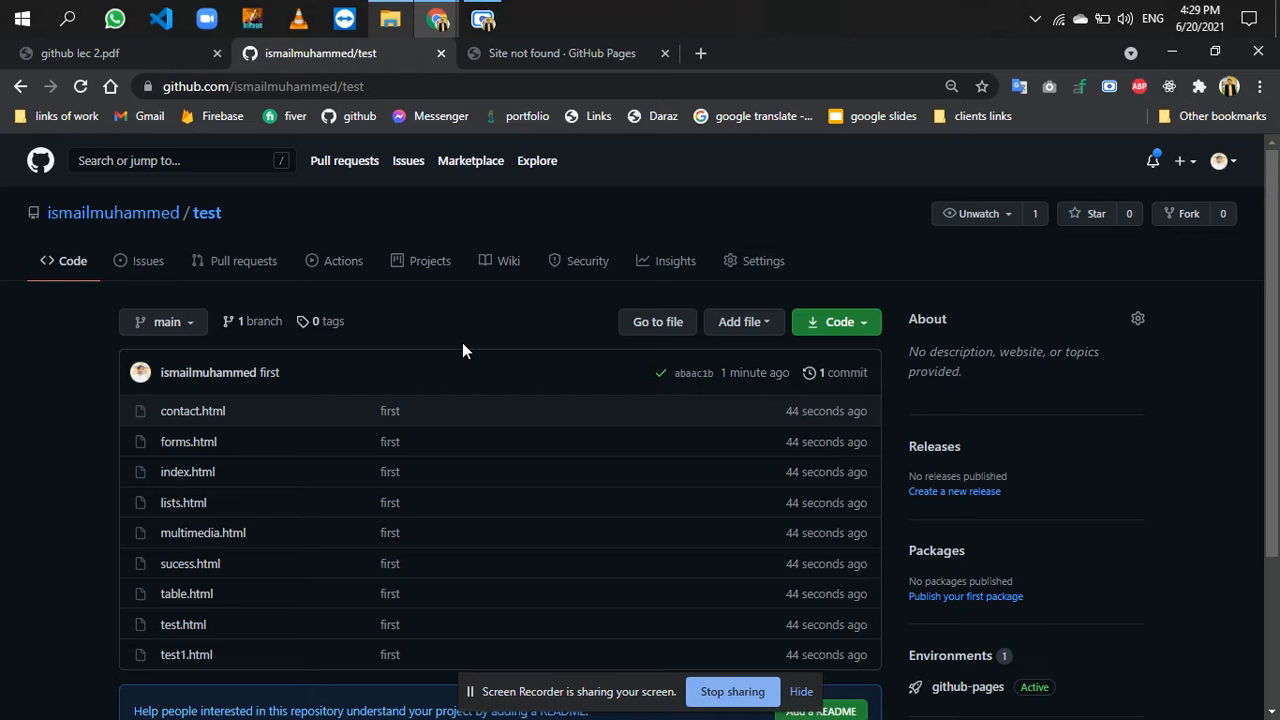
left_click(578, 57)
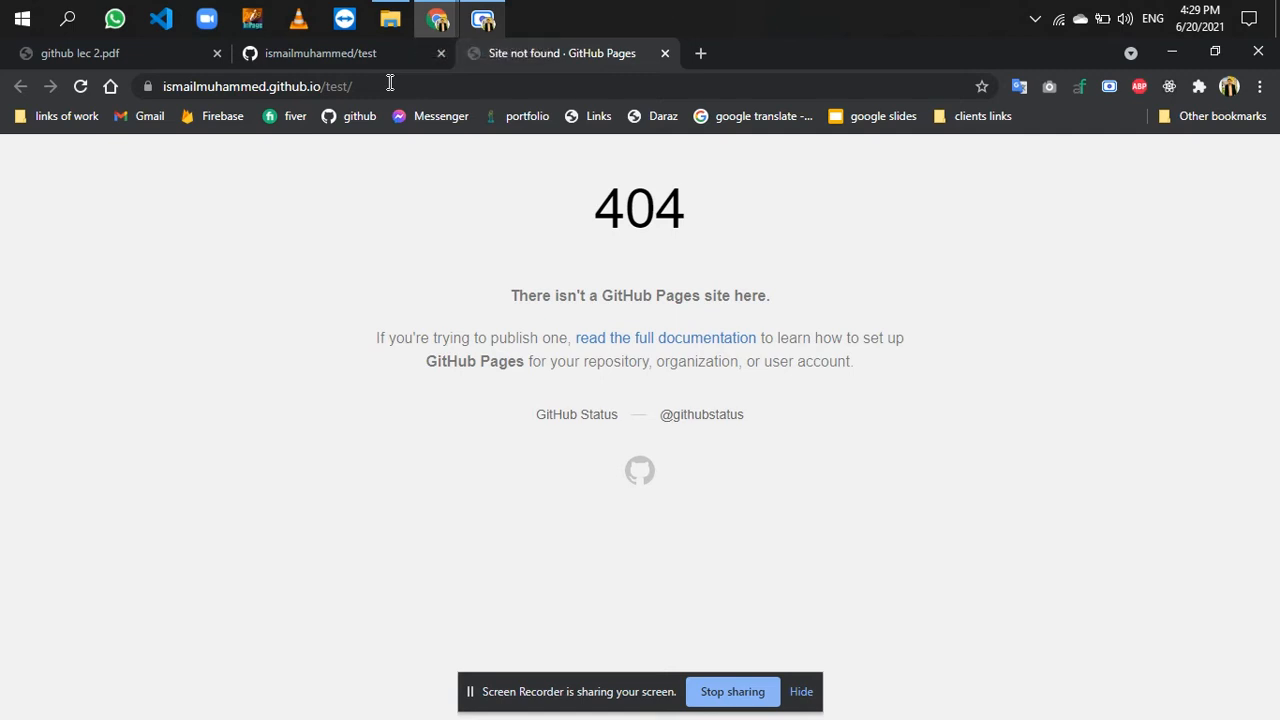
left_click_drag(380, 85, 378, 86)
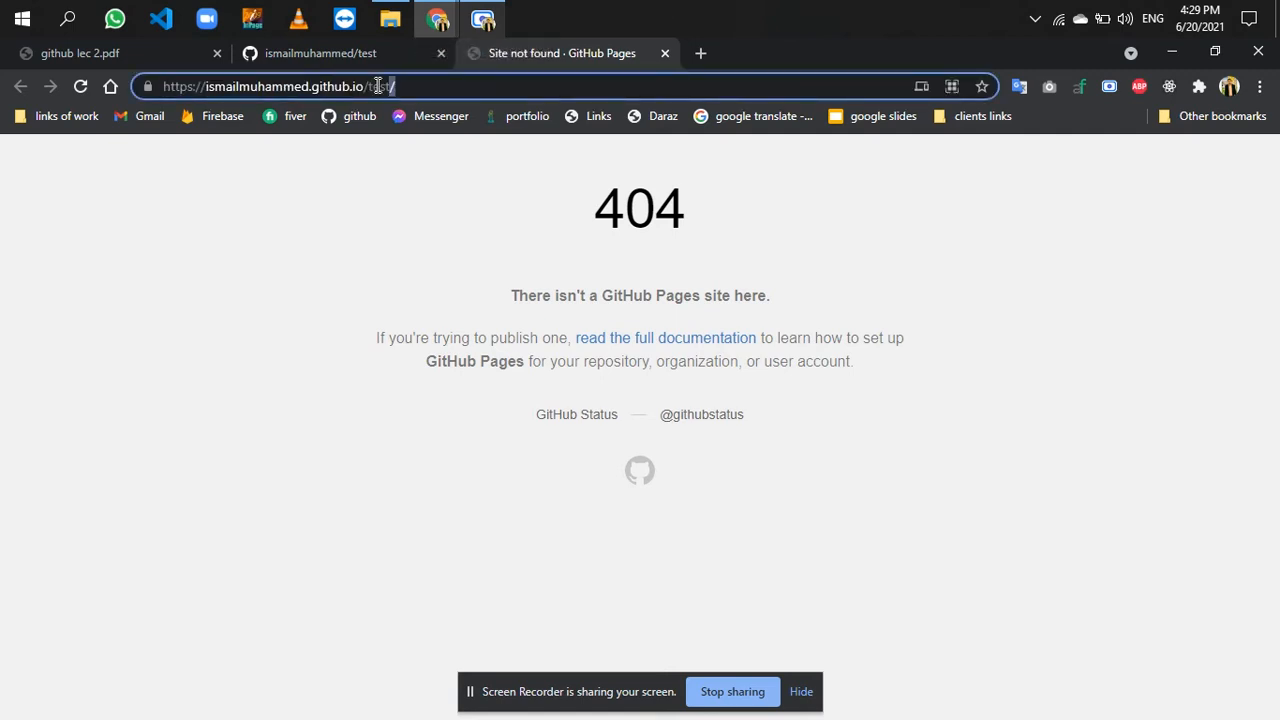
left_click(398, 53)
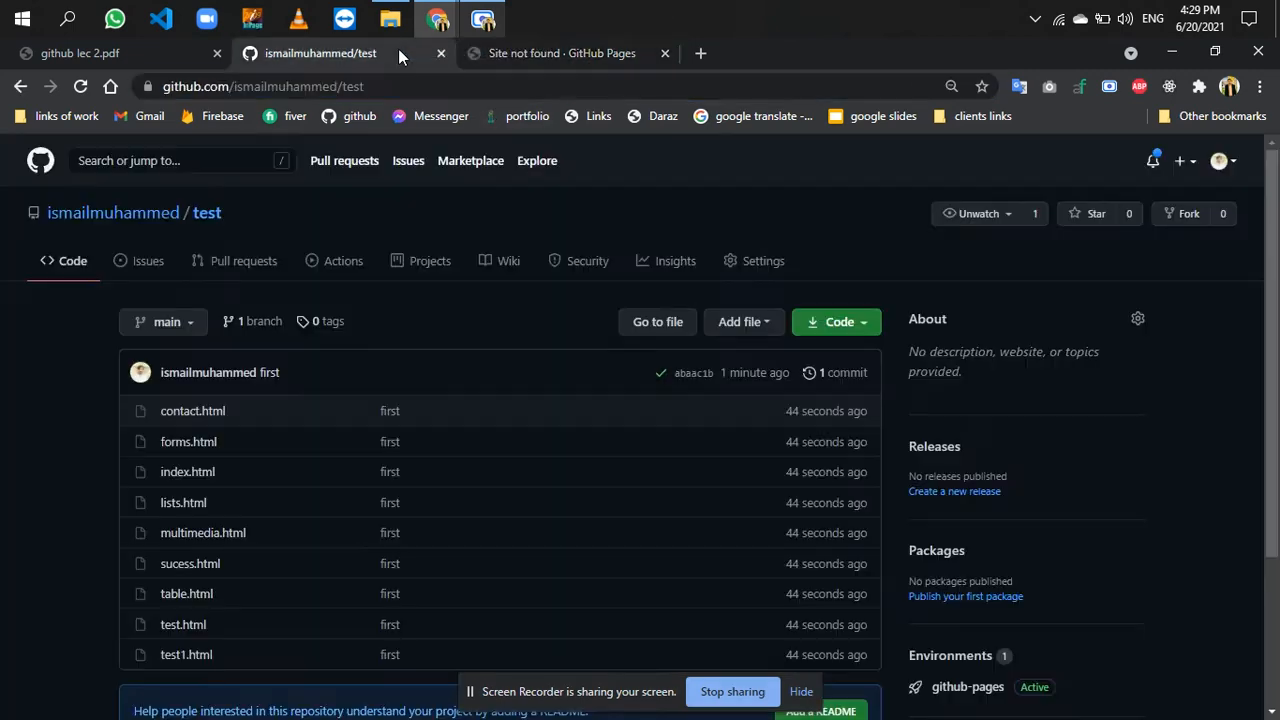
- Open index.html under the site's /test/ address, look through the page, and check the local HTML folder
scroll(506, 424, "down", 1)
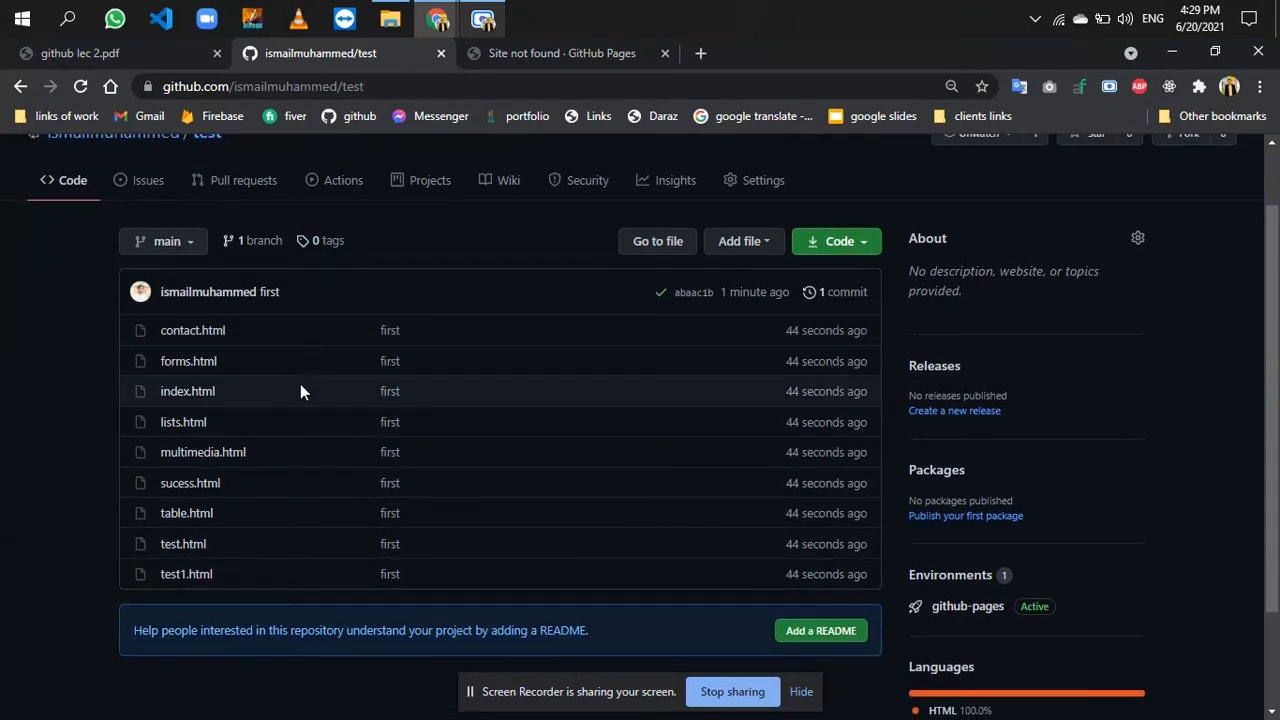
left_click_drag(218, 391, 545, 77)
left_click(546, 77)
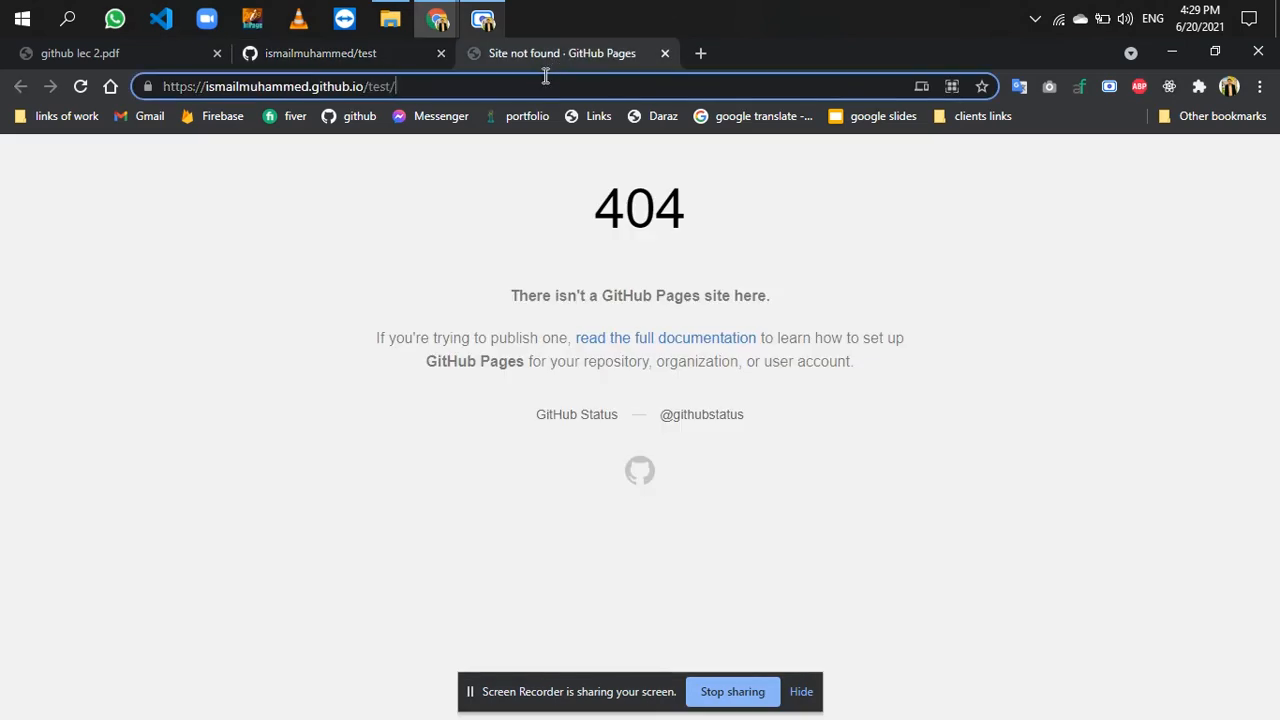
type("in")
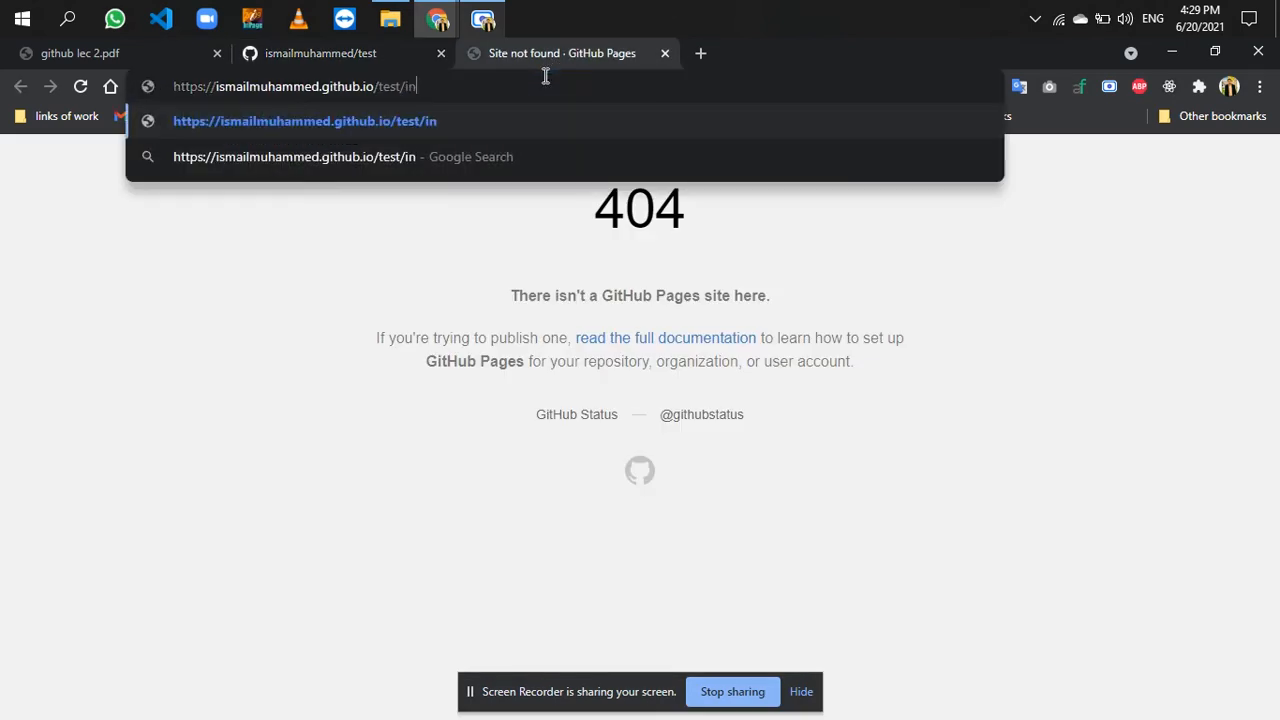
type("dex.html")
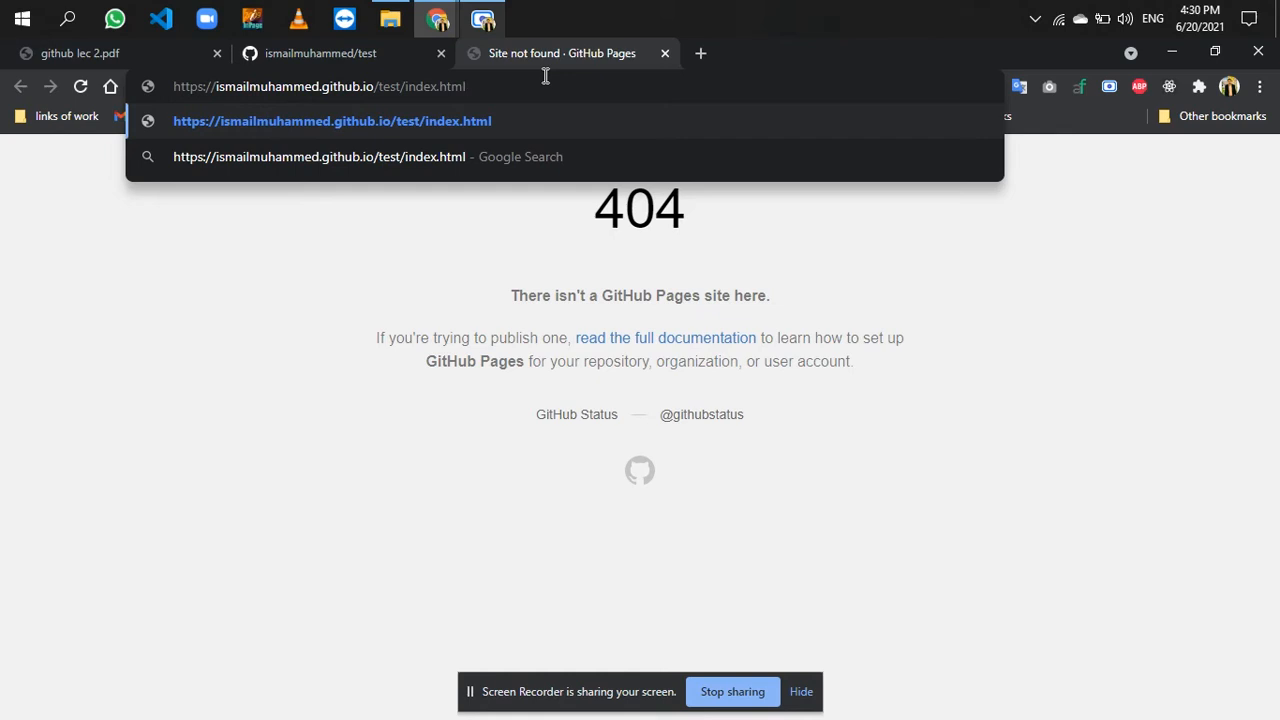
key("Return")
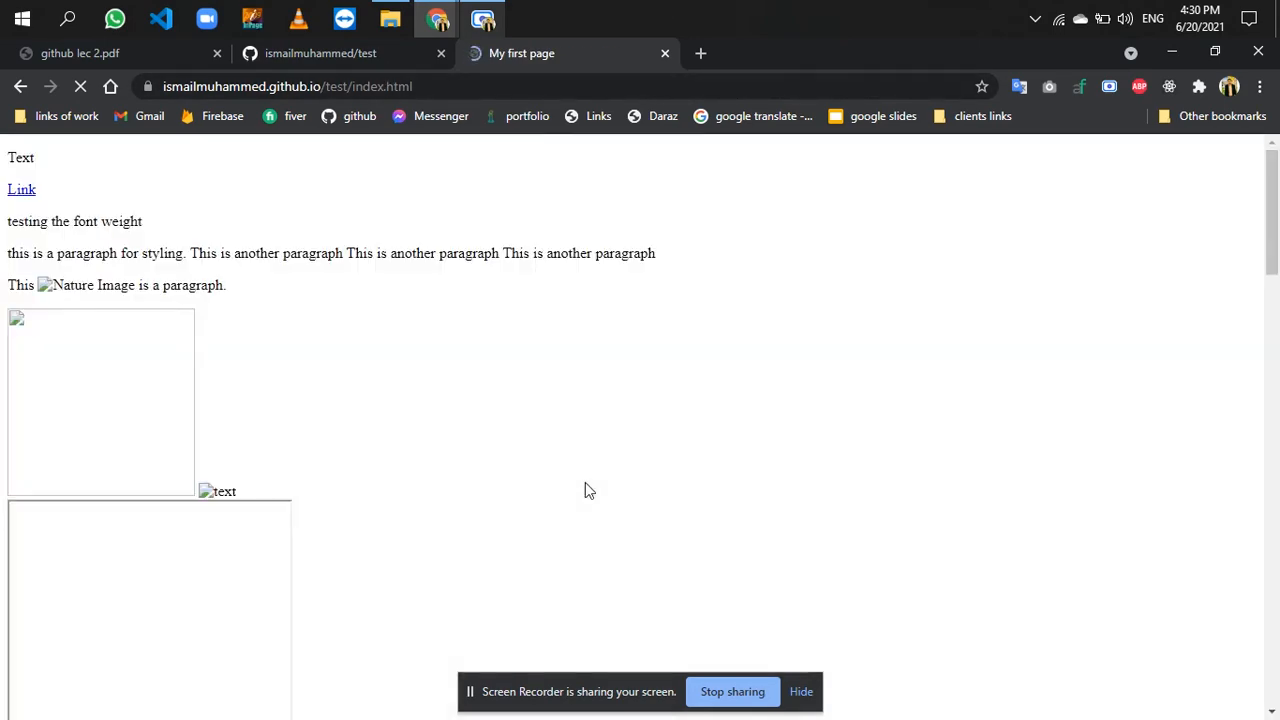
scroll(586, 484, "down", 20)
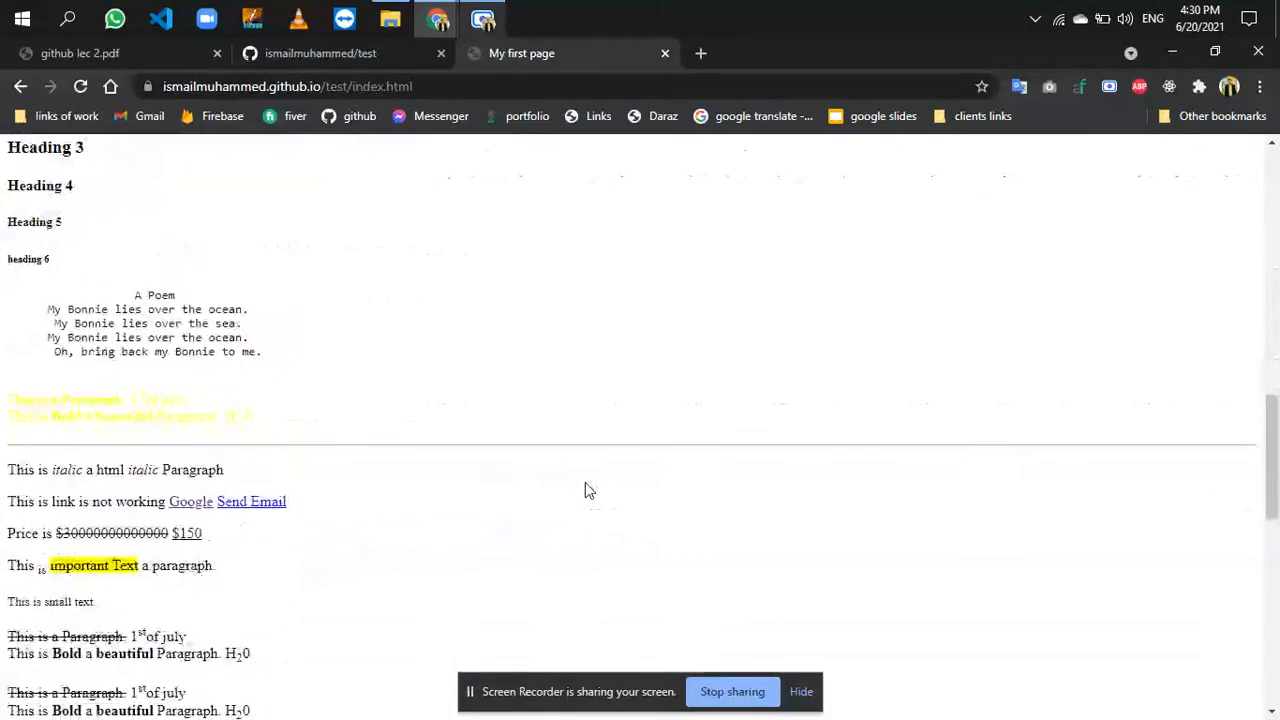
scroll(585, 483, "up", 20)
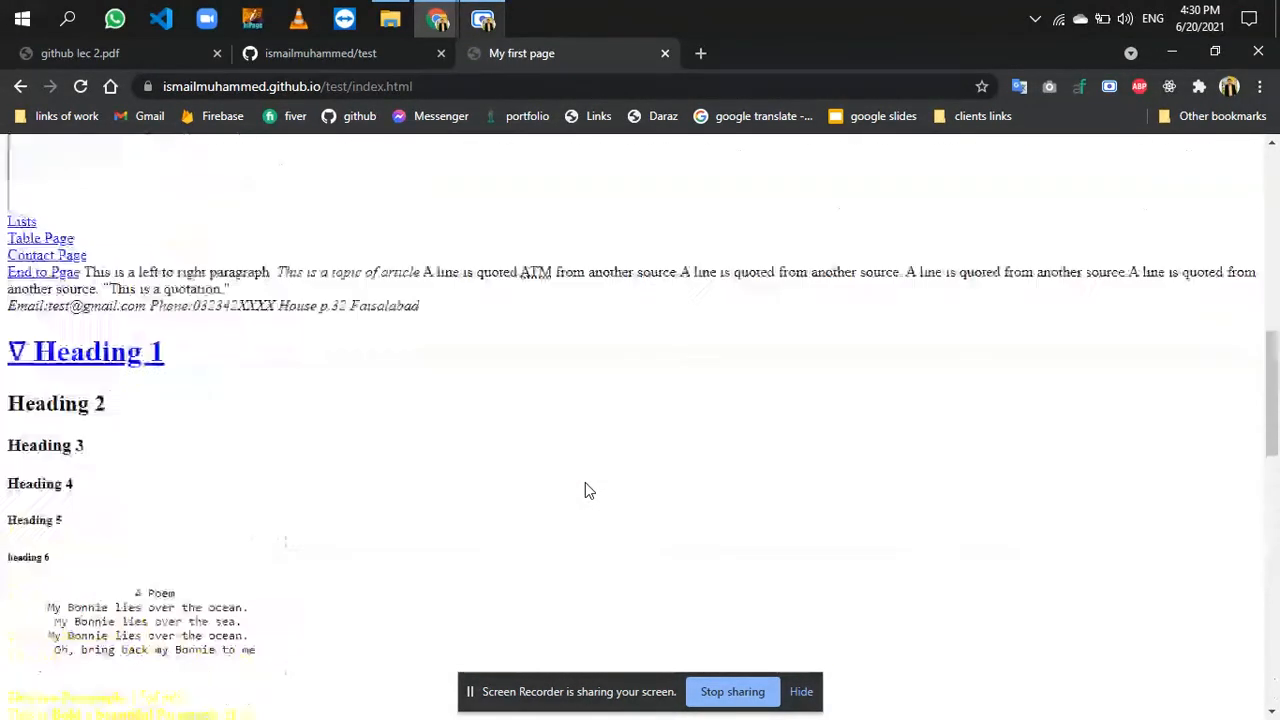
key("alt+Tab")
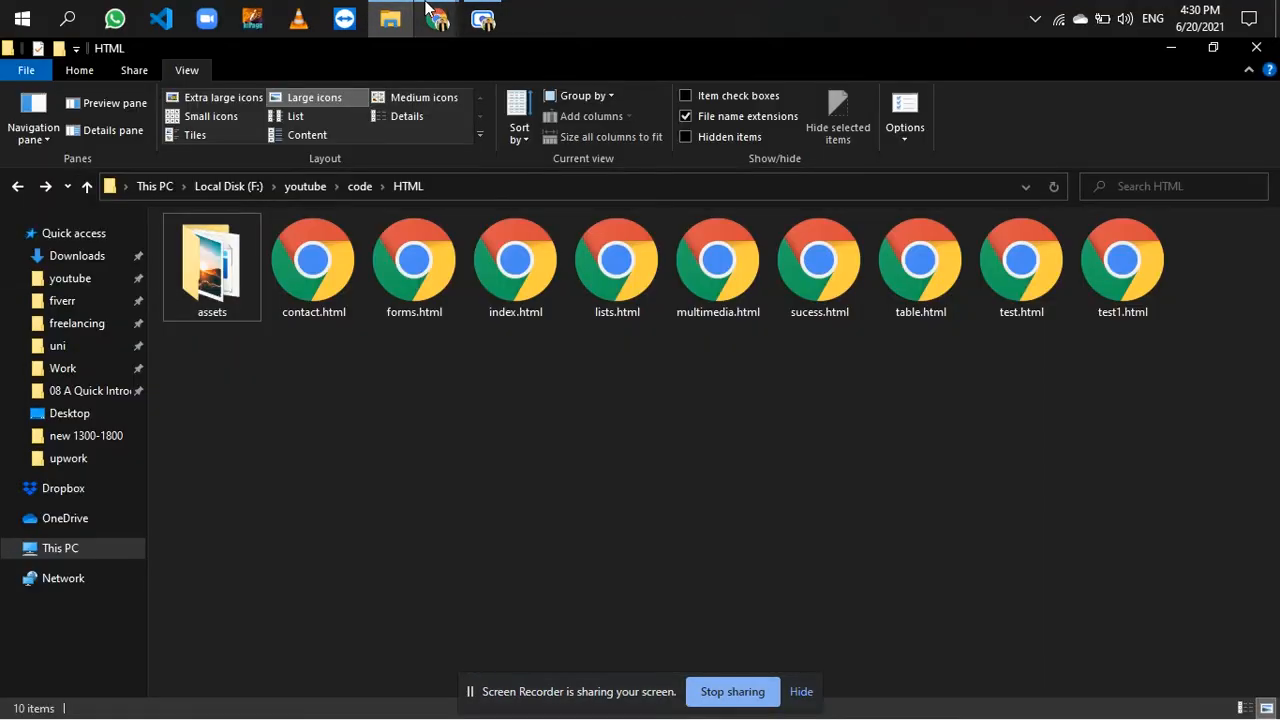
left_click(404, 10)
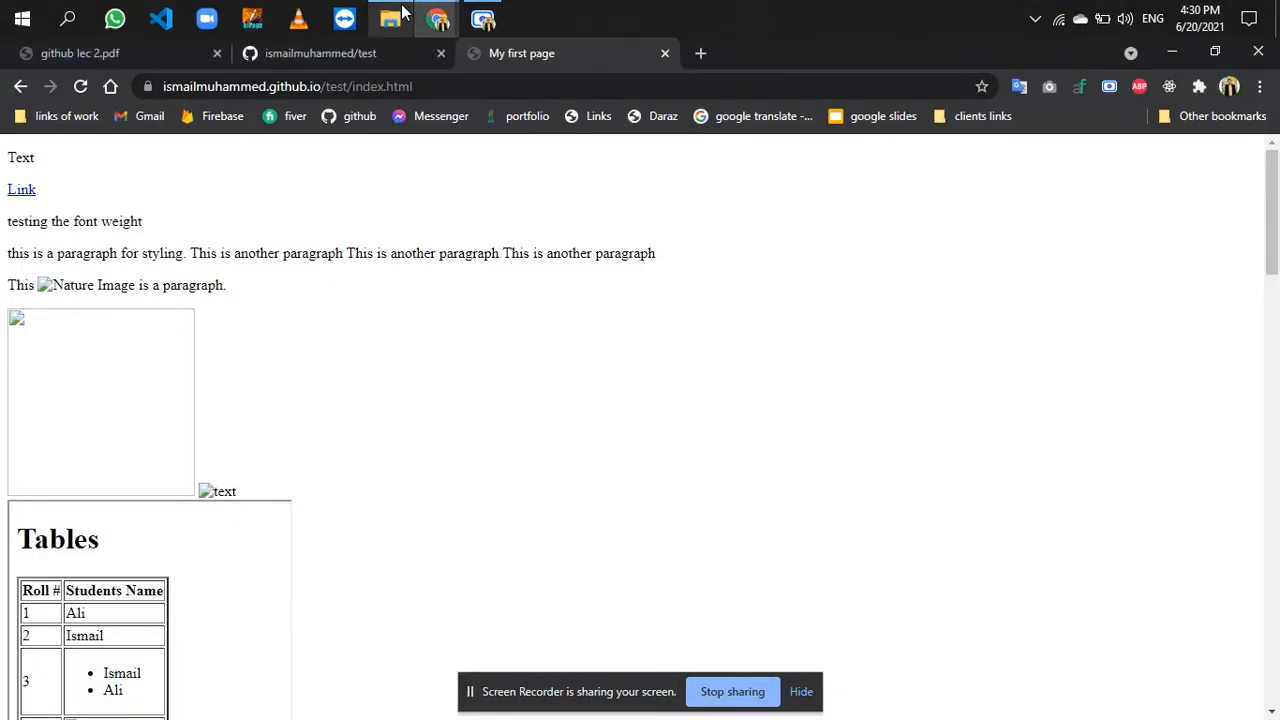
- Load the published site at its /test/ address with index.html removed
left_click(426, 87)
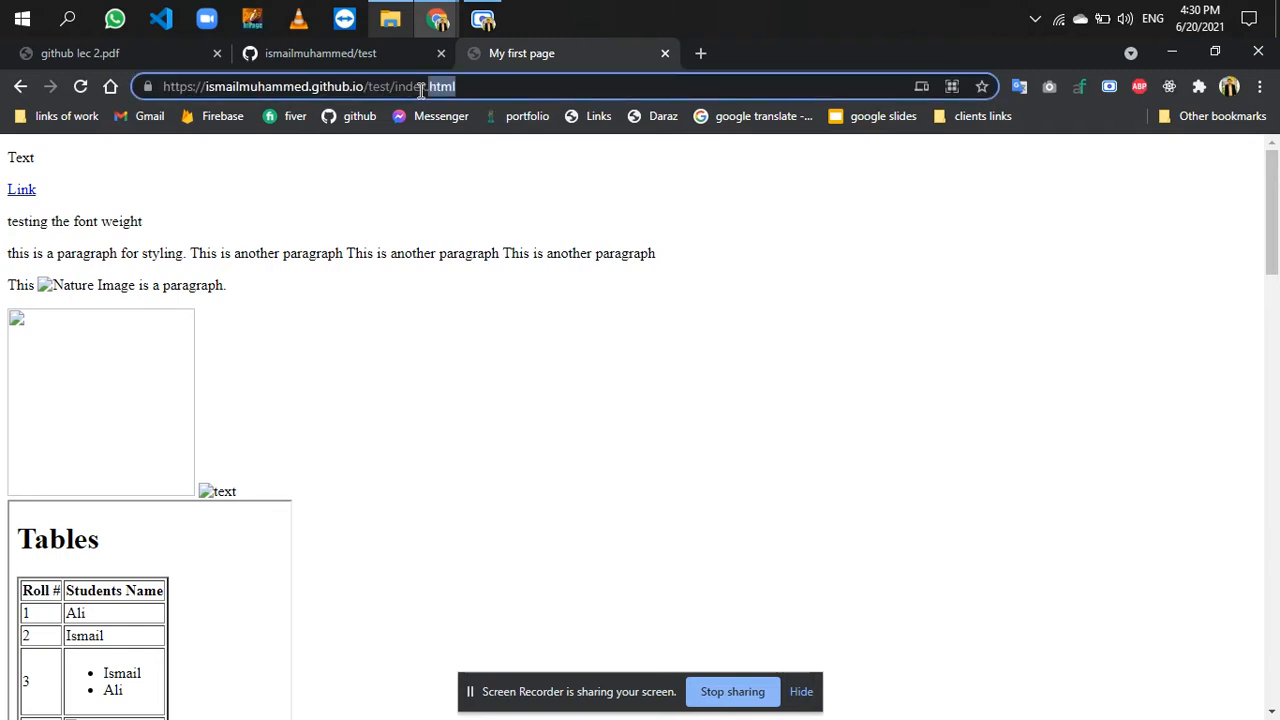
key("BackSpace")
key("BackSpace")
key("BackSpace")
key("BackSpace")
key("BackSpace")
key("BackSpace")
key("BackSpace")
key("BackSpace")
key("BackSpace")
key("BackSpace")
key("Return")
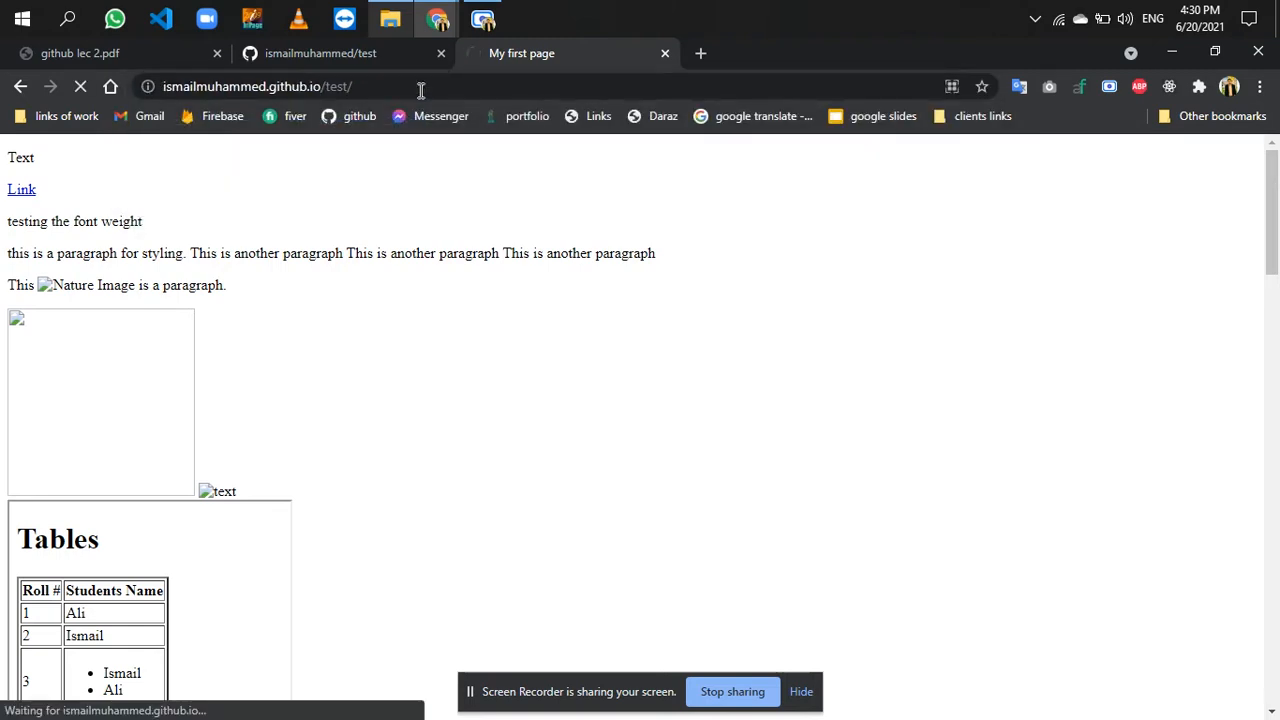
- Check the page names in the repository and try to open list.html under the site's /test/ address
left_click(387, 52)
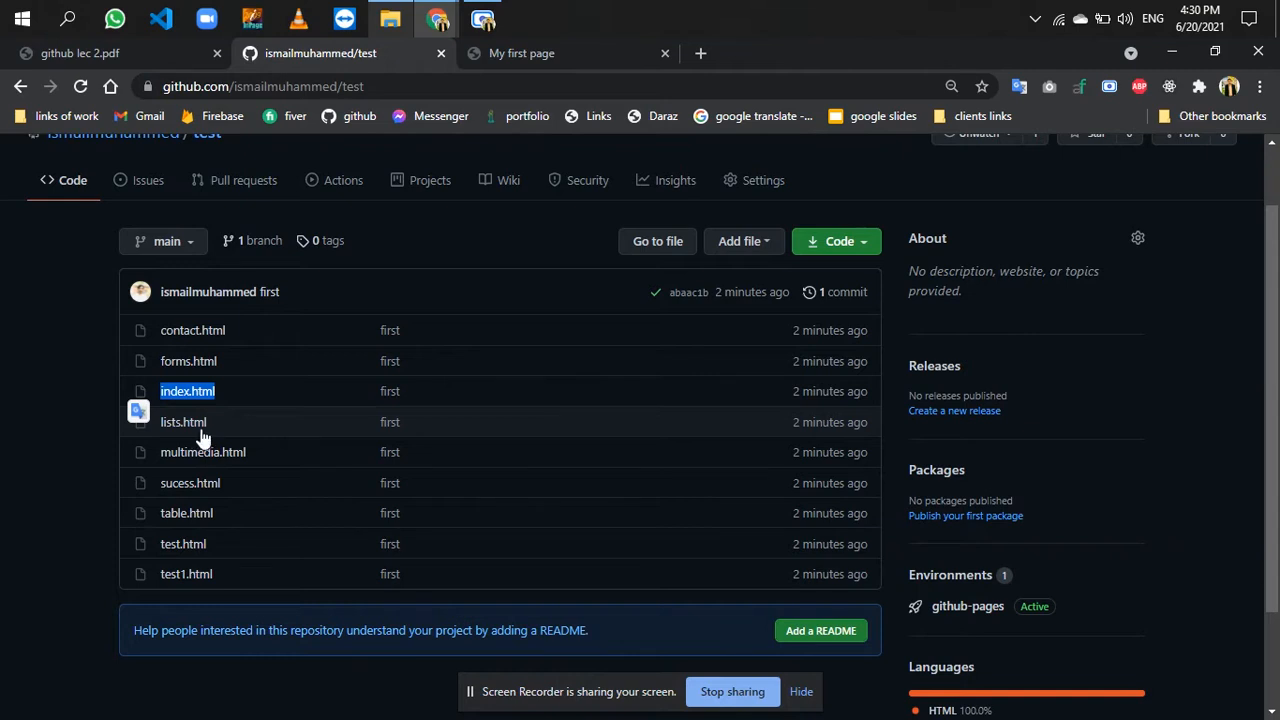
left_click(525, 58)
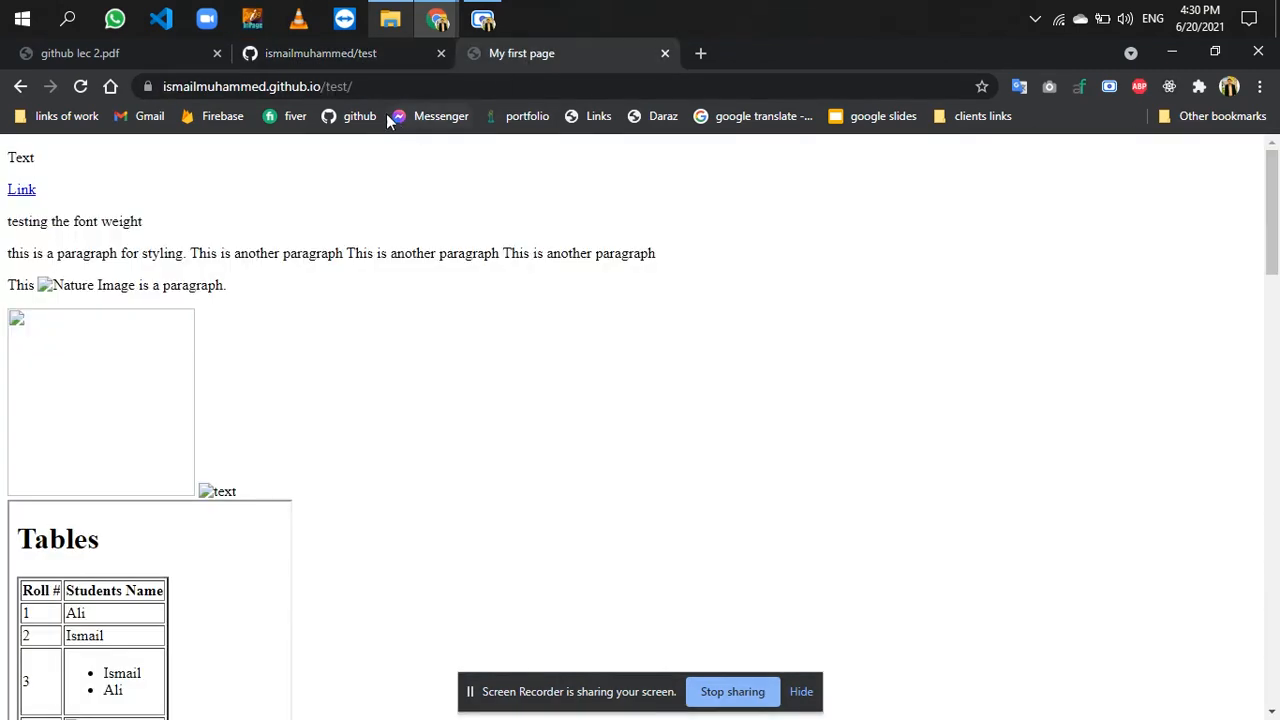
left_click(363, 82)
key("End")
type("list.html")
key("Return")
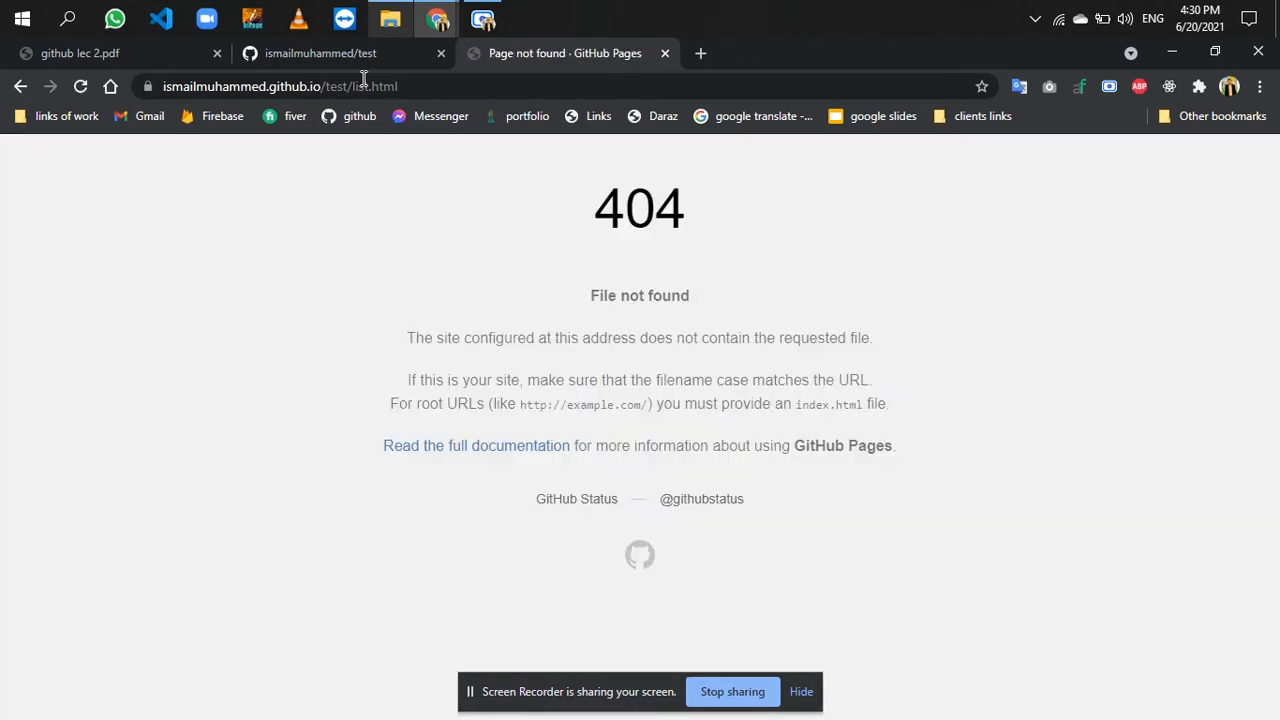
- Check the file name in the repository, correct the address to lists.html, and view the page
left_click(372, 57)
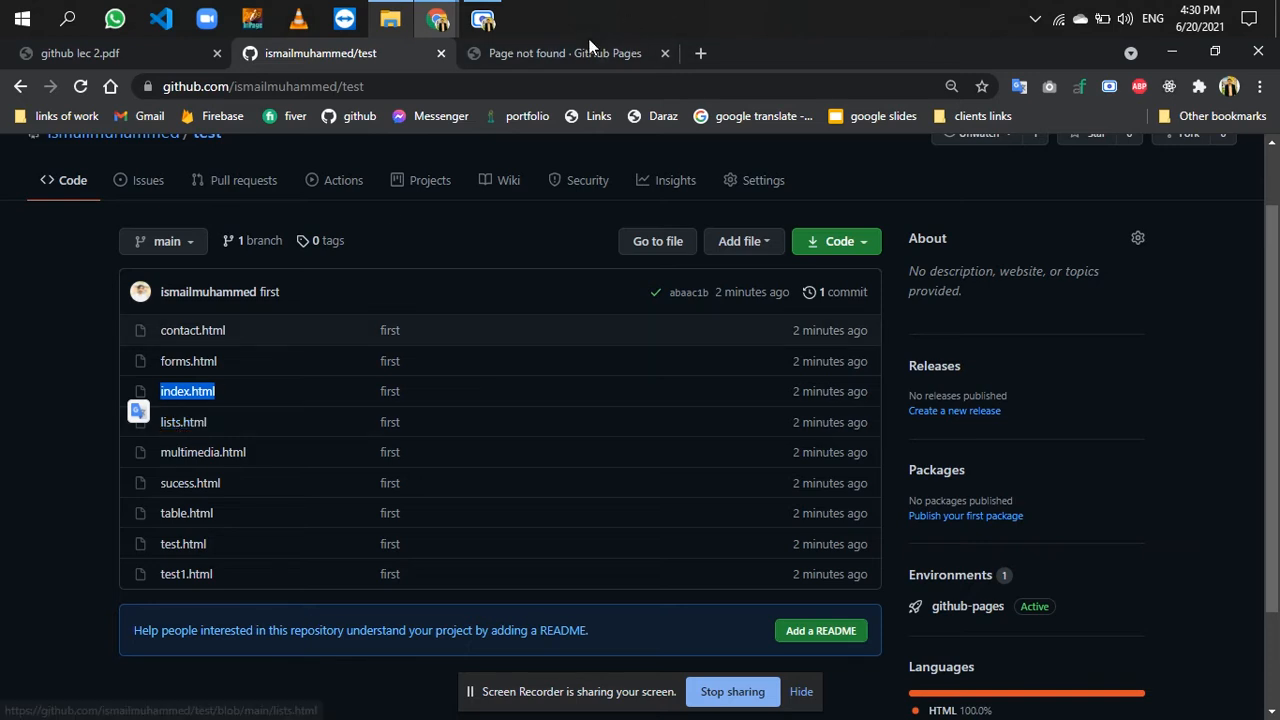
left_click(566, 52)
left_click(461, 89)
key("Left")
key("Left")
key("Left")
key("Left")
key("Left")
type("s")
key("Return")
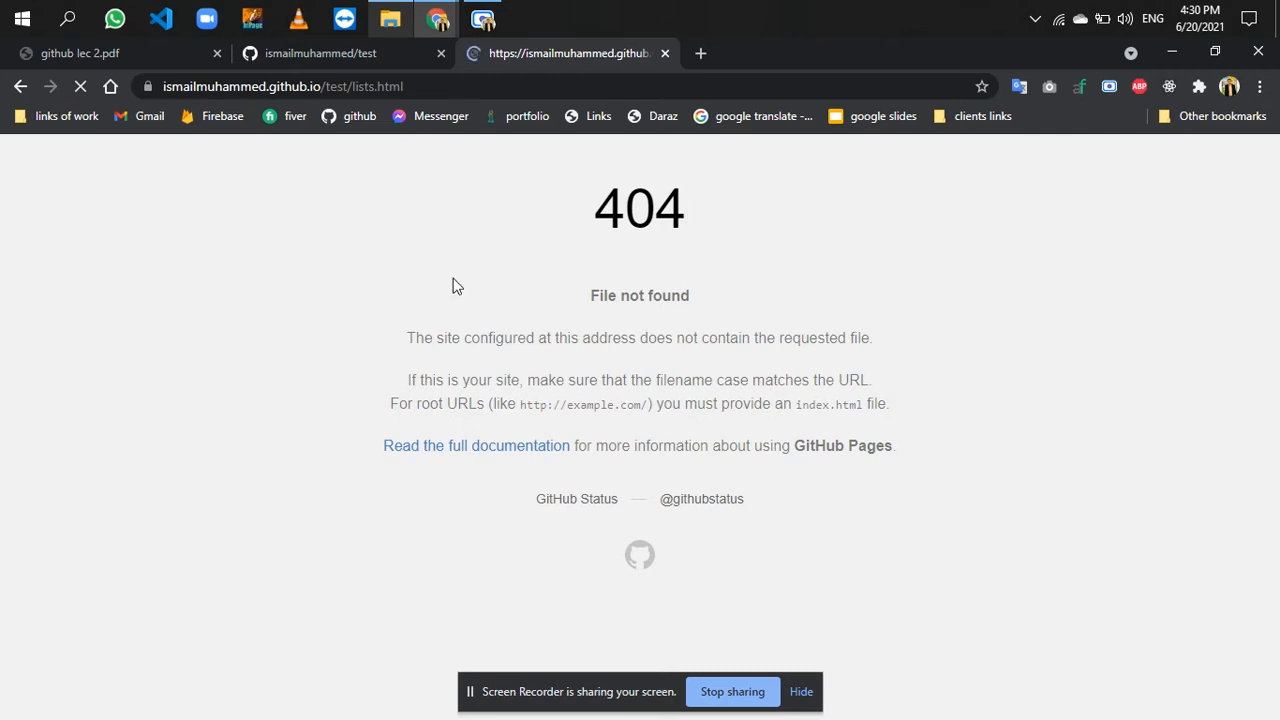
scroll(279, 458, "down", 3)
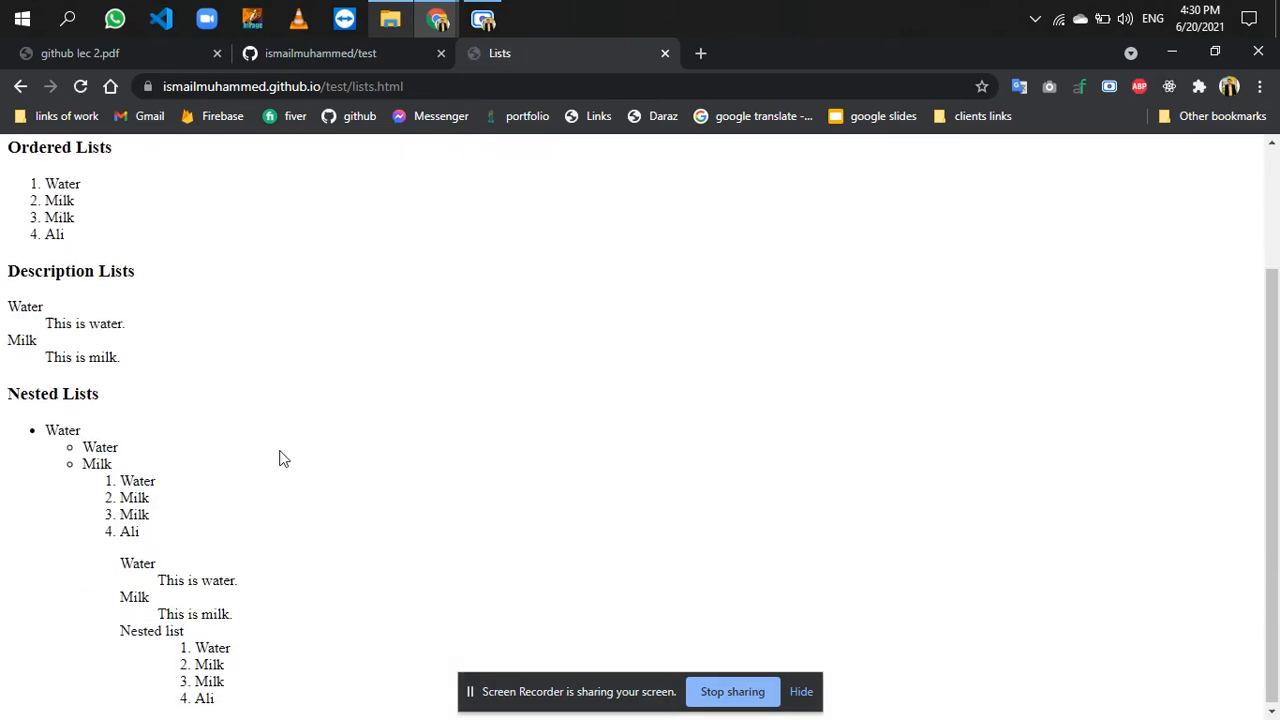
- Open the copied lists.html address in an incognito window, view the page, and close the window
left_click(454, 92)
key("ctrl+c")
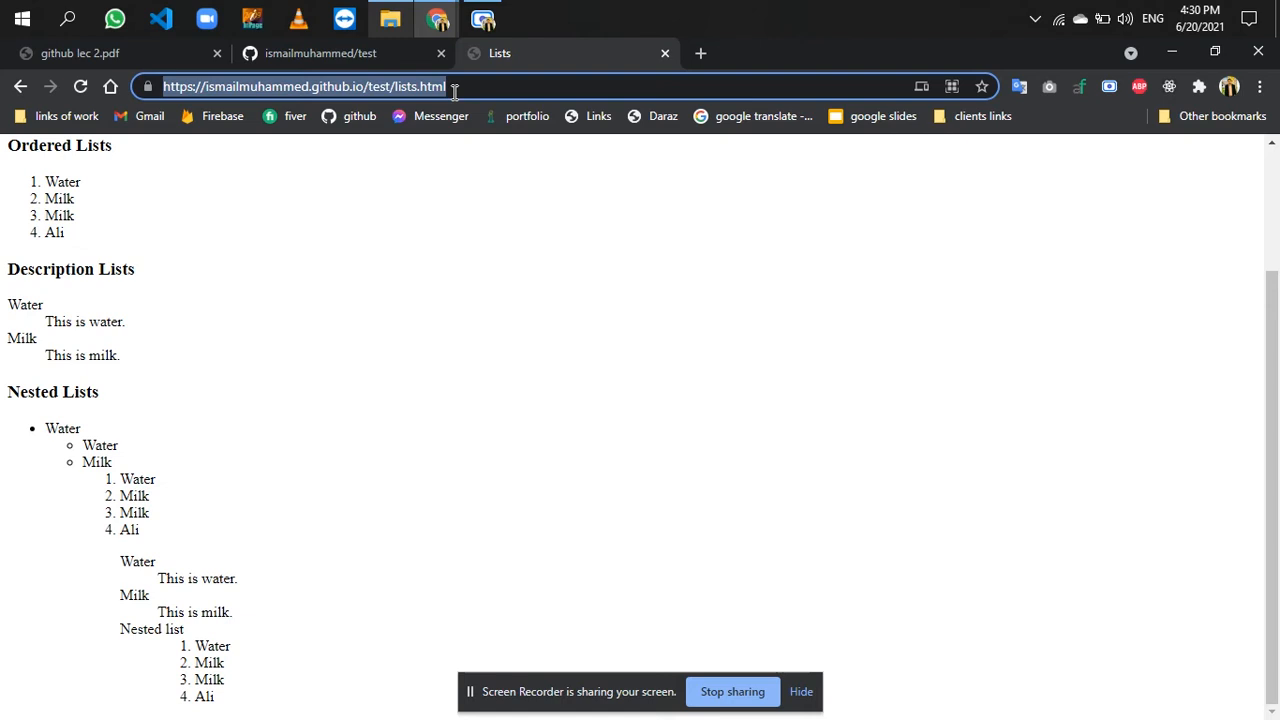
key("ctrl+shift+n")
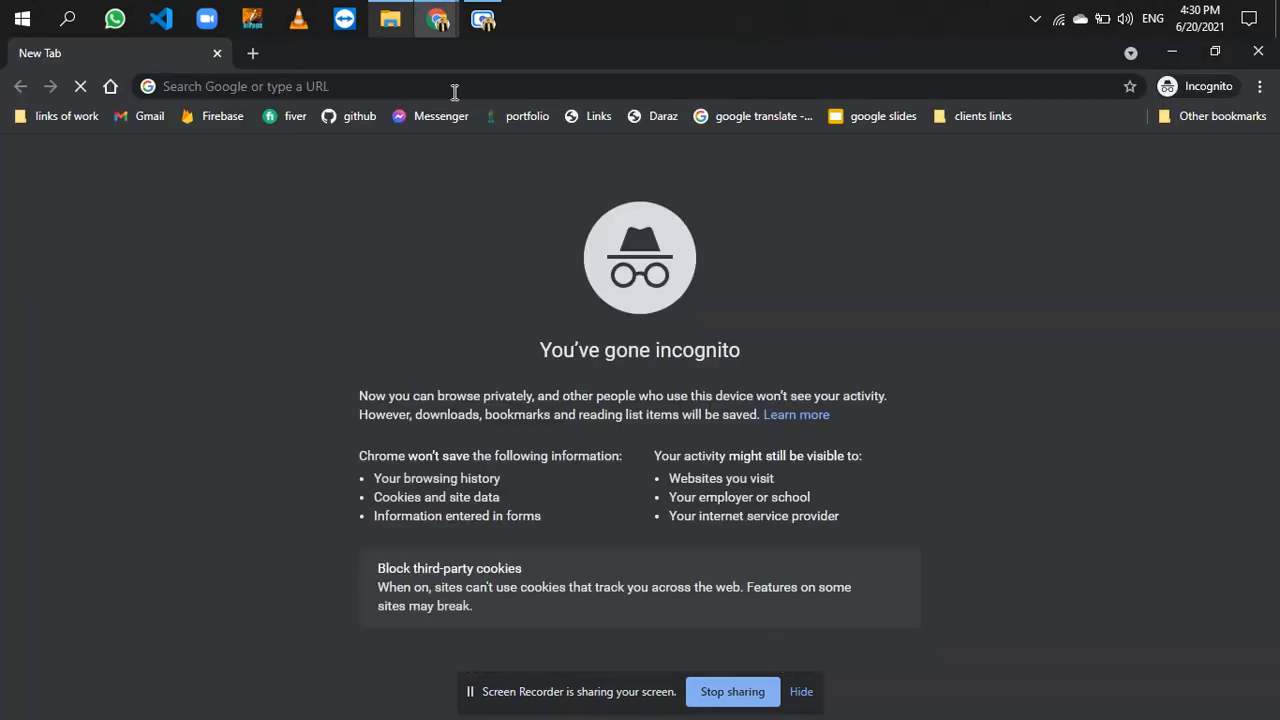
left_click(454, 92)
key("ctrl+v")
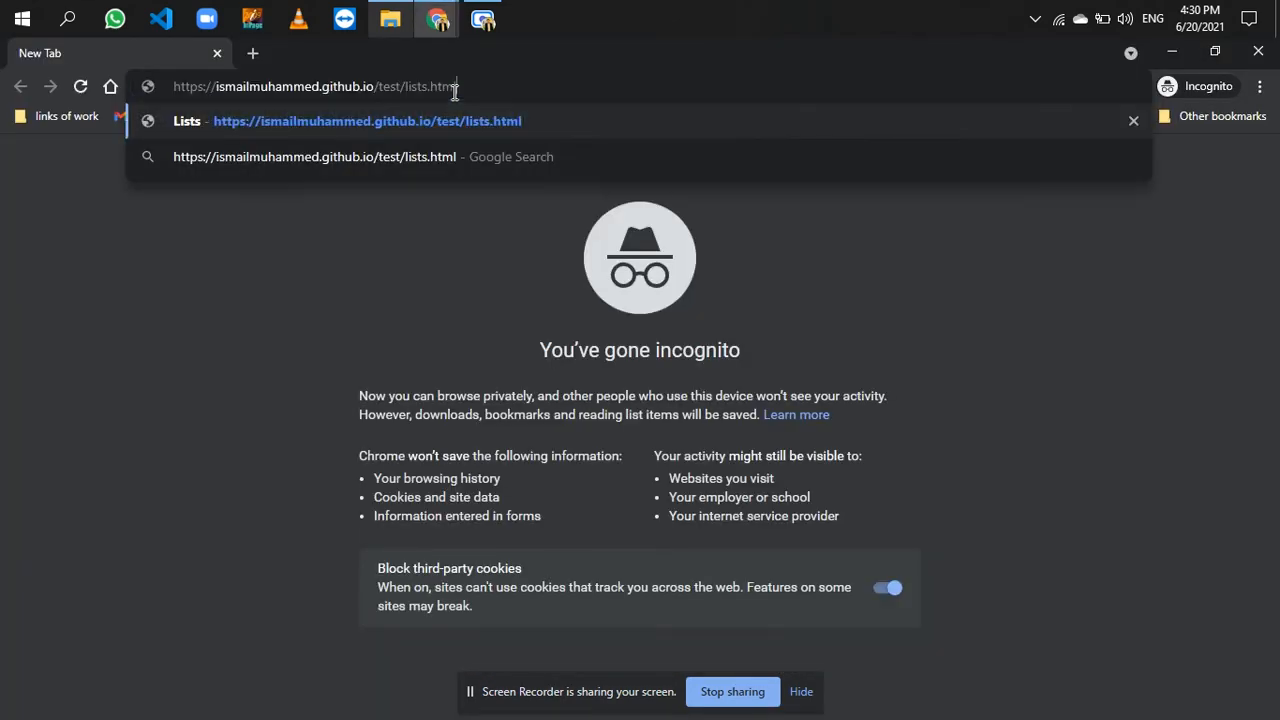
key("Return")
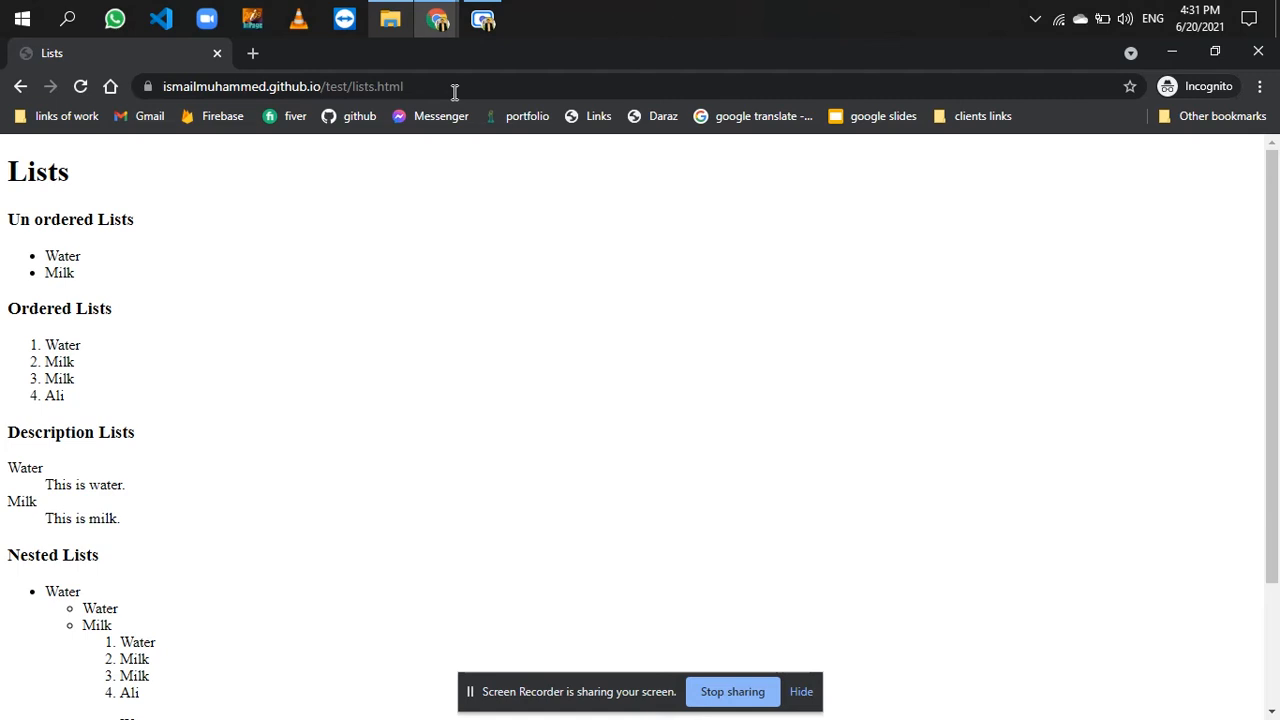
left_click(1257, 51)
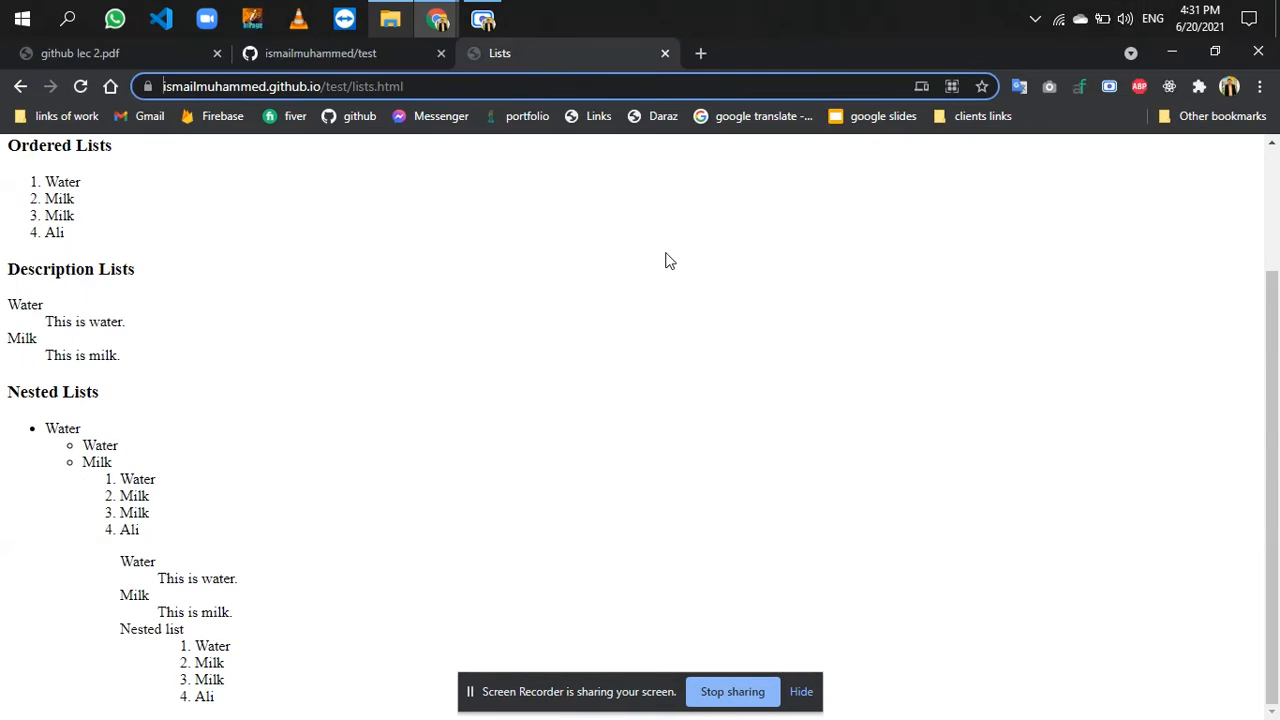
- Go from the test repository to the account's repositories and open the form for creating a new repository
left_click(390, 50)
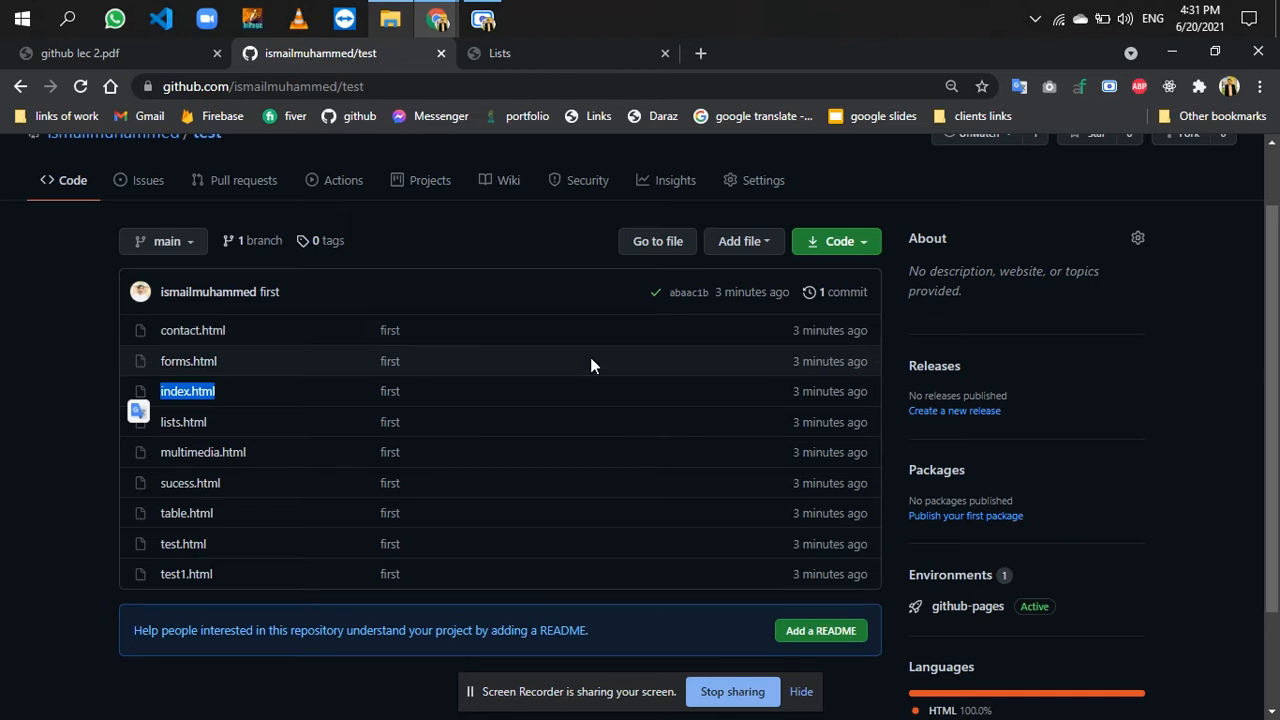
scroll(553, 323, "up", 1)
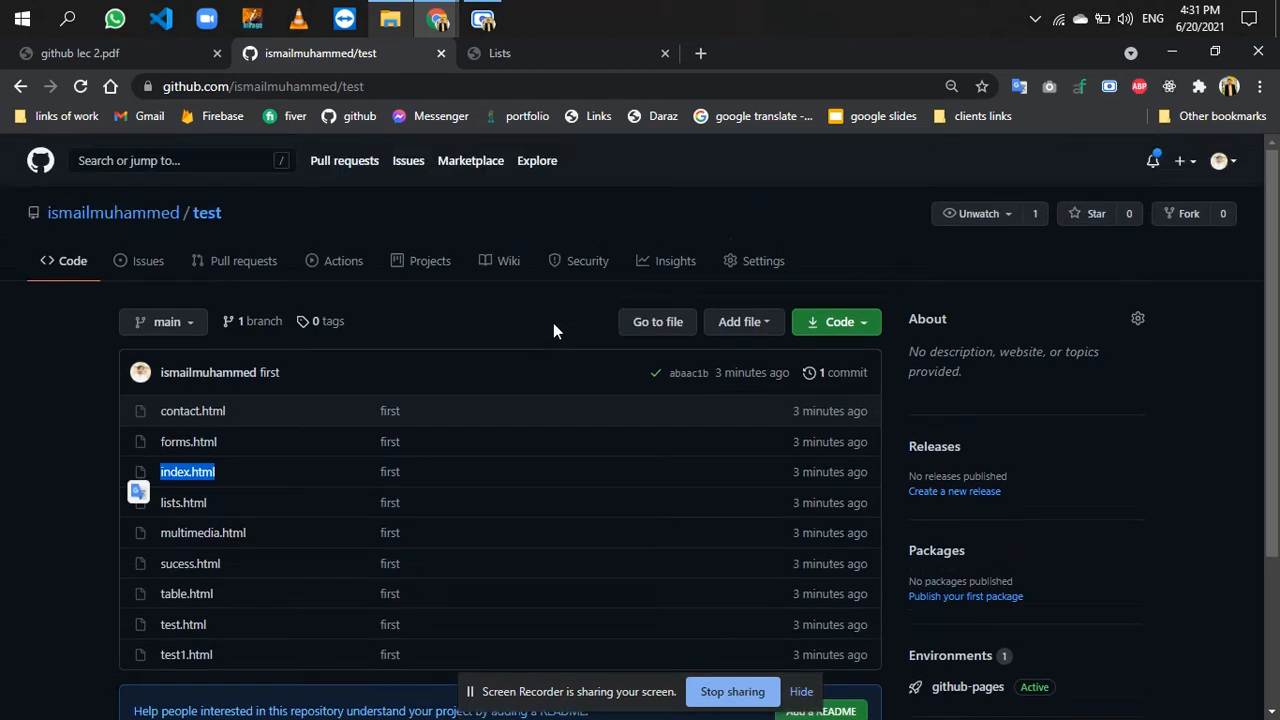
left_click(175, 228)
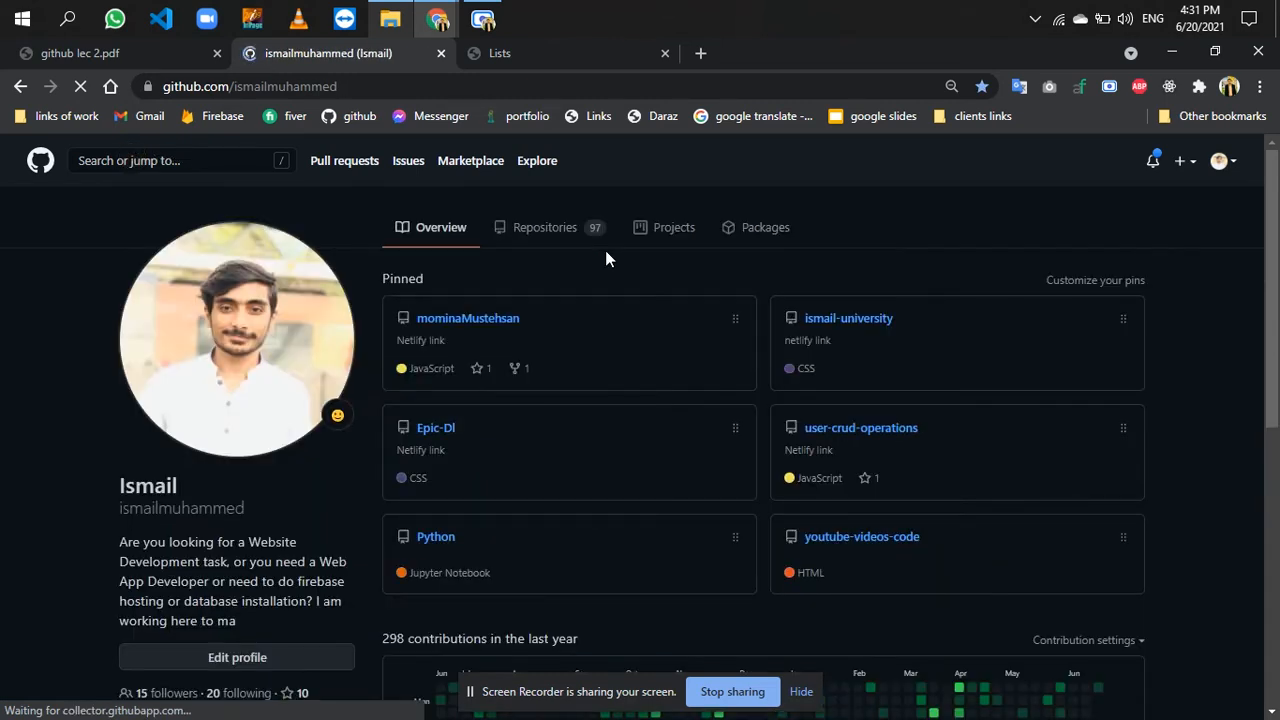
left_click(566, 231)
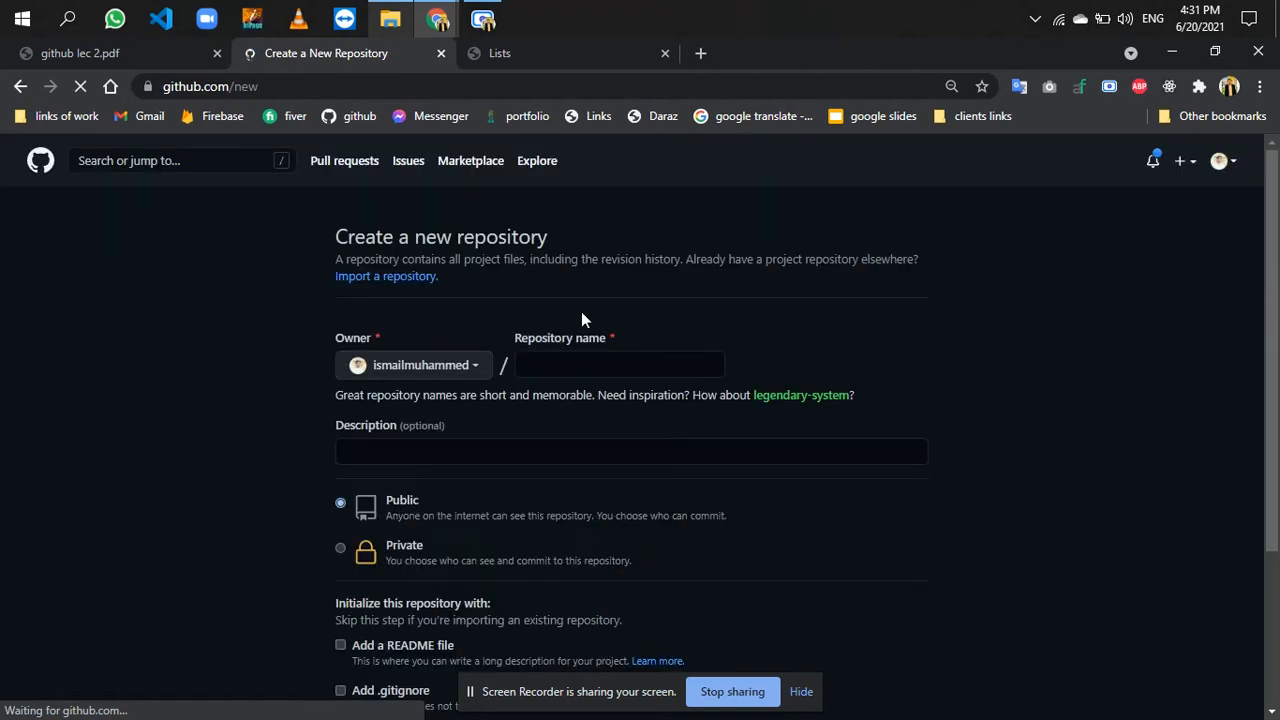
- Close the Lists page, create a public repository named test2, and open its page for uploading existing files
left_click(665, 53)
left_click(607, 364)
type("test2")
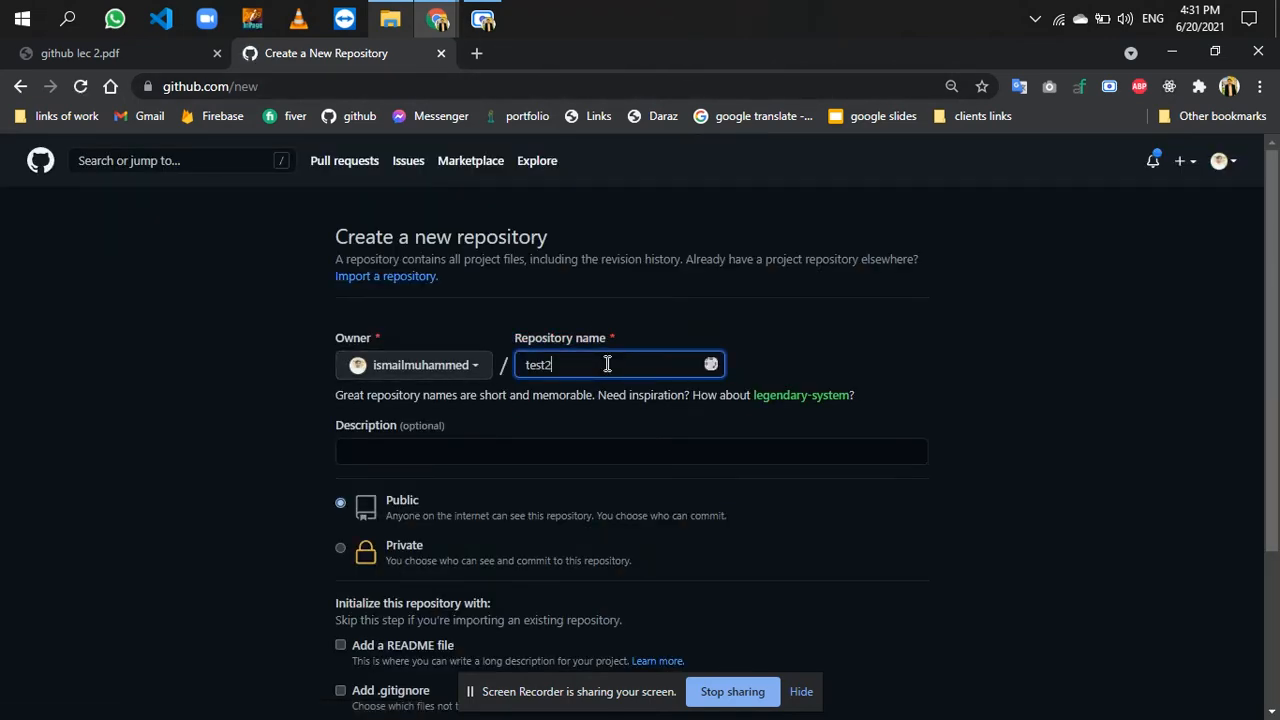
scroll(892, 502, "down", 3)
left_click(414, 588)
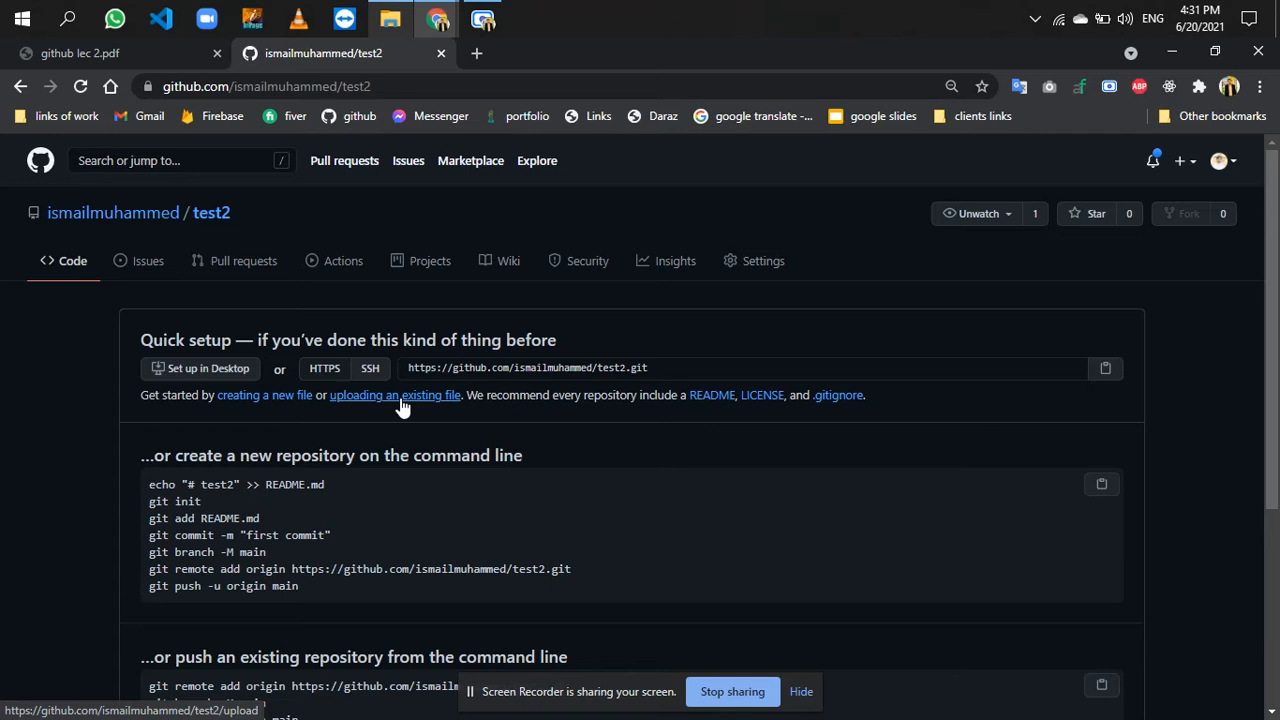
left_click(399, 398)
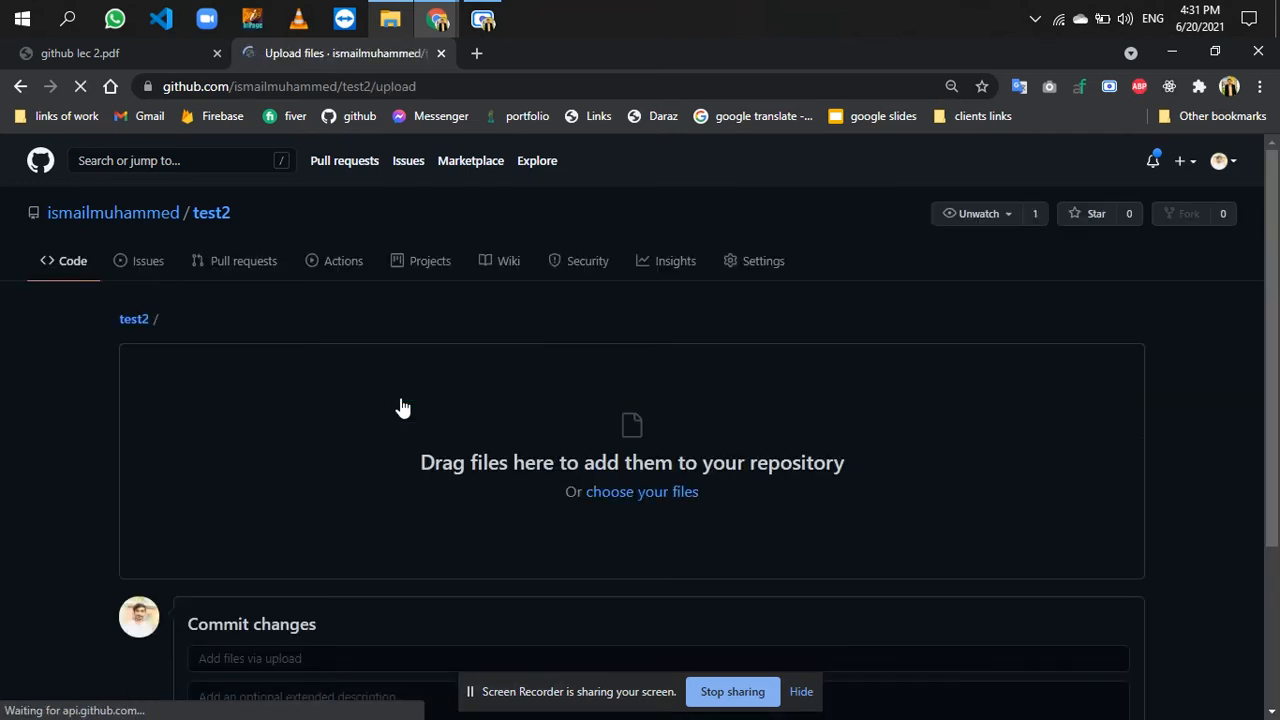
left_click(632, 499)
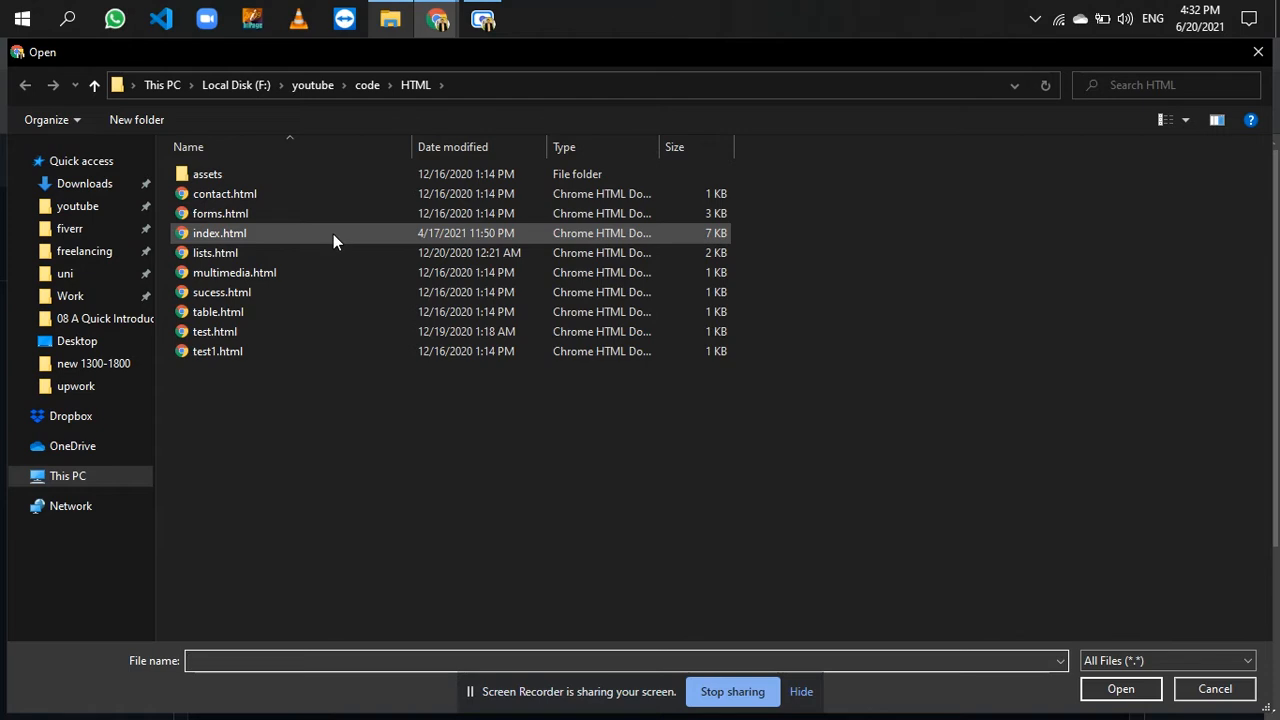
left_click(365, 88)
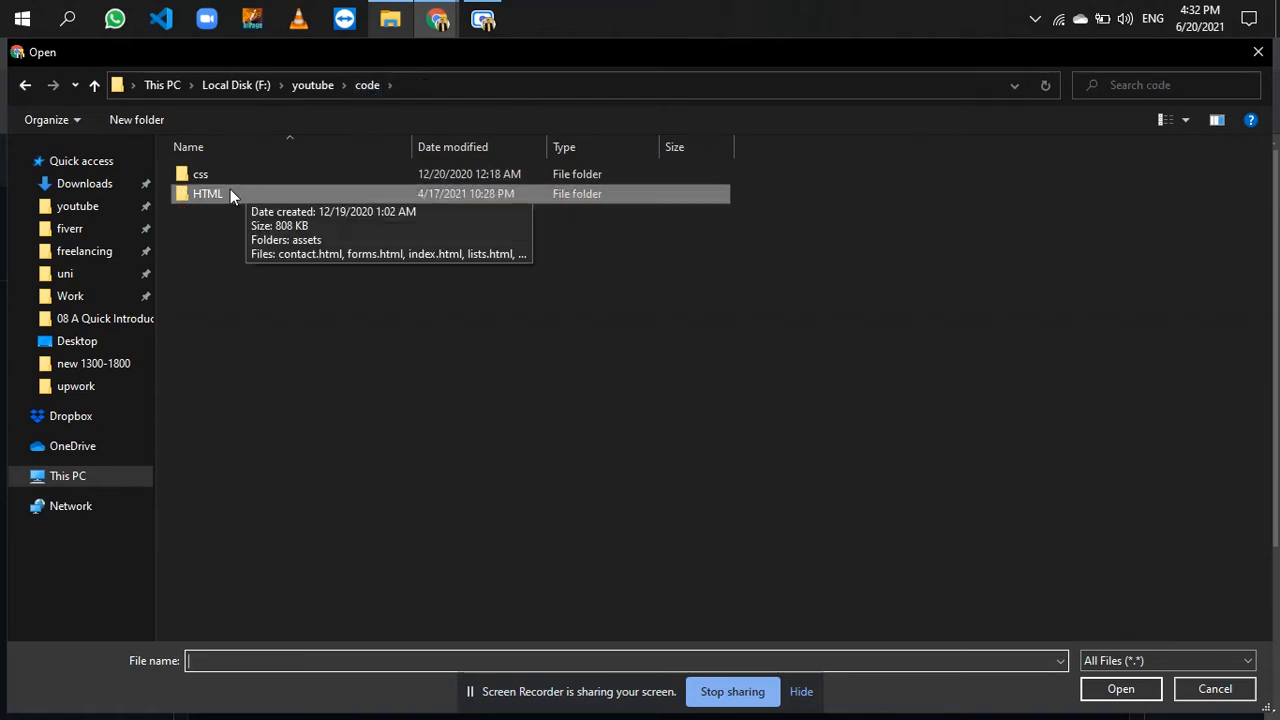
left_click(224, 192)
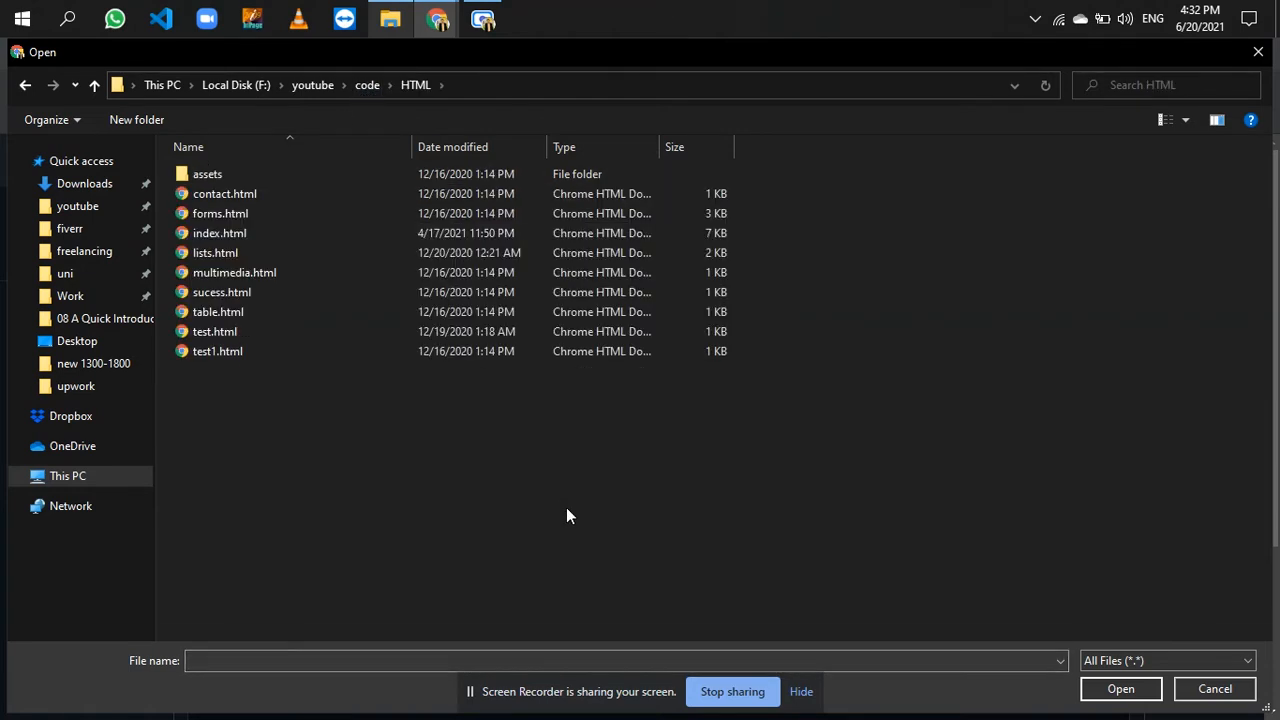
key("alt+Up")
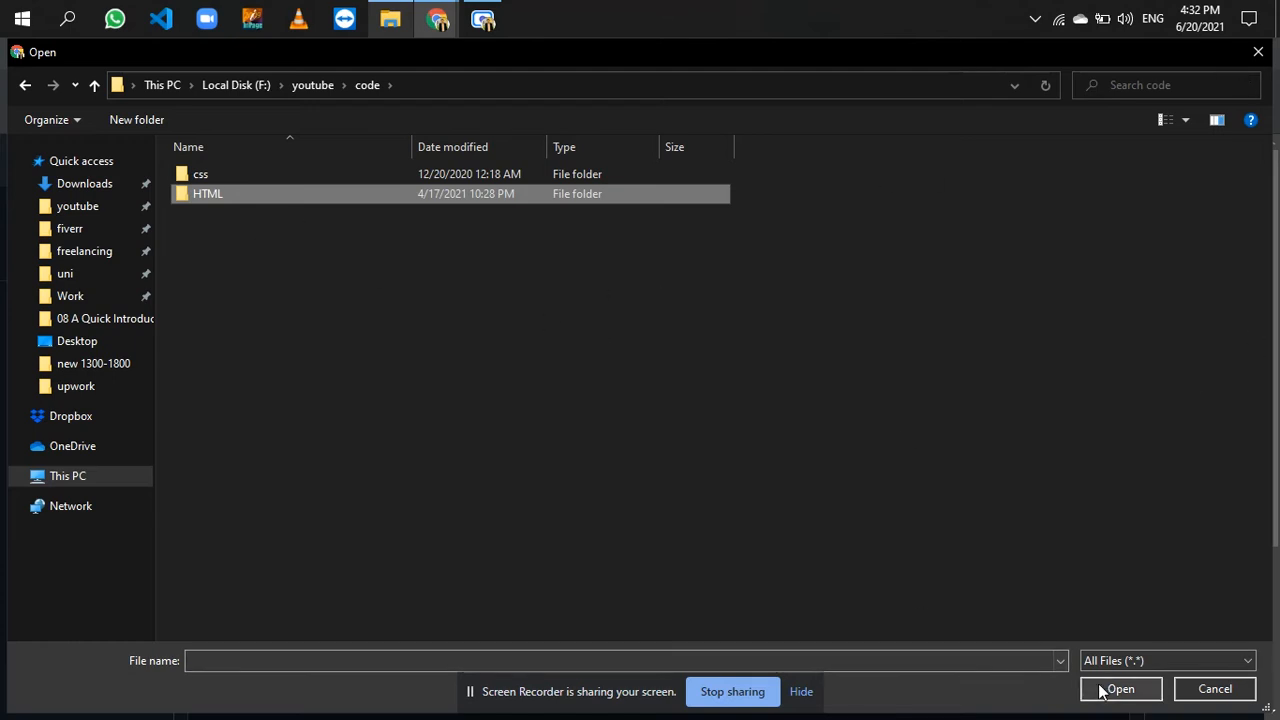
left_click(1215, 689)
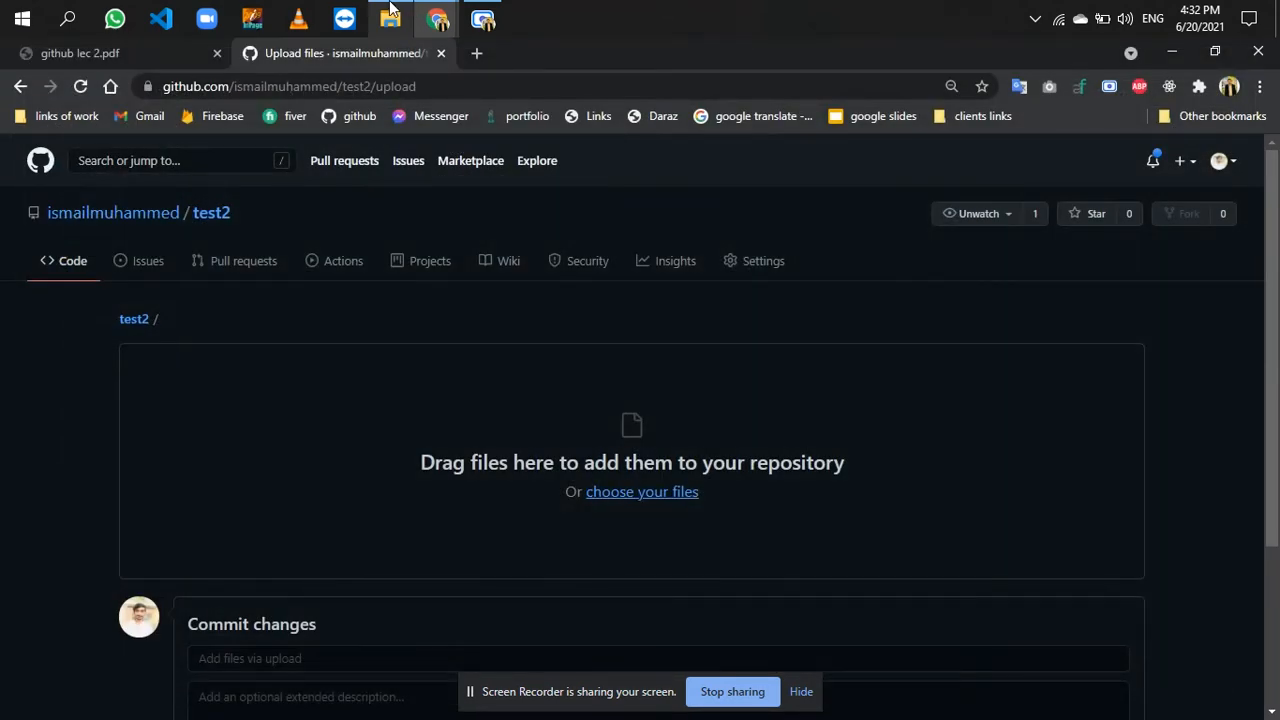
- Switch to File Explorer, go to the code folder, and drop the whole HTML folder onto the test2 upload area
left_click(395, 15)
key("alt+Up")
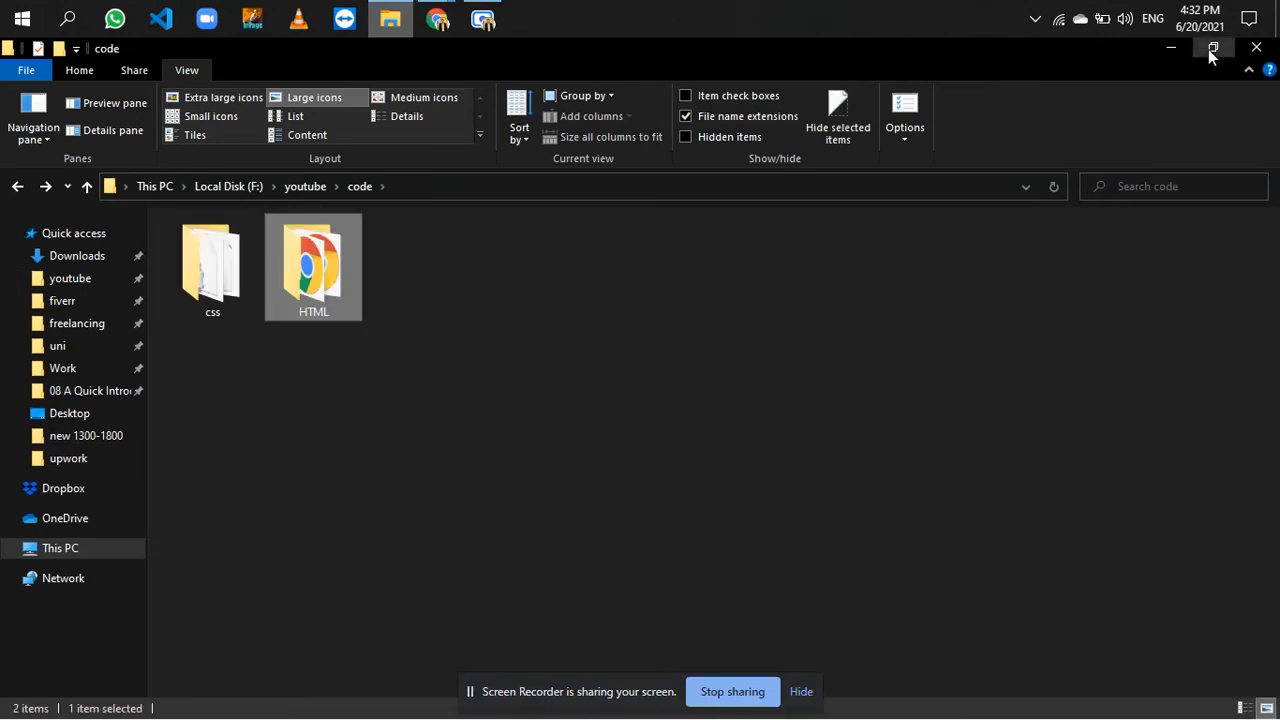
left_click(1210, 48)
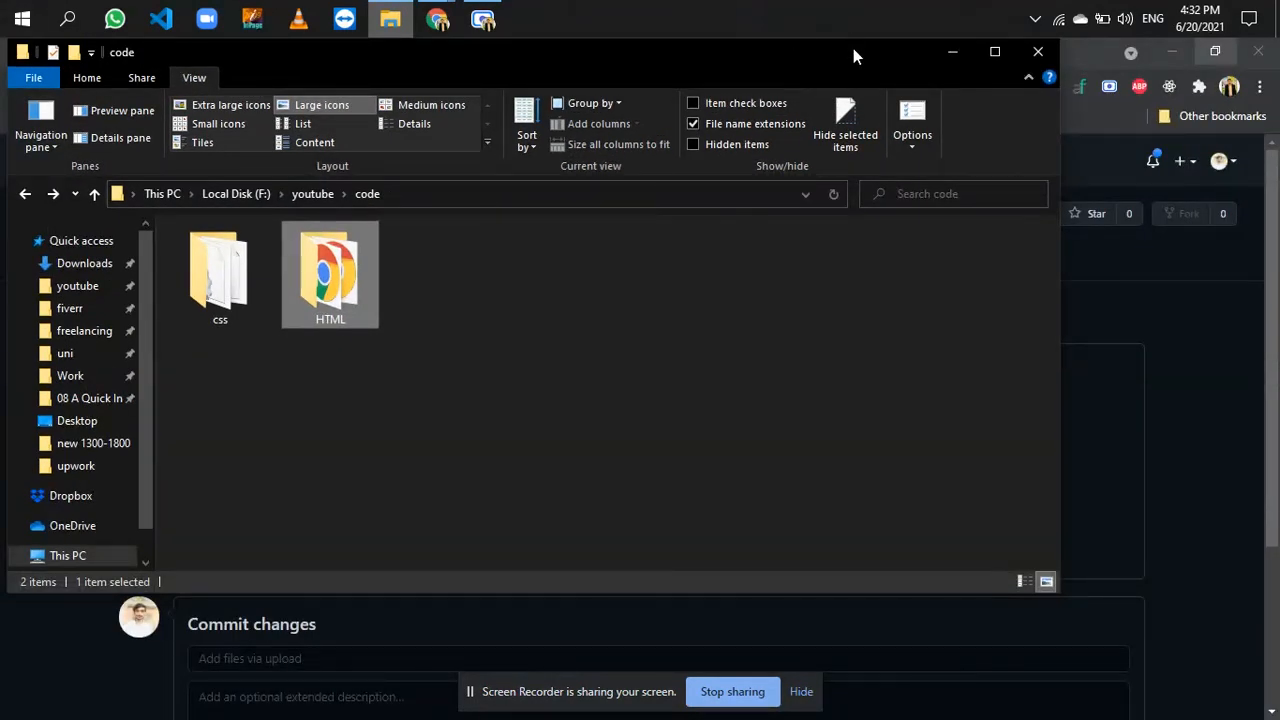
left_click_drag(853, 55, 960, 489)
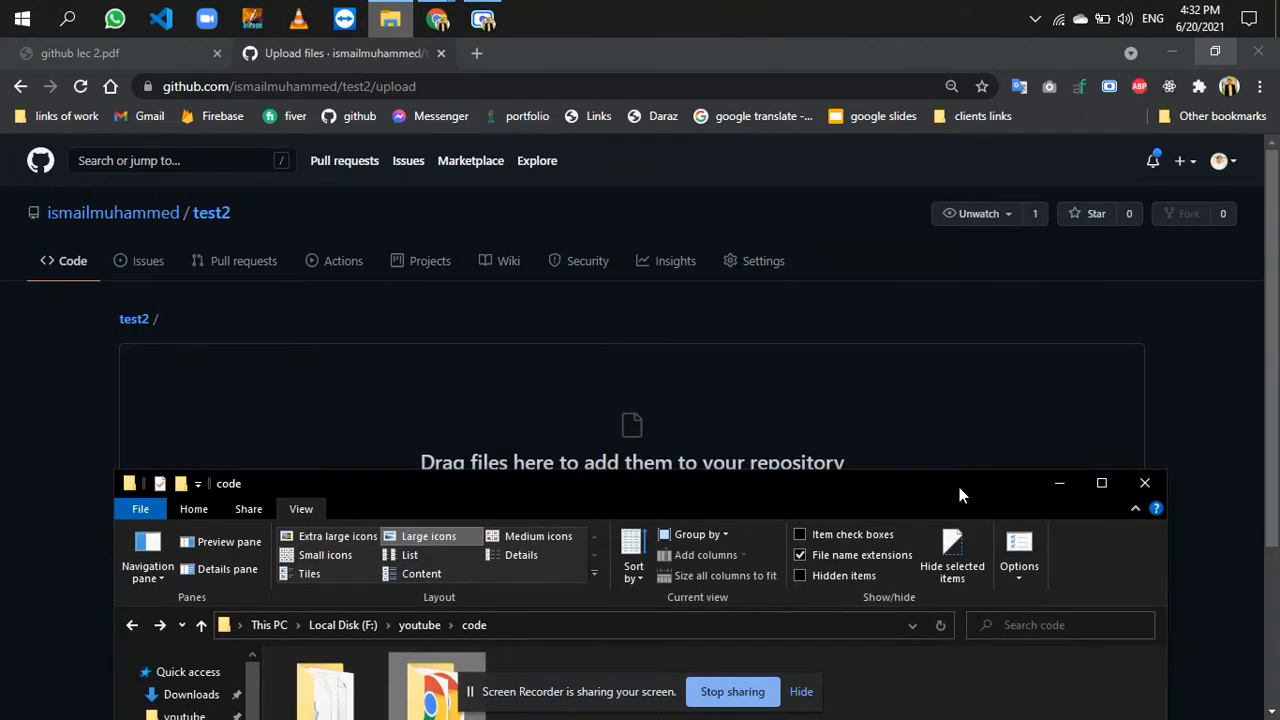
left_click_drag(420, 685, 595, 451)
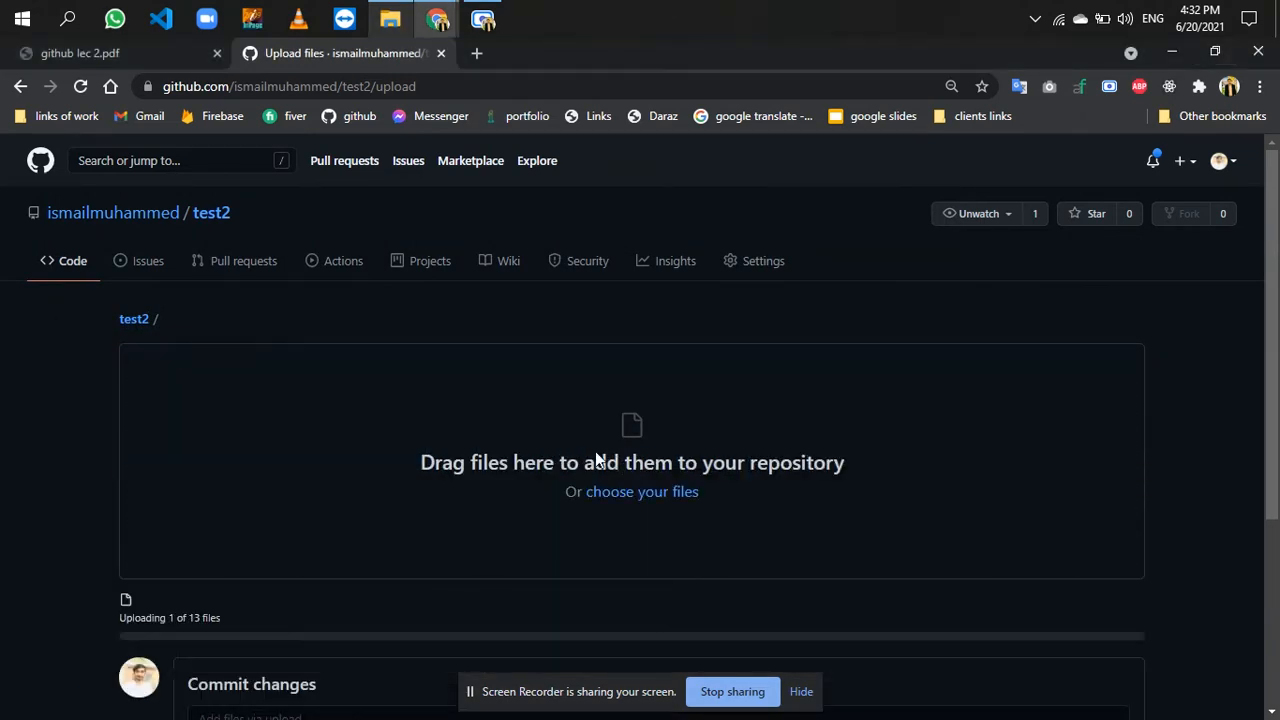
- Wait for the HTML folder's files to upload and commit them with the message "test"
scroll(1062, 476, "down", 3)
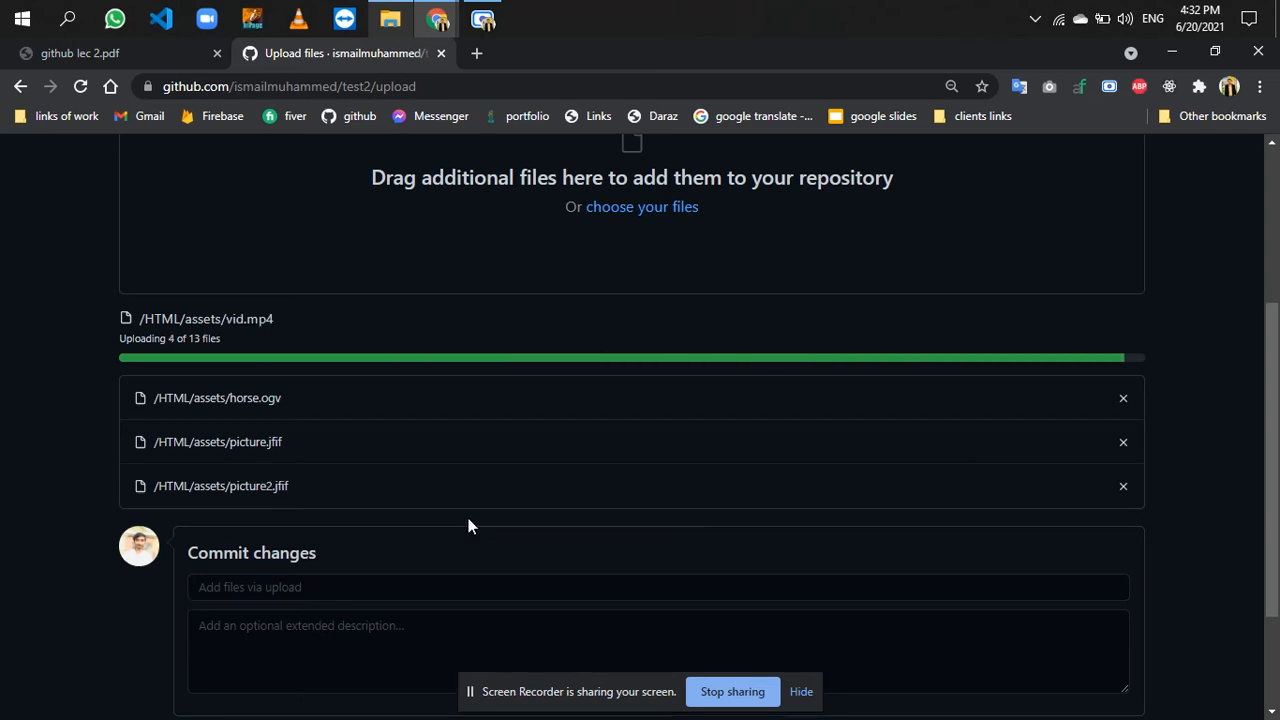
scroll(468, 518, "down", 2)
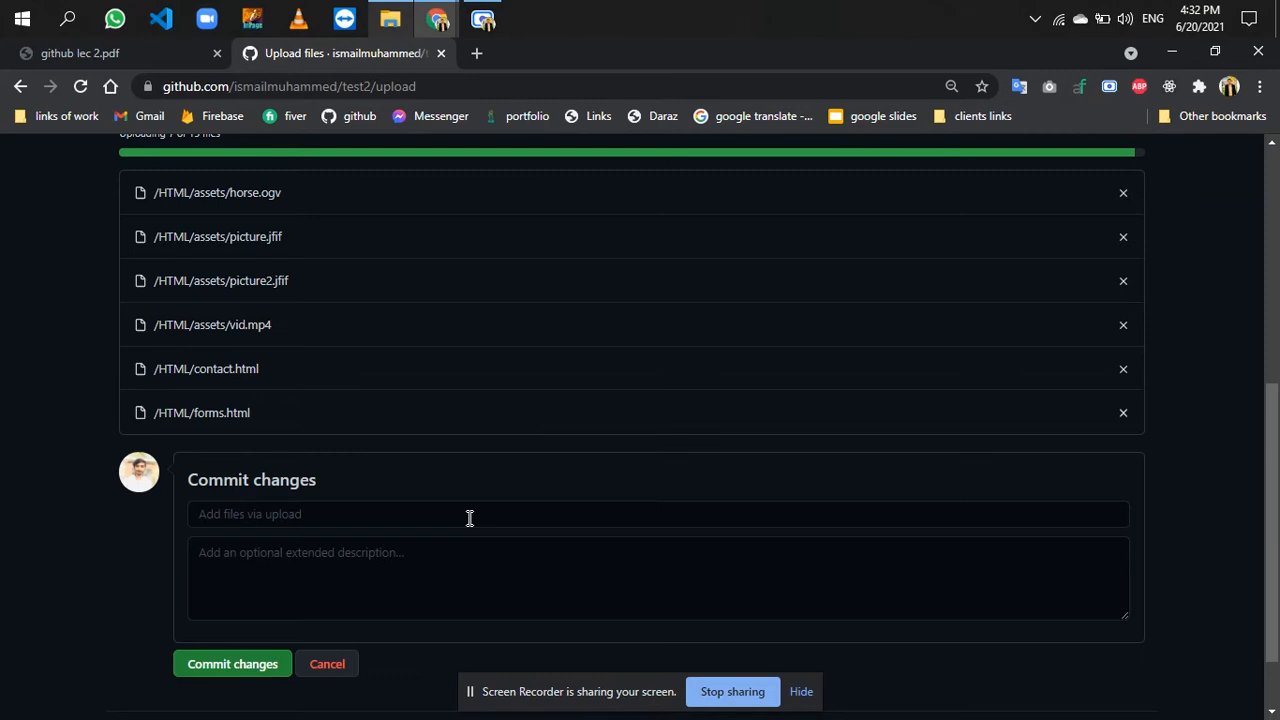
scroll(469, 518, "up", 2)
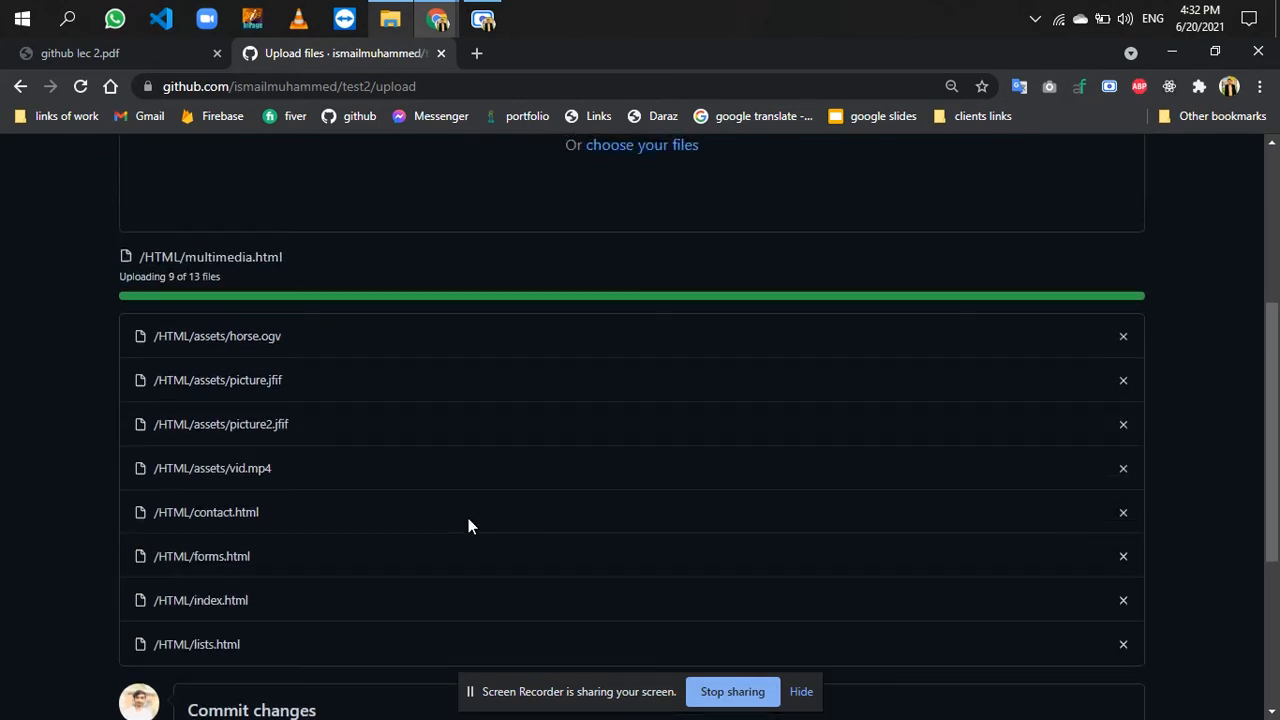
scroll(468, 518, "down", 3)
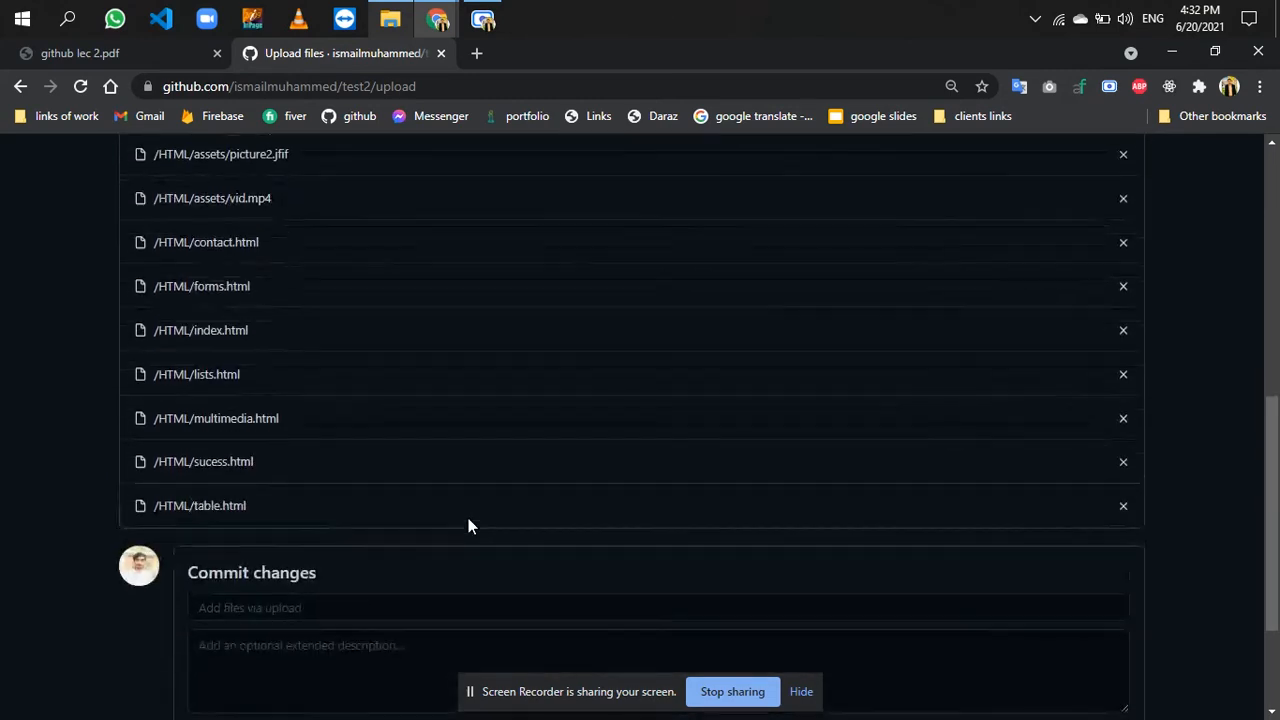
scroll(352, 628, "down", 1)
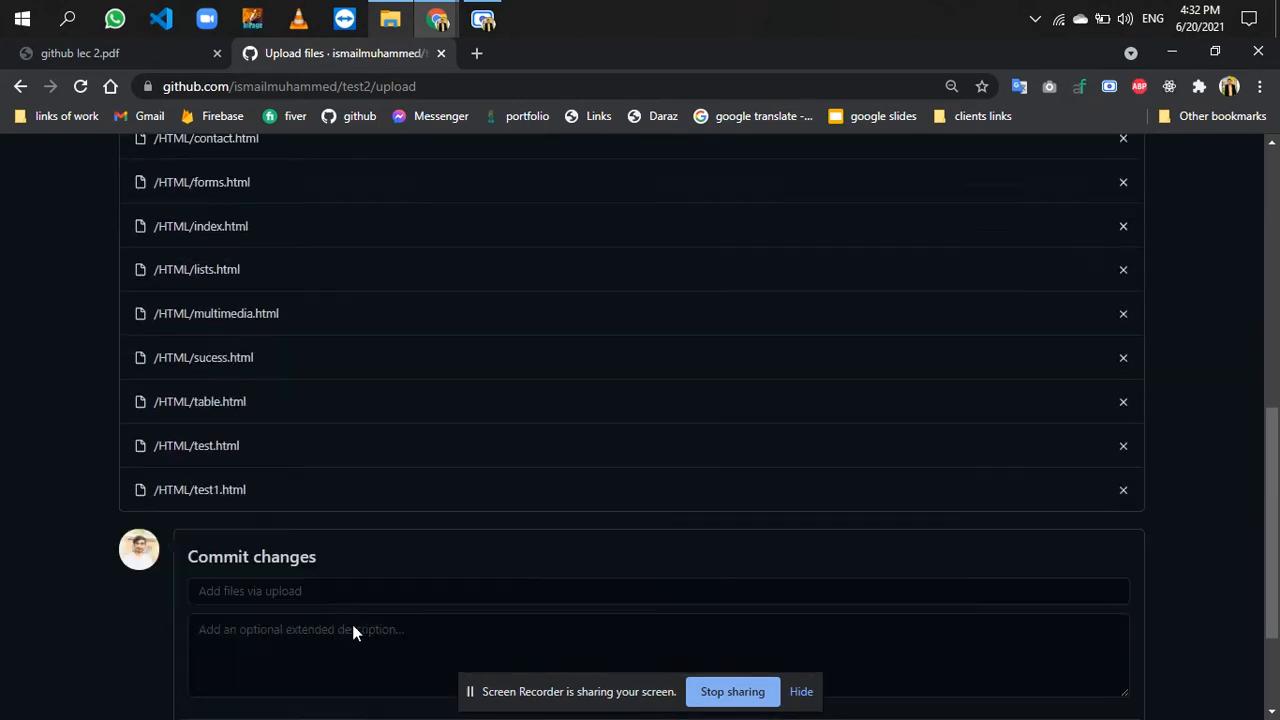
scroll(352, 624, "down", 2)
left_click(363, 428)
type("test")
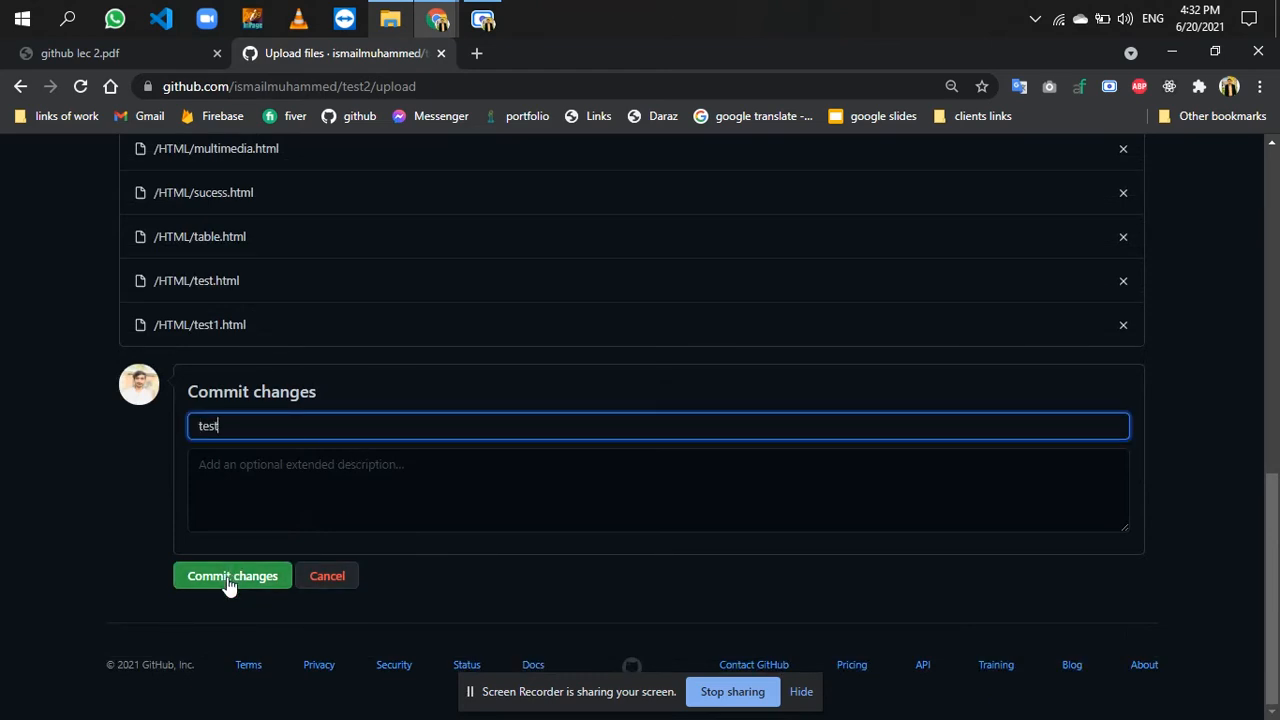
left_click(229, 580)
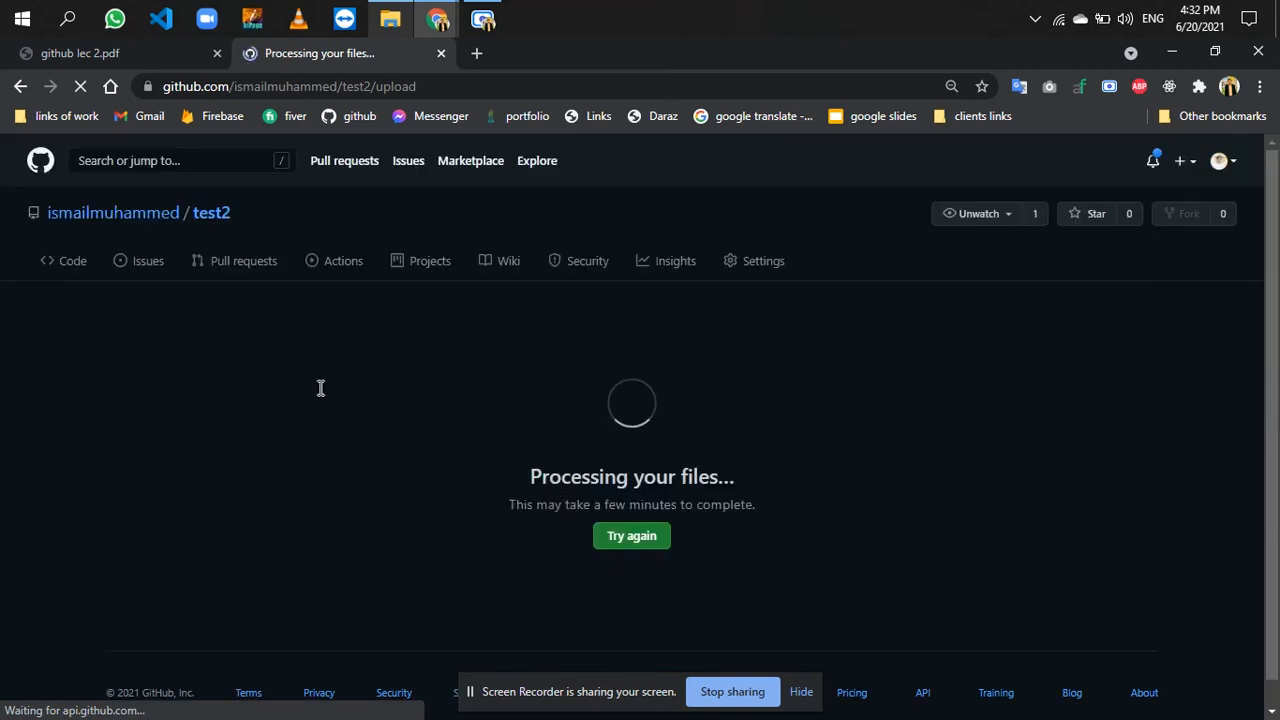
- Open the account's profile in a new tab and go from its repositories to the test repository
right_click(113, 216)
left_click(145, 233)
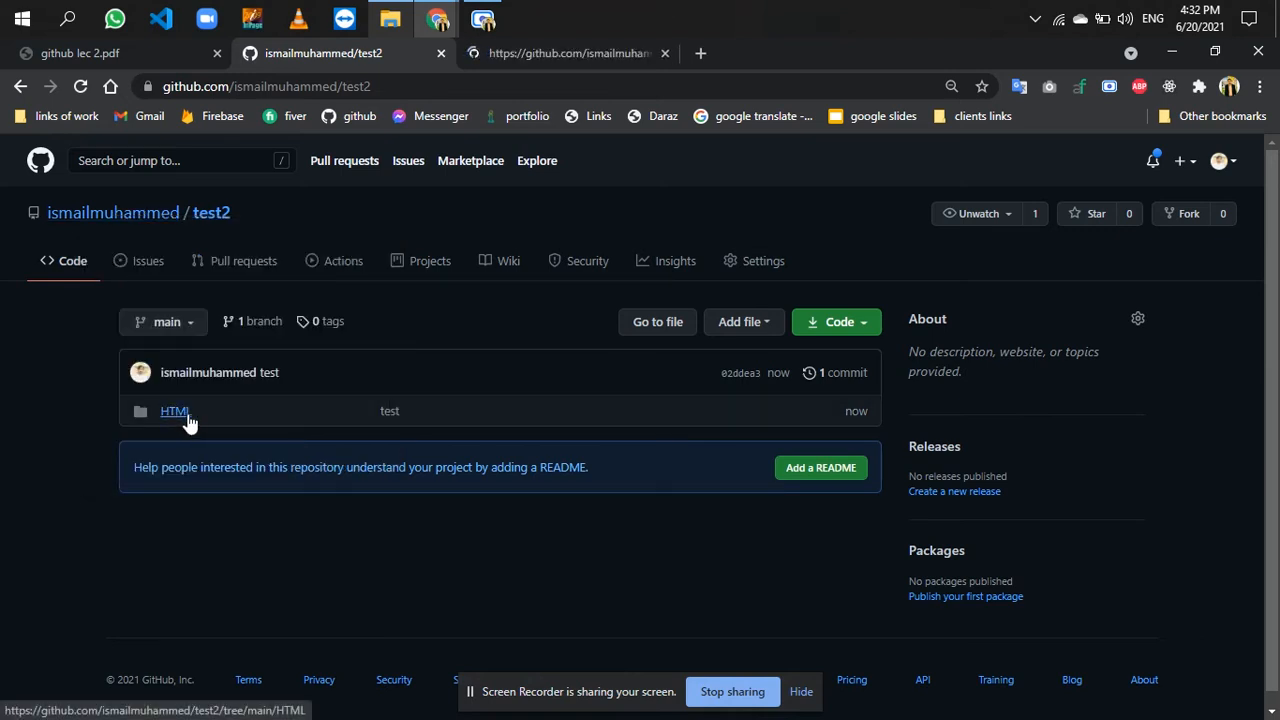
left_click(543, 53)
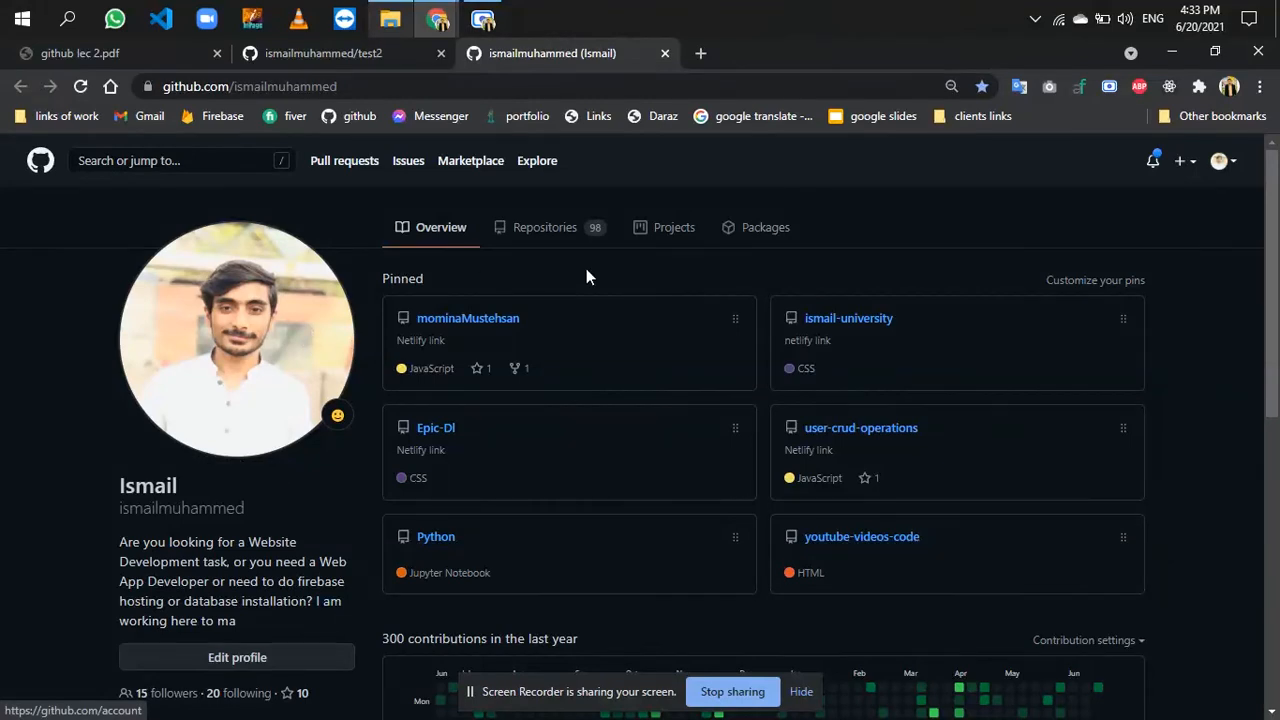
left_click(543, 230)
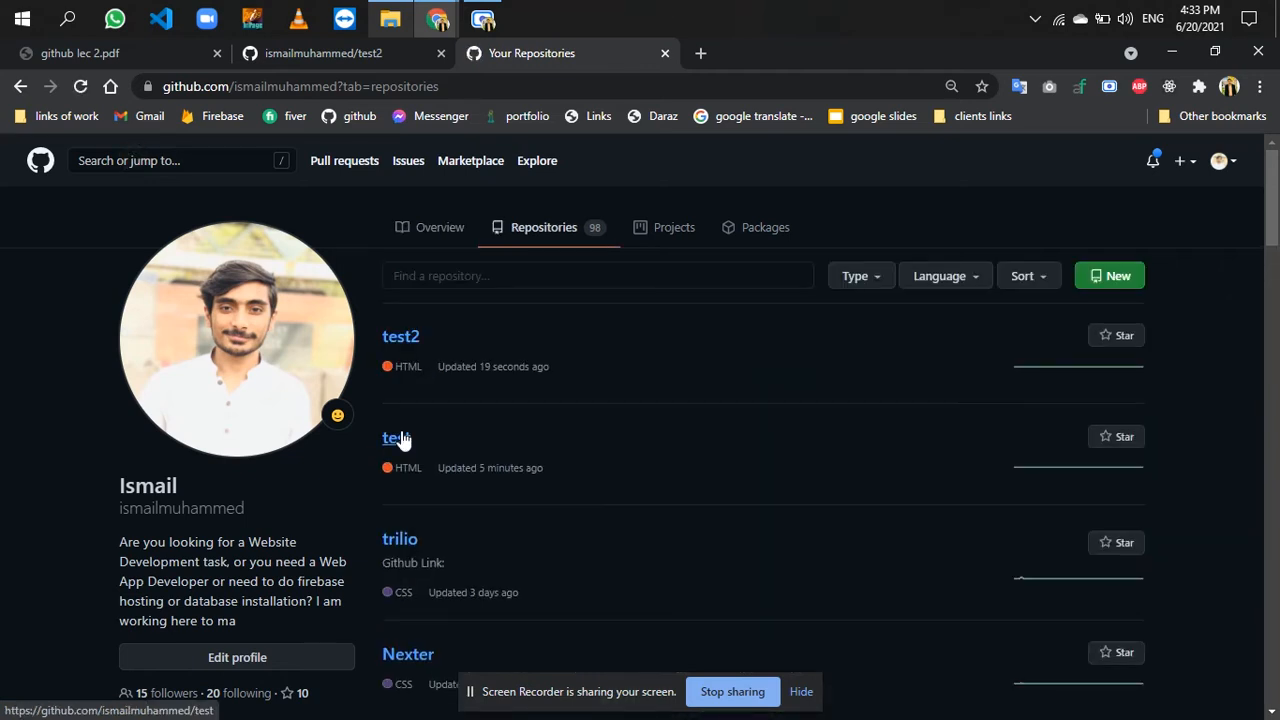
left_click(398, 438)
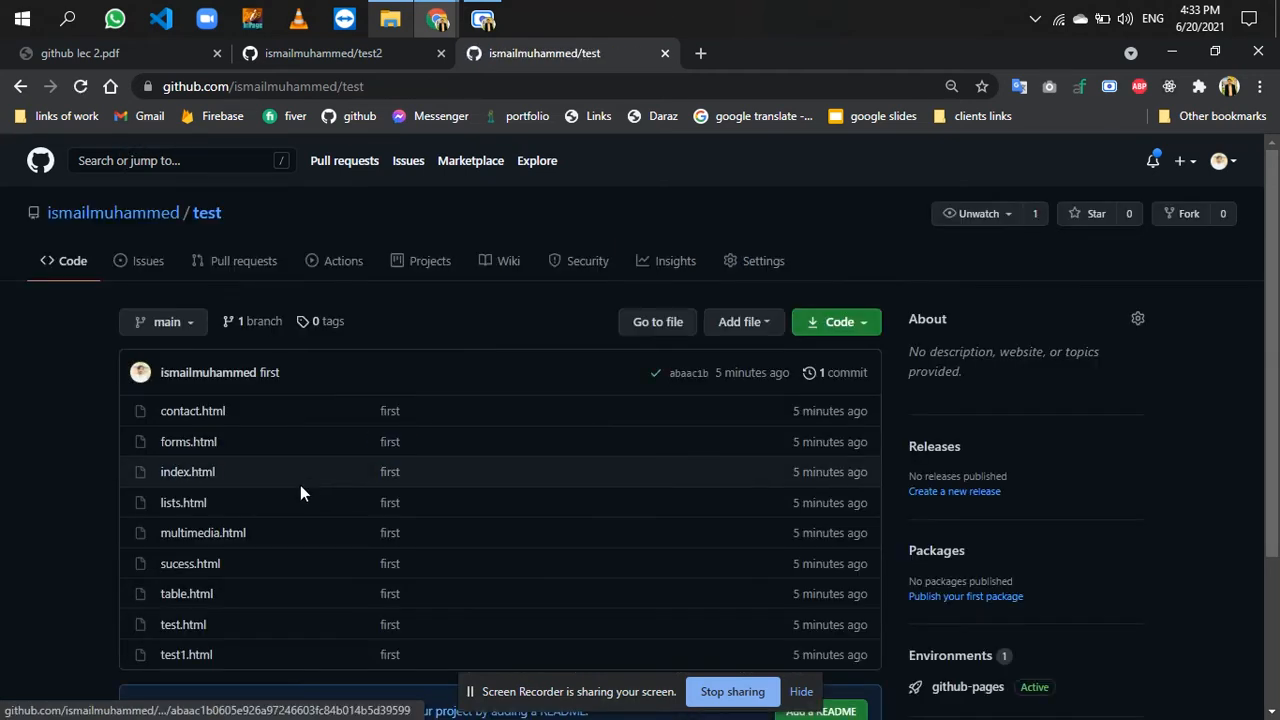
- Compare the top-level contents of the test2 repository with those of the test repository
left_click(407, 51)
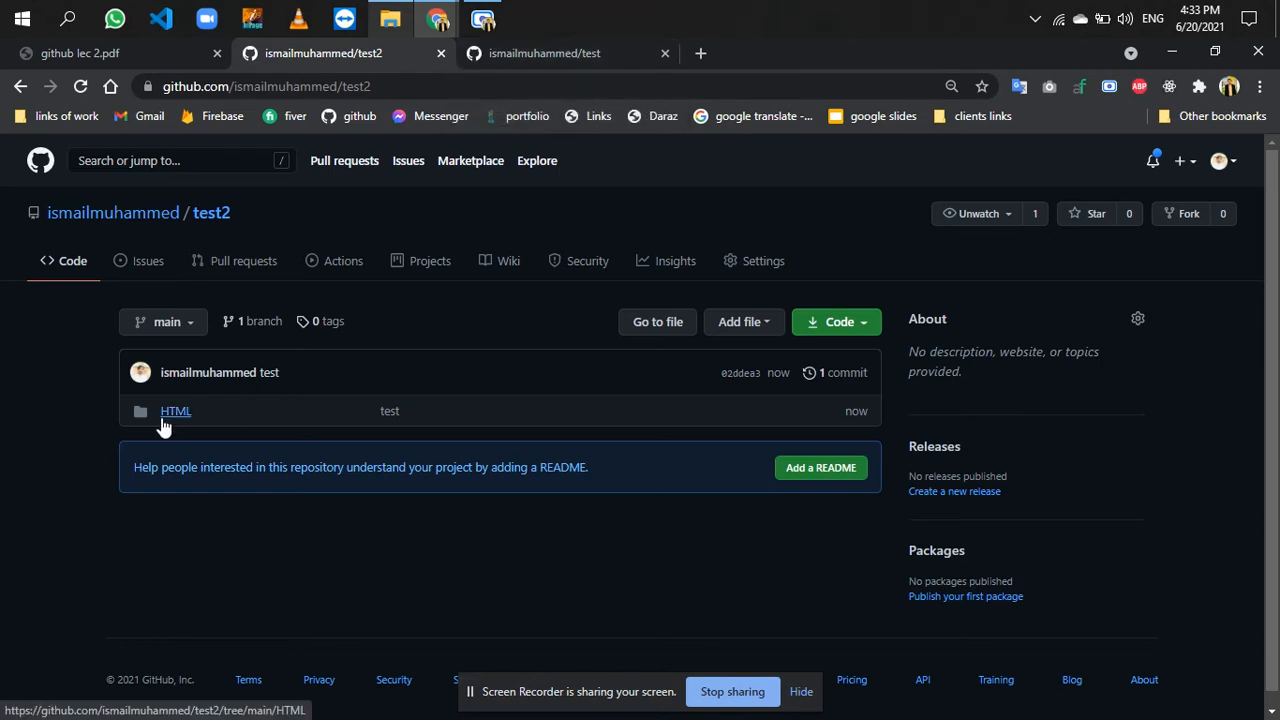
left_click(549, 60)
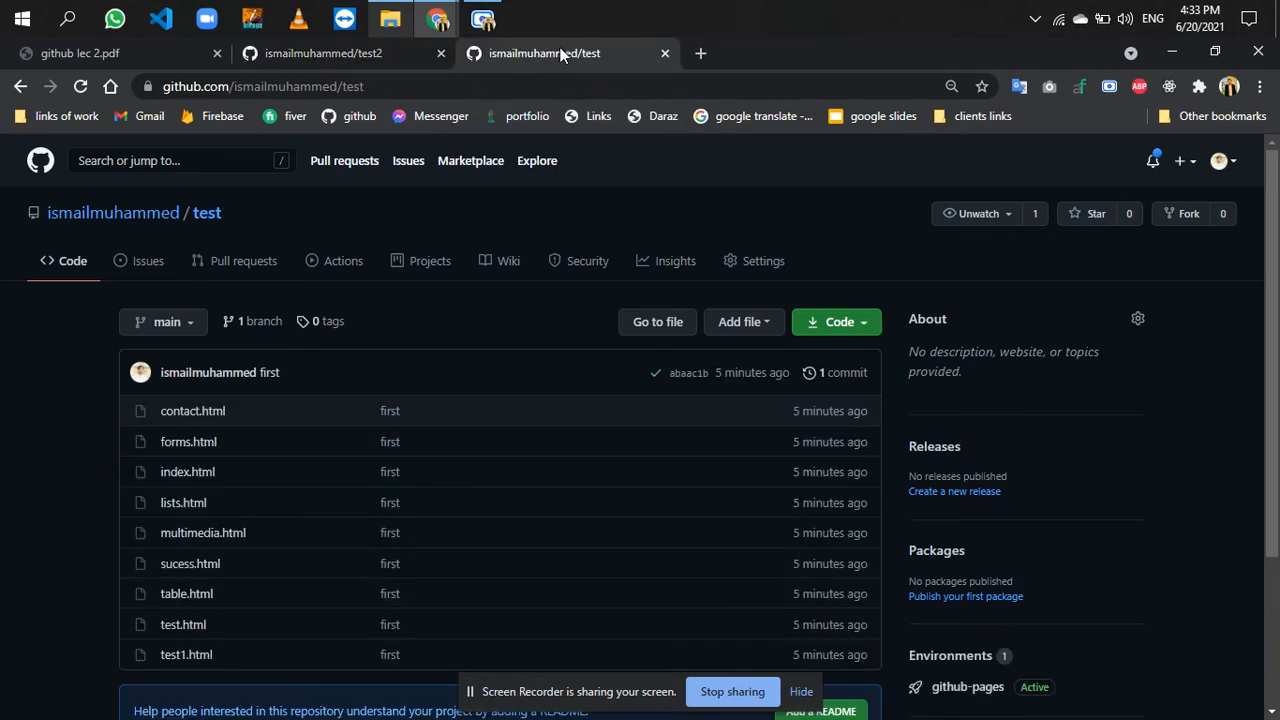
left_click(360, 54)
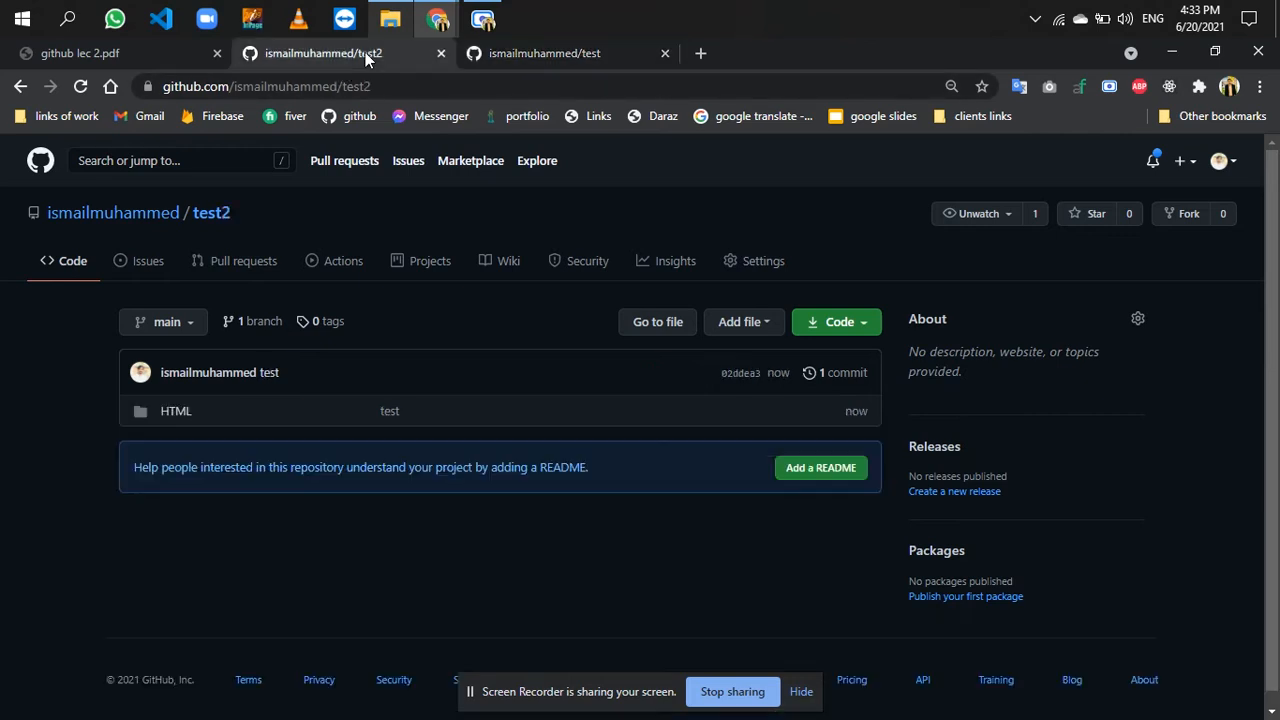
- Enable GitHub Pages for test2 in the repository settings, using the main branch as the source, and save
left_click(755, 280)
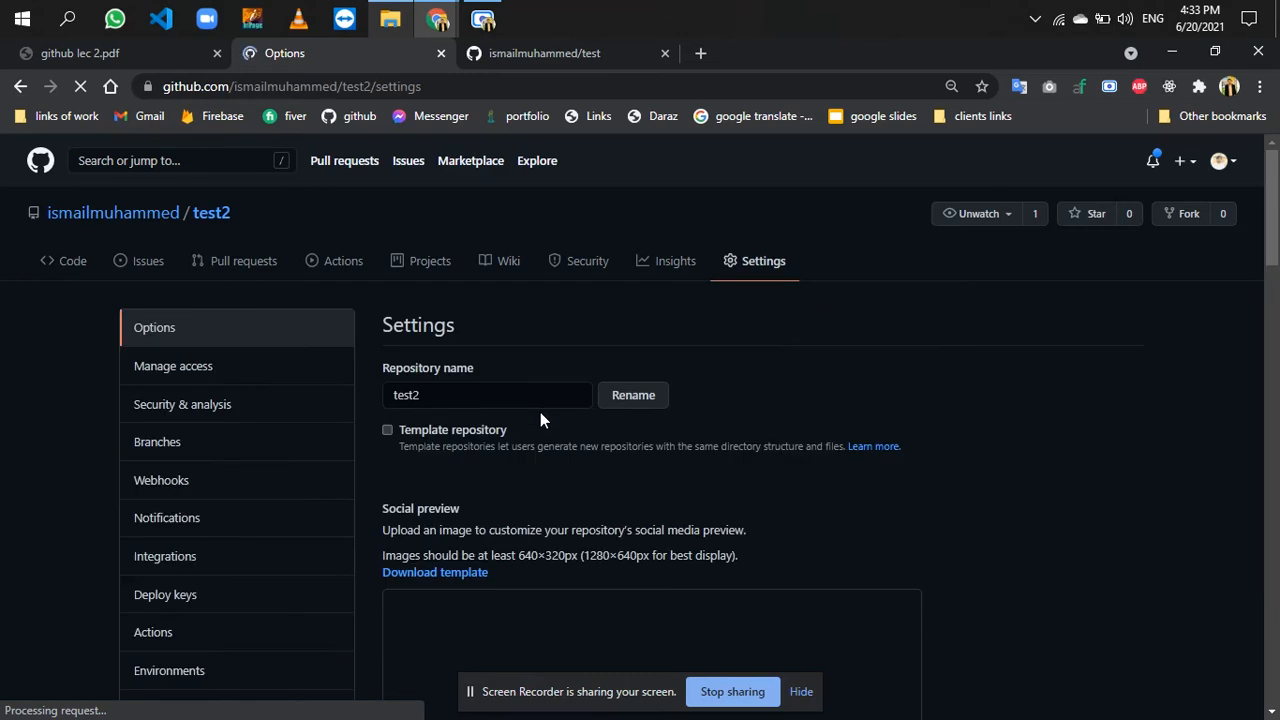
scroll(540, 420, "down", 3)
scroll(540, 420, "down", 10)
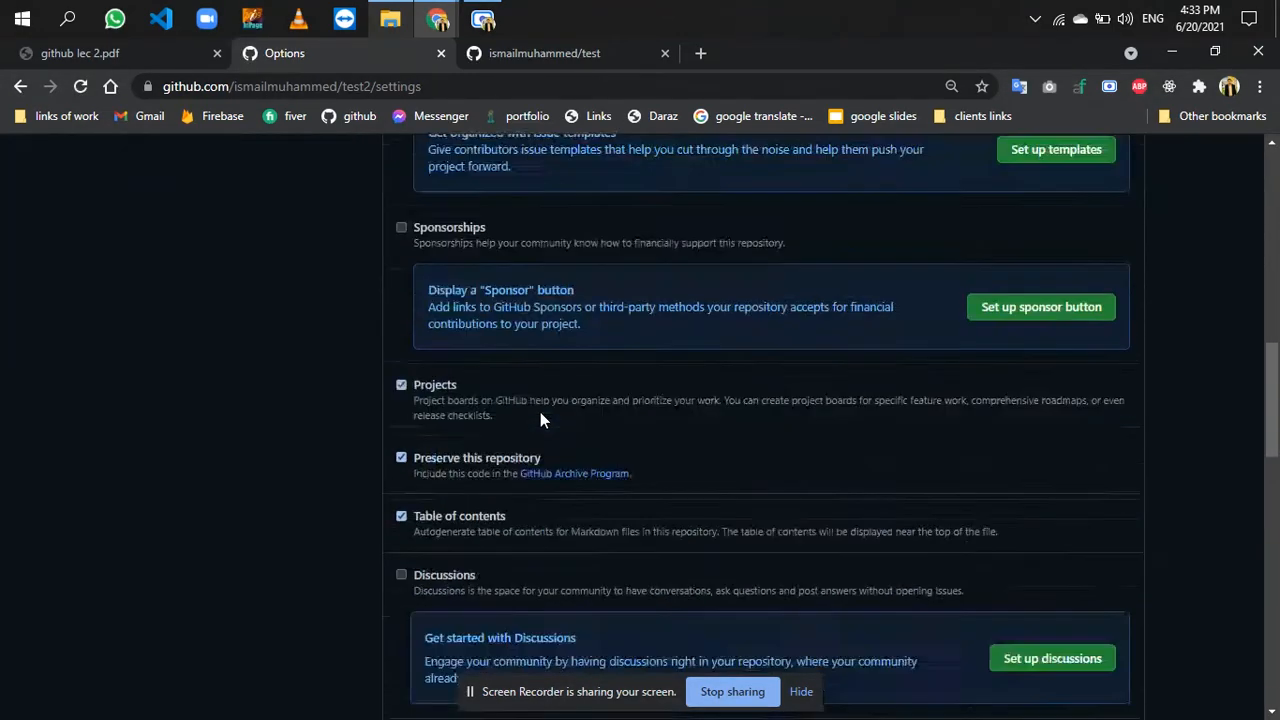
scroll(540, 412, "down", 7)
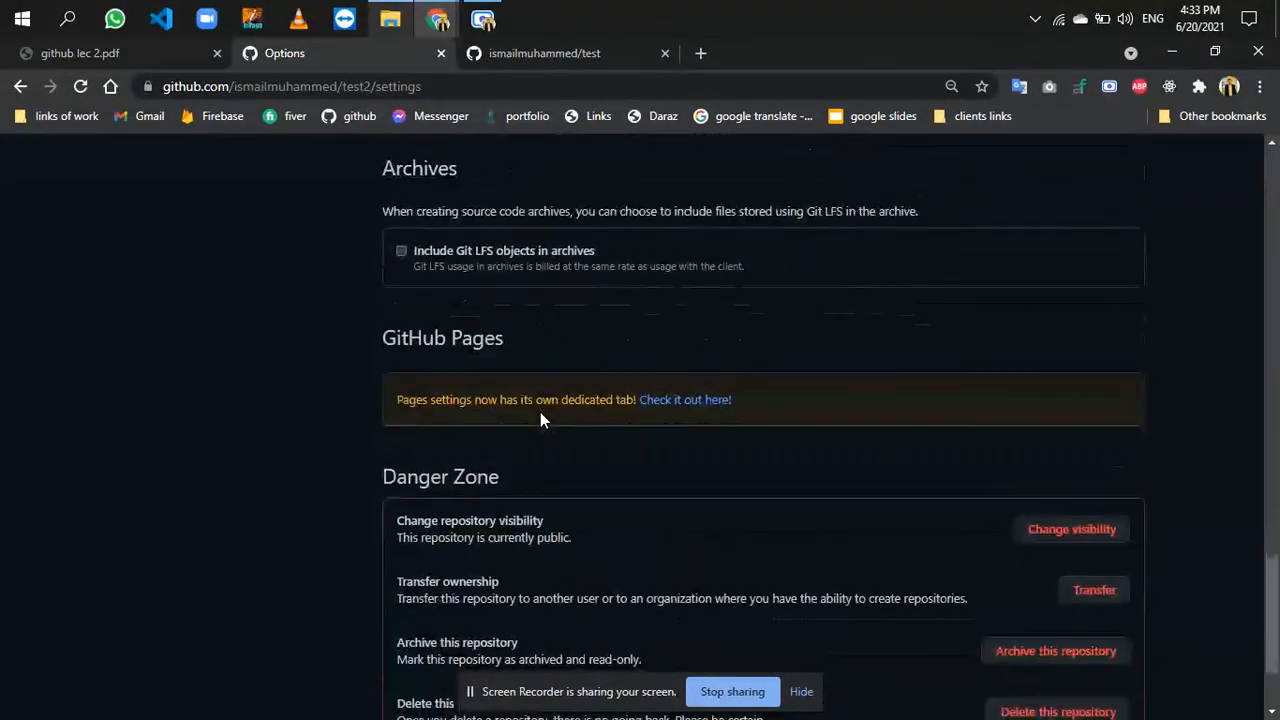
left_click(672, 403)
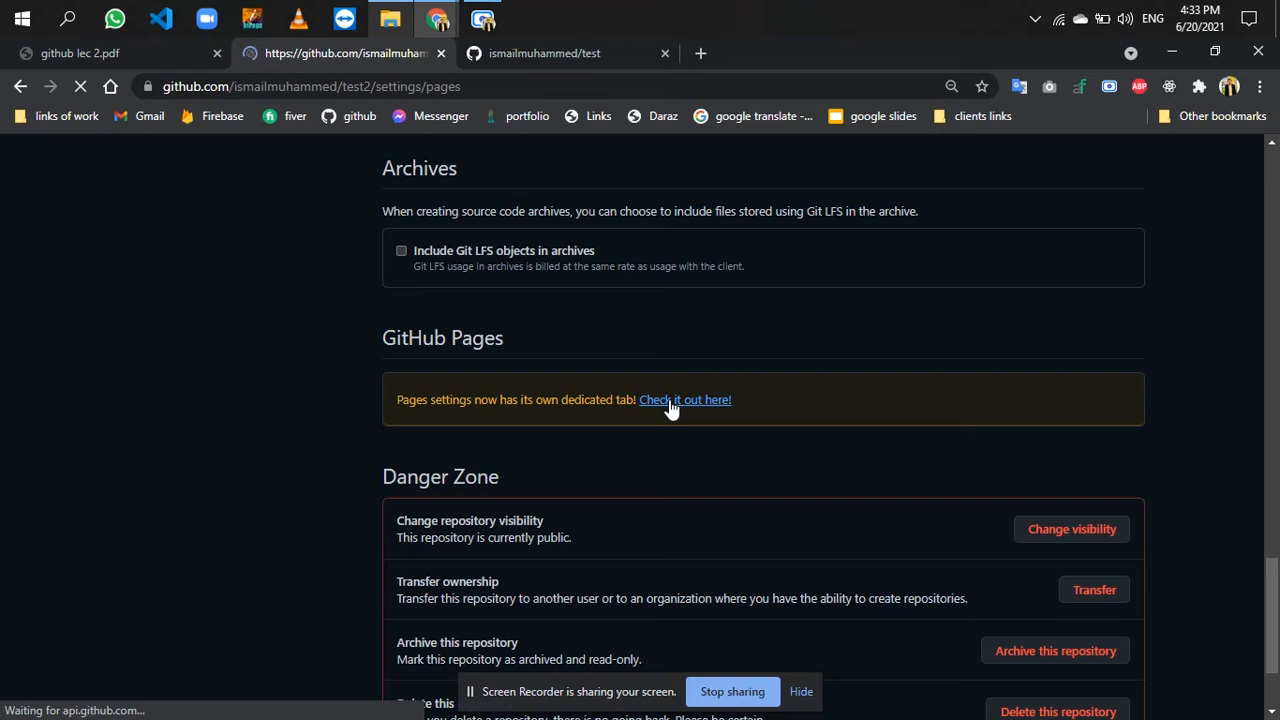
scroll(588, 499, "down", 1)
scroll(588, 499, "down", 1)
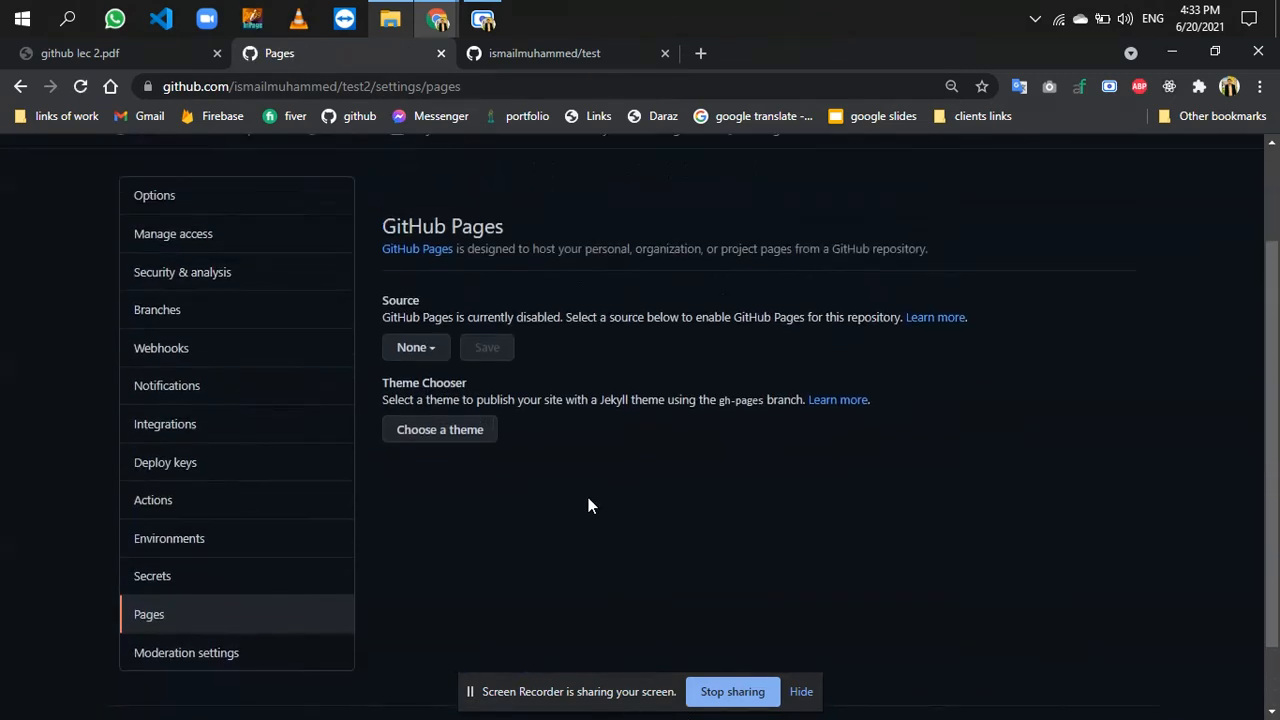
left_click(428, 347)
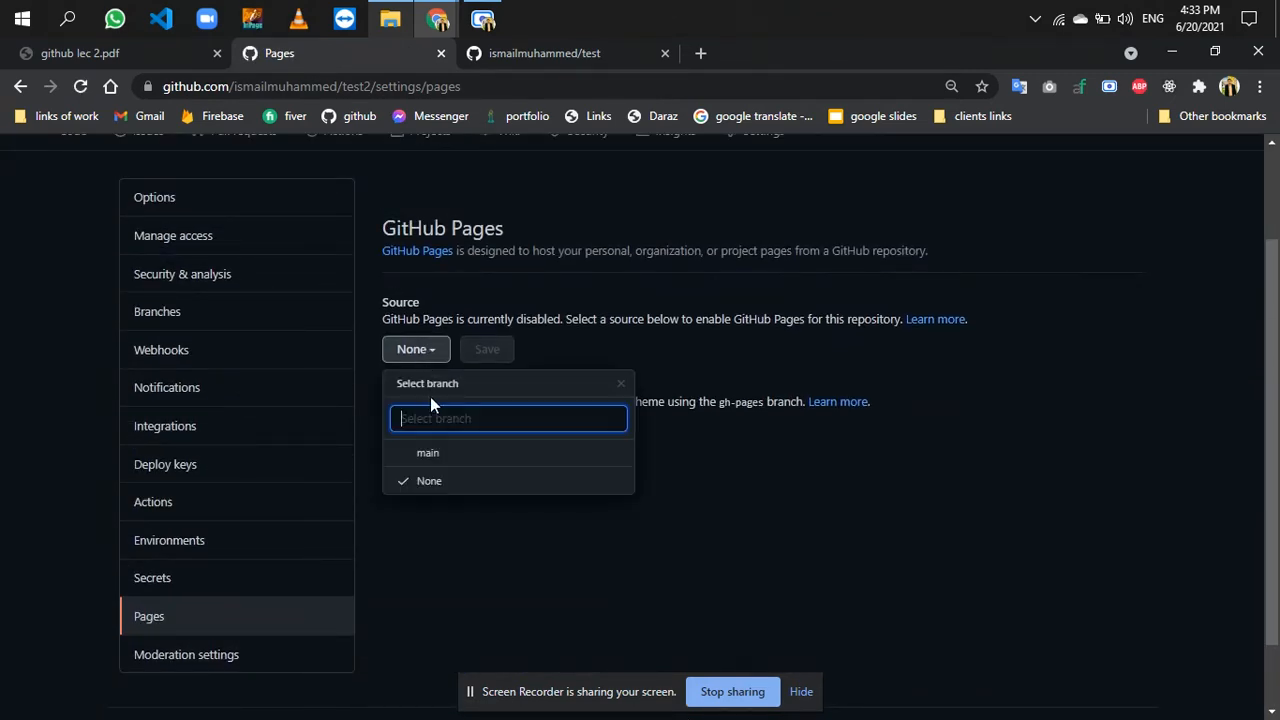
left_click(437, 455)
left_click(648, 358)
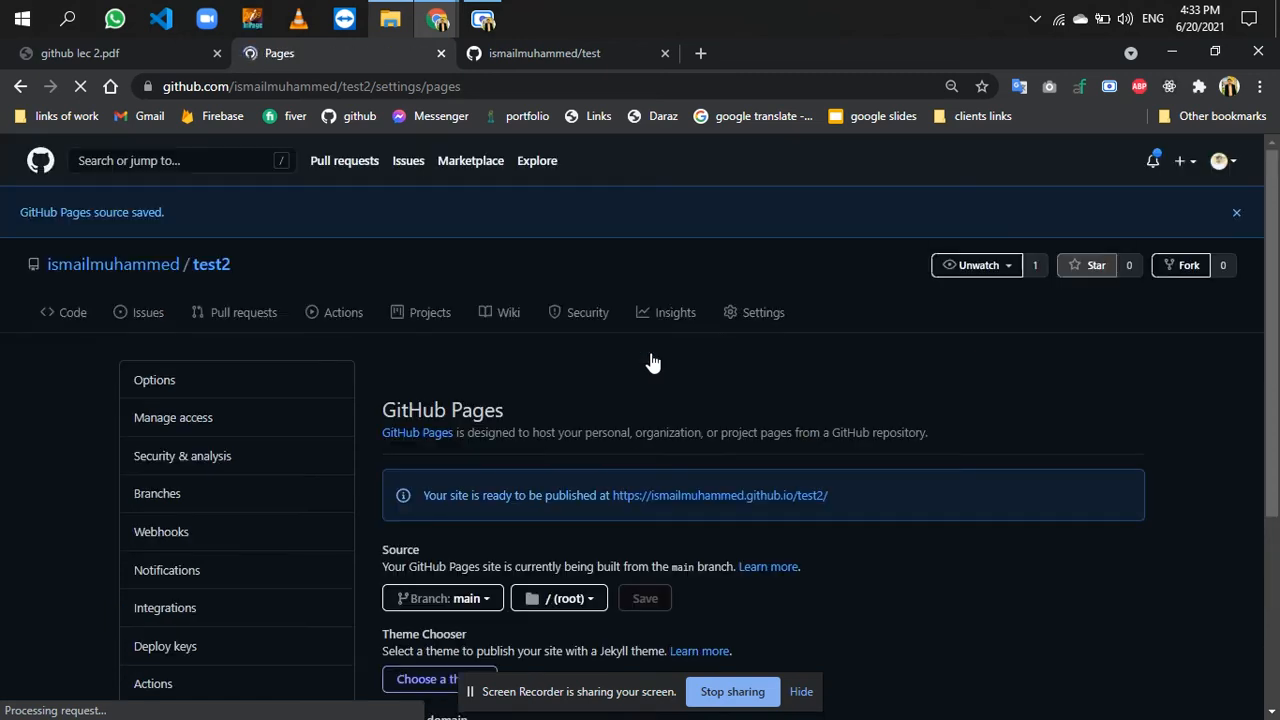
- Open the test2 site link in a new tab and place that tab beside the Pages settings tab
scroll(652, 362, "down", 3)
right_click(770, 198)
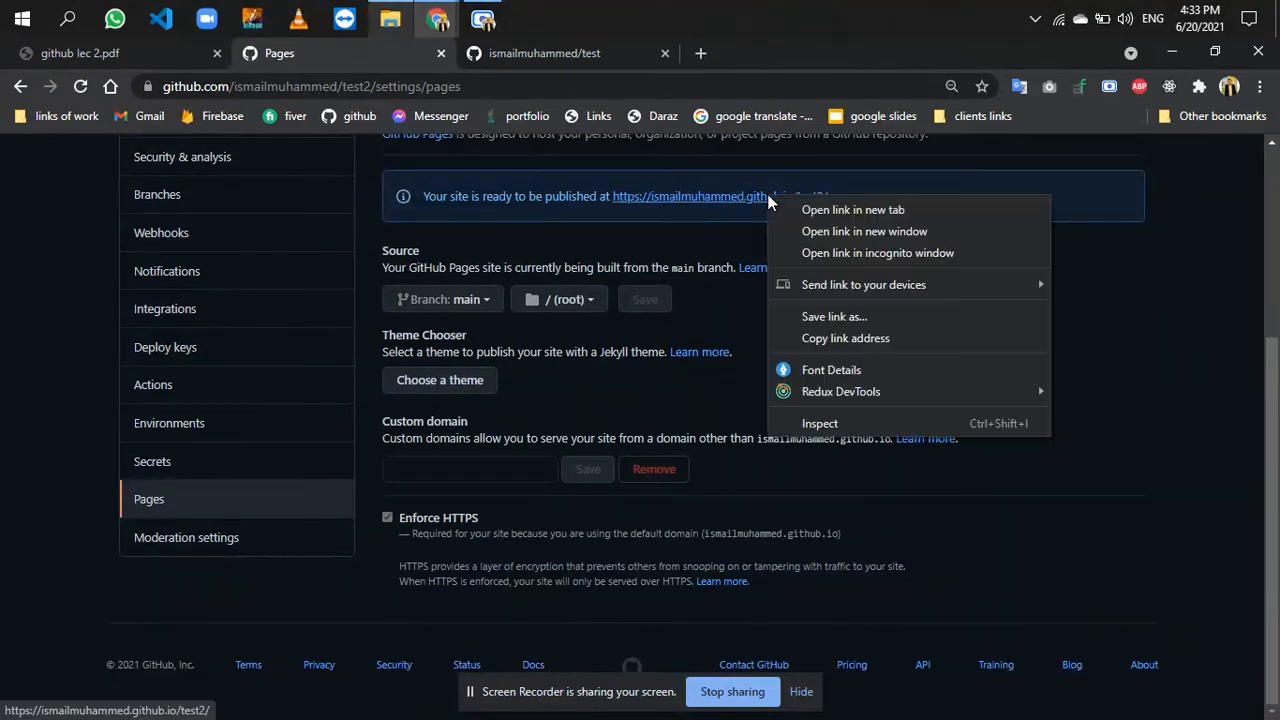
left_click(793, 210)
left_click_drag(767, 53, 554, 77)
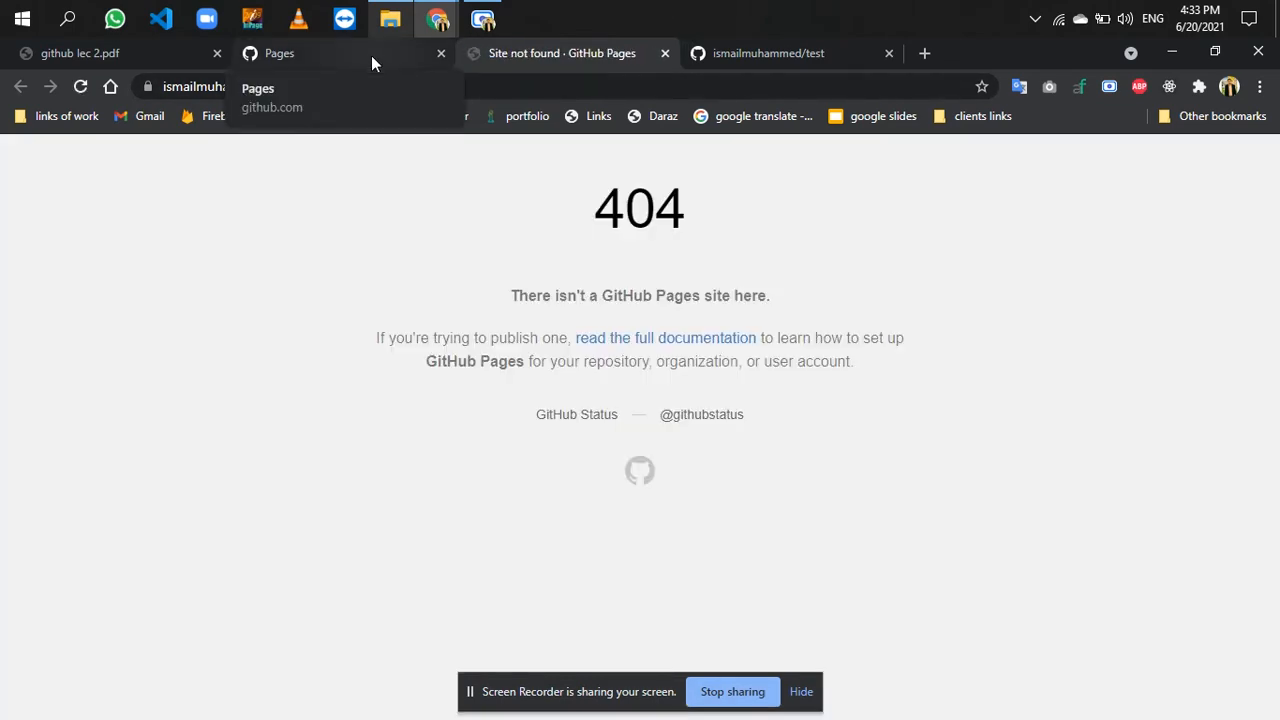
- Go from the Pages settings to the test2 repository, open its HTML folder and check it against the site's address
left_click(371, 55)
scroll(406, 409, "up", 3)
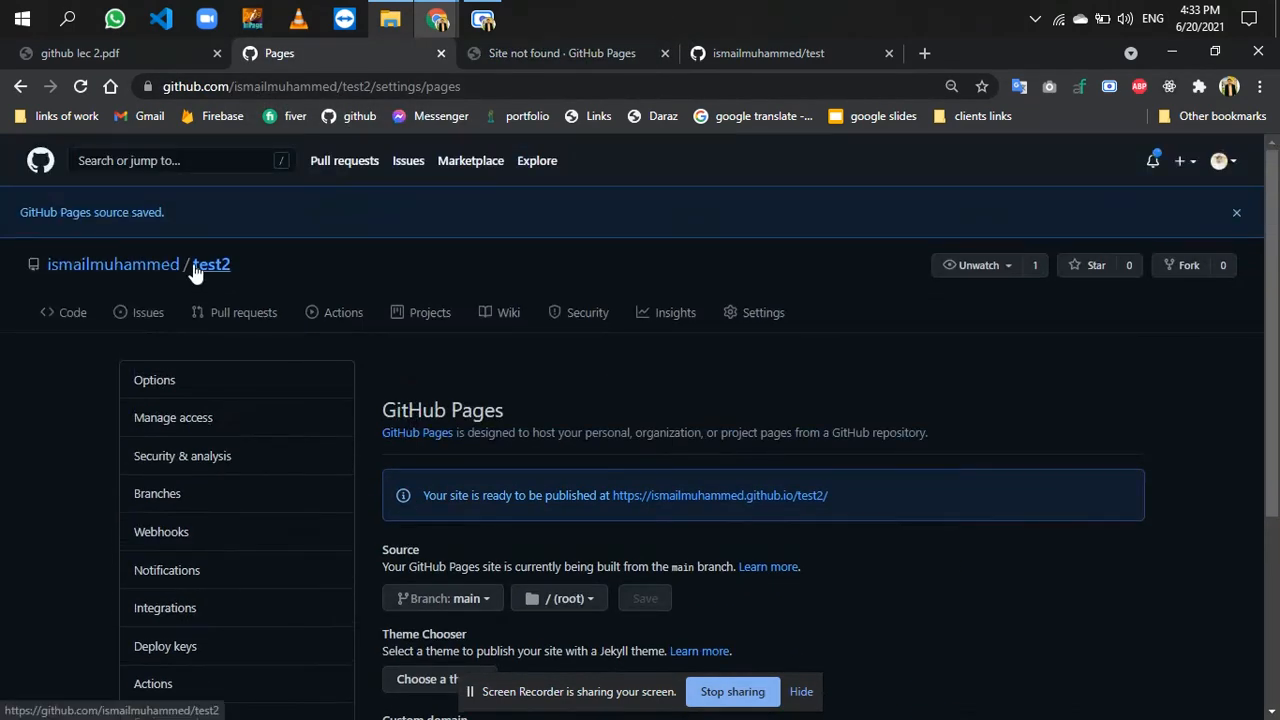
left_click(211, 265)
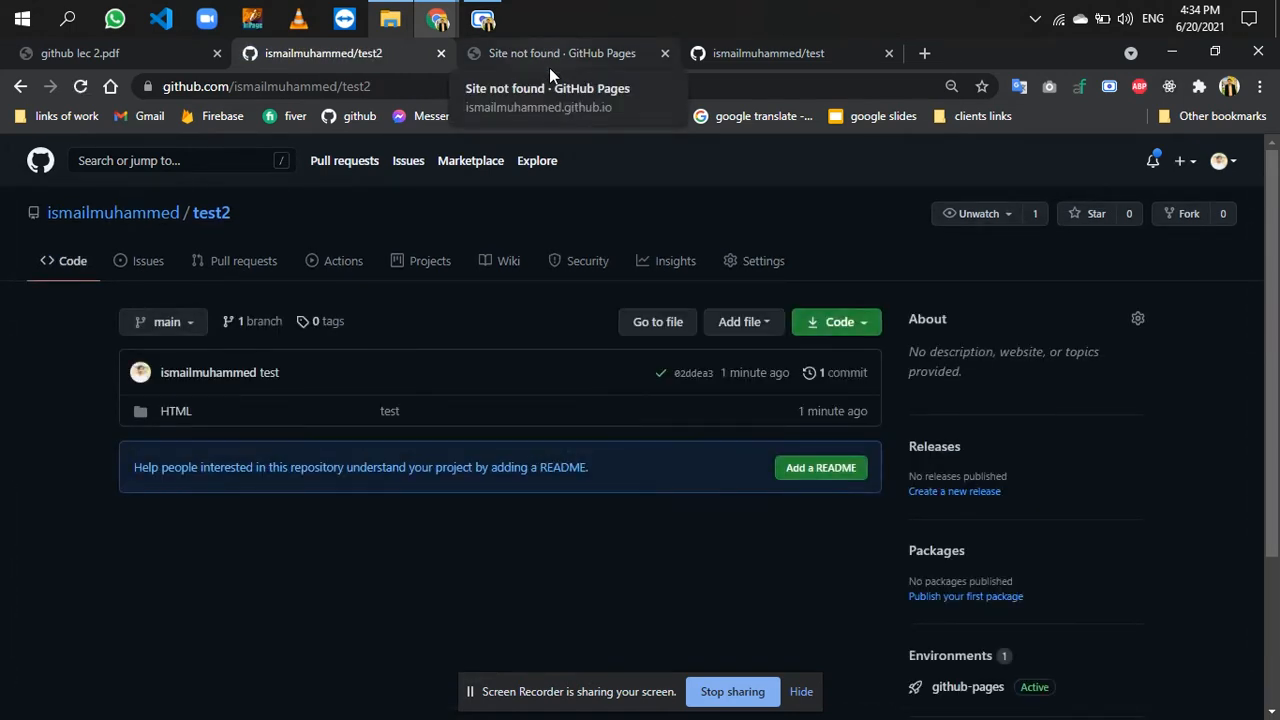
left_click(178, 414)
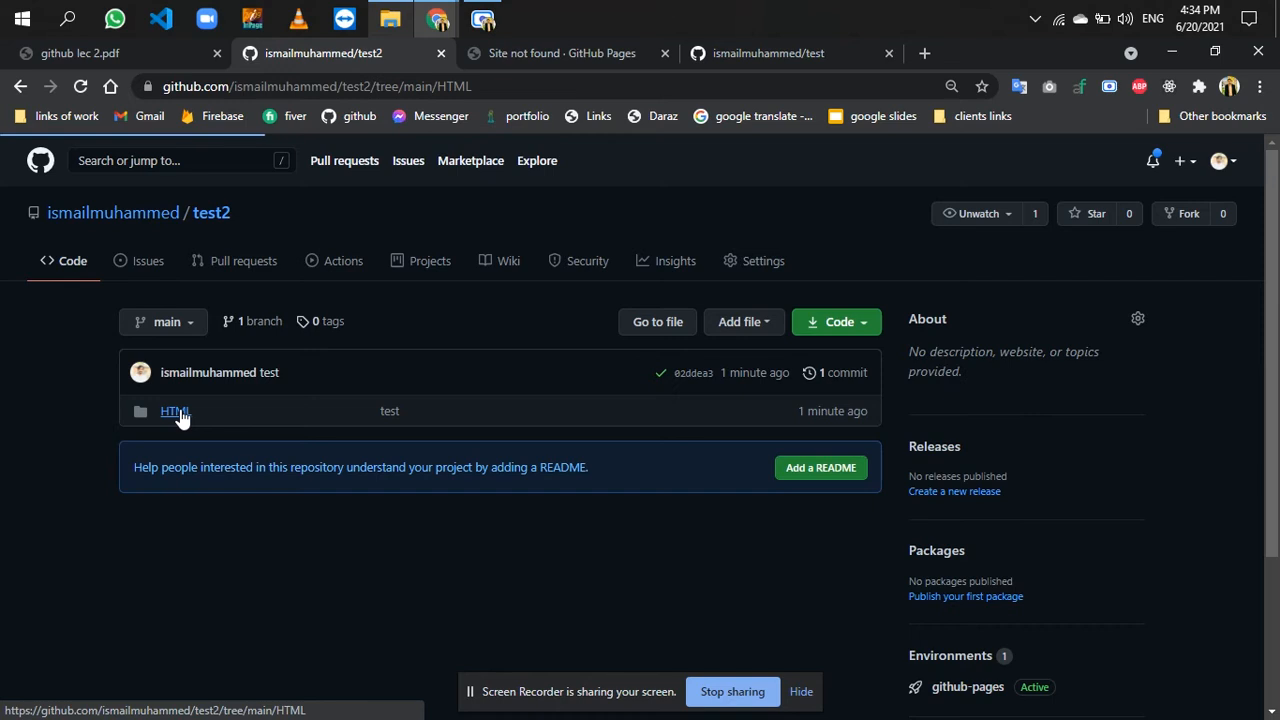
left_click(517, 58)
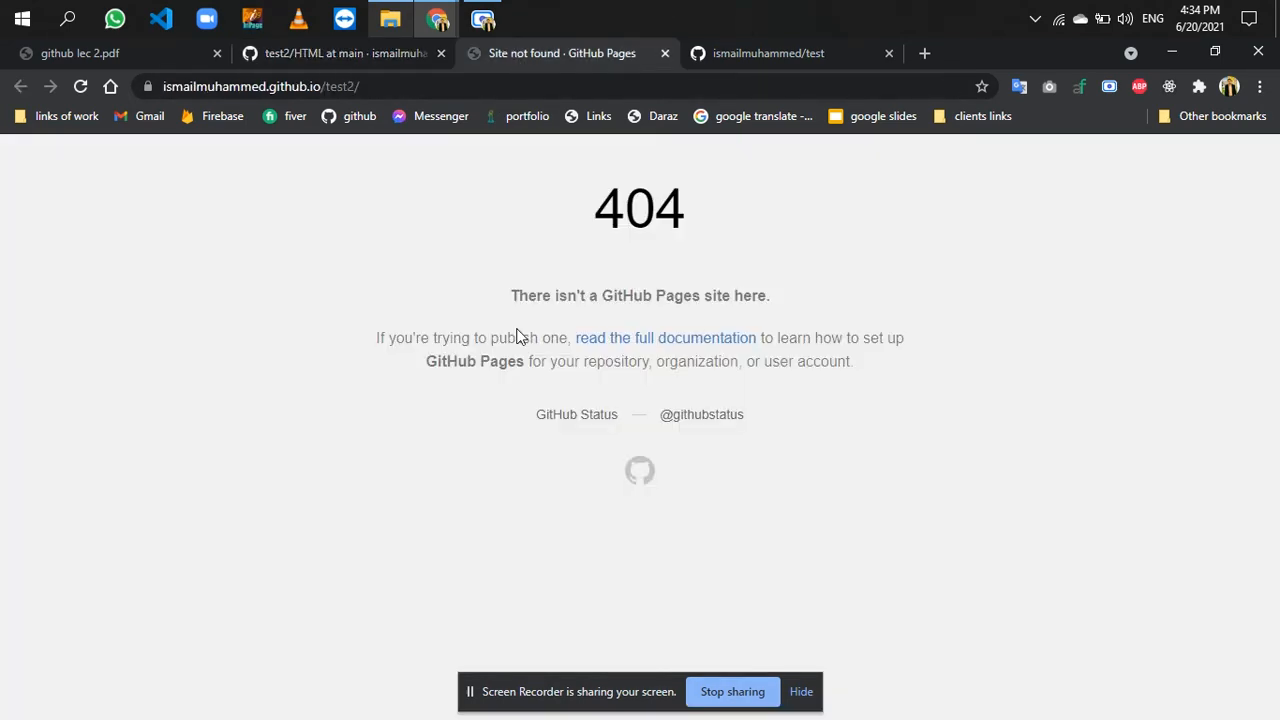
- Review the files in the HTML folder of test2 and return to the repository's top level, reloading the page
left_click(350, 63)
left_click(218, 215)
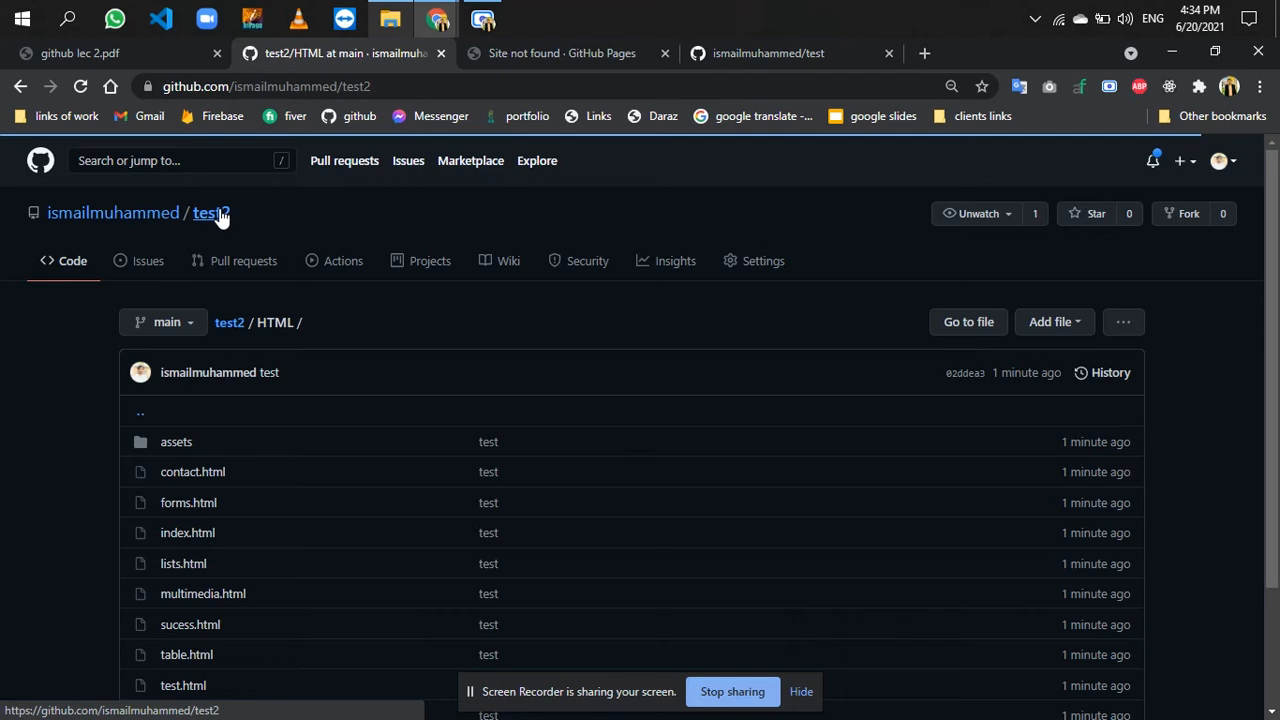
scroll(360, 266, "down", 3)
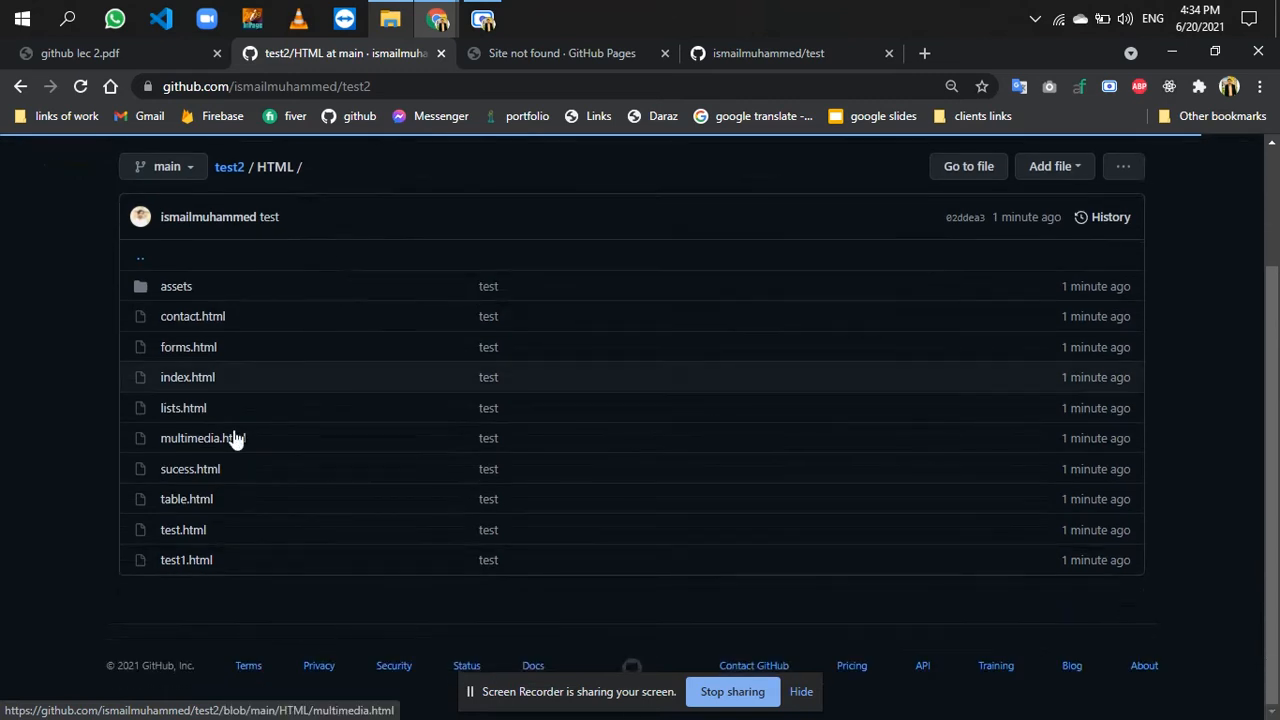
scroll(222, 278, "up", 3)
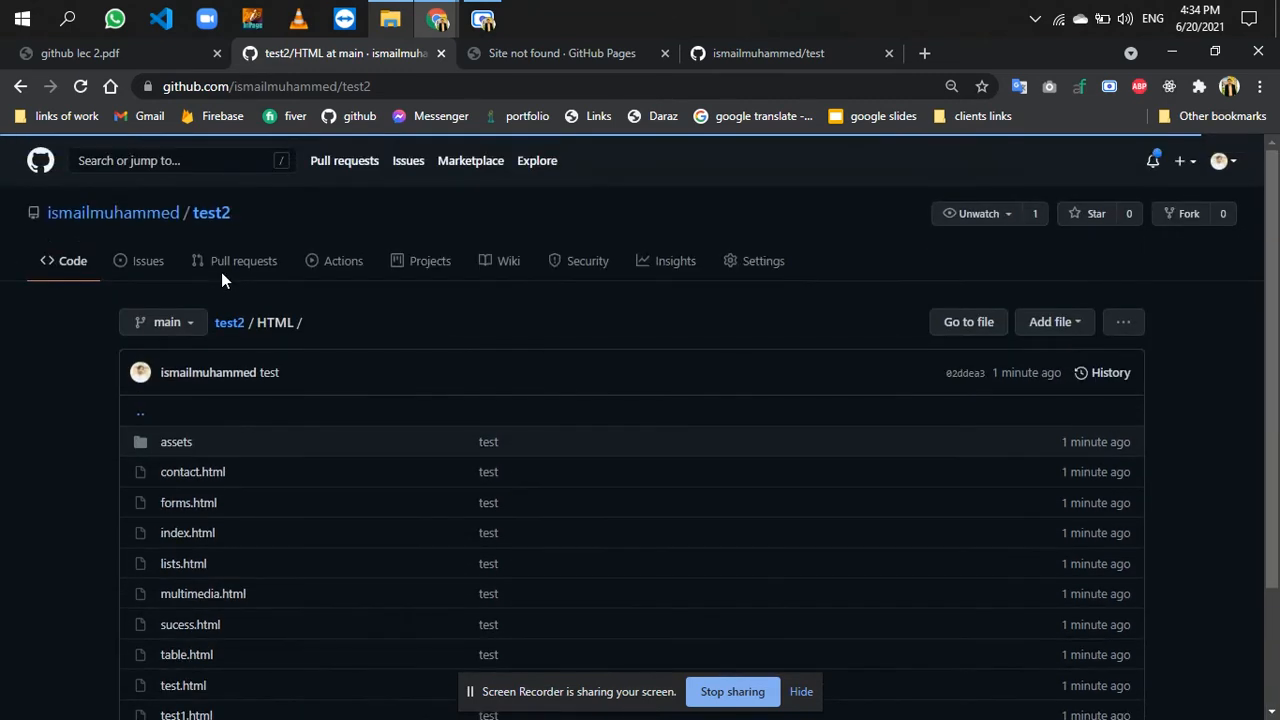
left_click(84, 88)
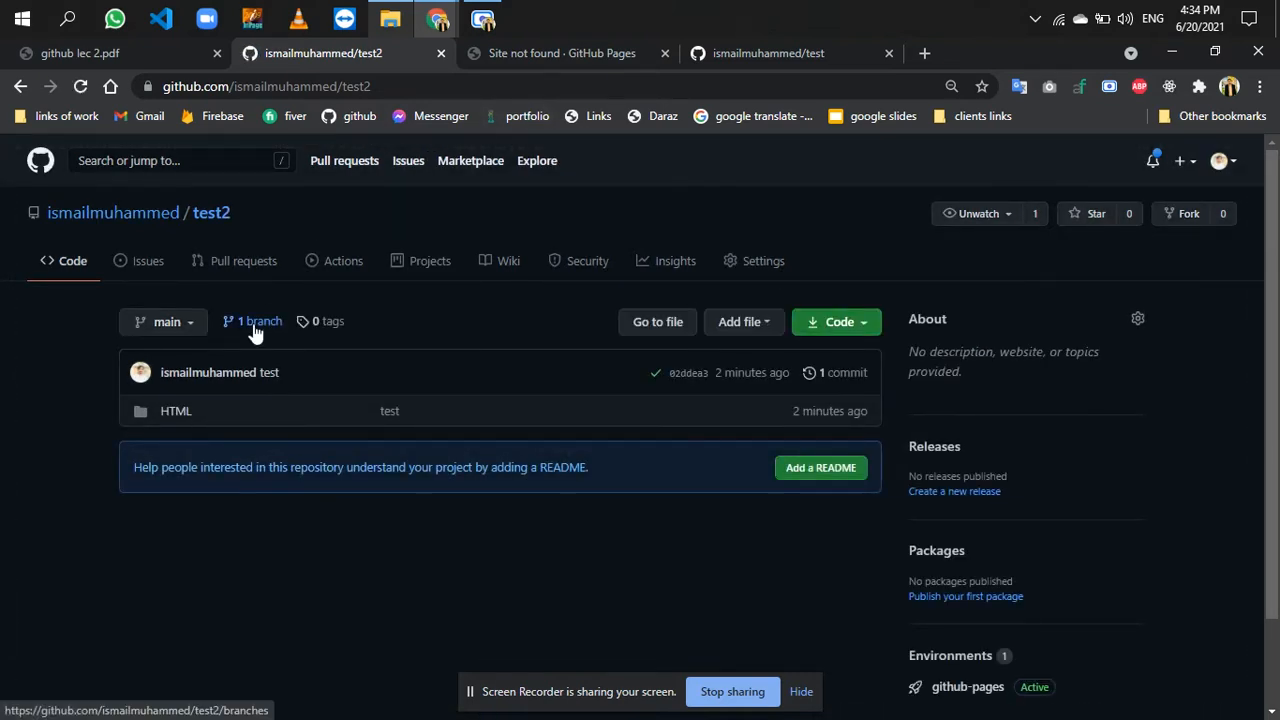
- Extend the test2 site address with HTML/ and load the live page from that folder
left_click(541, 68)
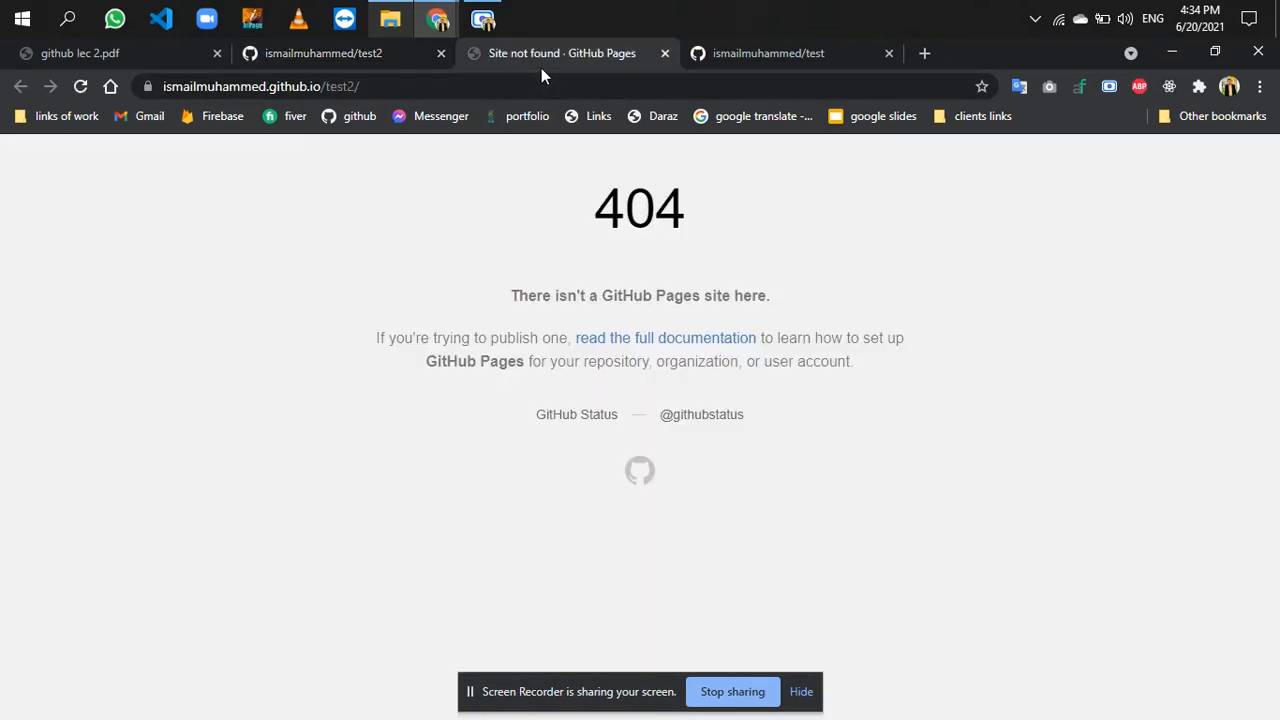
left_click(401, 84)
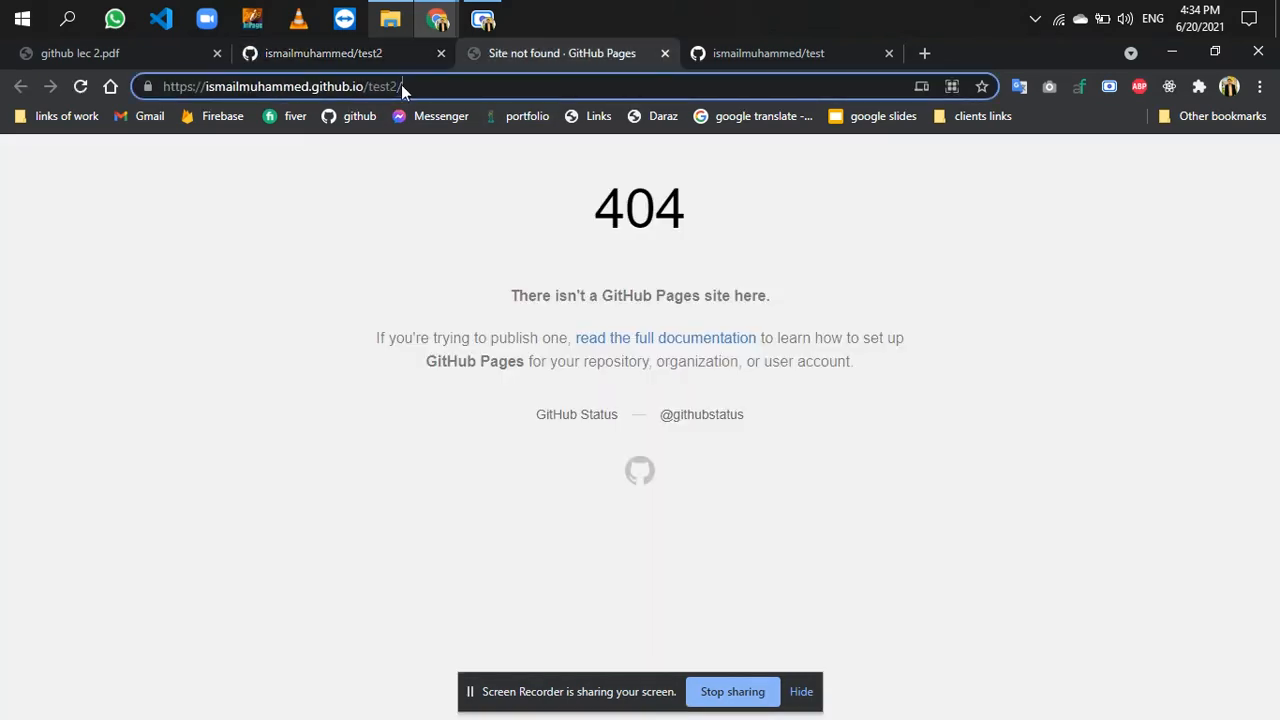
type("HTML")
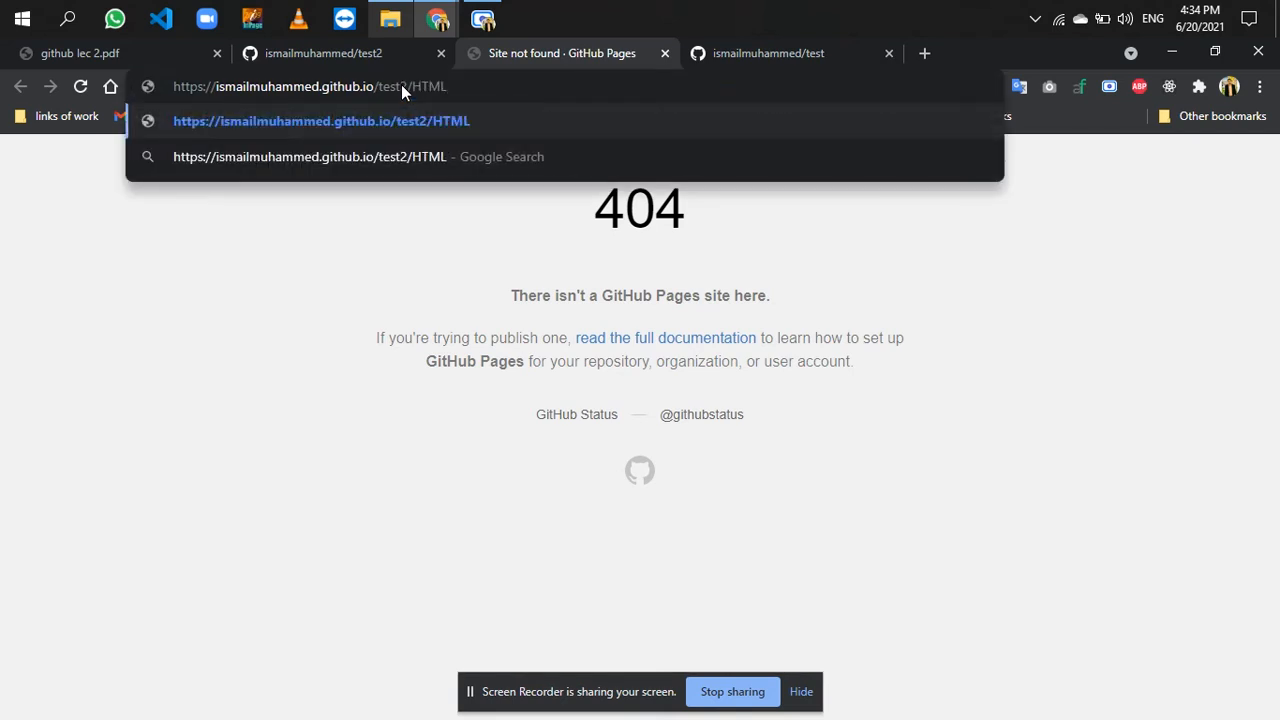
type("/")
key("Return")
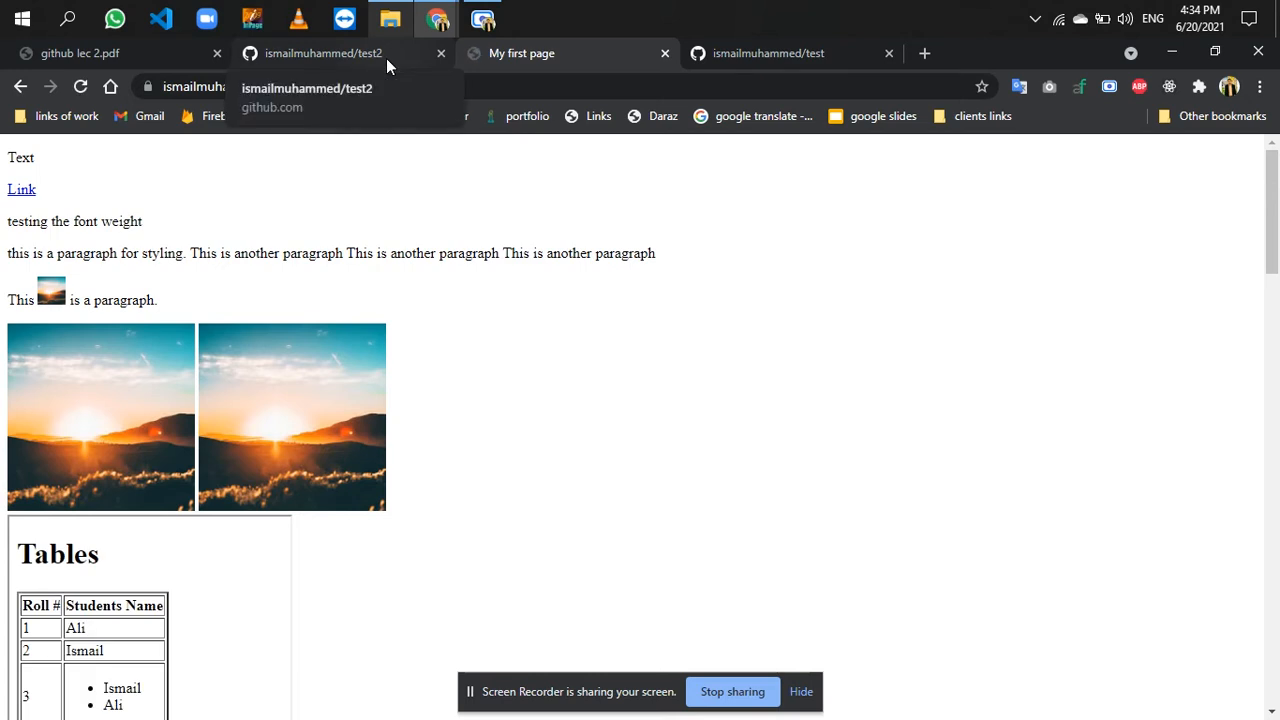
- Open the HTML folder in test2 and compare its path with the test2 and HTML parts of the live page's address
left_click(386, 58)
left_click(174, 413)
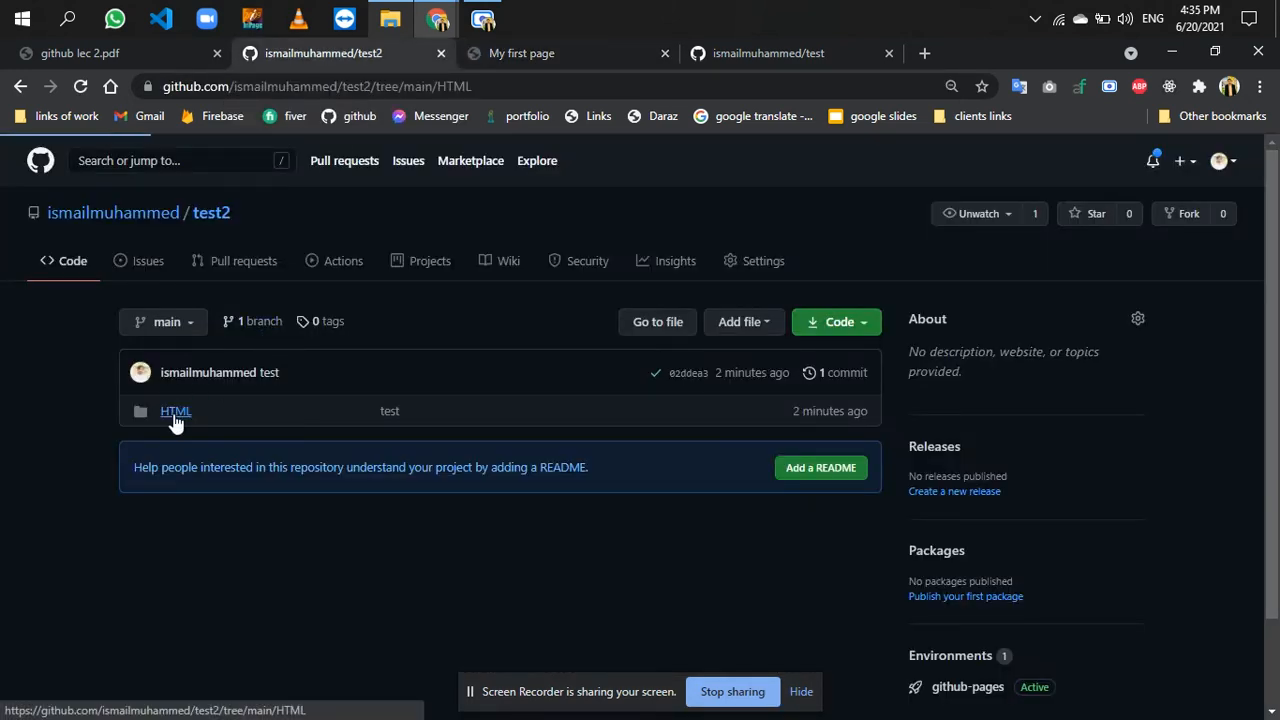
left_click(560, 56)
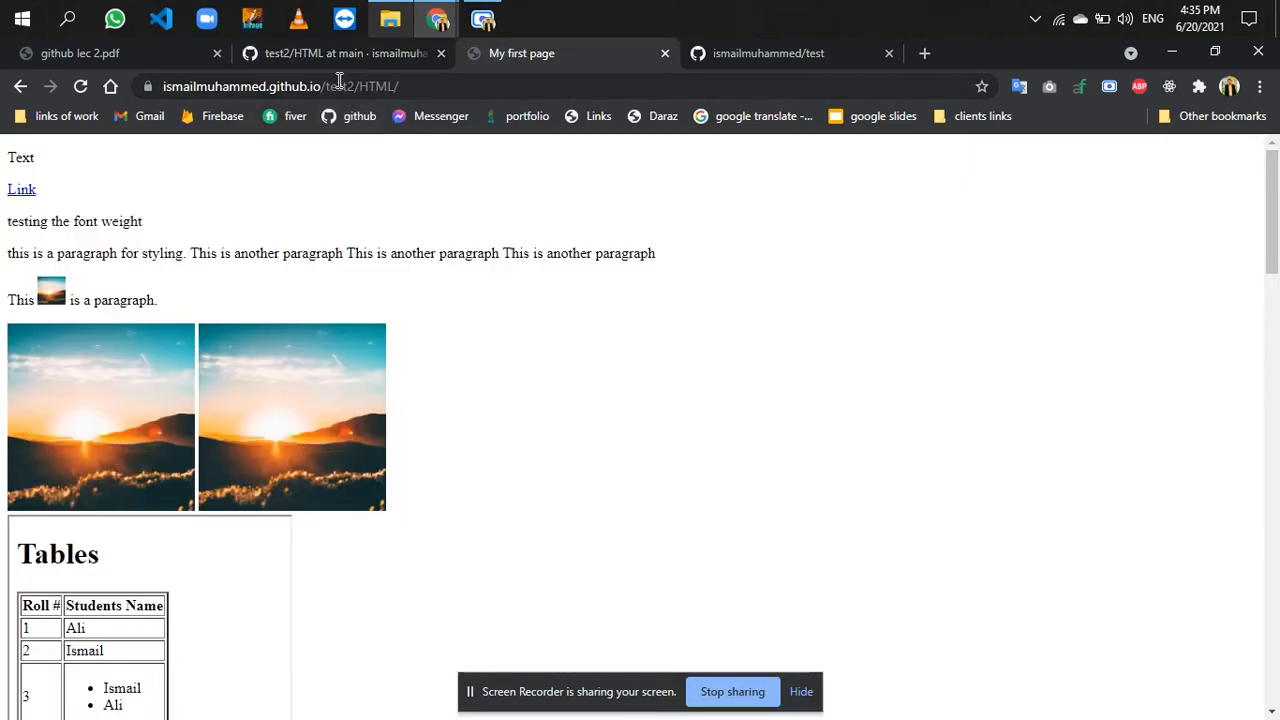
double_click(341, 86)
double_click(418, 87)
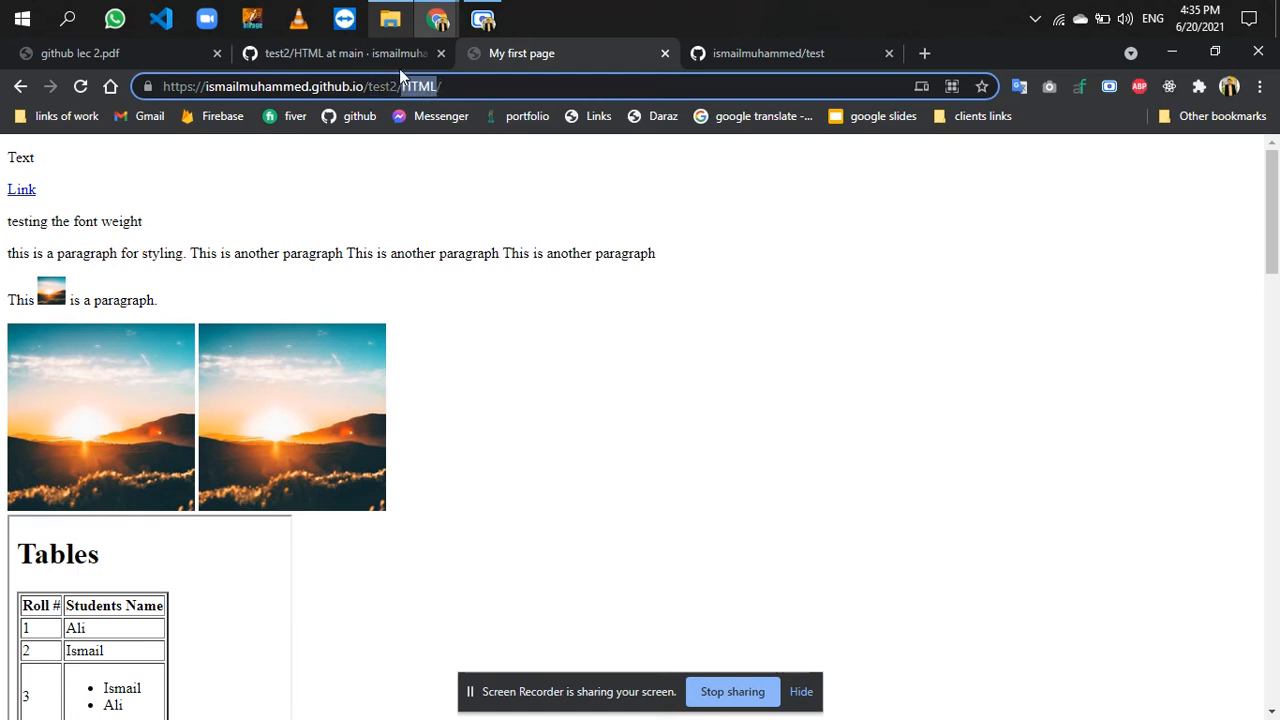
- Find index.html in the repository's HTML folder and compare it with the live page served at the folder address
left_click(408, 57)
scroll(268, 532, "down", 1)
double_click(153, 421)
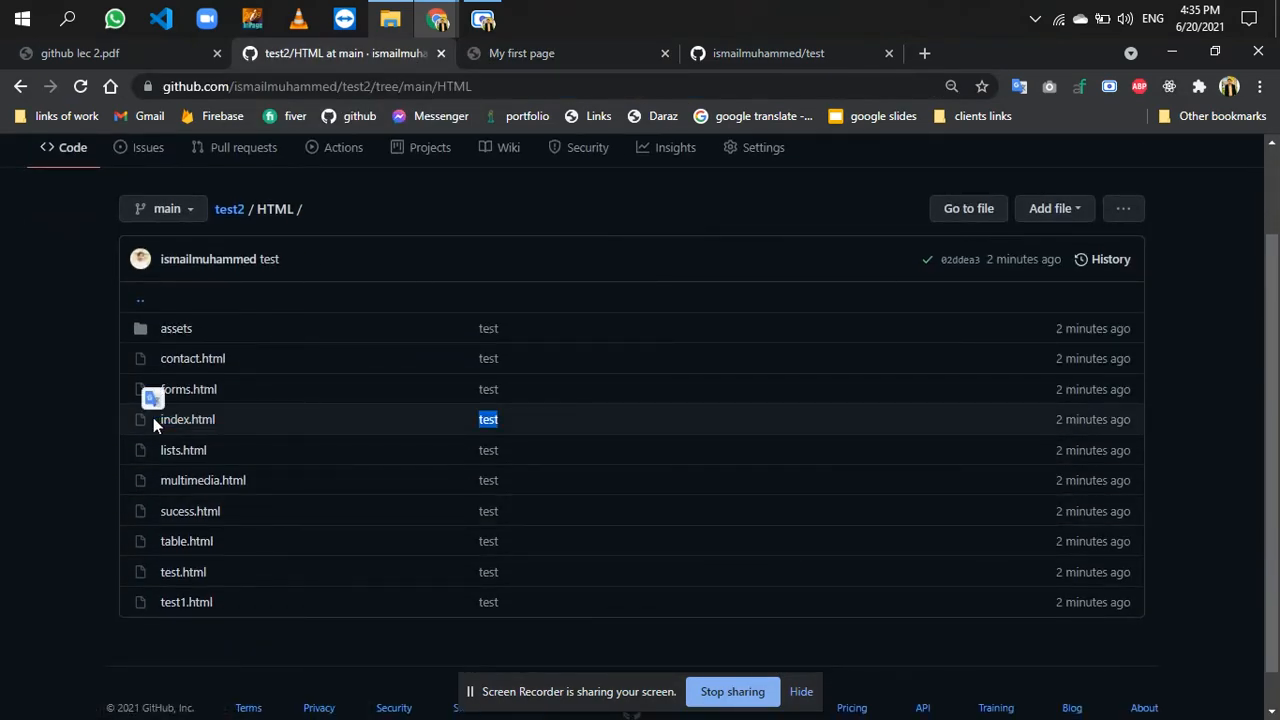
left_click(557, 64)
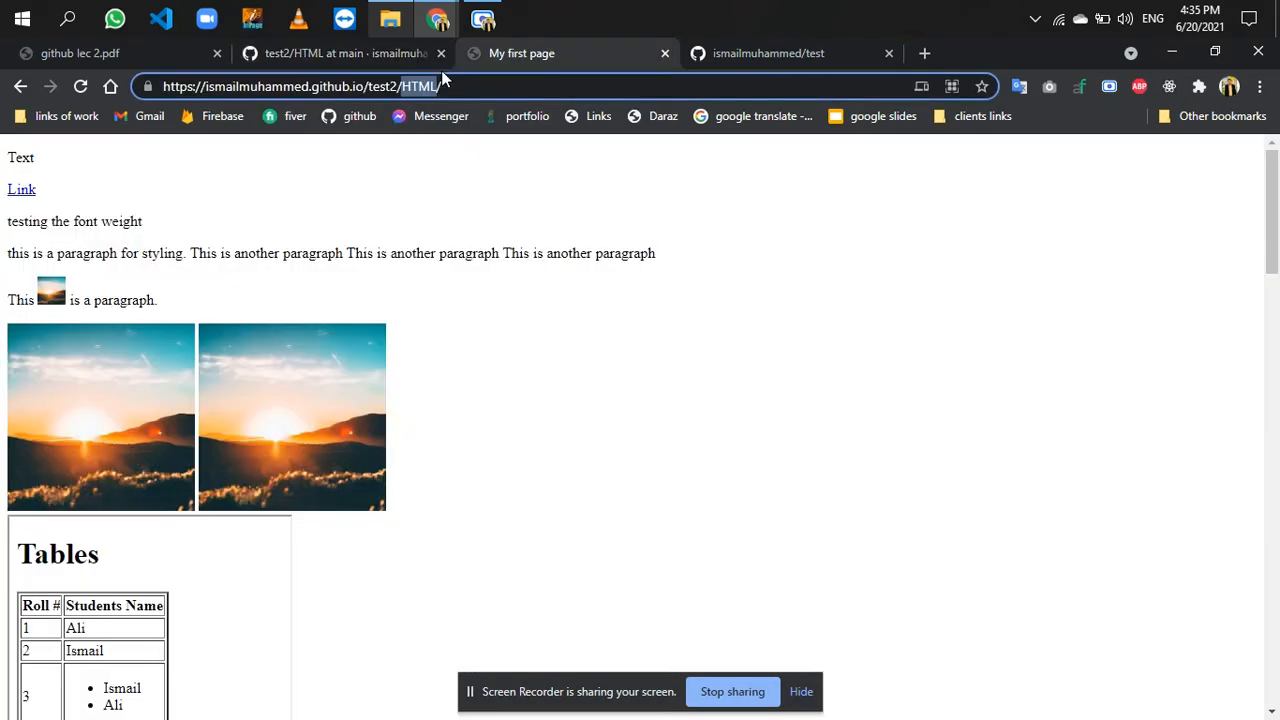
left_click(393, 58)
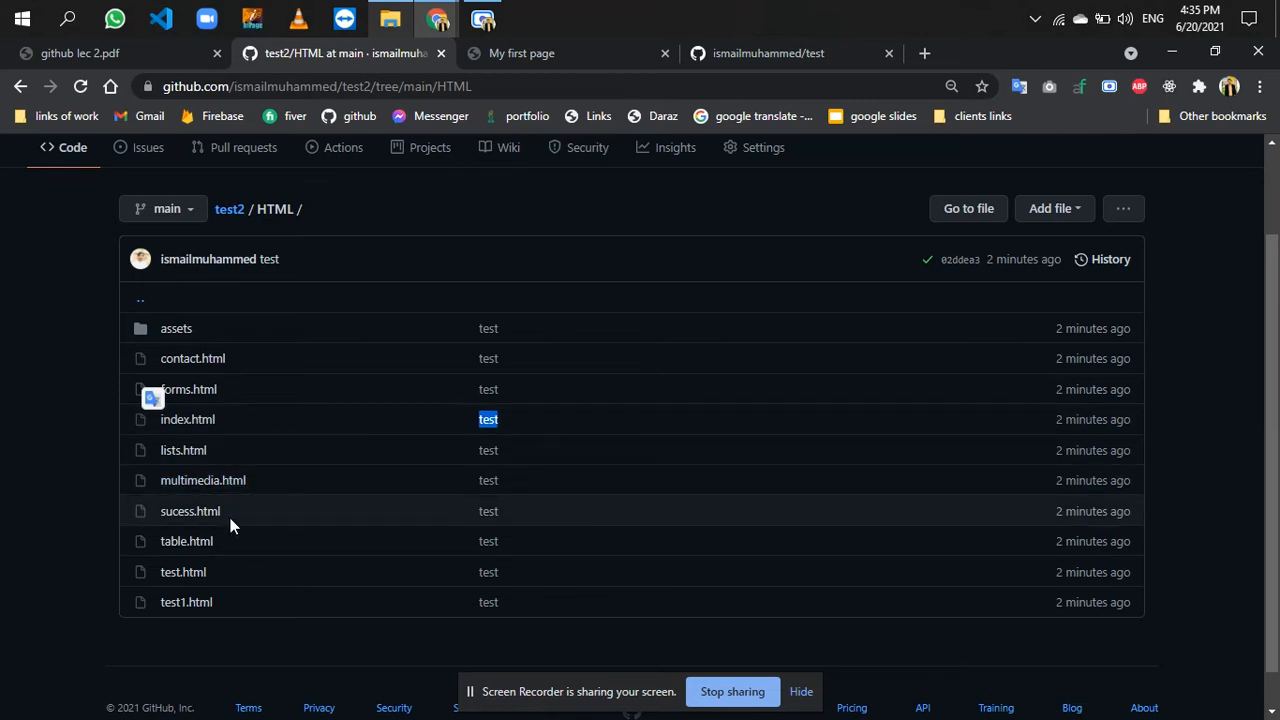
- Copy the file name sucess.html from the repository, append it to the live HTML/ address and load that page
left_click_drag(230, 510, 165, 515)
key("ctrl+c")
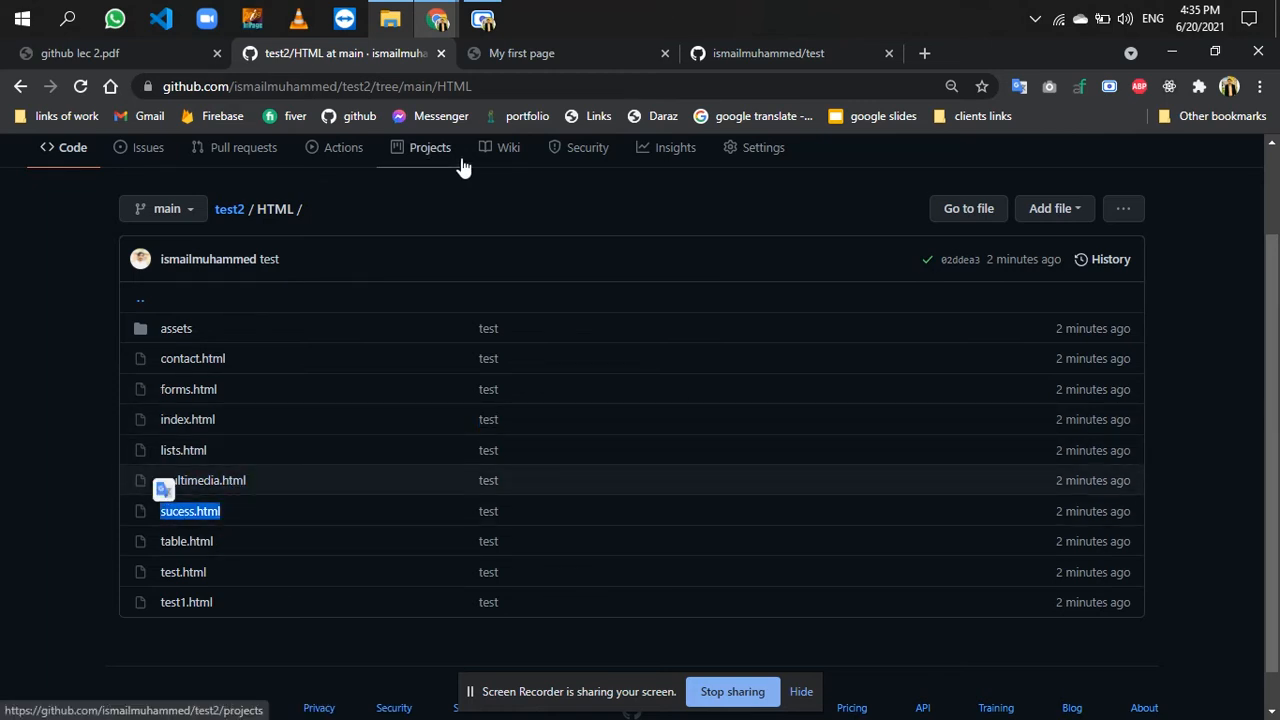
left_click(574, 62)
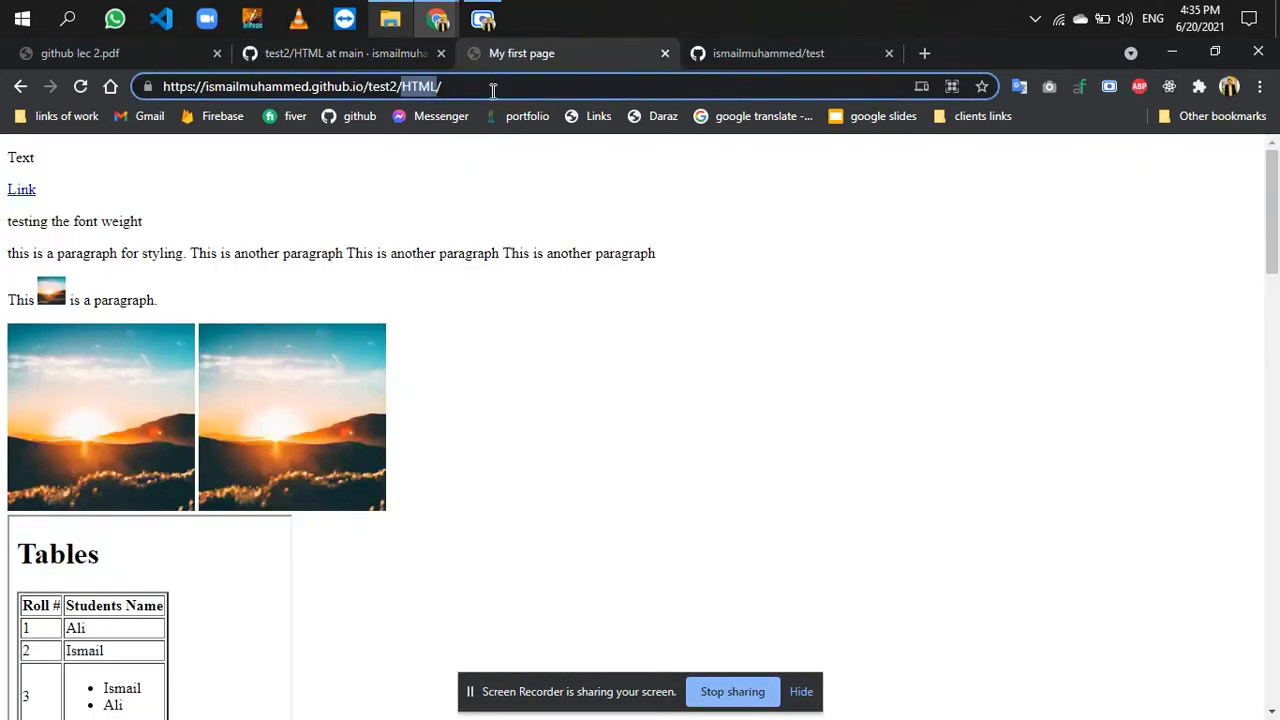
left_click(493, 90)
key("ctrl+v")
key("Return")
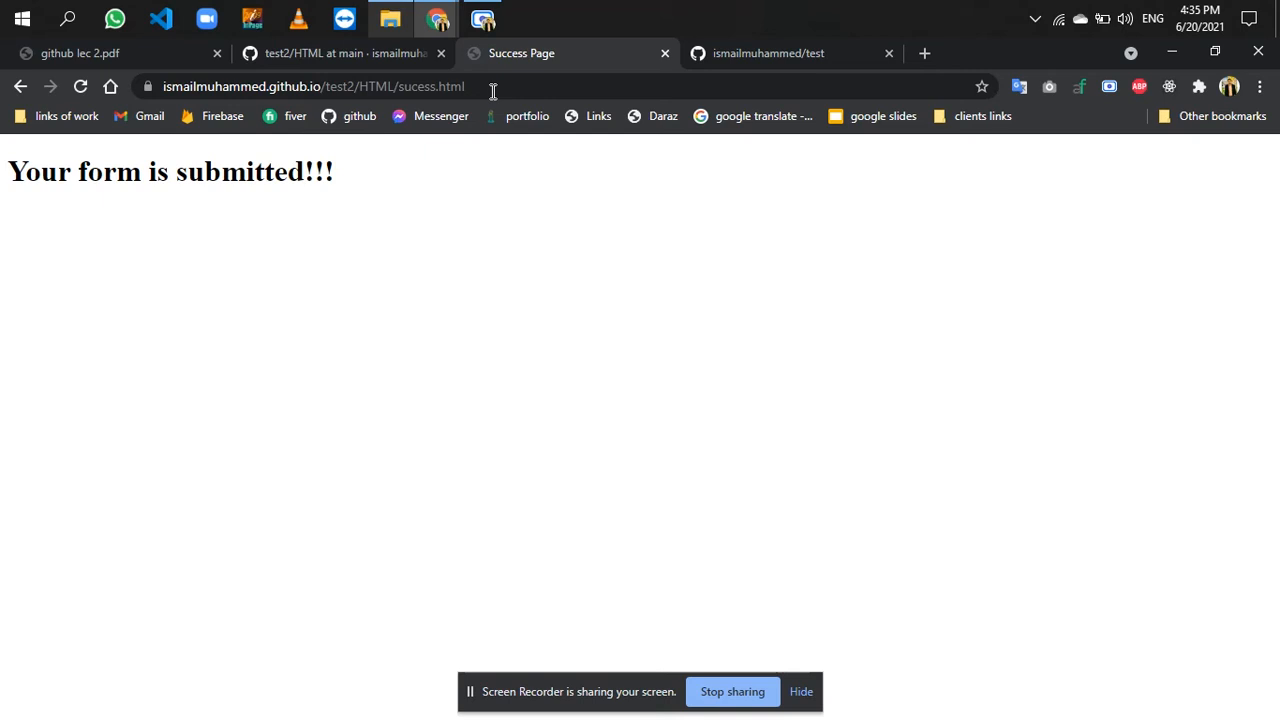
- Open the sucess.html address in another tab, and close both of its tabs and the test repository tab
left_click(499, 86)
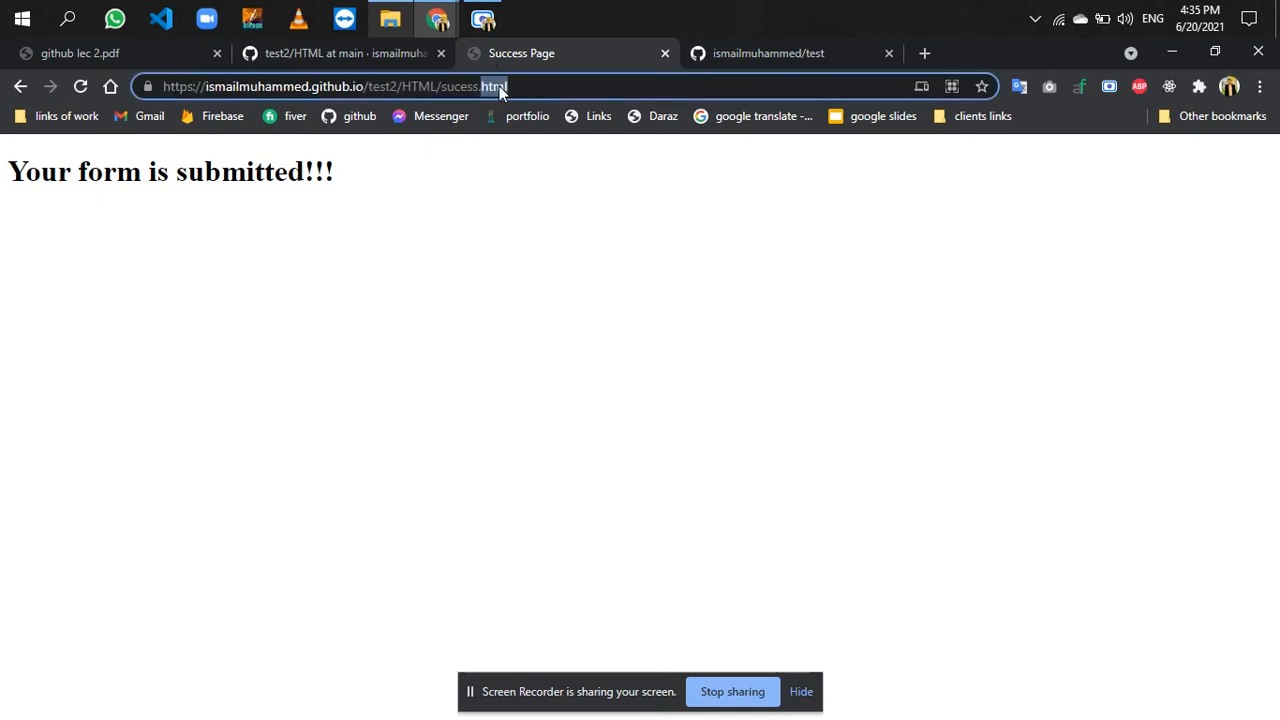
middle_click(921, 56)
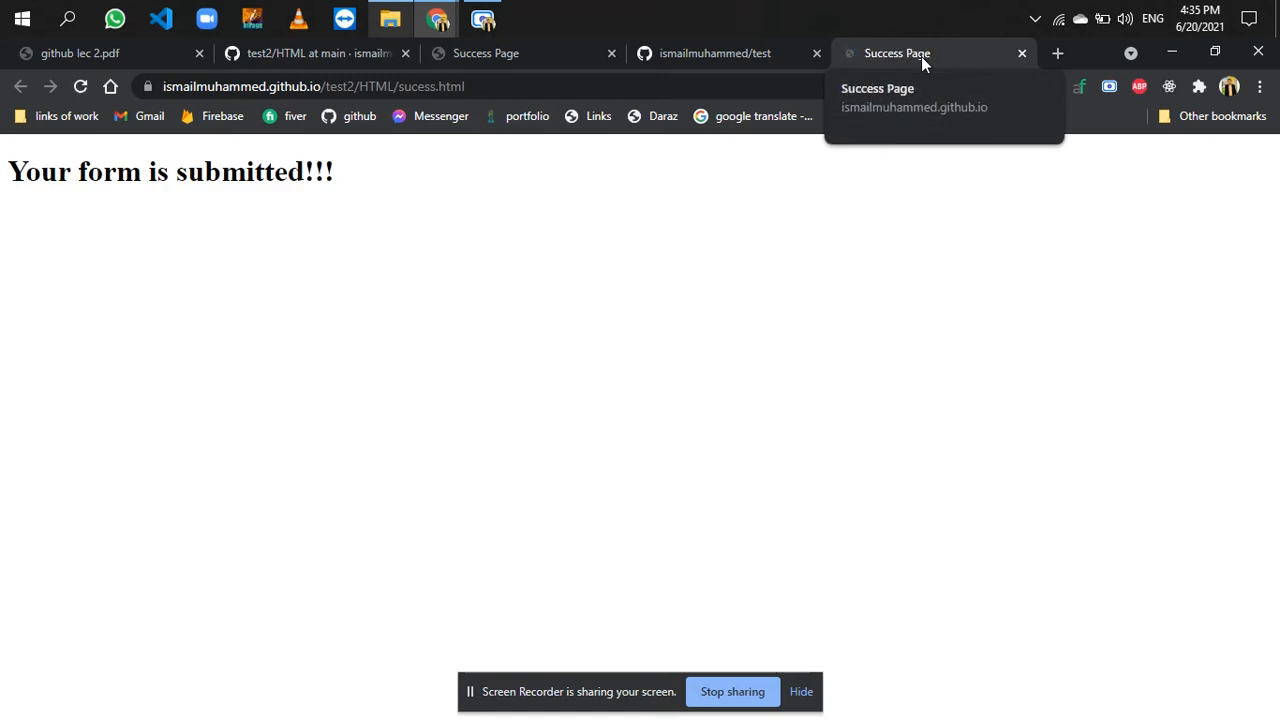
left_click(611, 54)
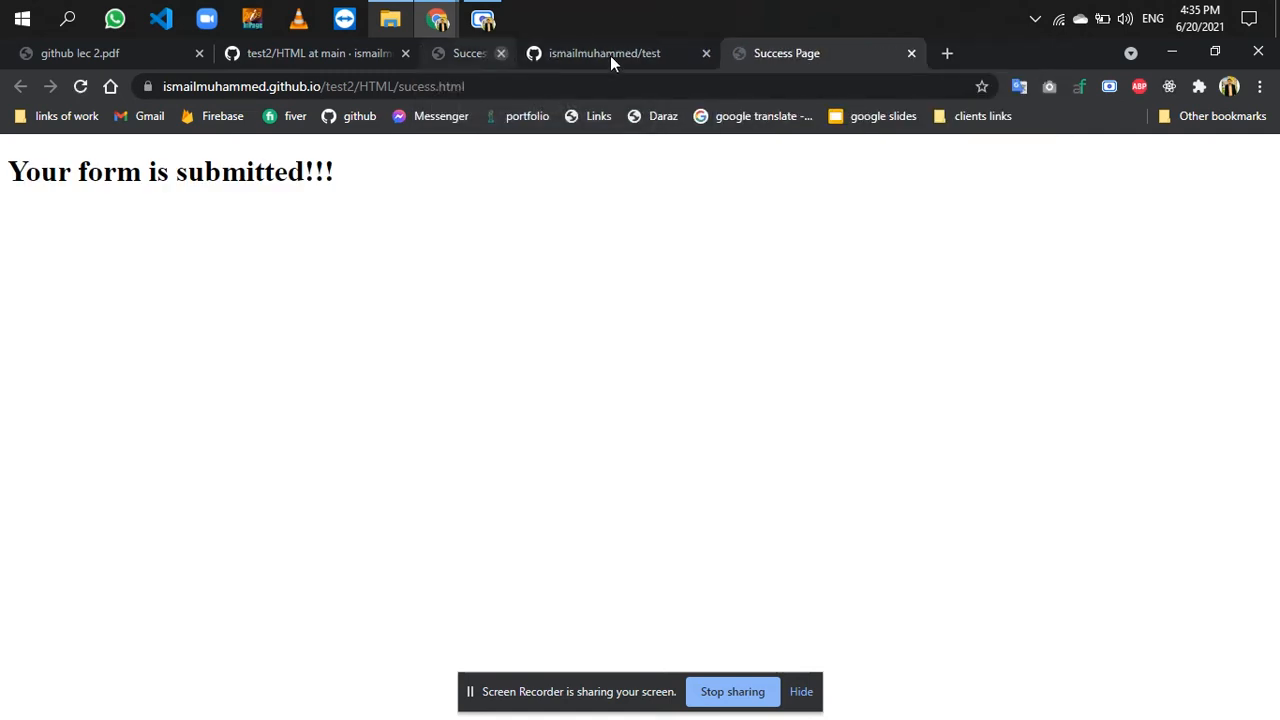
left_click(815, 54)
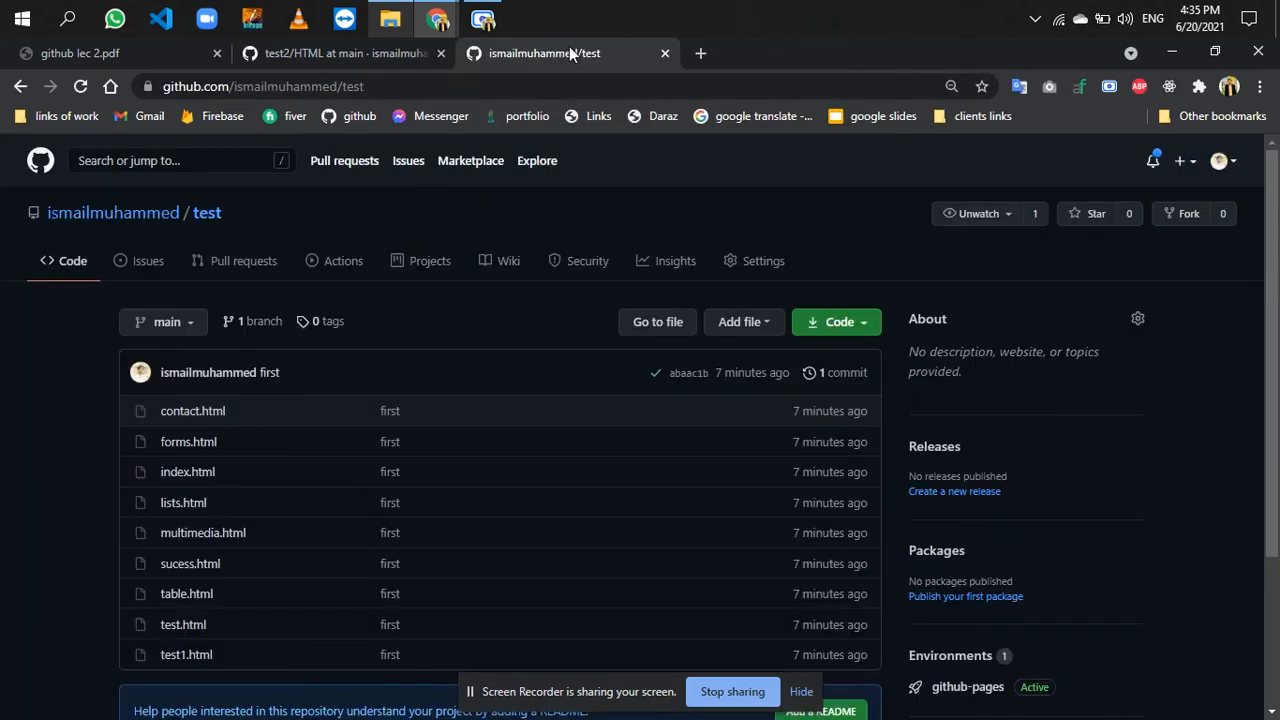
left_click(666, 55)
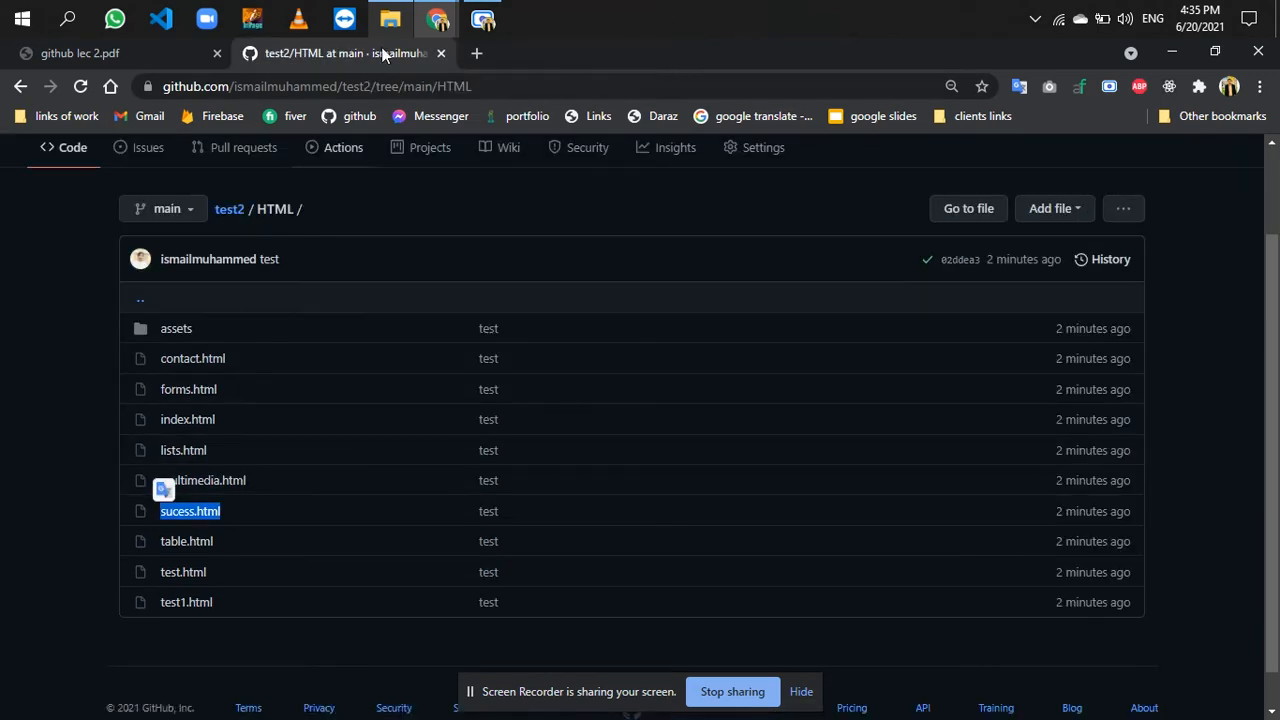
- Switch to File Explorer, maximize the window, open the local HTML folder and create a folder with the default name inside it
left_click(392, 14)
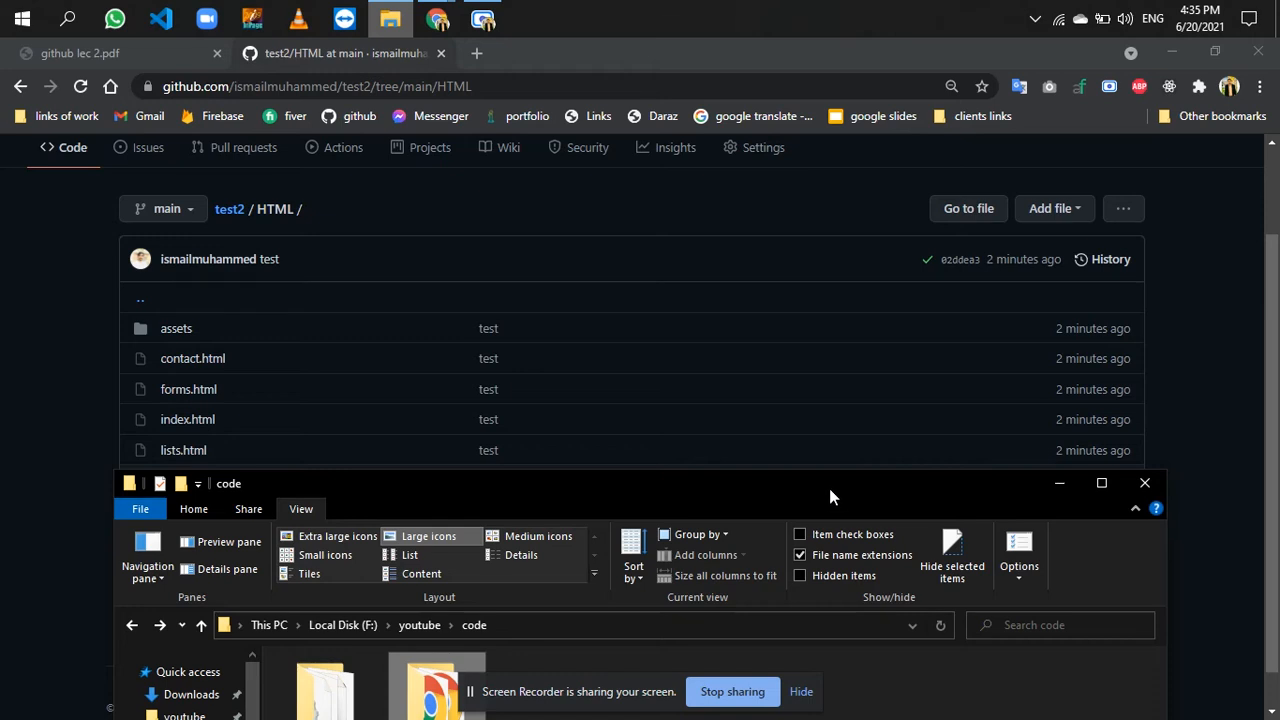
double_click(829, 490)
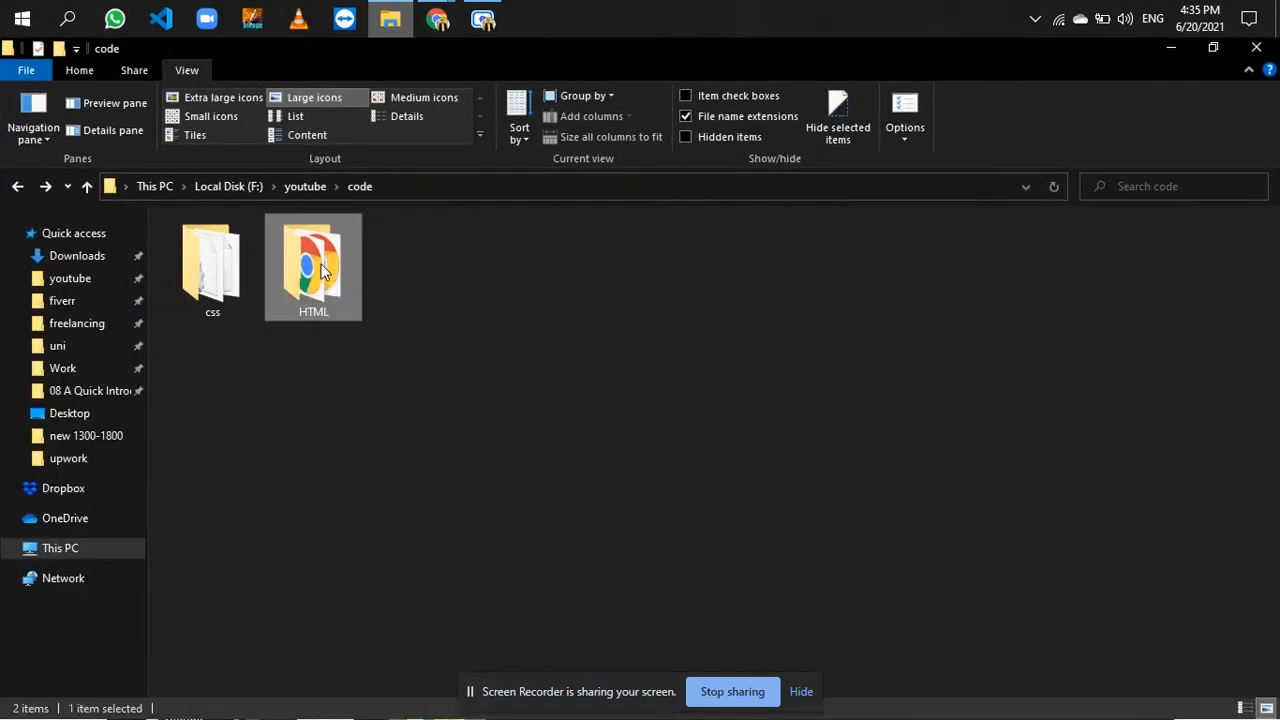
double_click(321, 268)
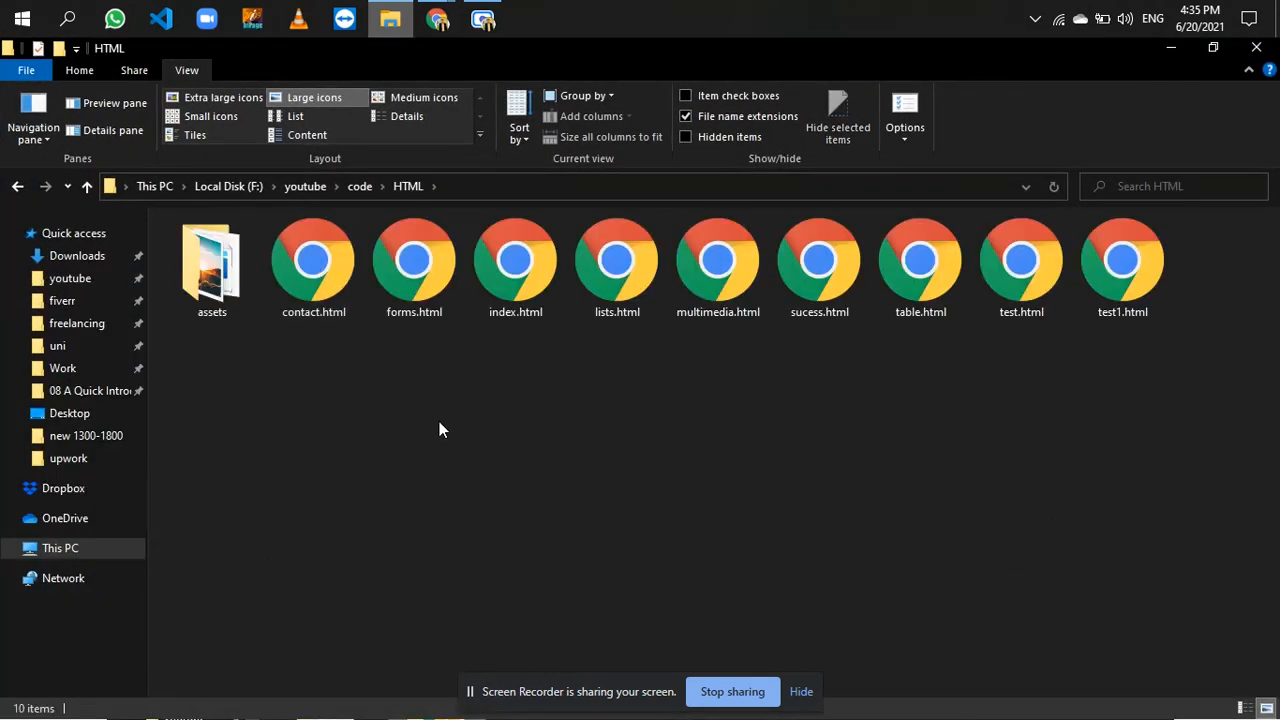
key("ctrl+shift+n")
key("Return")
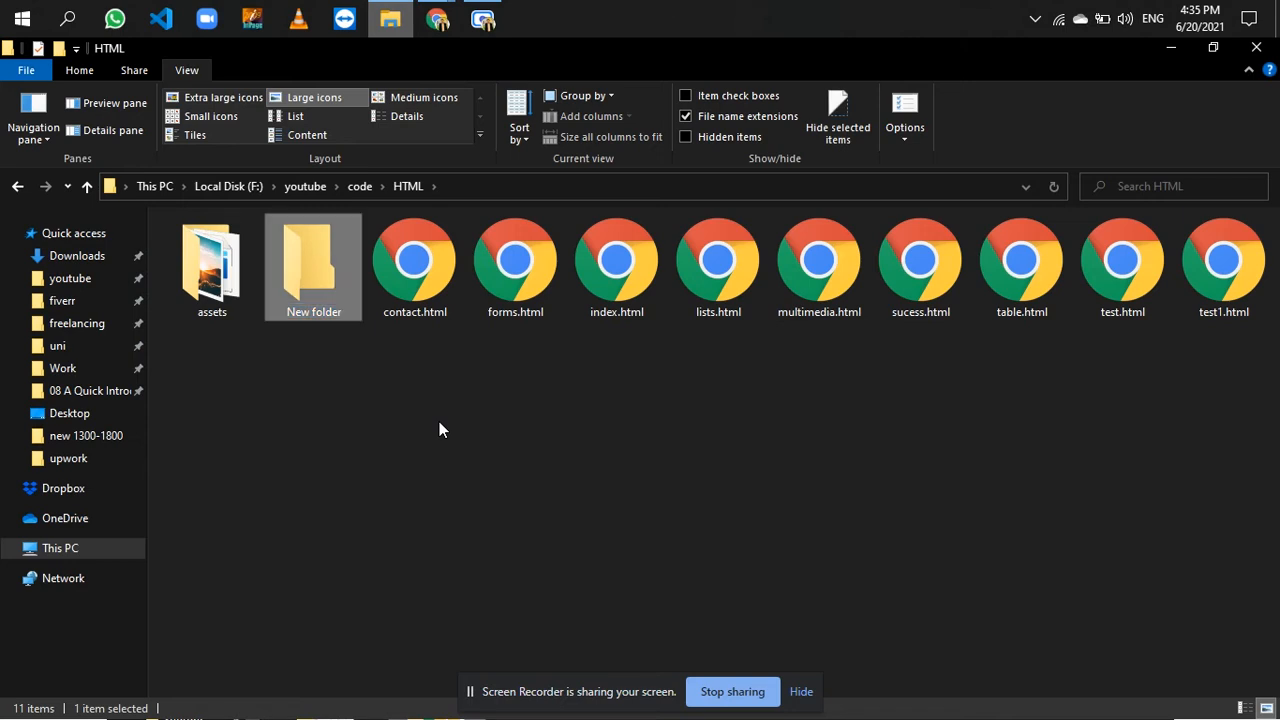
- Create a text document named changes.txt in the local HTML folder and open it in Notepad
right_click(439, 430)
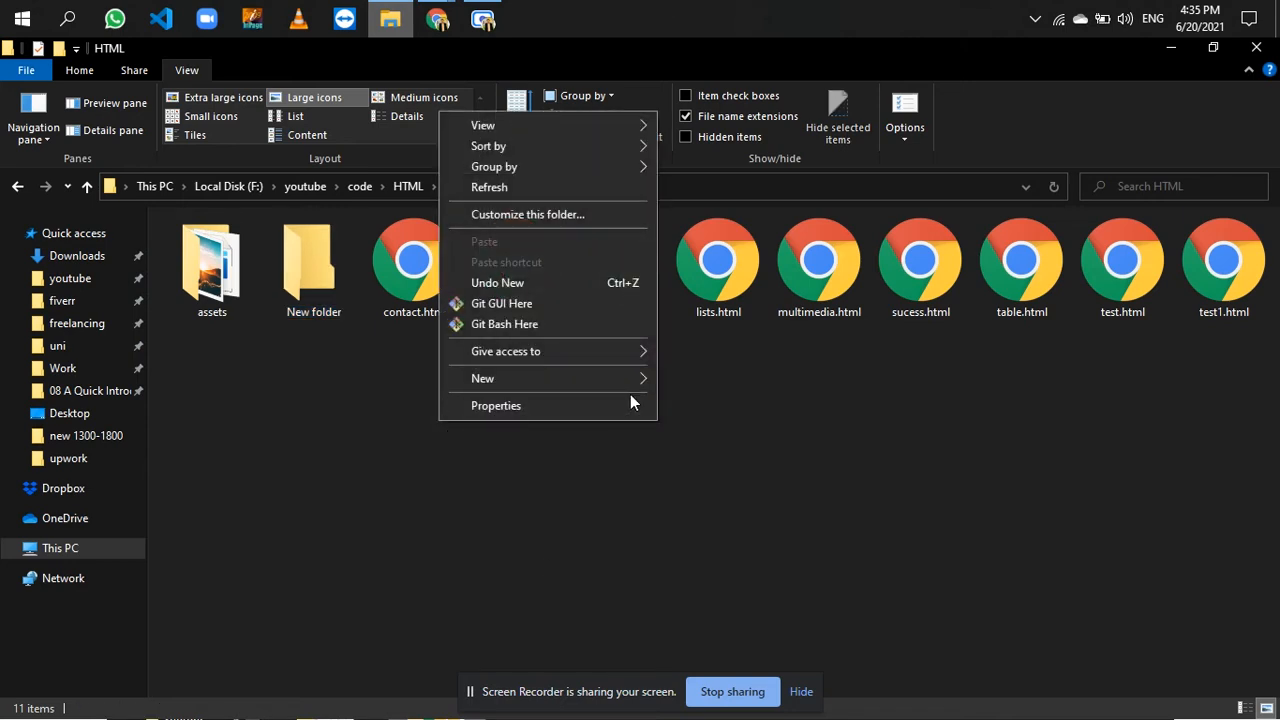
mouse_move(637, 383)
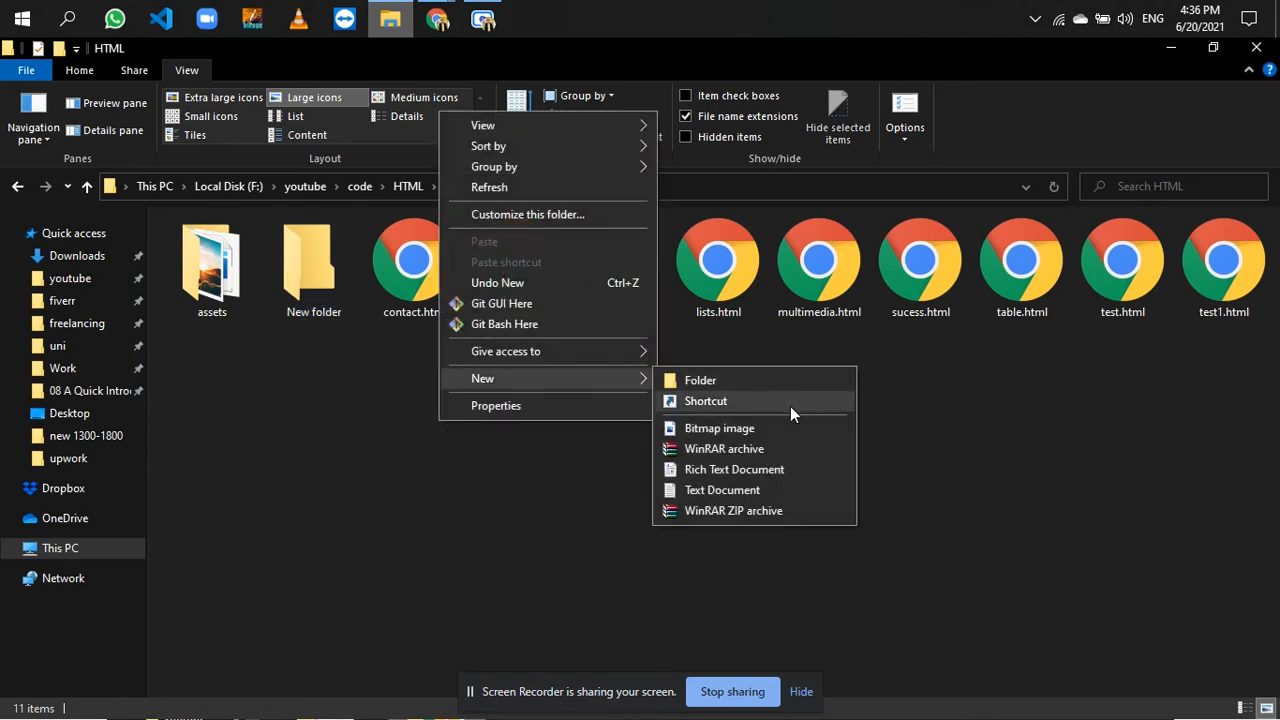
left_click(731, 490)
type("changes")
key("Return")
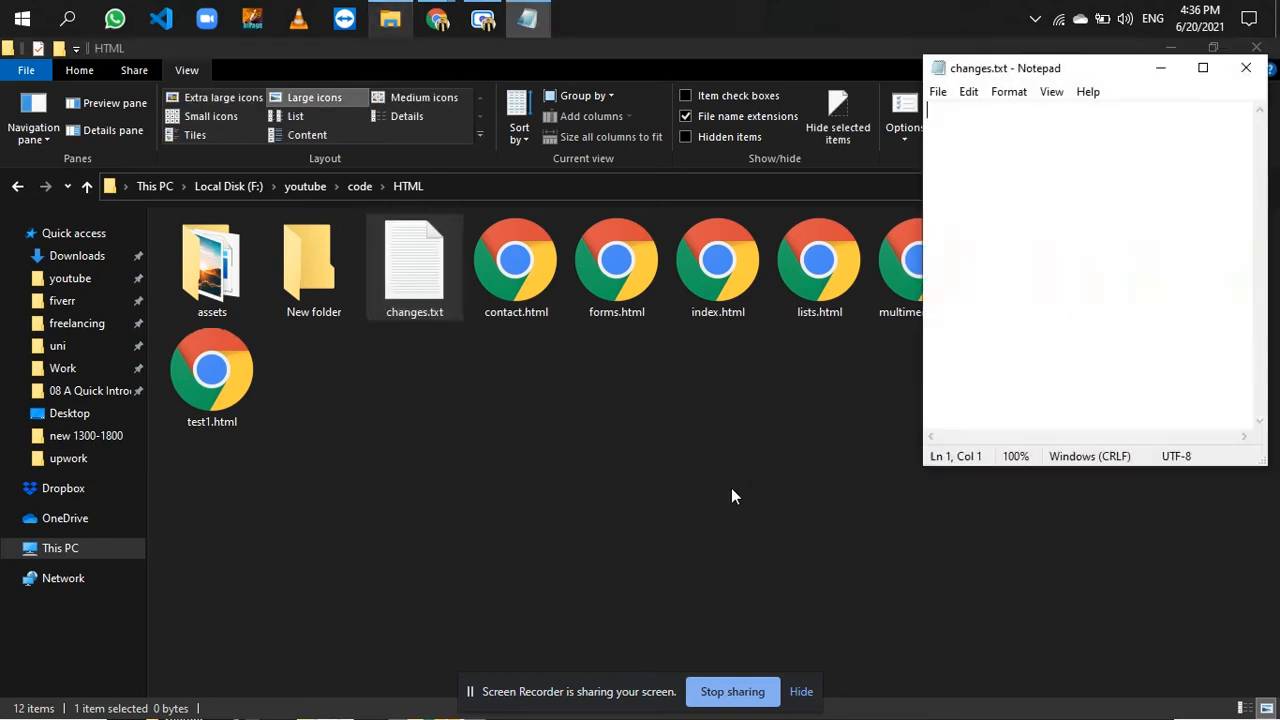
- Write "changes 1" in changes.txt and save the file
type("changes")
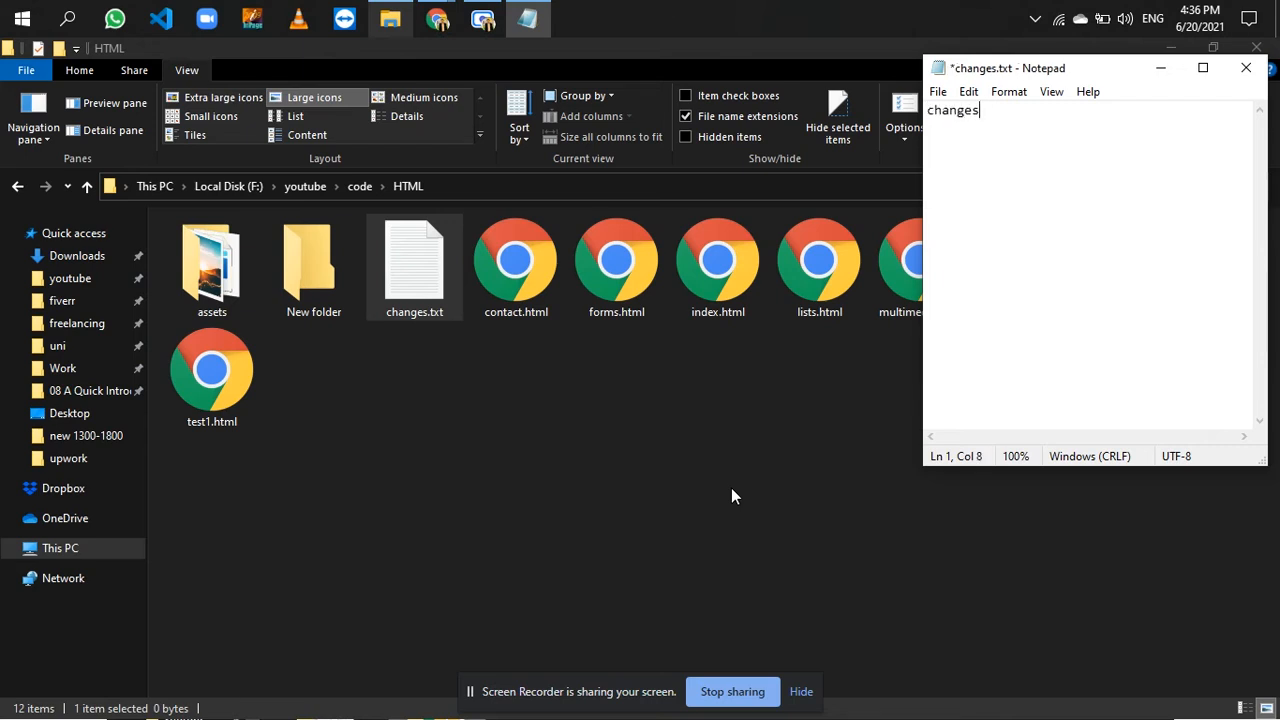
type(" 1")
key("ctrl+s")
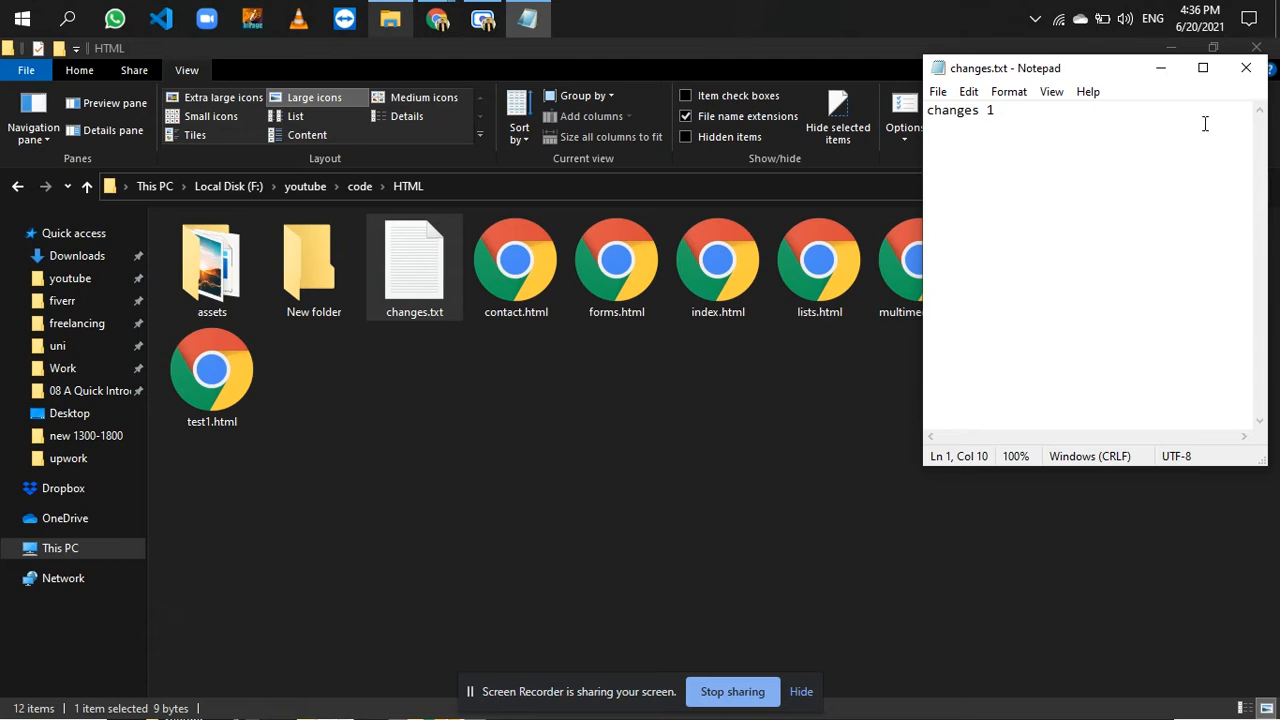
- Close changes.txt, switch to Chrome and open the file upload page for the root of the test2 repository
left_click(1246, 67)
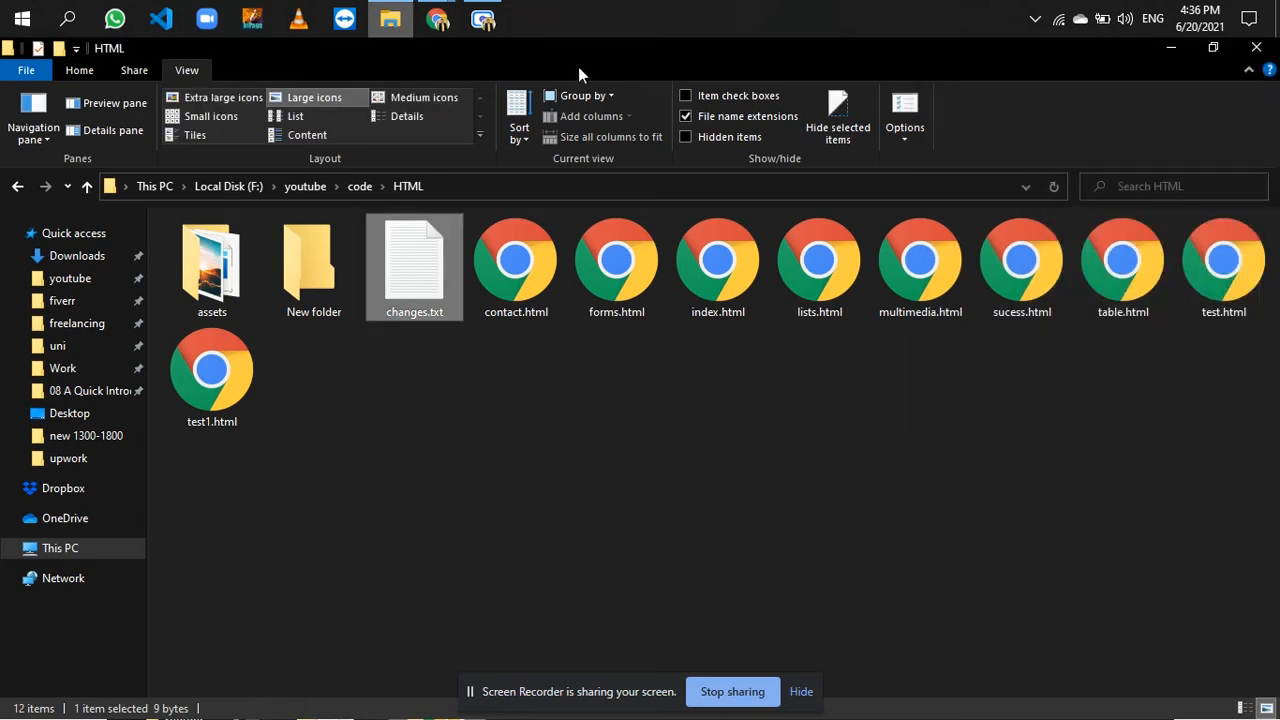
mouse_move(437, 20)
left_click(360, 143)
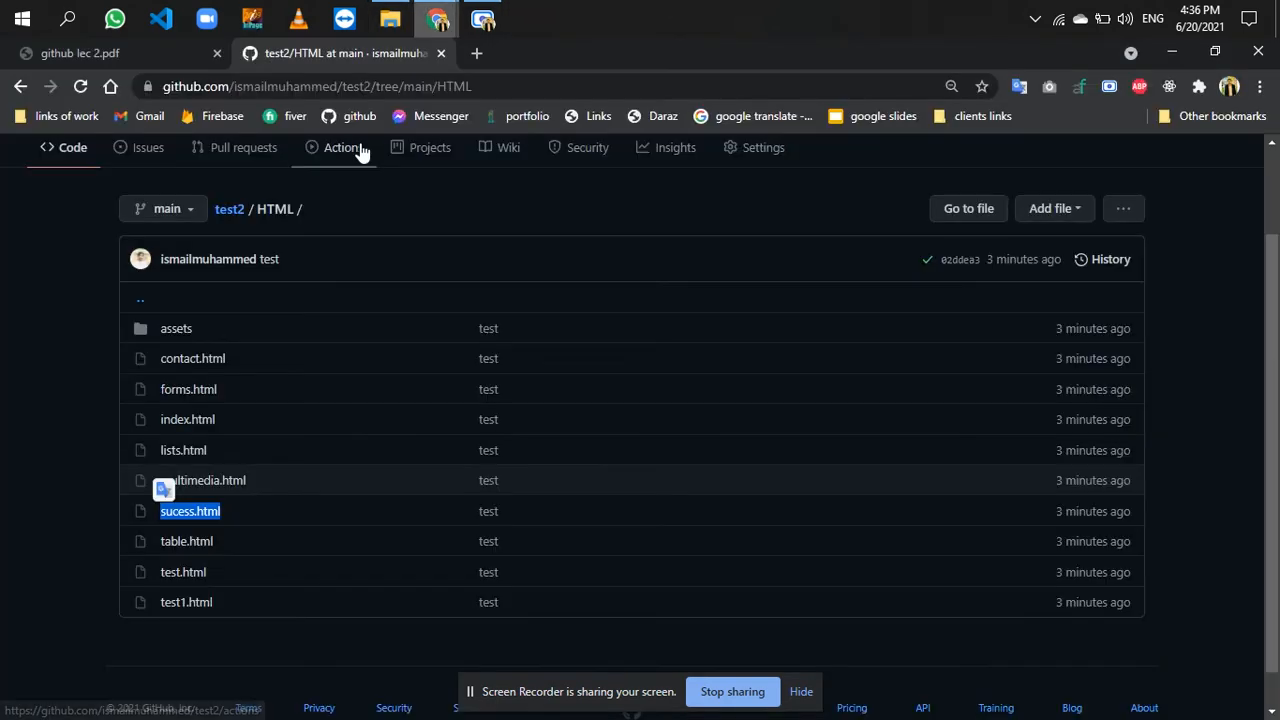
scroll(301, 235, "up", 2)
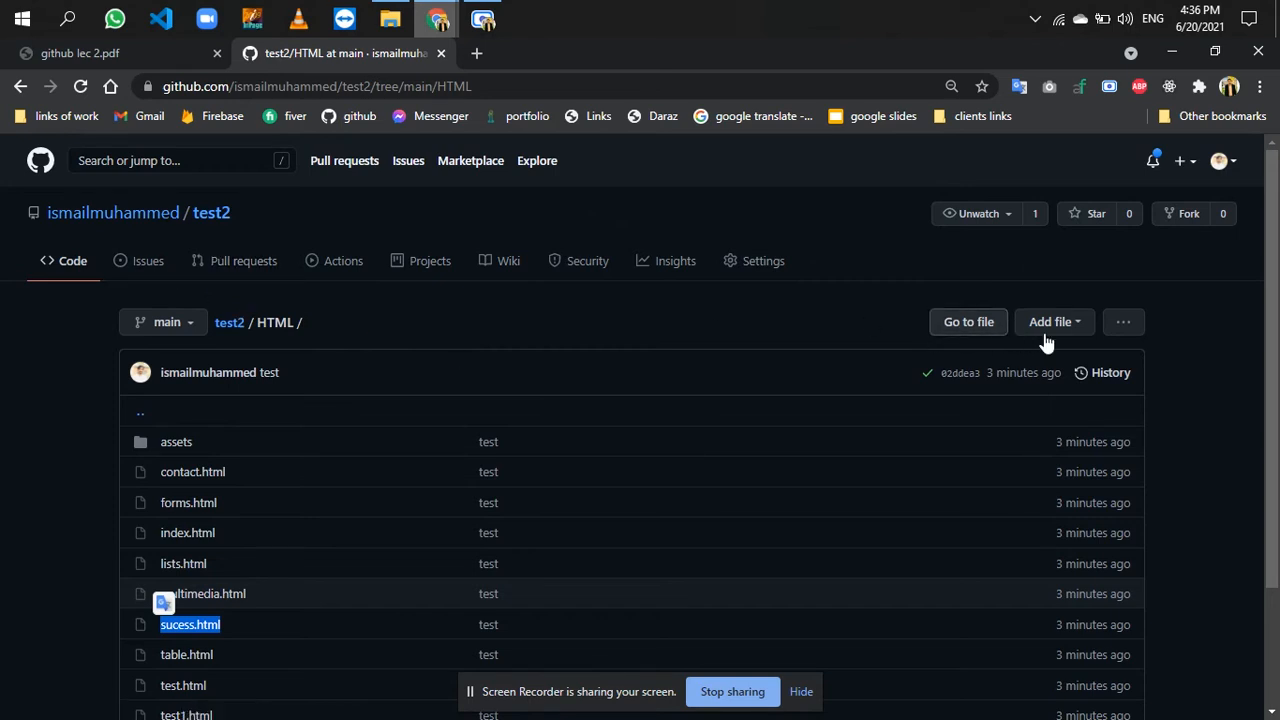
left_click(230, 326)
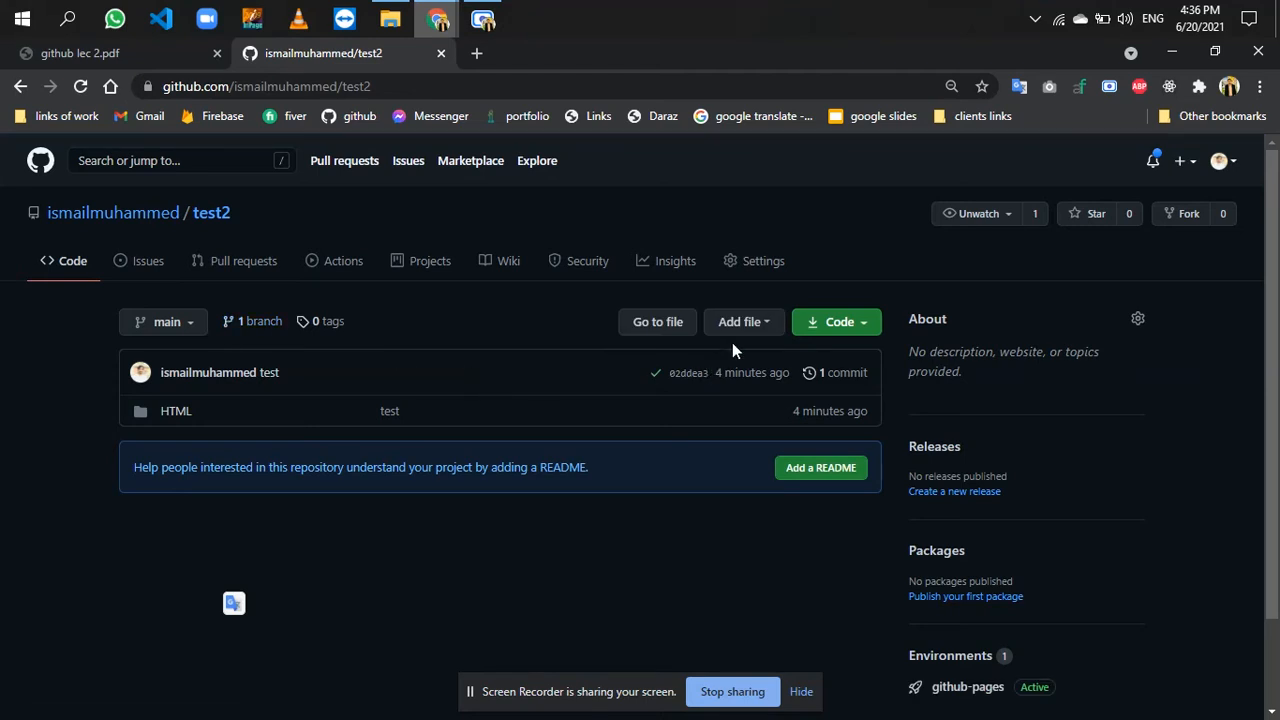
left_click(752, 324)
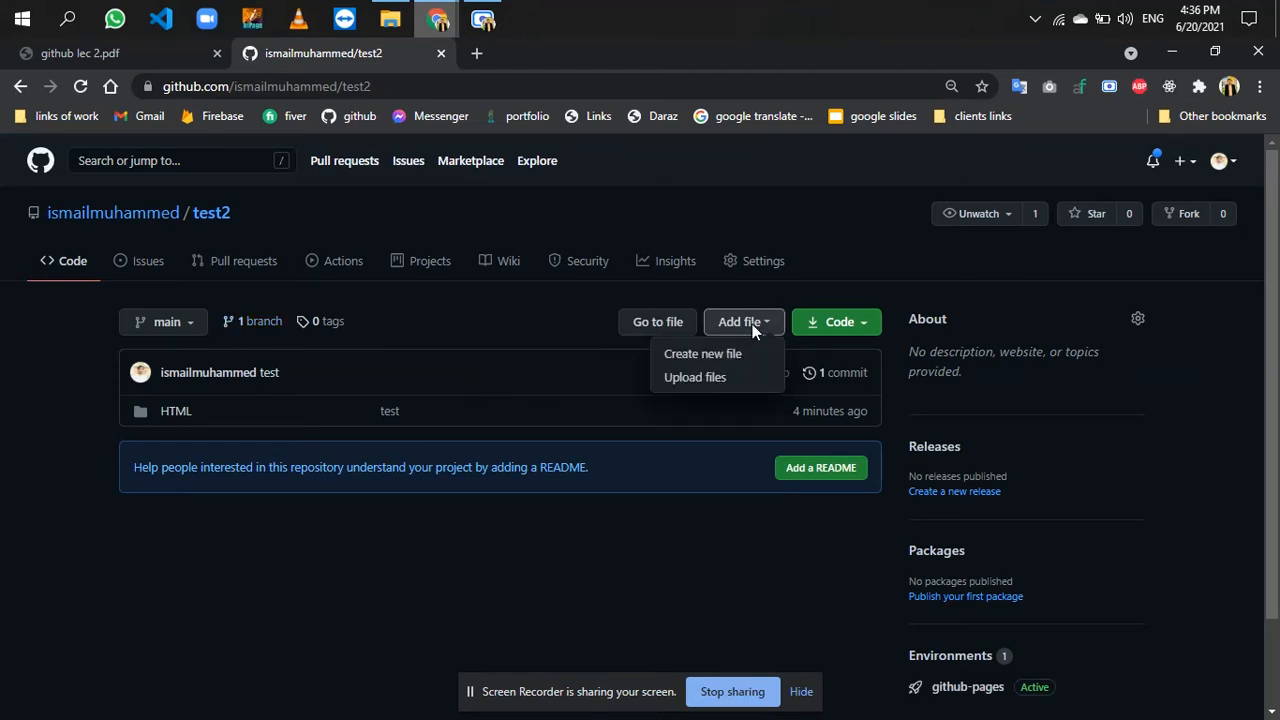
left_click(701, 388)
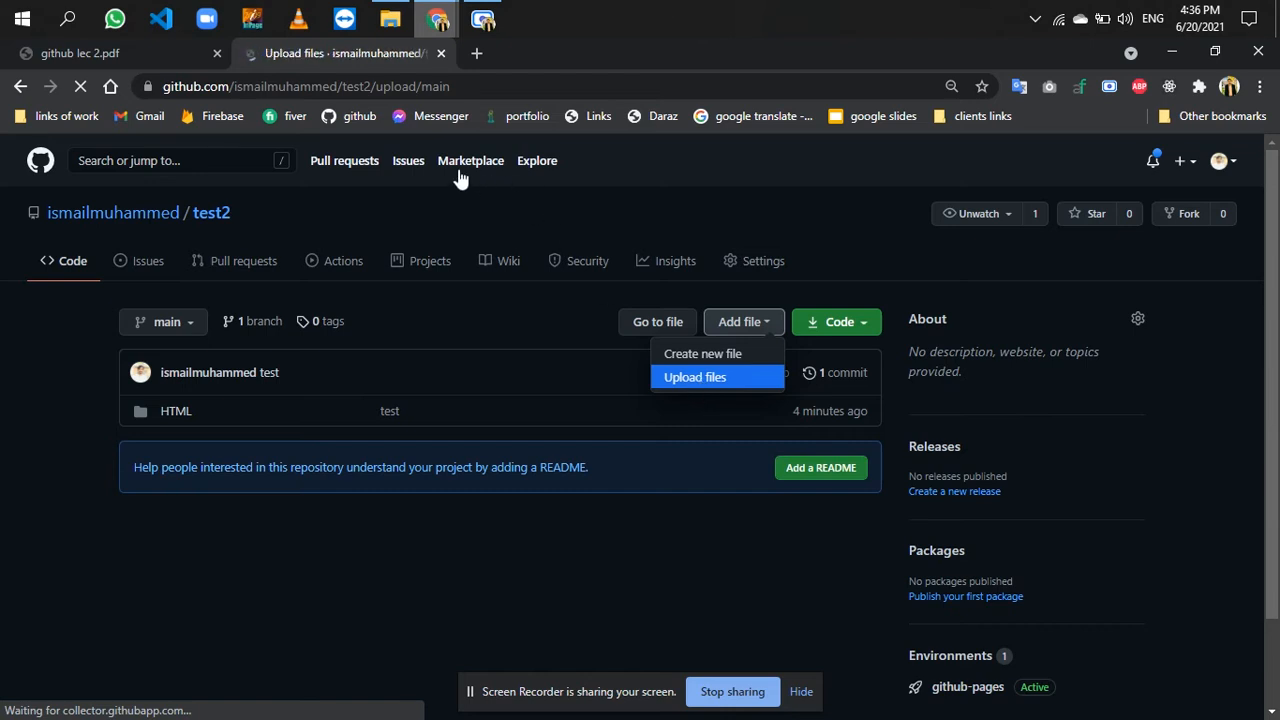
scroll(429, 394, "down", 3)
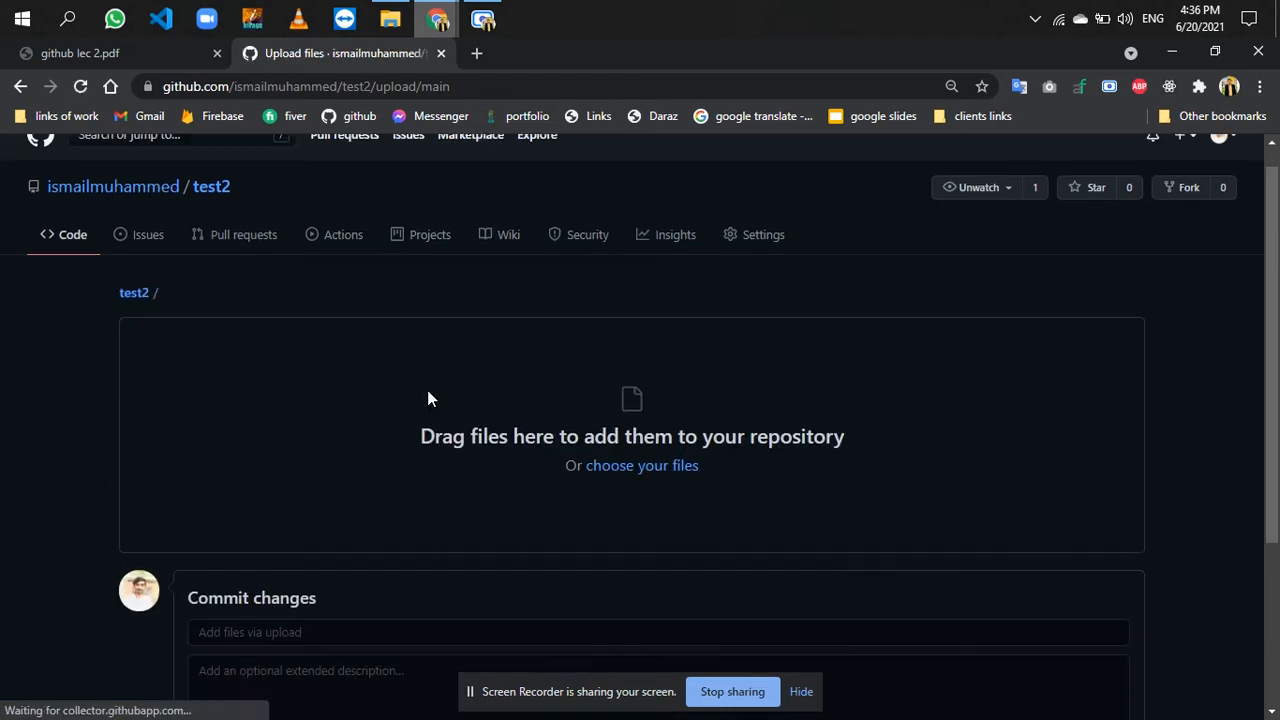
scroll(427, 398, "up", 1)
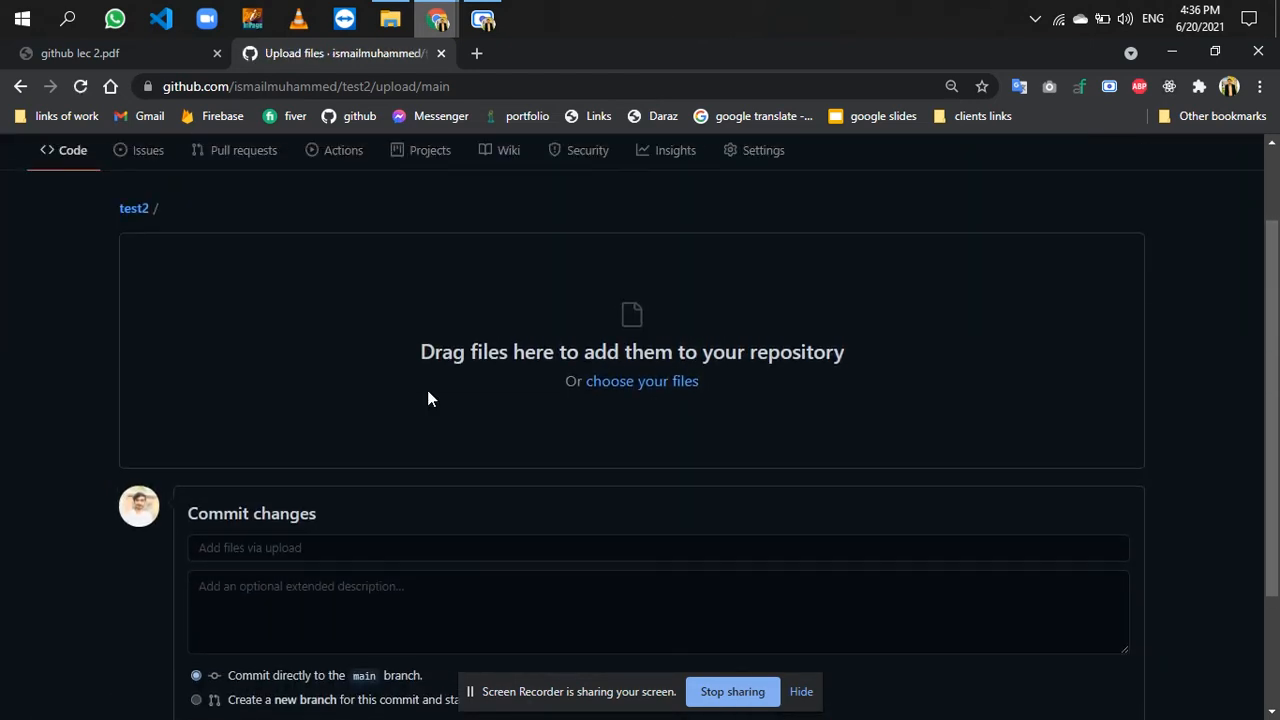
- Add the local HTML folder from the code directory in File Explorer to the test2 upload area
left_click(390, 18)
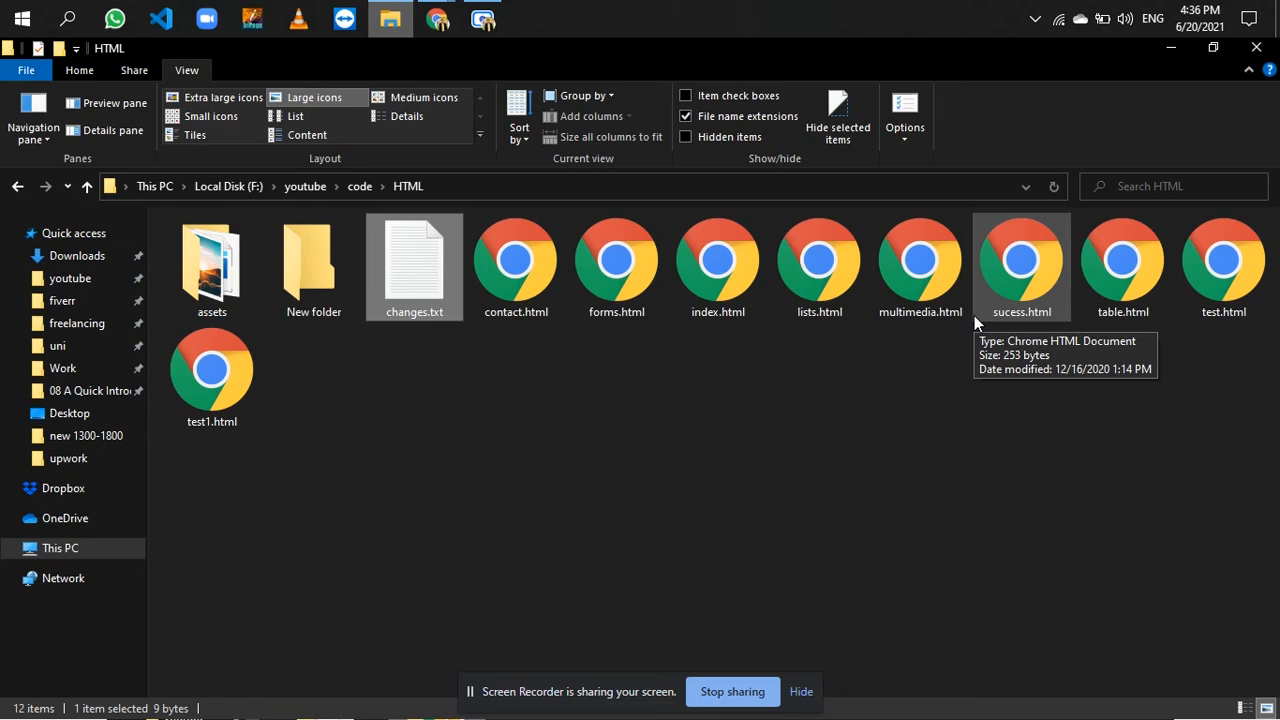
left_click(388, 10)
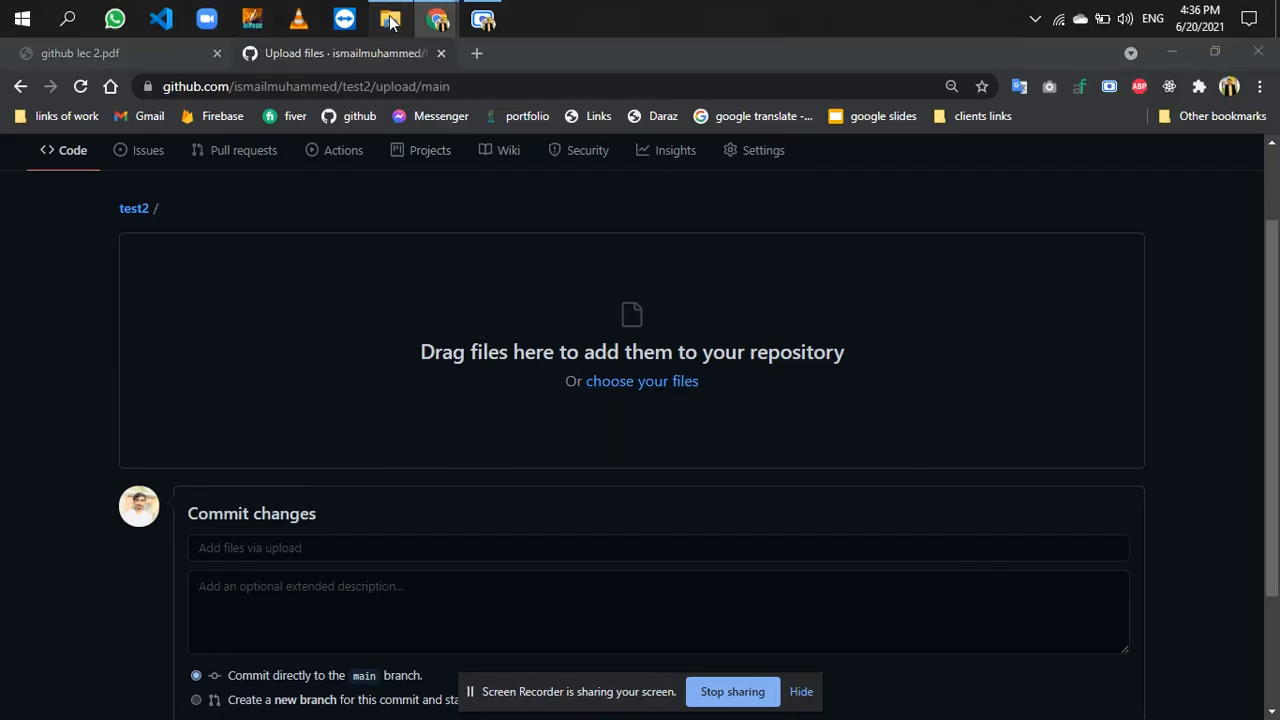
left_click(389, 19)
key("alt+Left")
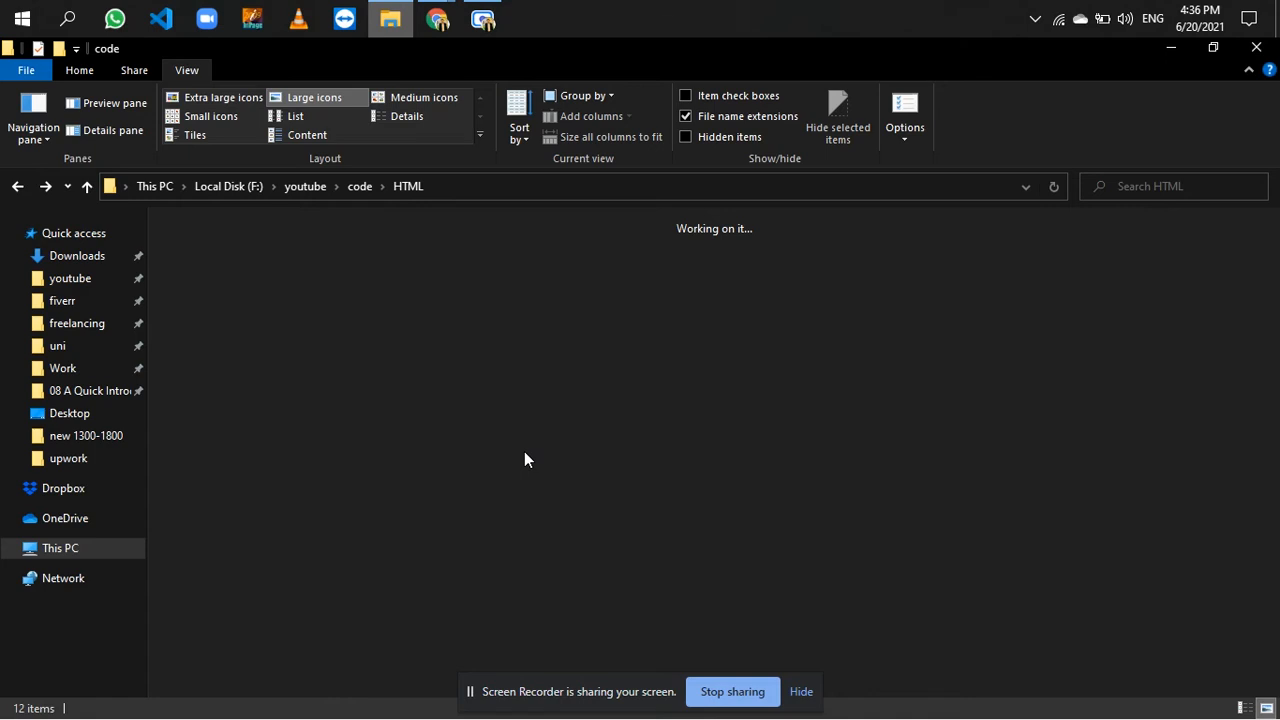
left_click_drag(336, 300, 637, 367)
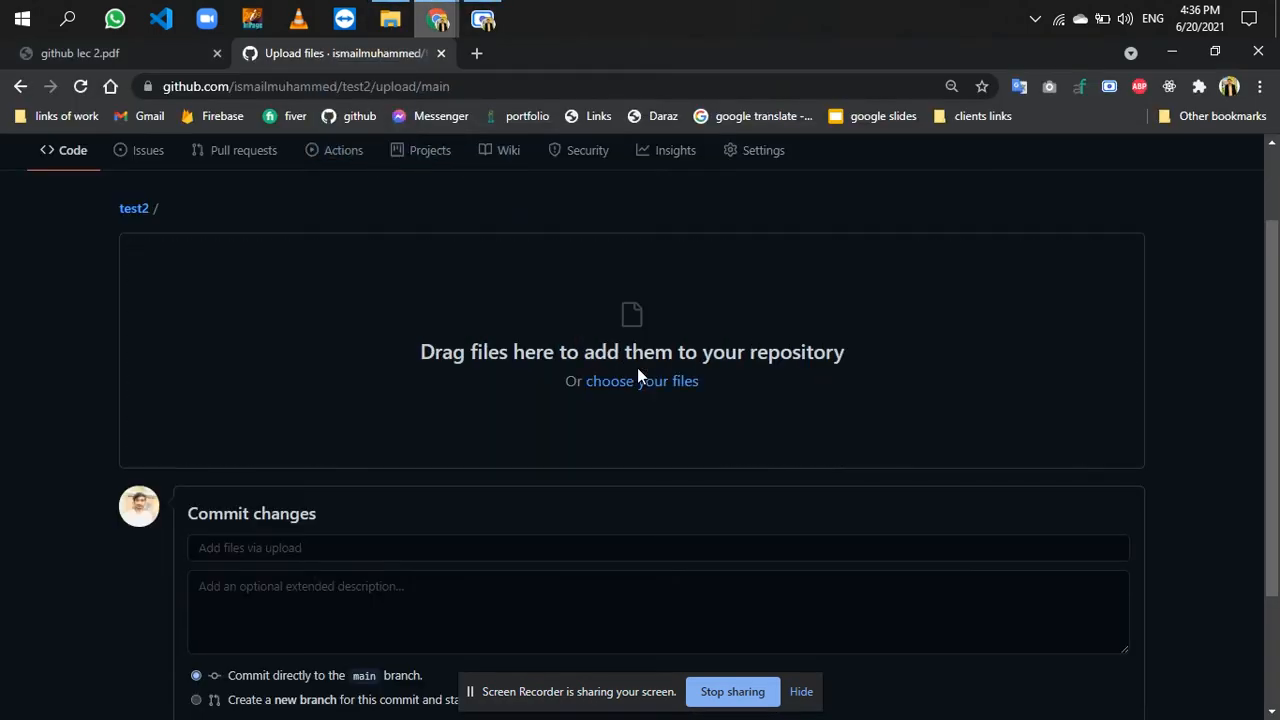
- Commit the uploaded files directly to the main branch with the message "readme + folder"
scroll(90, 554, "down", 2)
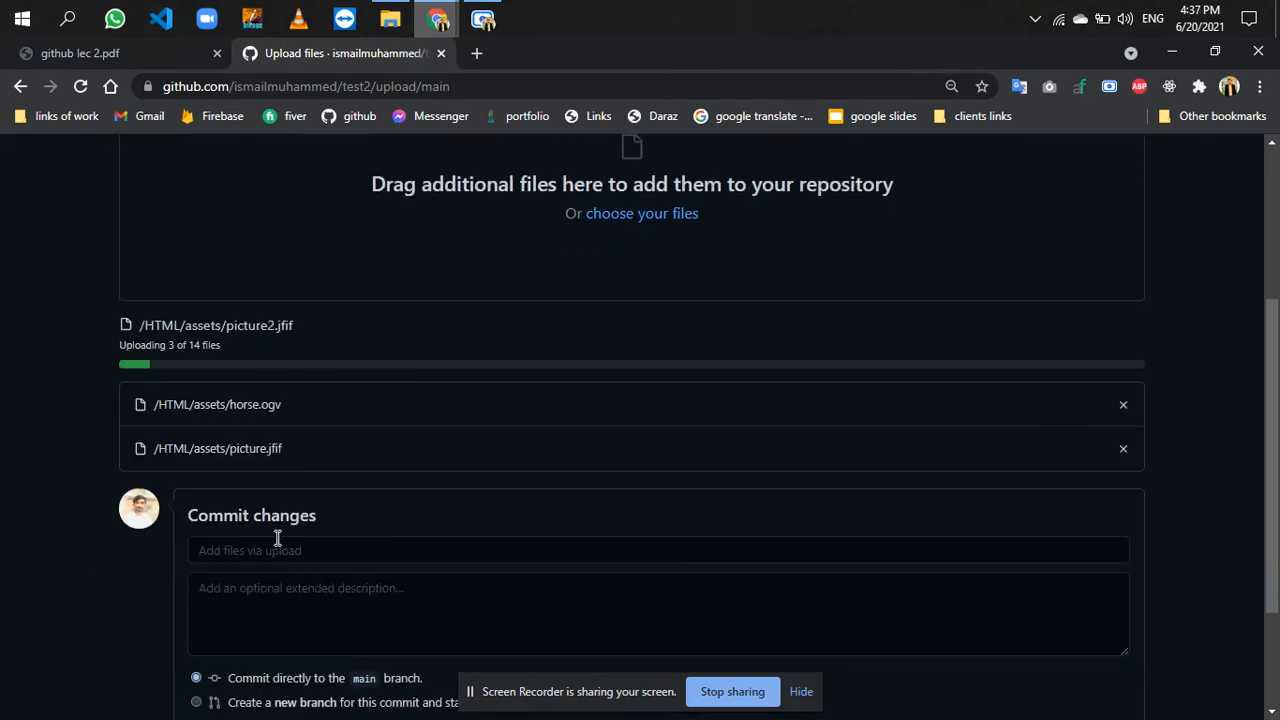
left_click(323, 591)
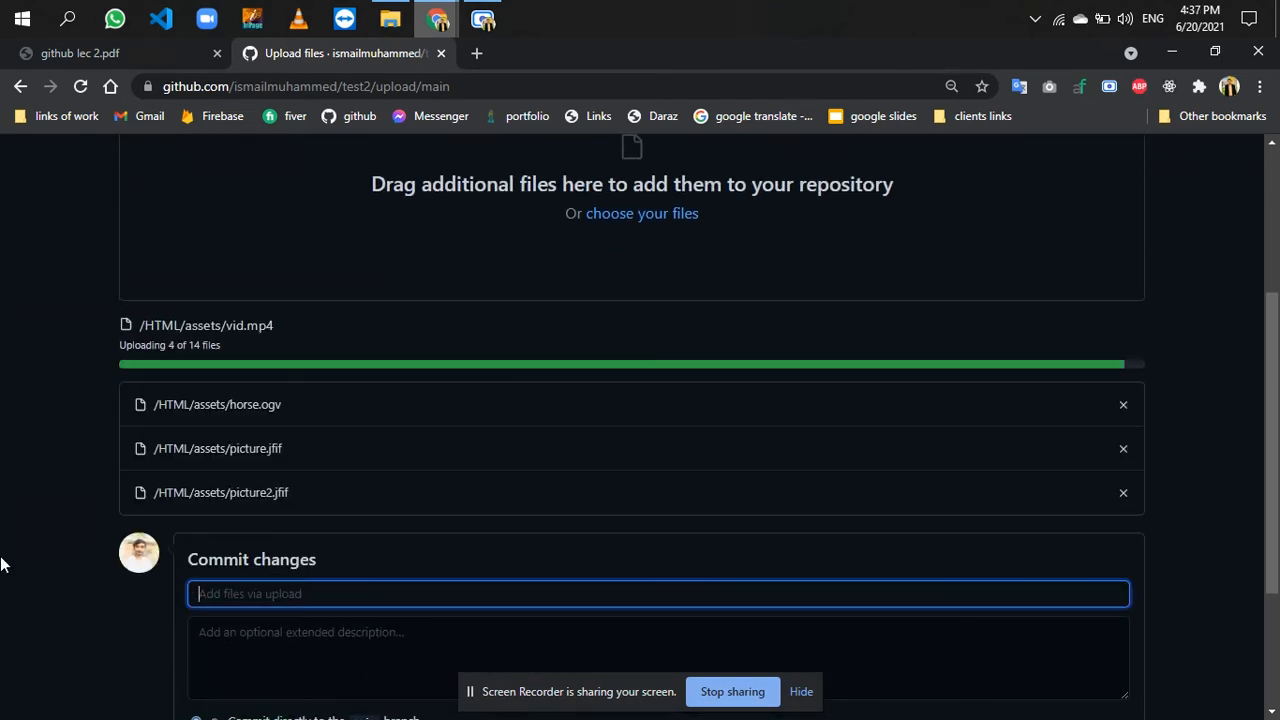
scroll(0, 565, "down", 2)
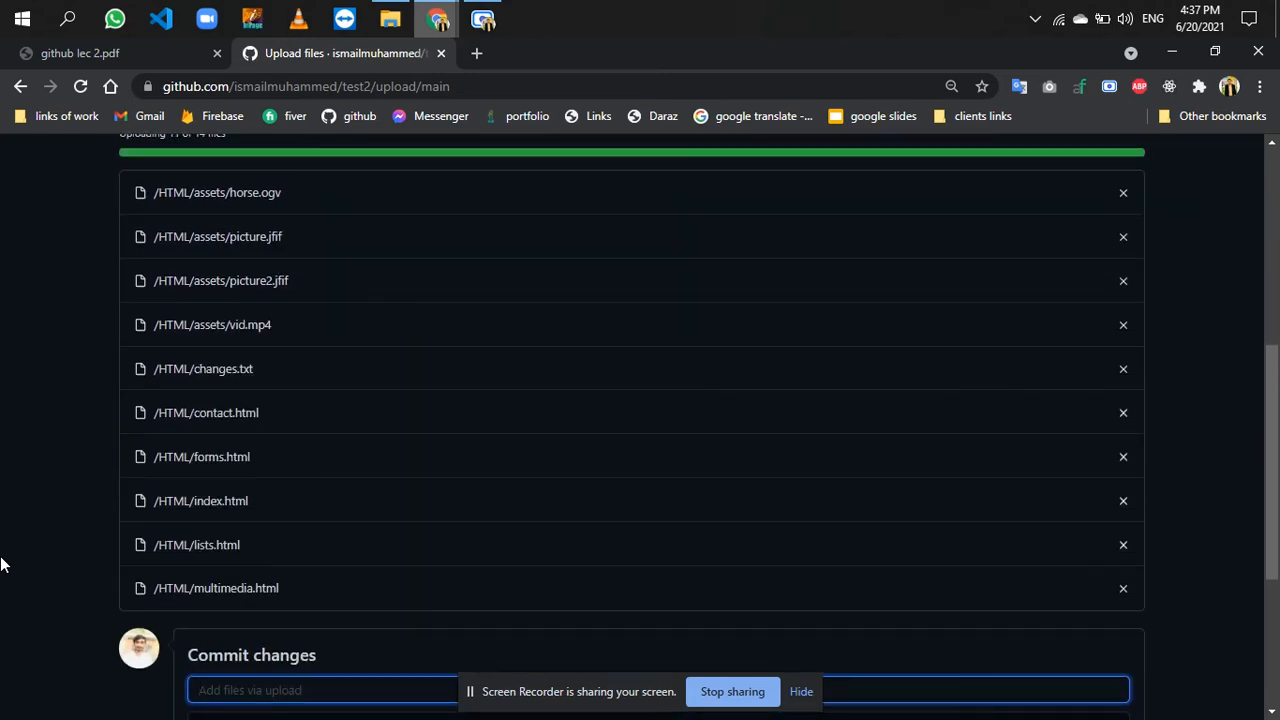
scroll(0, 565, "down", 4)
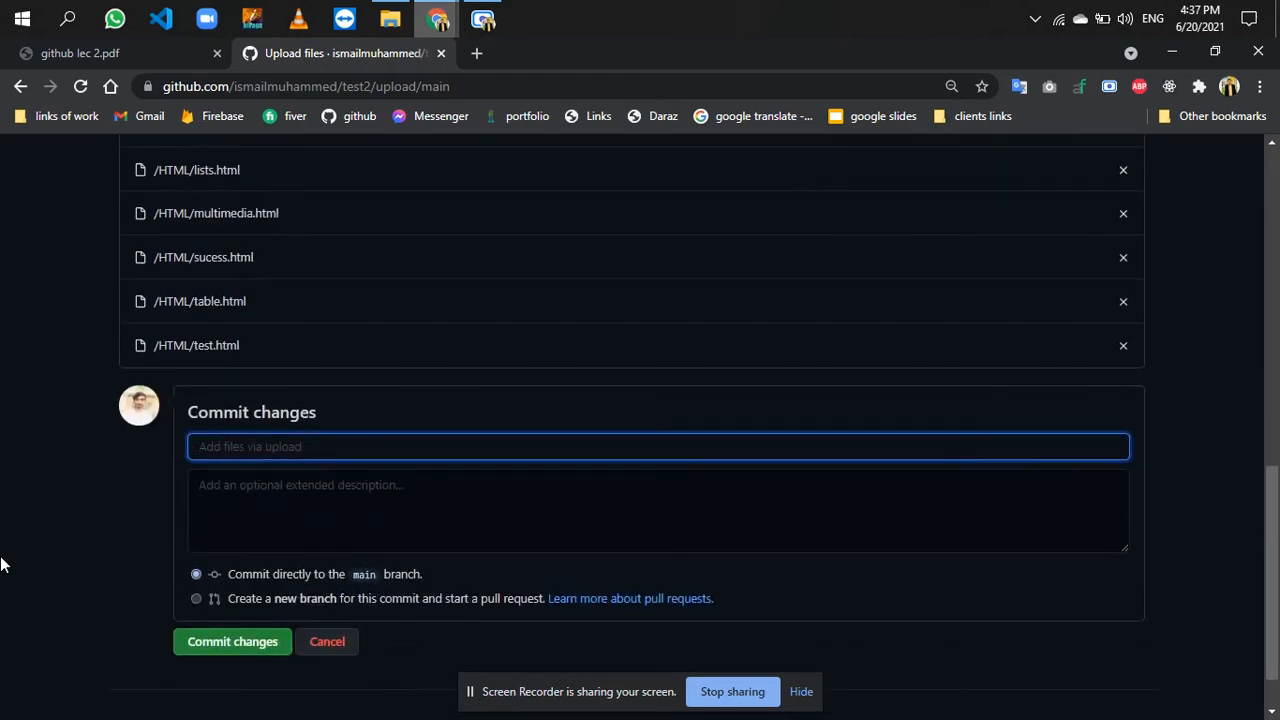
type("readme + folder")
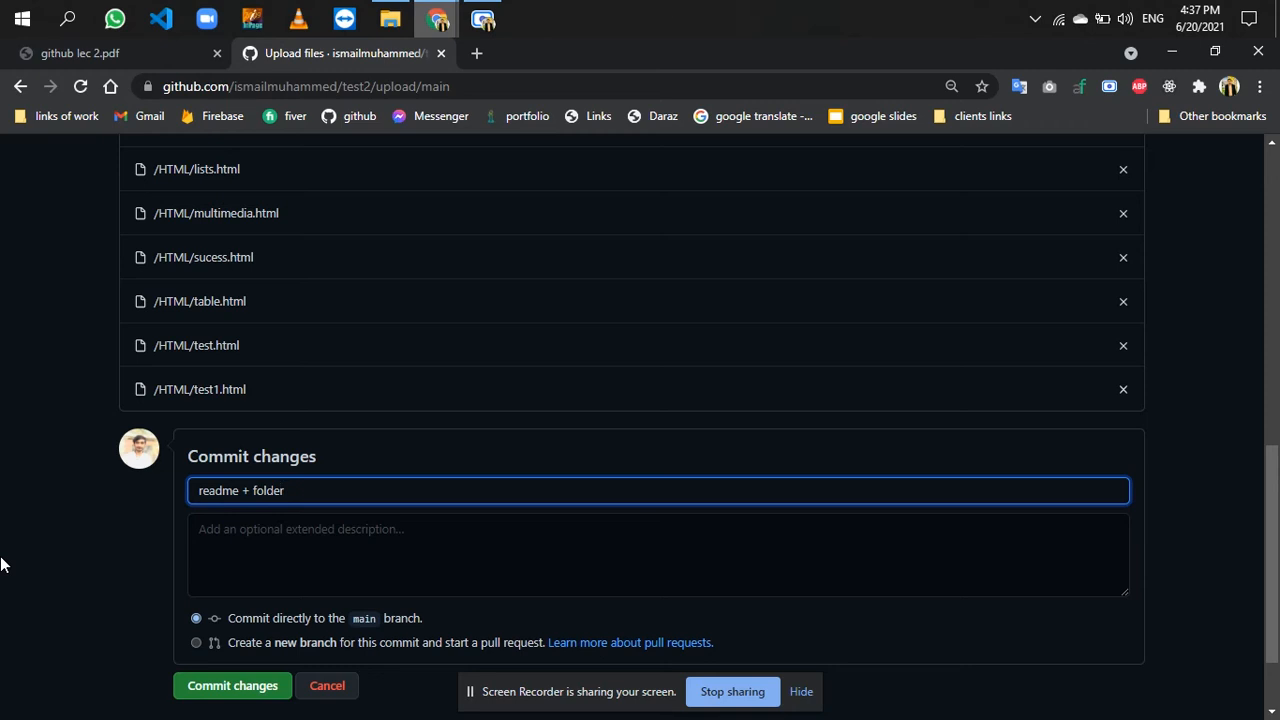
scroll(124, 579, "down", 1)
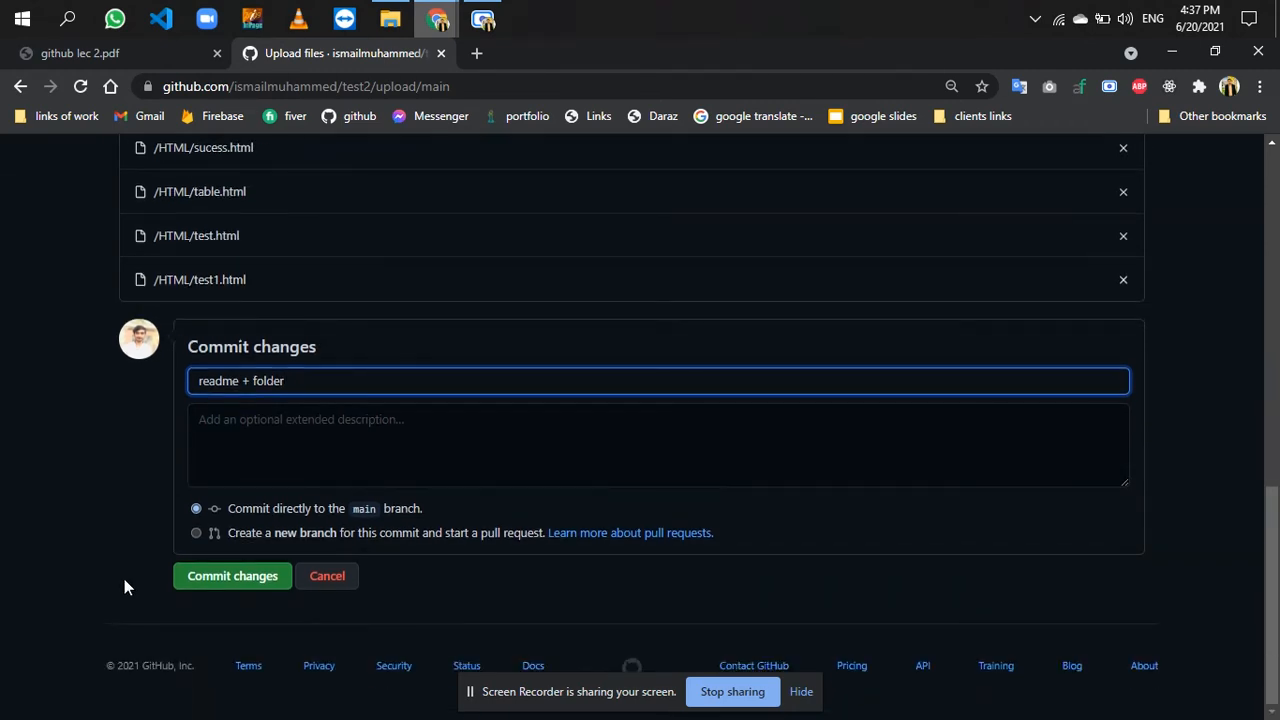
left_click(217, 587)
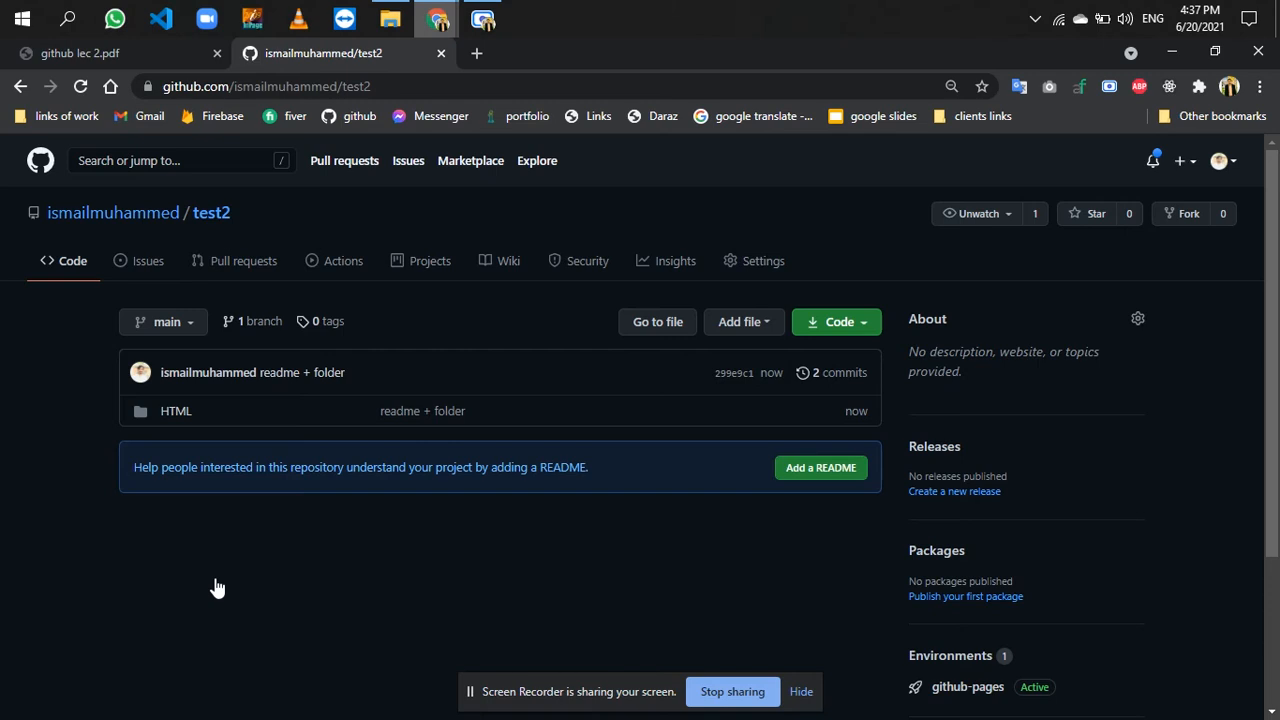
- Open the HTML folder in test2 and check changes.txt and the commit messages beside the files
left_click_drag(481, 414, 380, 412)
left_click(377, 412)
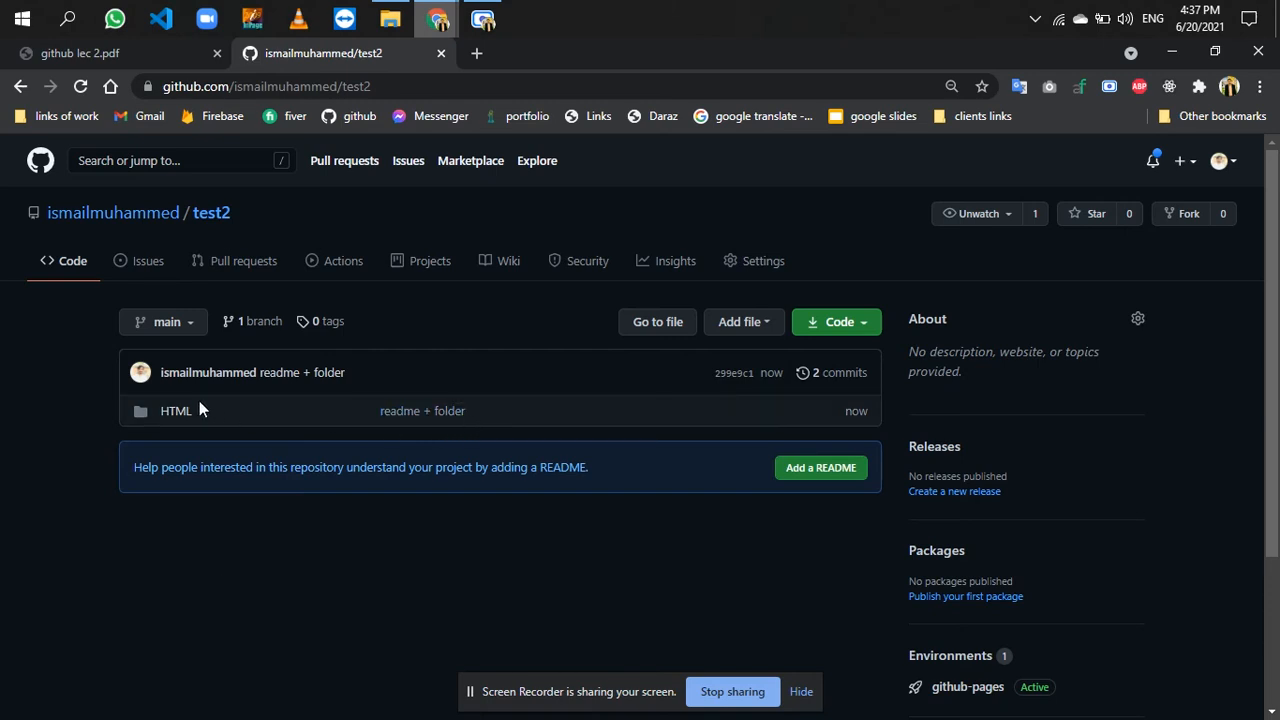
left_click(176, 411)
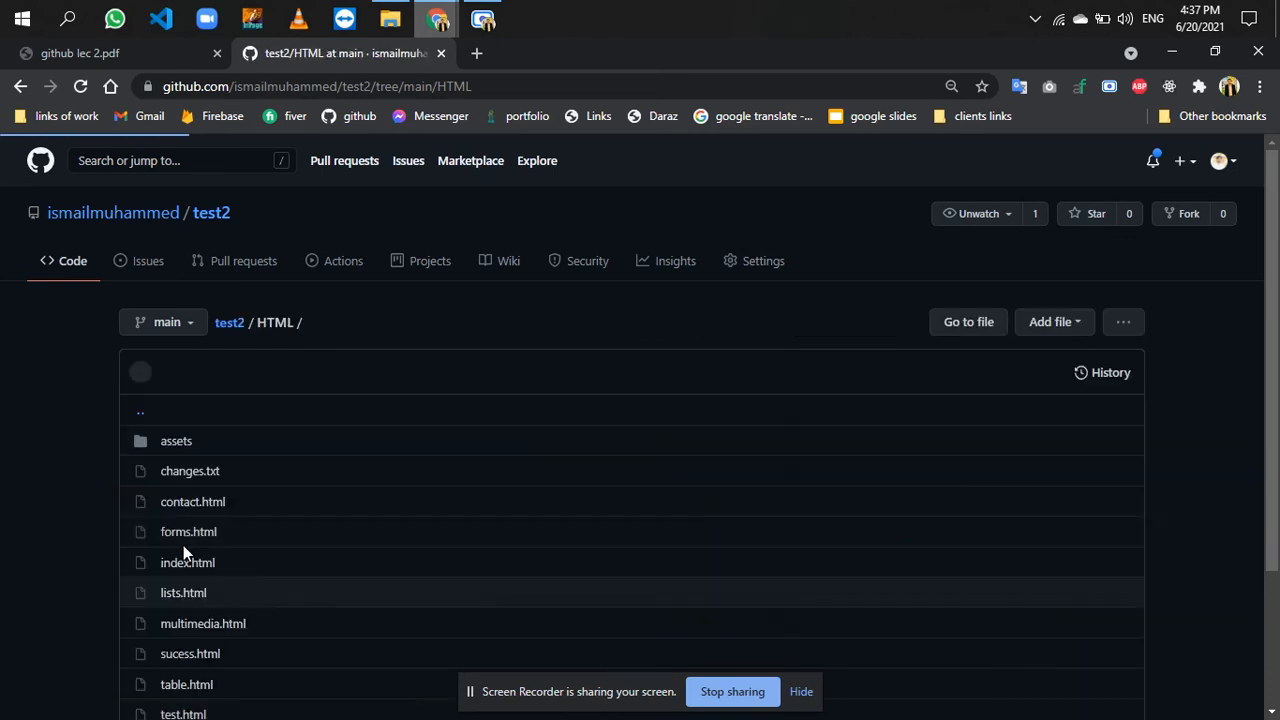
scroll(190, 548, "down", 3)
left_click_drag(228, 288, 165, 298)
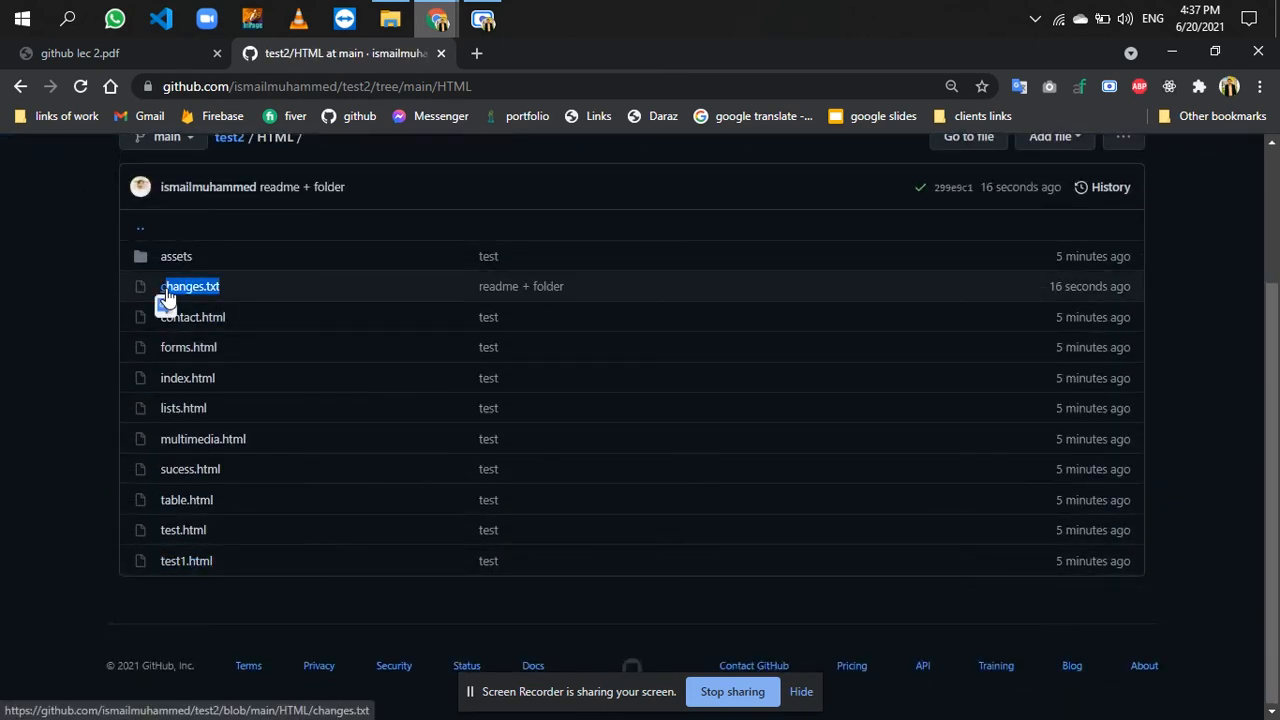
scroll(397, 341, "up", 2)
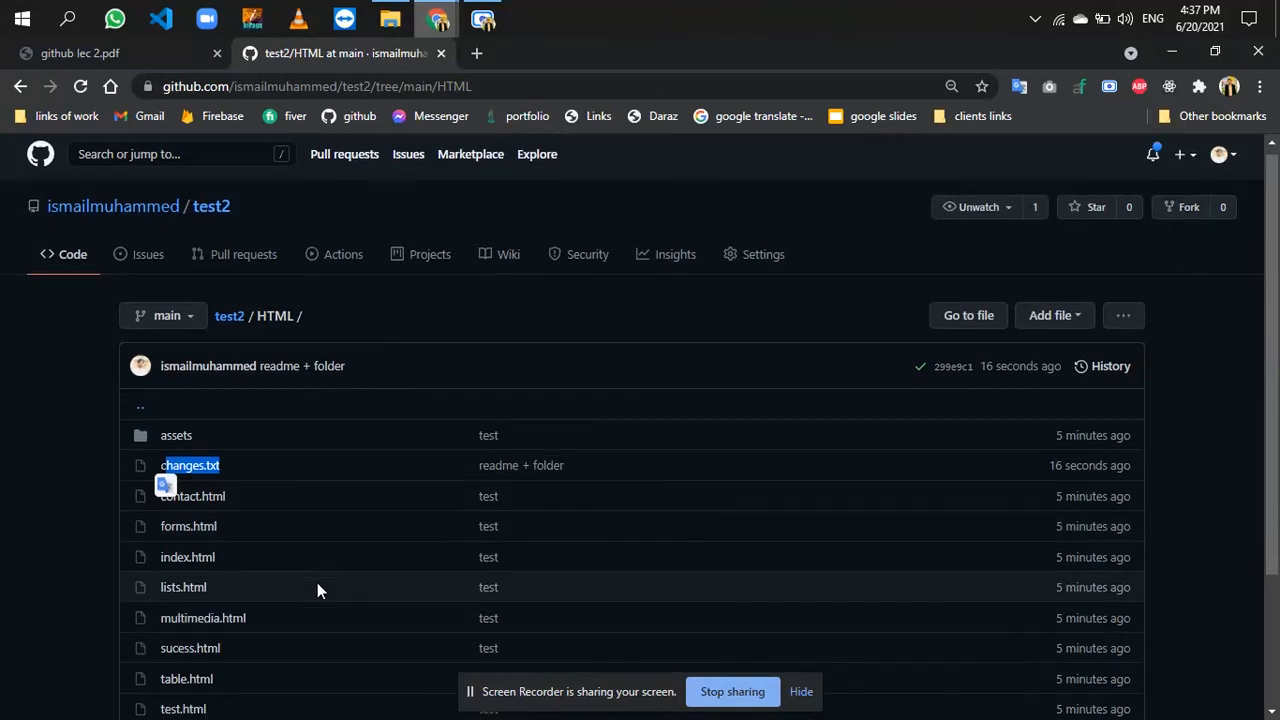
scroll(317, 590, "down", 1)
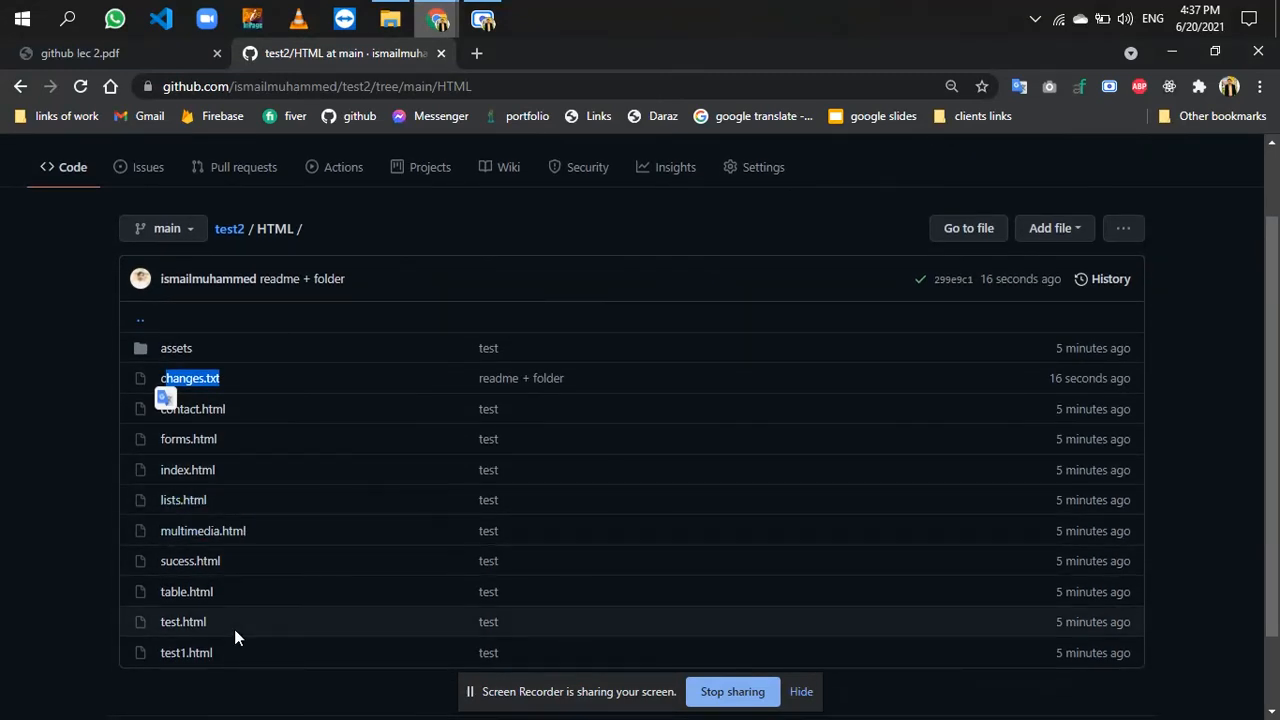
- Switch to File Explorer, enter the local HTML folder and try to open contact.html with Visual Studio Code
left_click(390, 18)
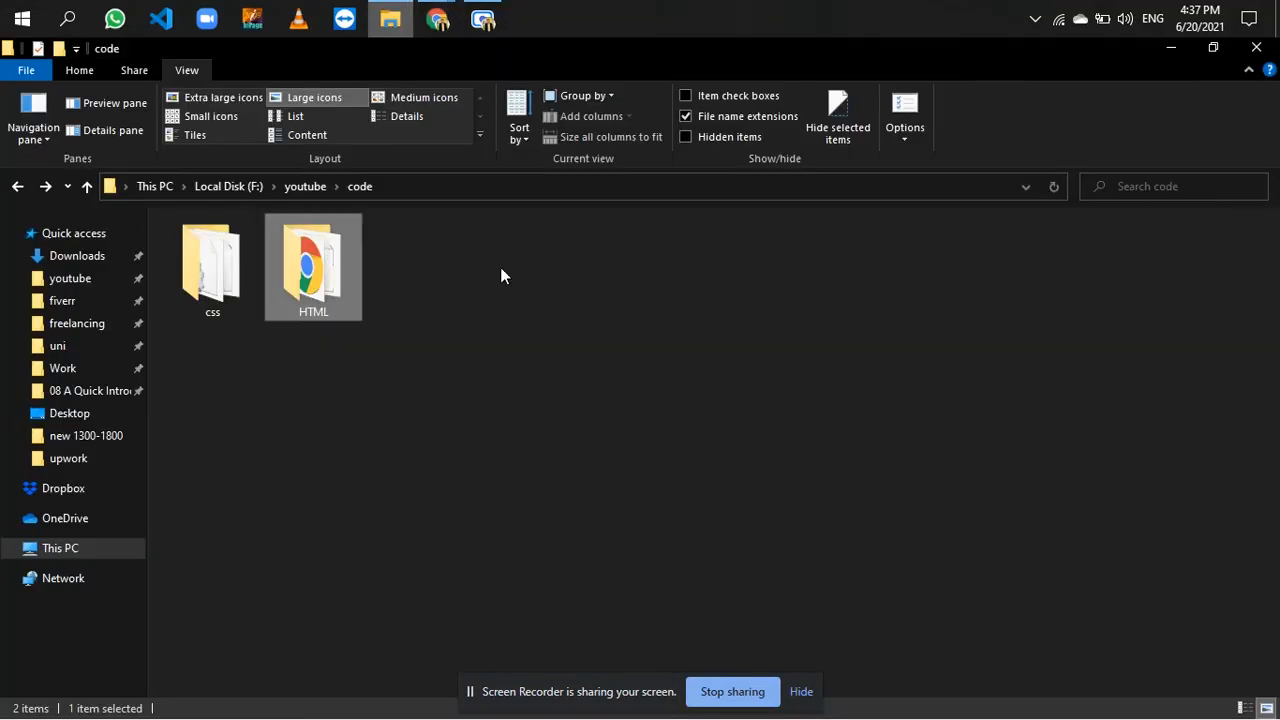
double_click(304, 293)
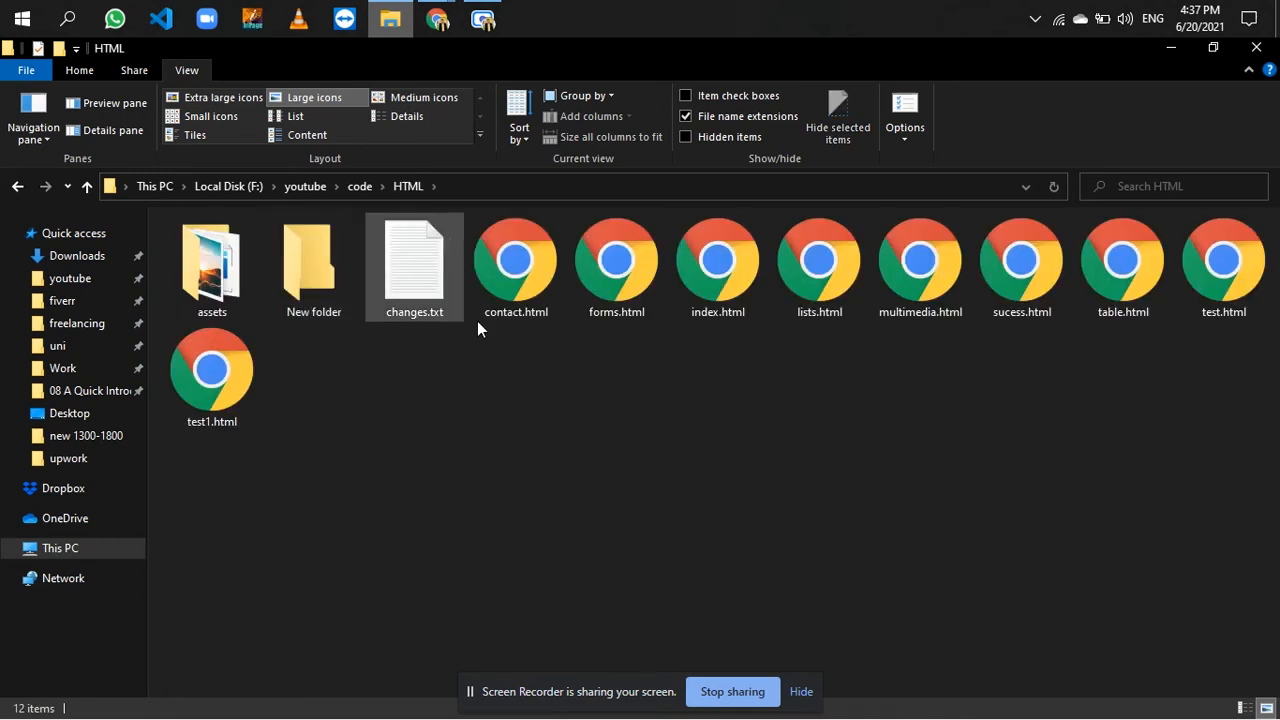
double_click(515, 318)
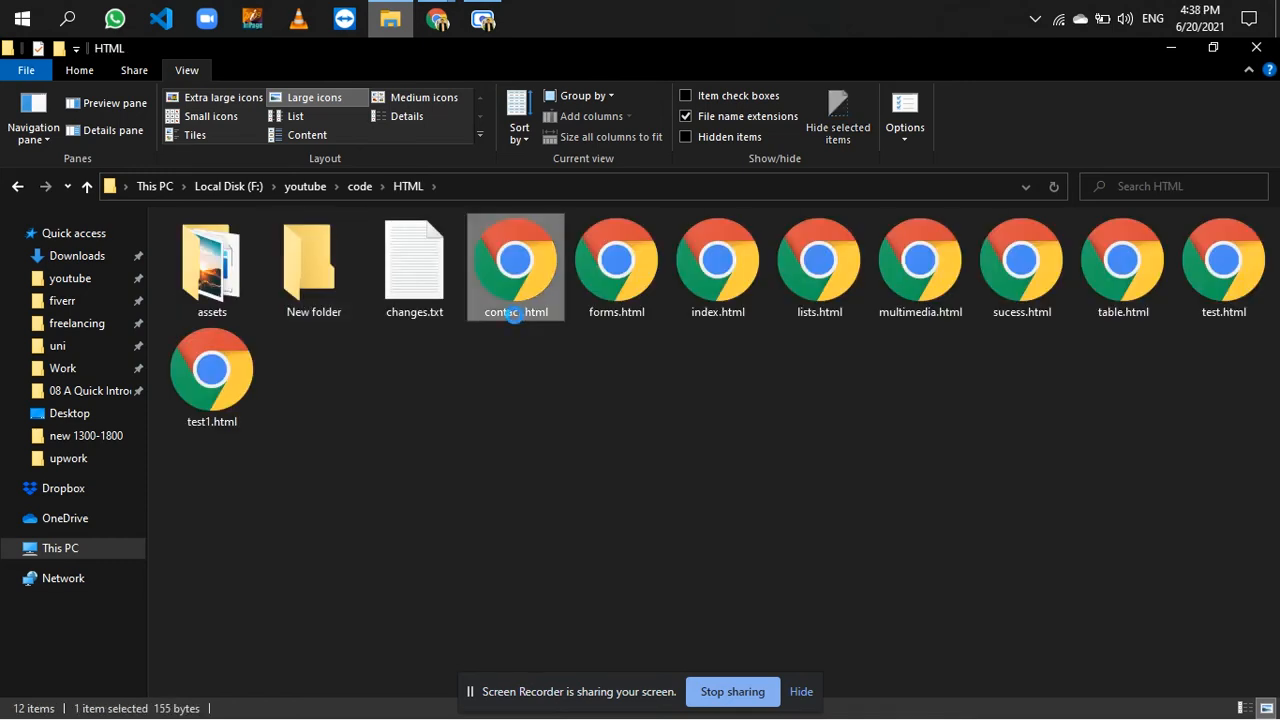
right_click(514, 314)
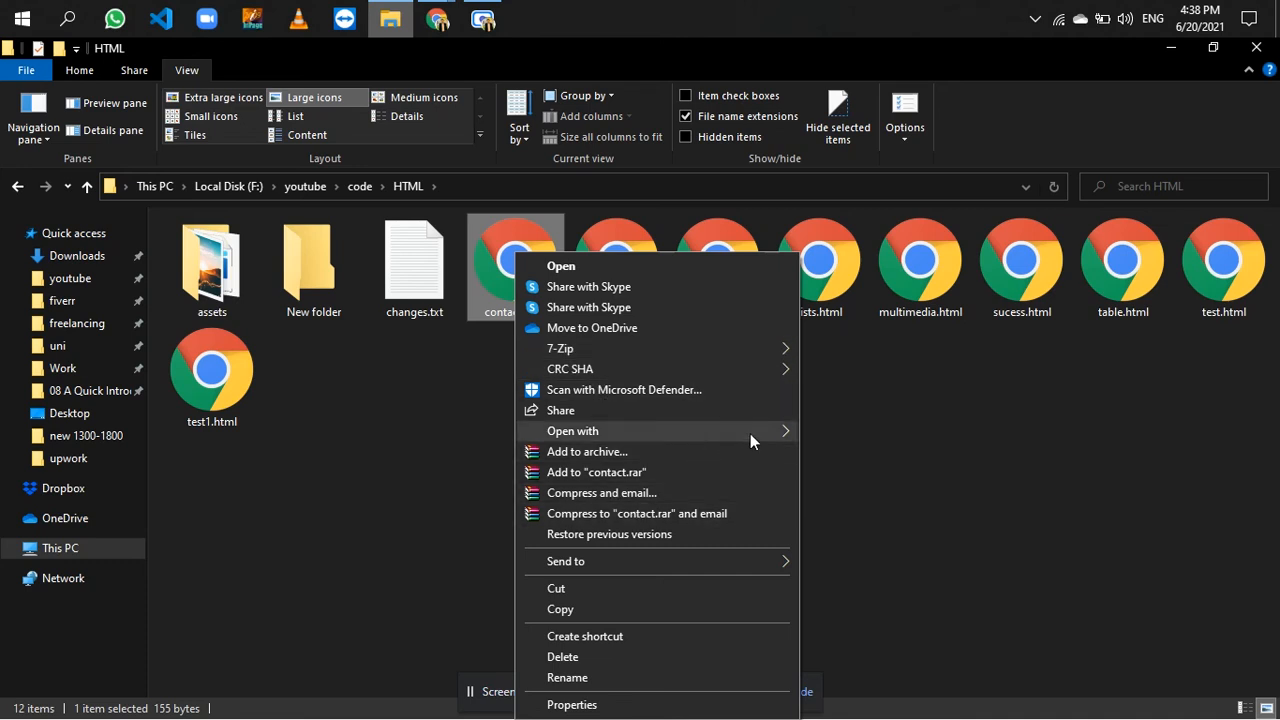
mouse_move(750, 433)
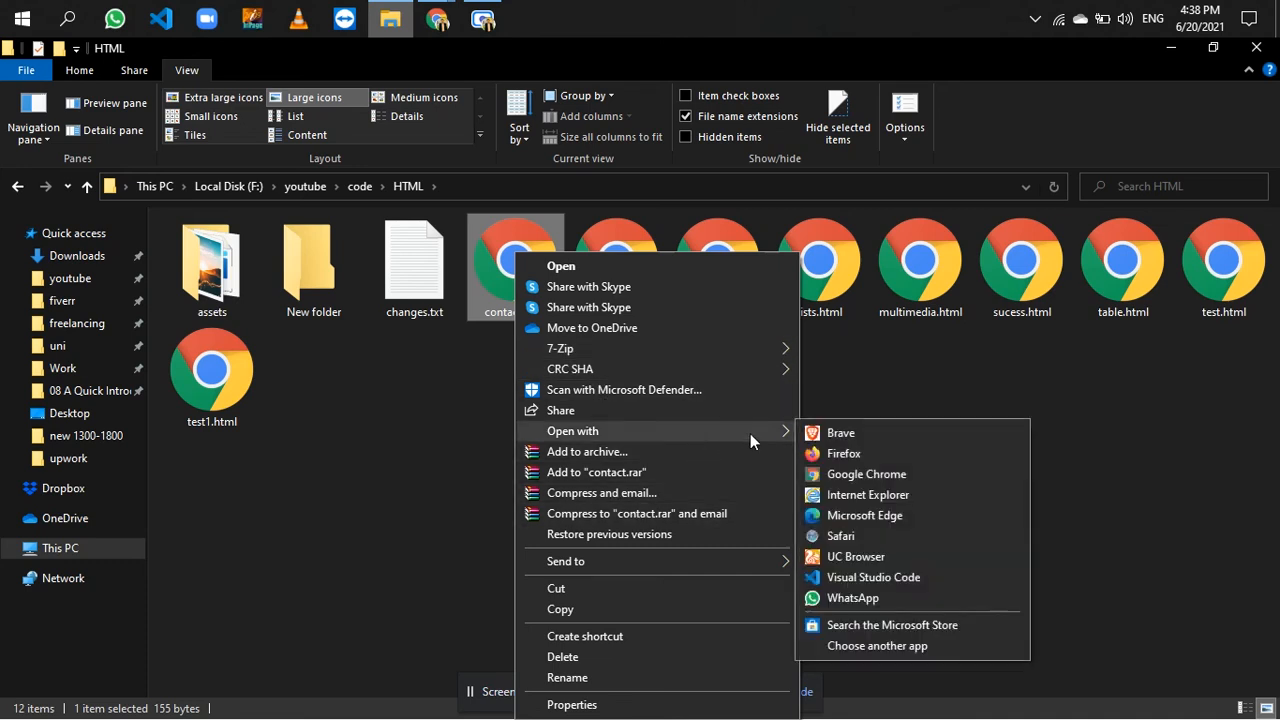
left_click(850, 578)
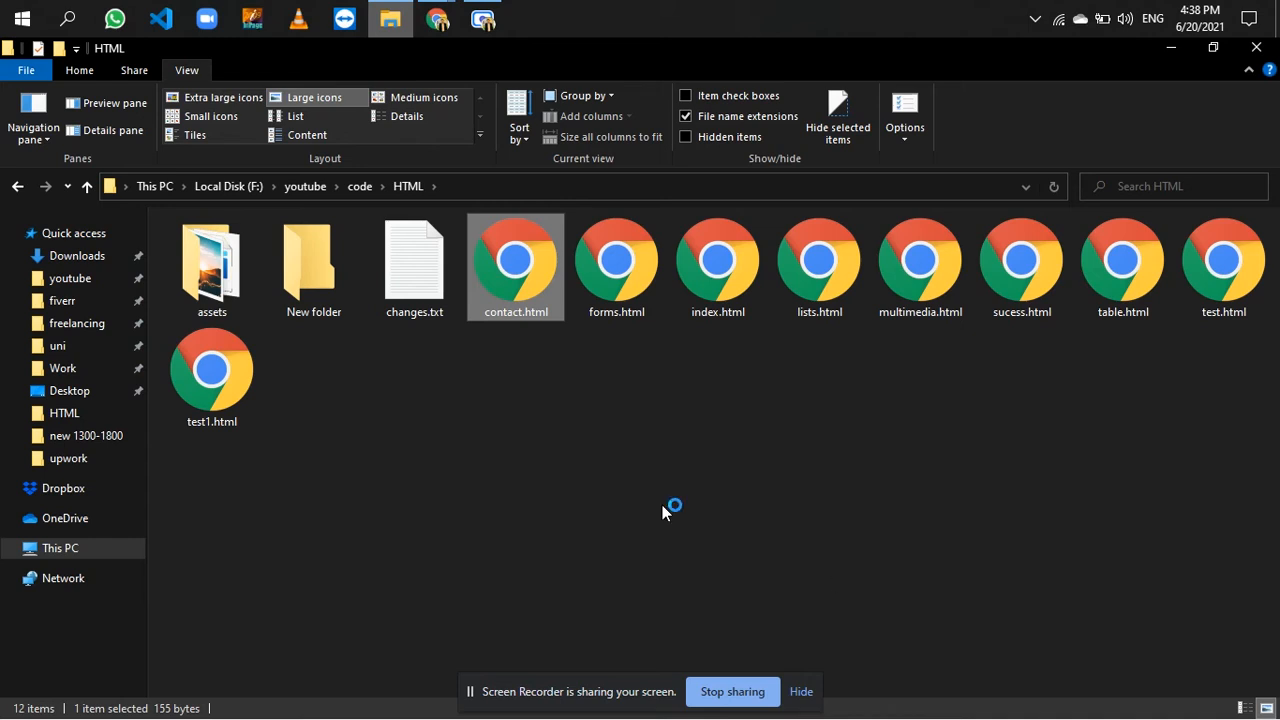
- Switch back to Chrome, open changes.txt in test2's HTML folder and review its text
mouse_move(437, 22)
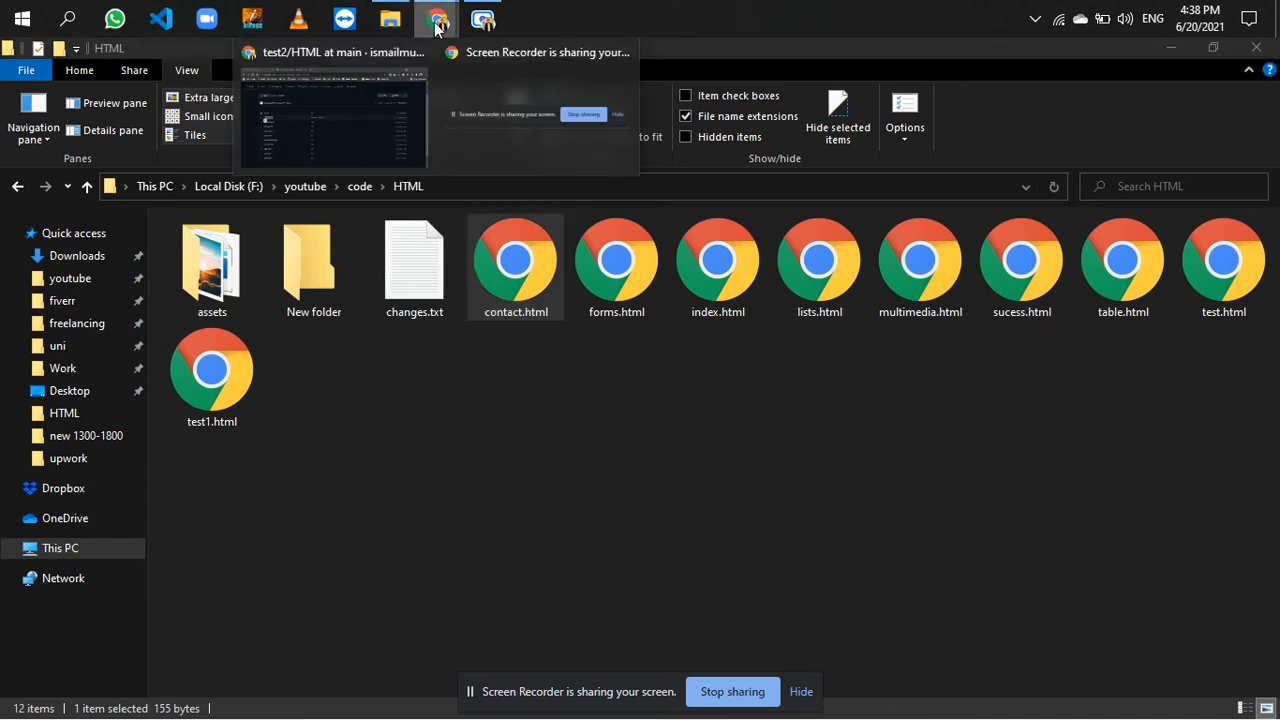
left_click(325, 125)
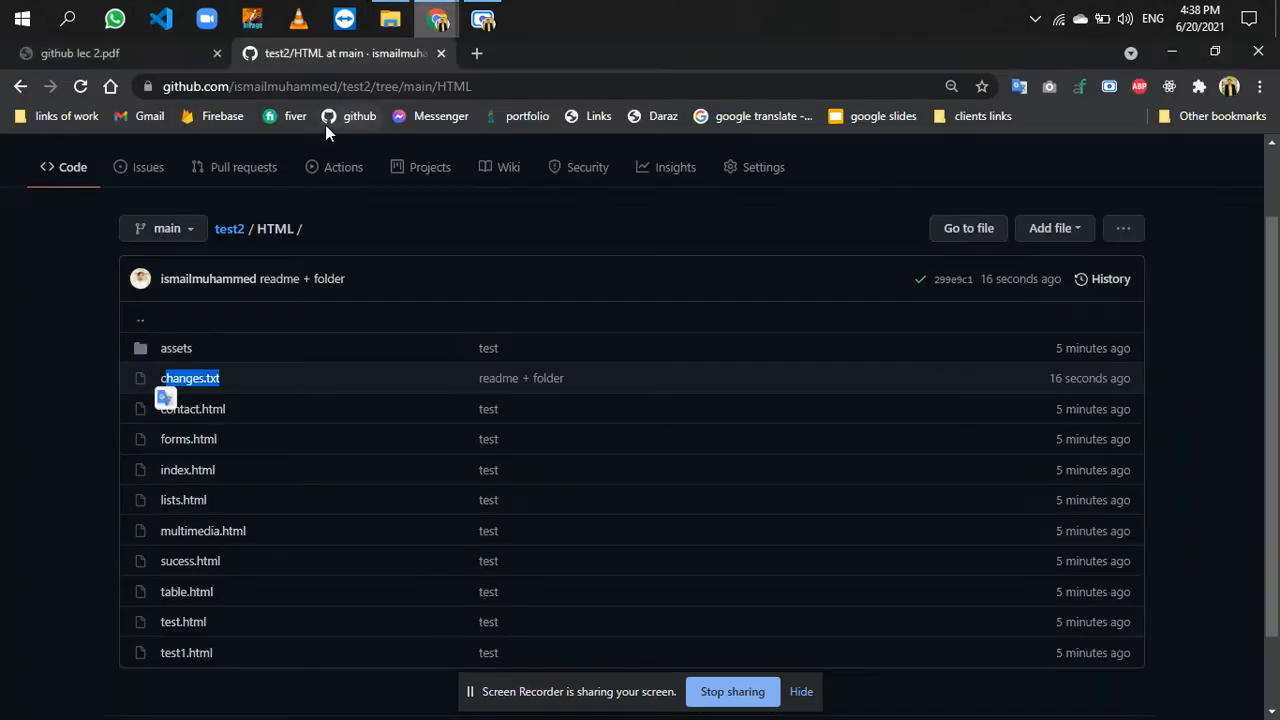
left_click(214, 382)
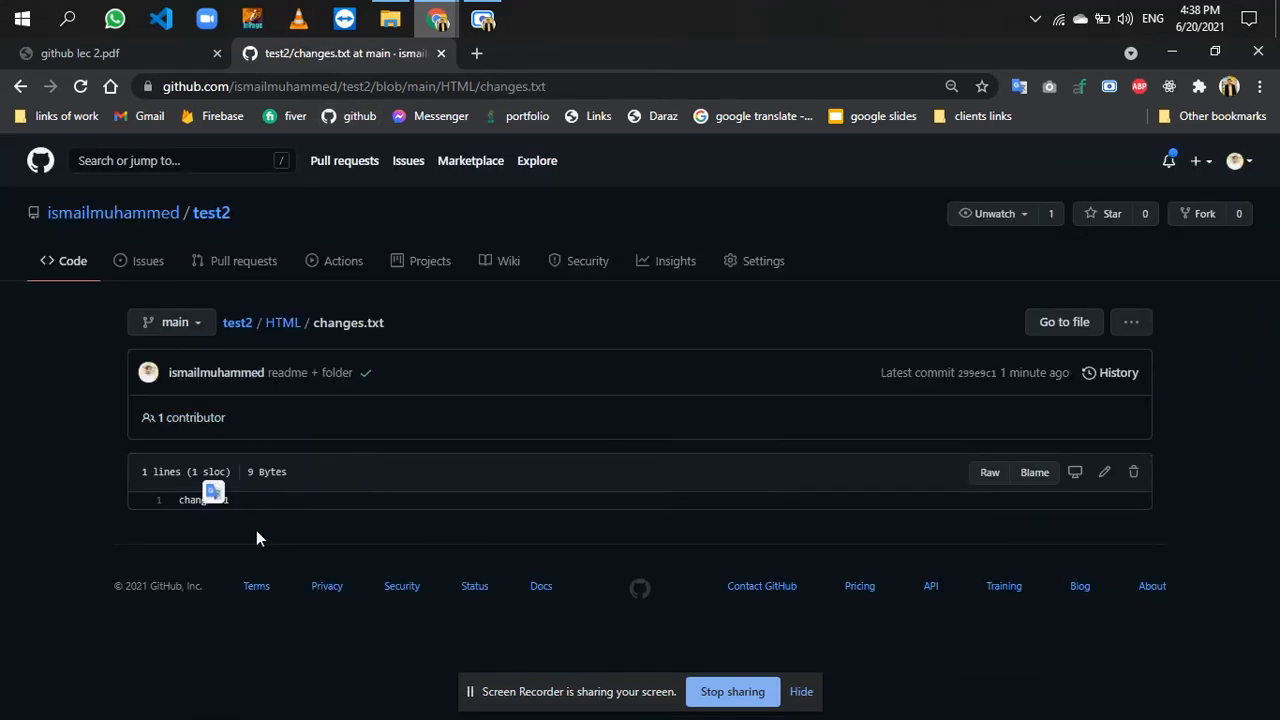
left_click_drag(234, 498, 175, 502)
left_click(297, 536)
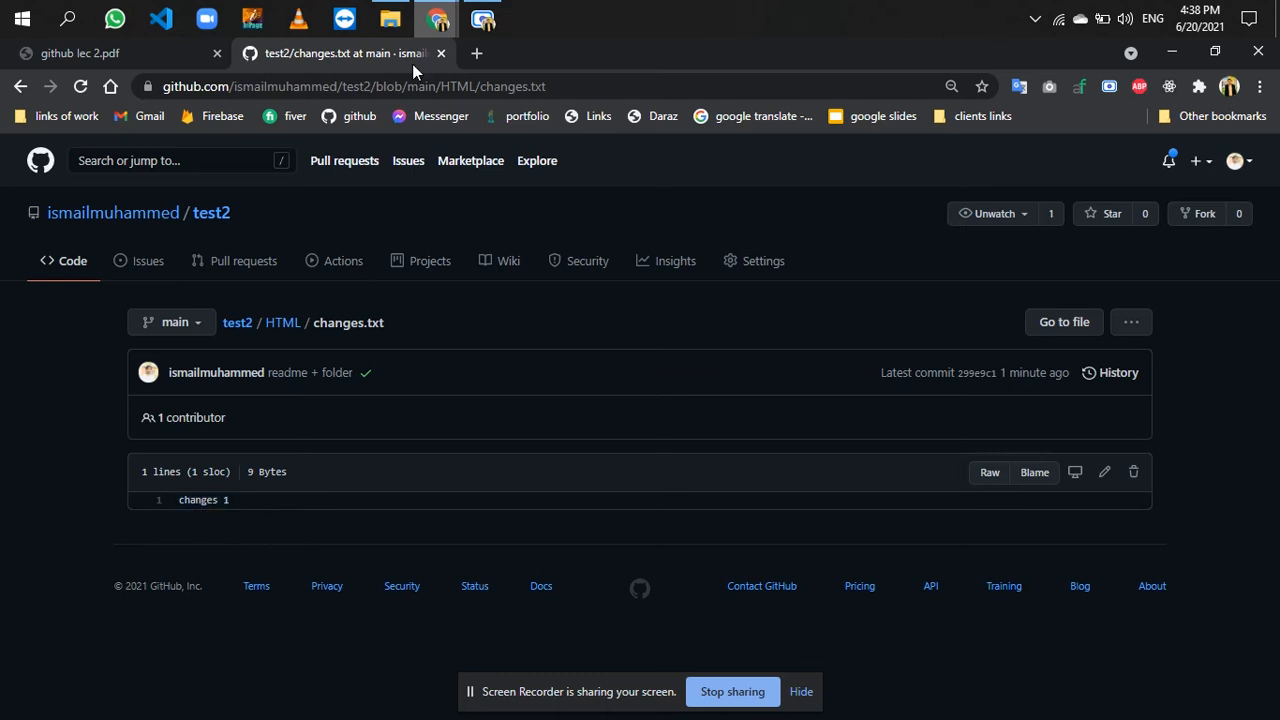
- Switch to File Explorer, open changes.txt in the local HTML folder, change its text to "changes 2", save and close it
left_click(377, 9)
left_click(406, 272)
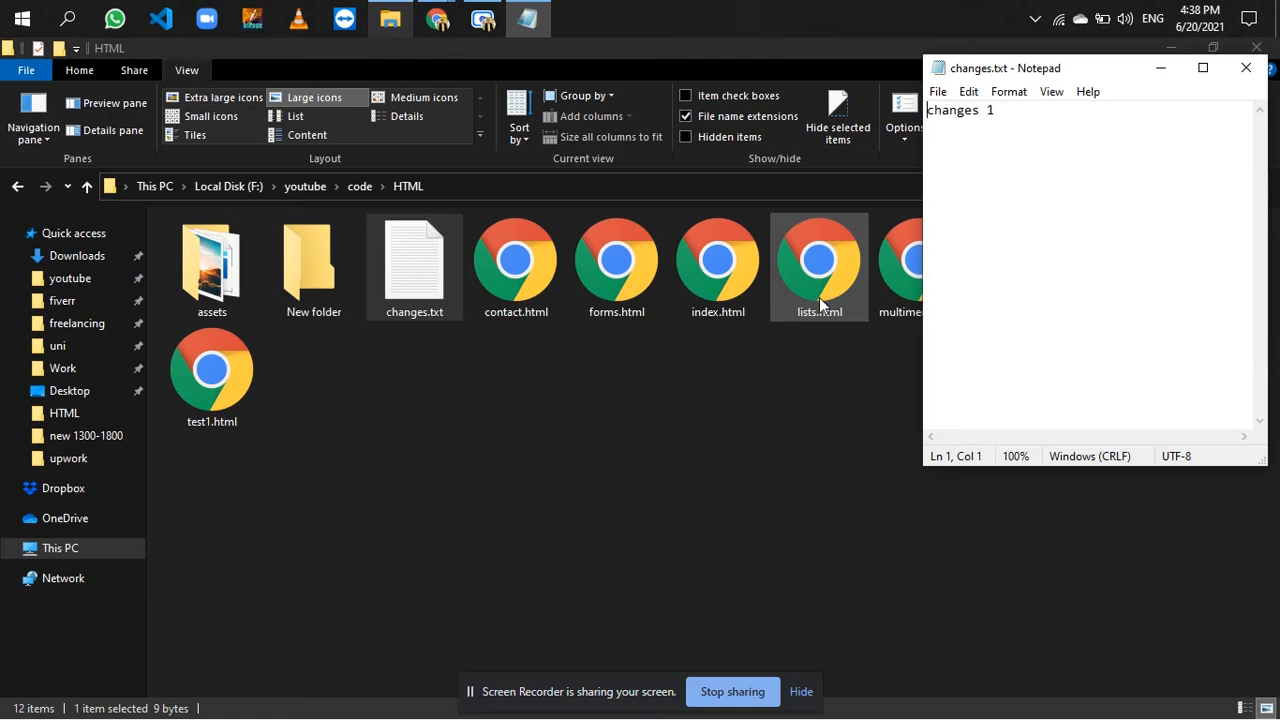
left_click(1069, 137)
key("BackSpace")
type("2")
key("ctrl+s")
key("ctrl+a")
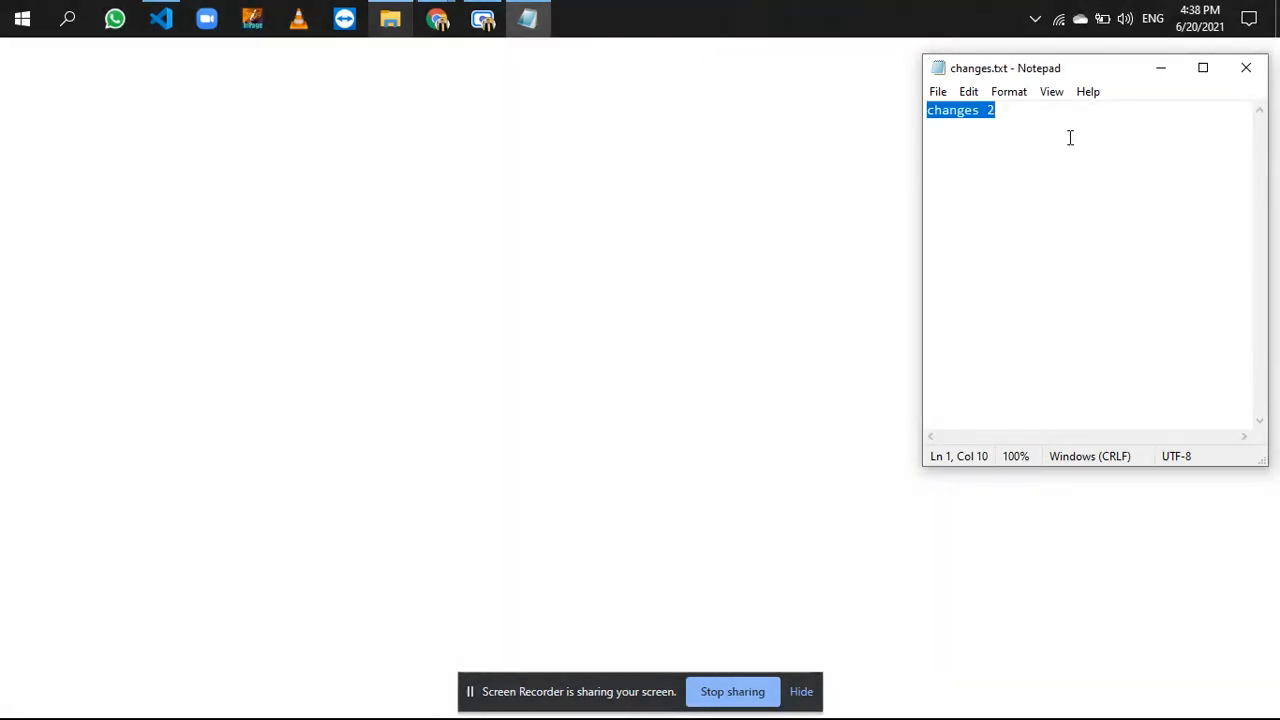
left_click(1246, 67)
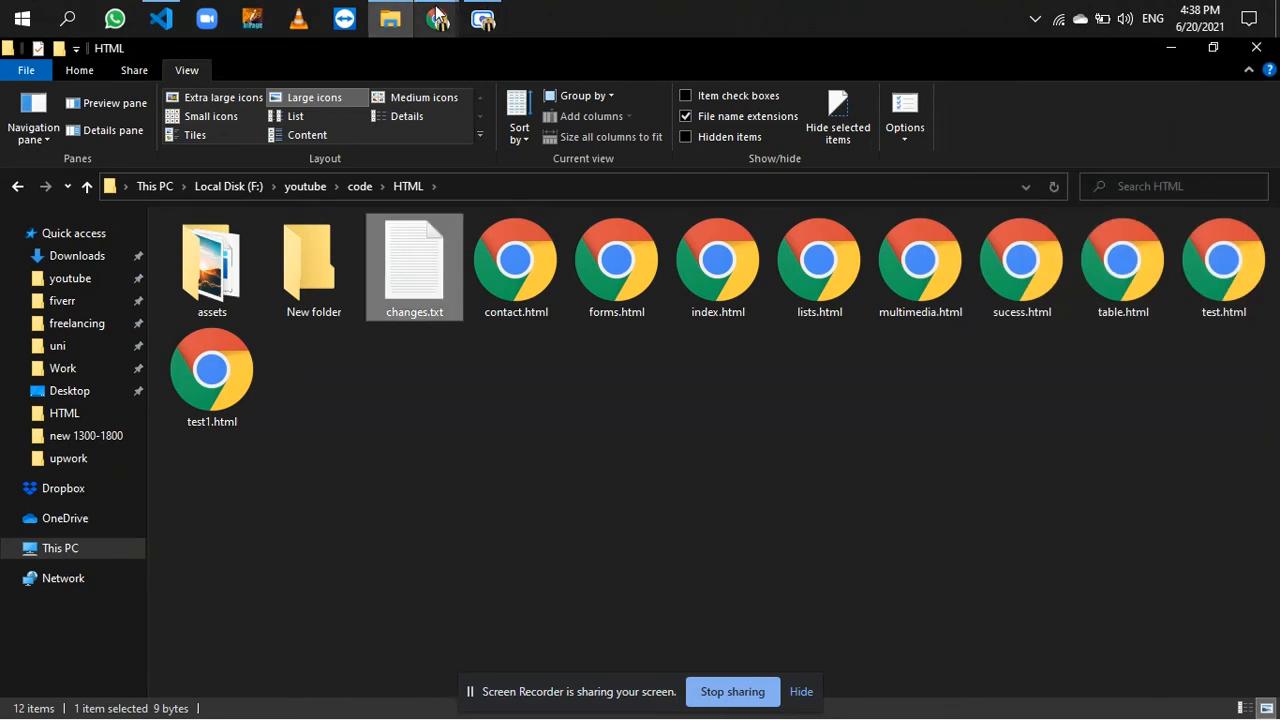
- Switch back to Chrome and open the file upload page of the test2 repository
mouse_move(437, 12)
left_click(371, 109)
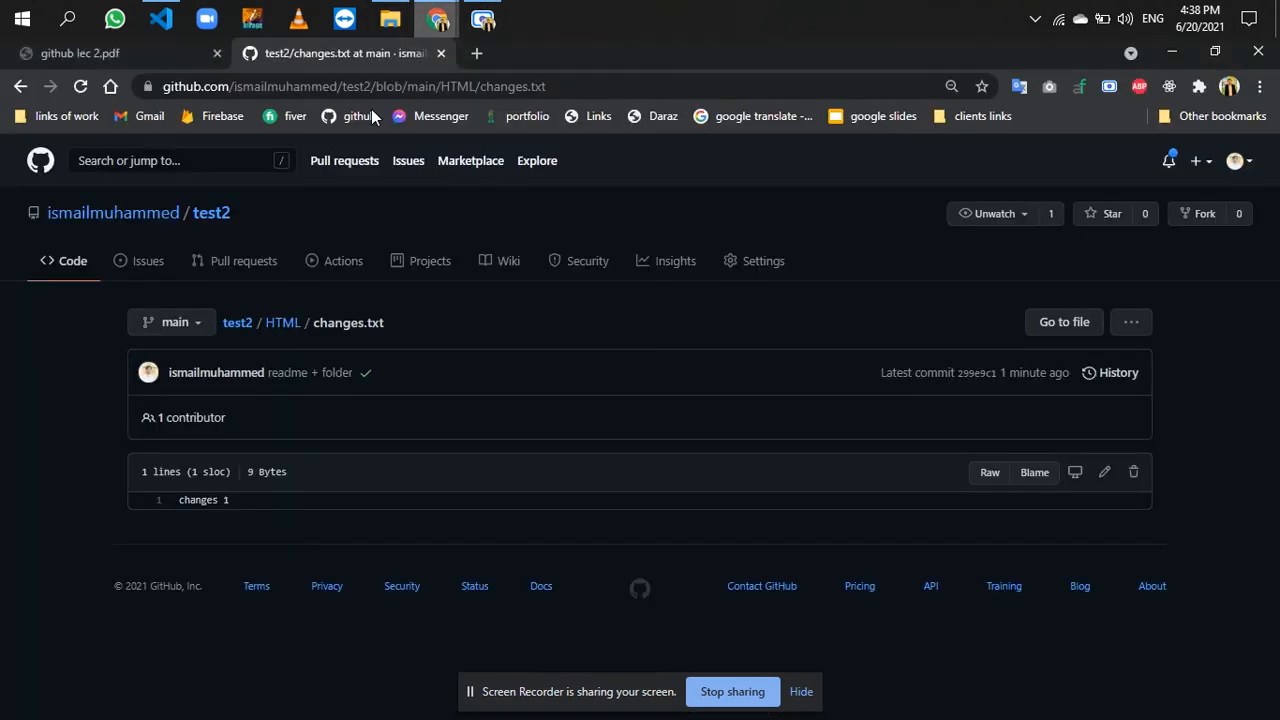
left_click(211, 214)
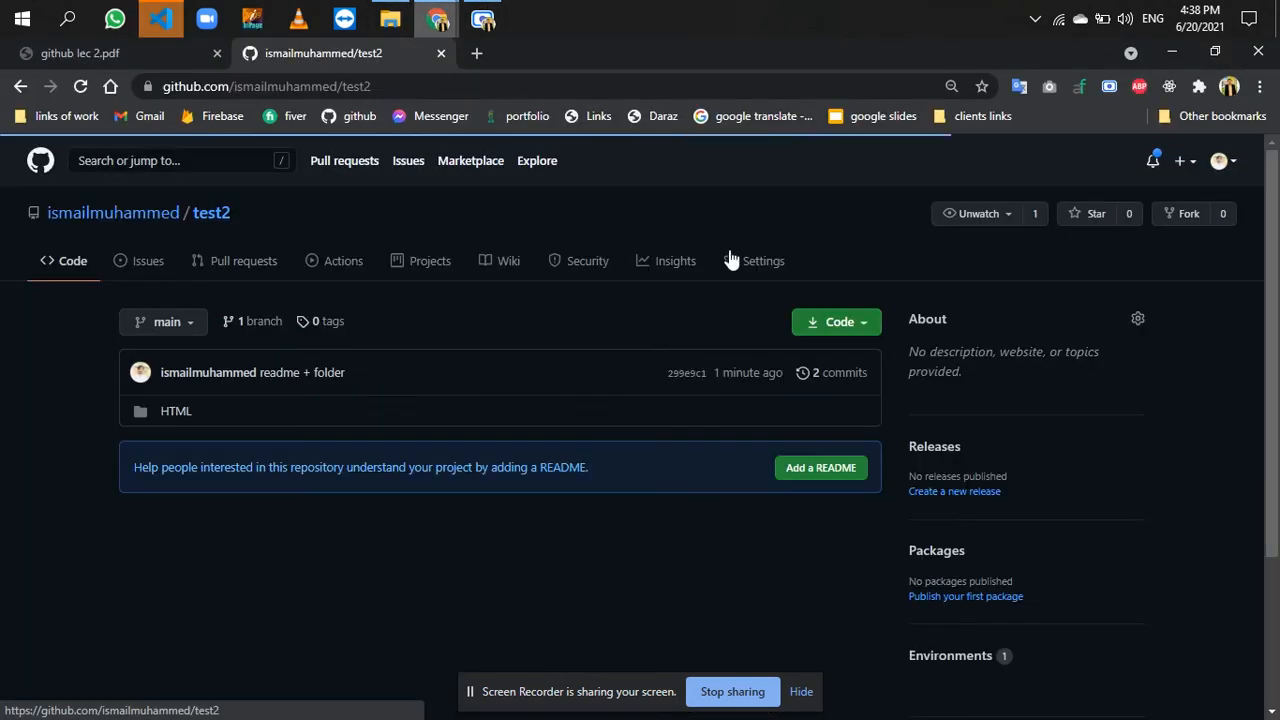
left_click(743, 322)
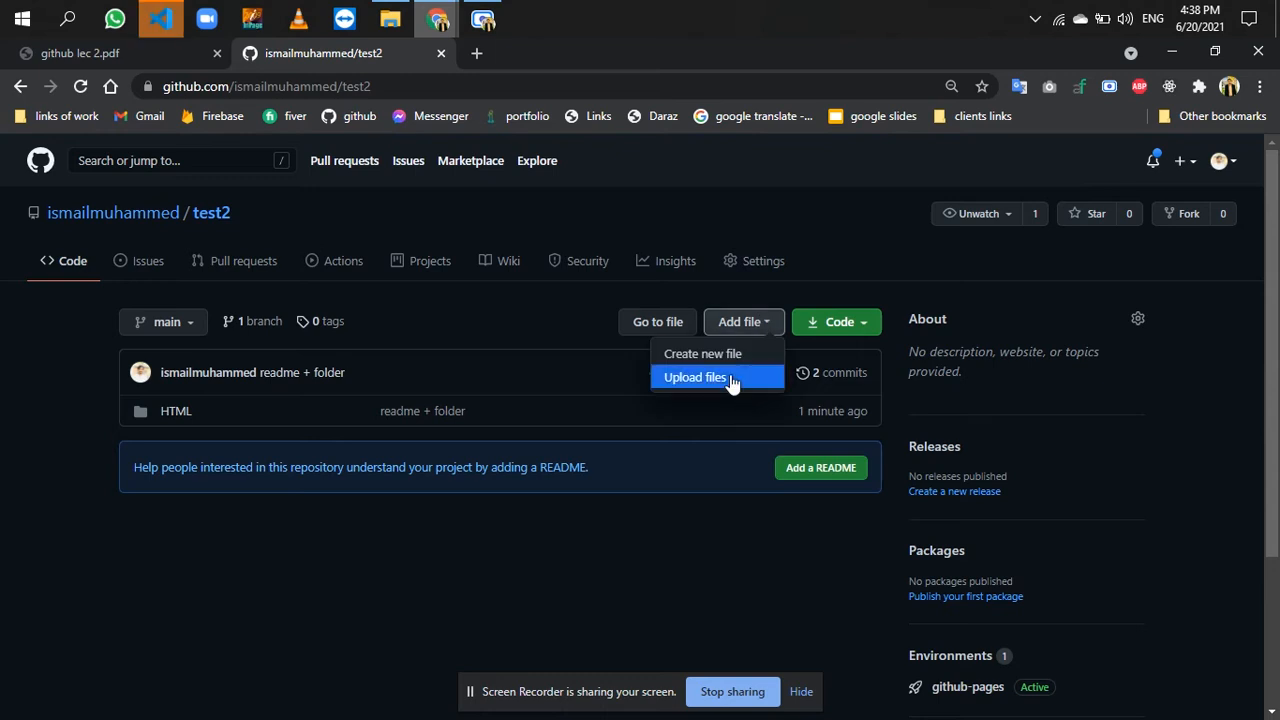
left_click(731, 378)
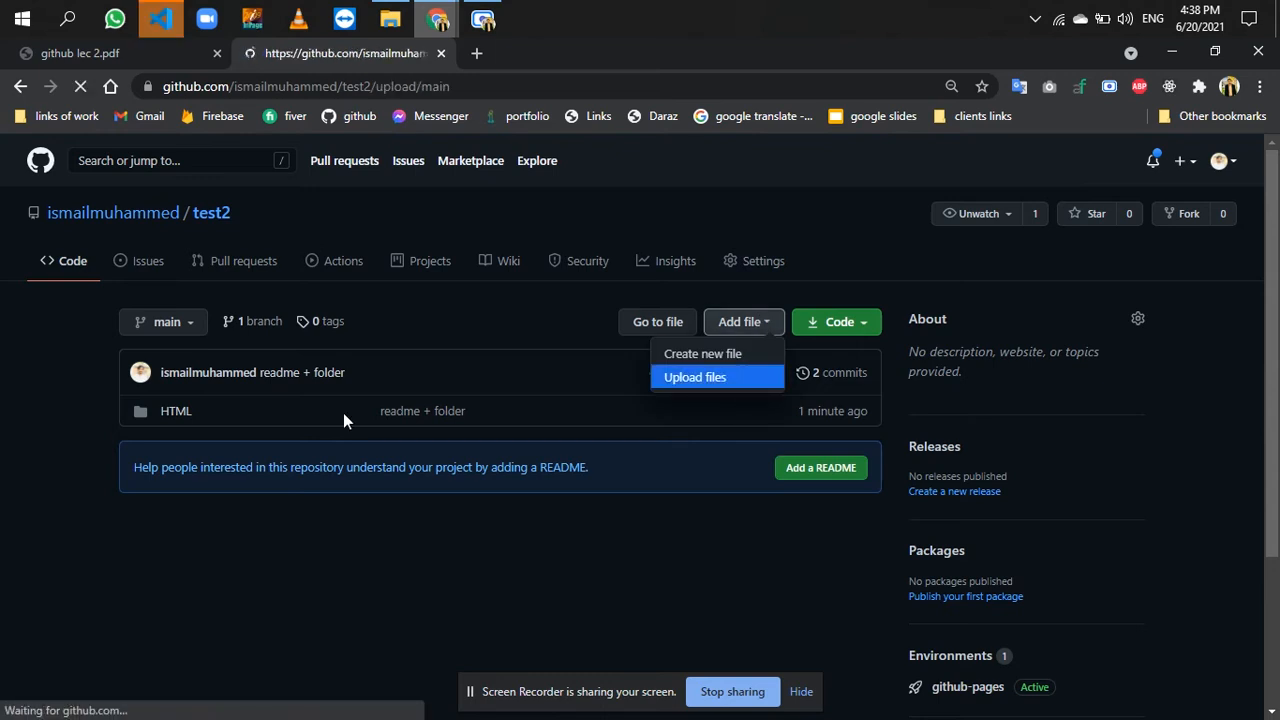
left_click(638, 493)
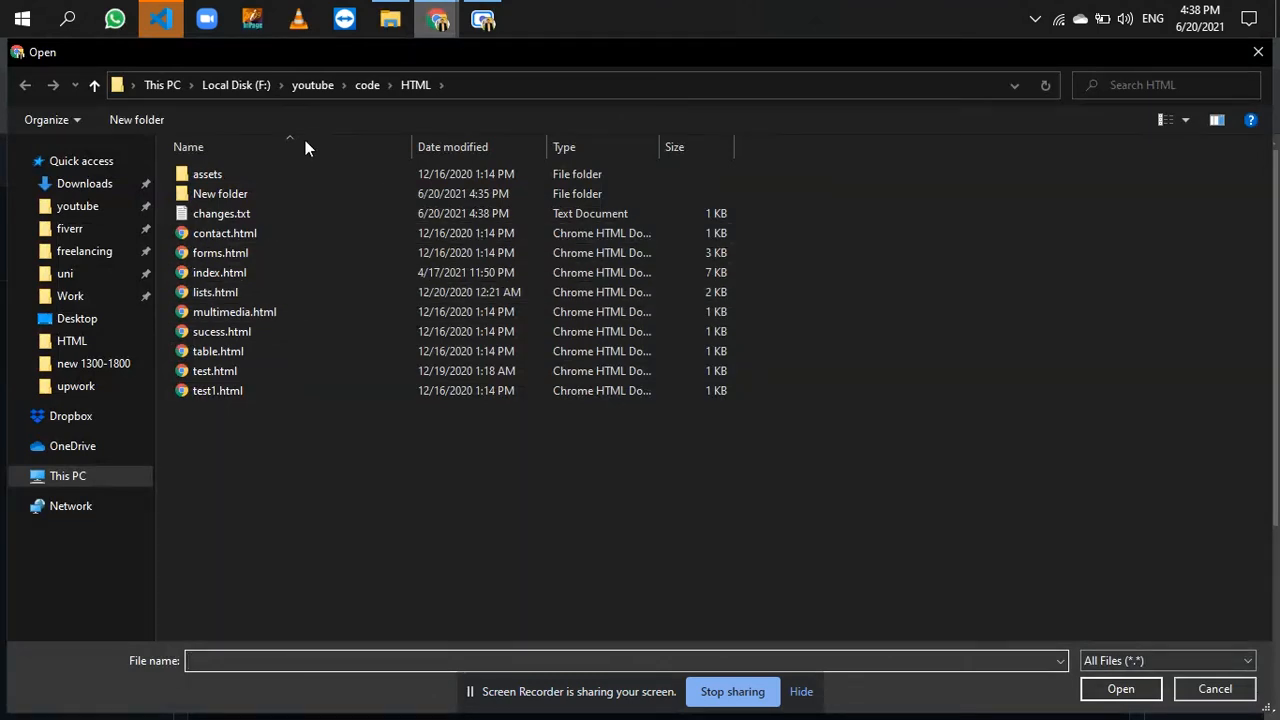
left_click(368, 85)
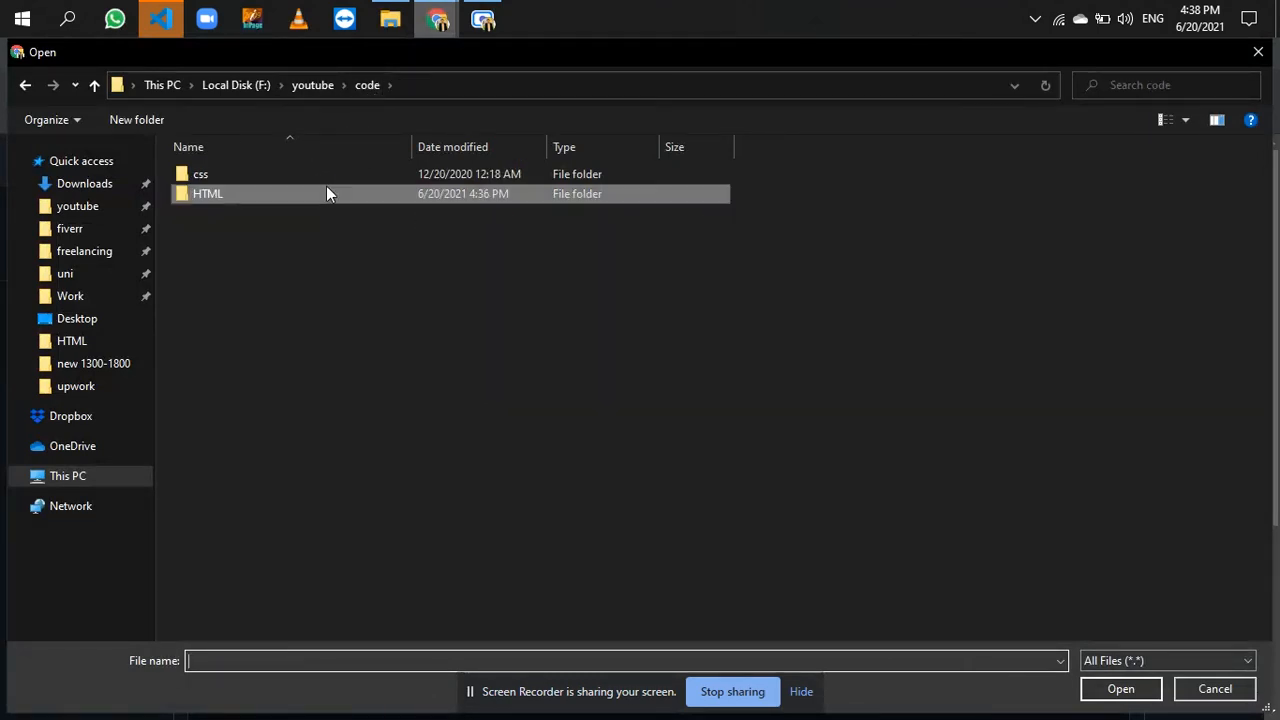
left_click(1212, 690)
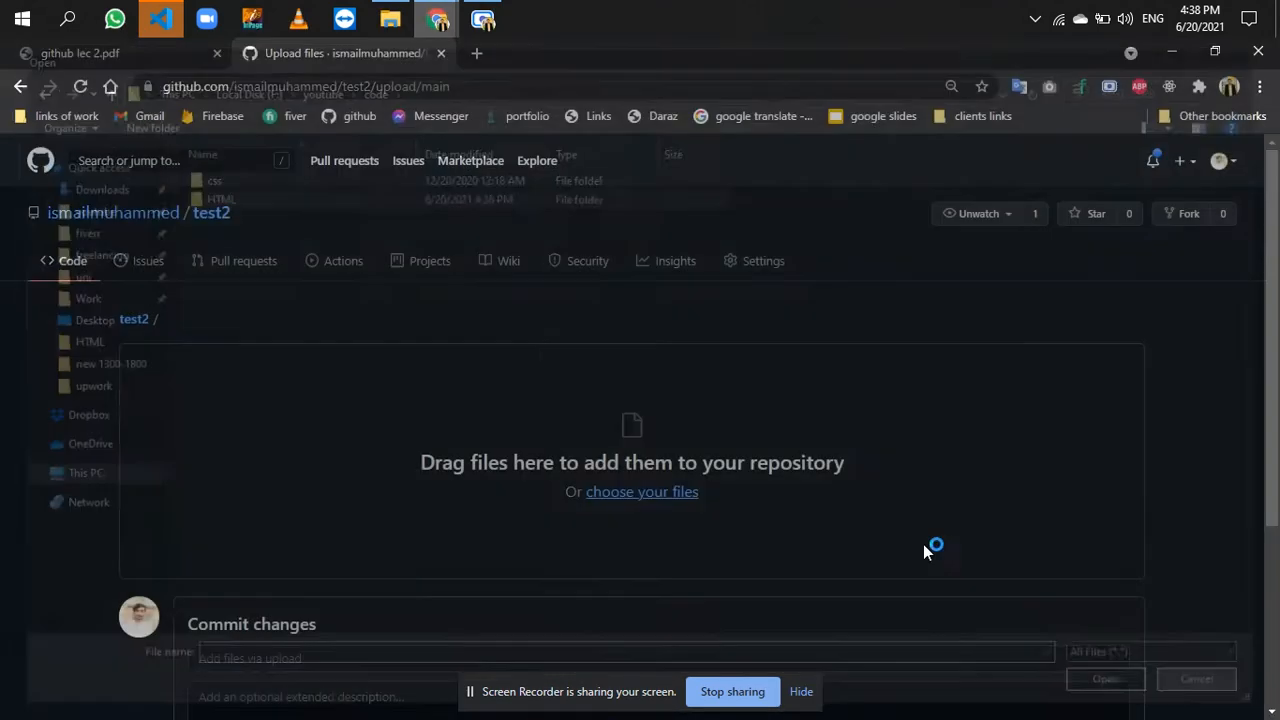
- Add the local HTML folder from the code directory in File Explorer to the test2 upload page in Chrome
left_click(405, 22)
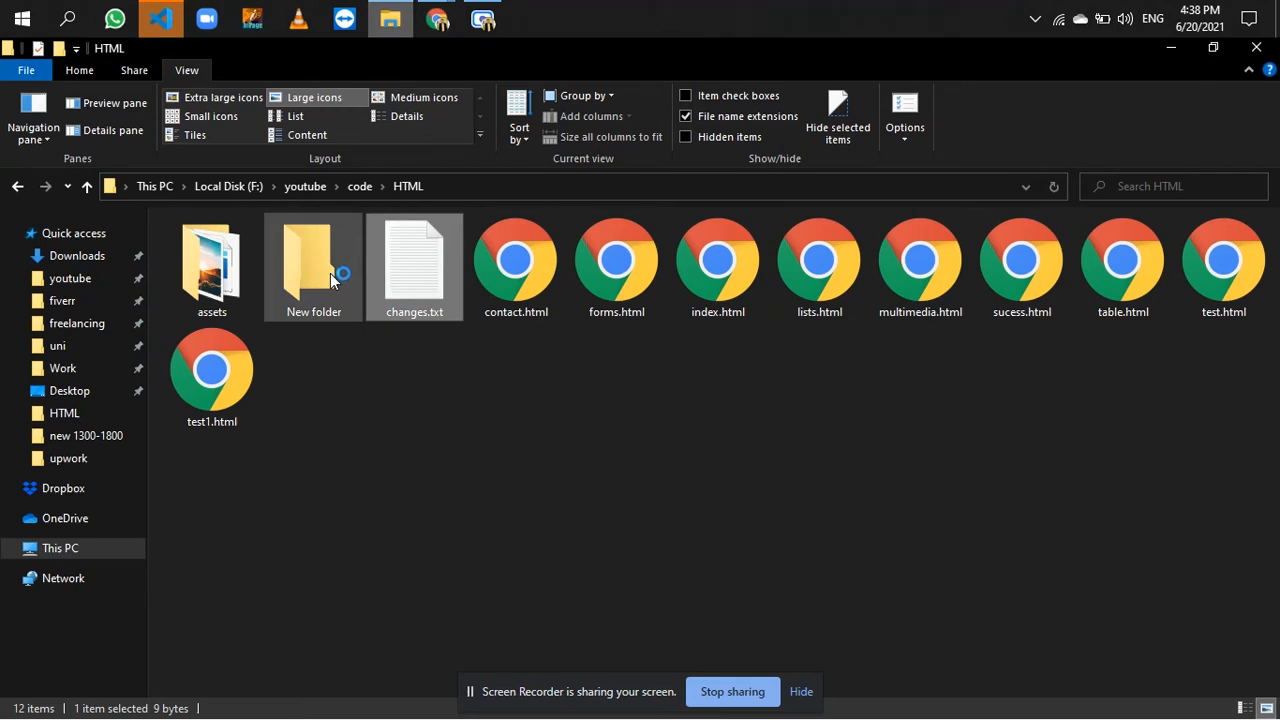
key("BackSpace")
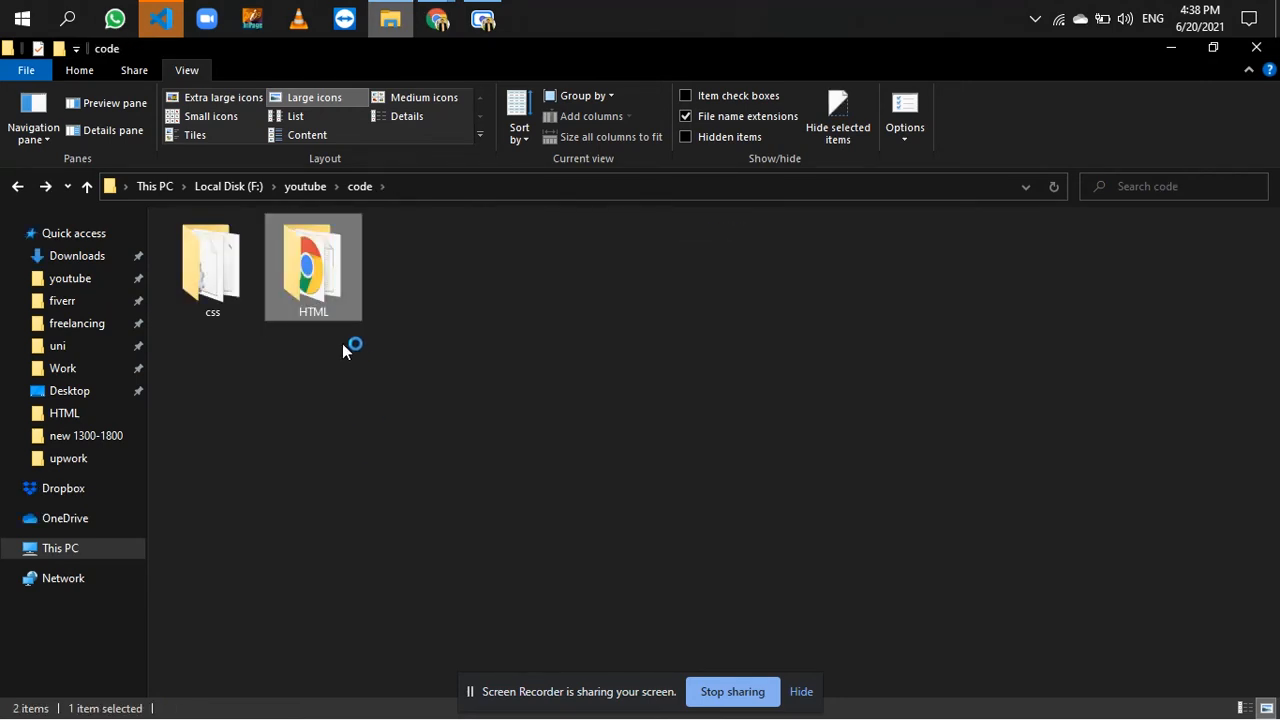
left_click_drag(335, 310, 659, 500)
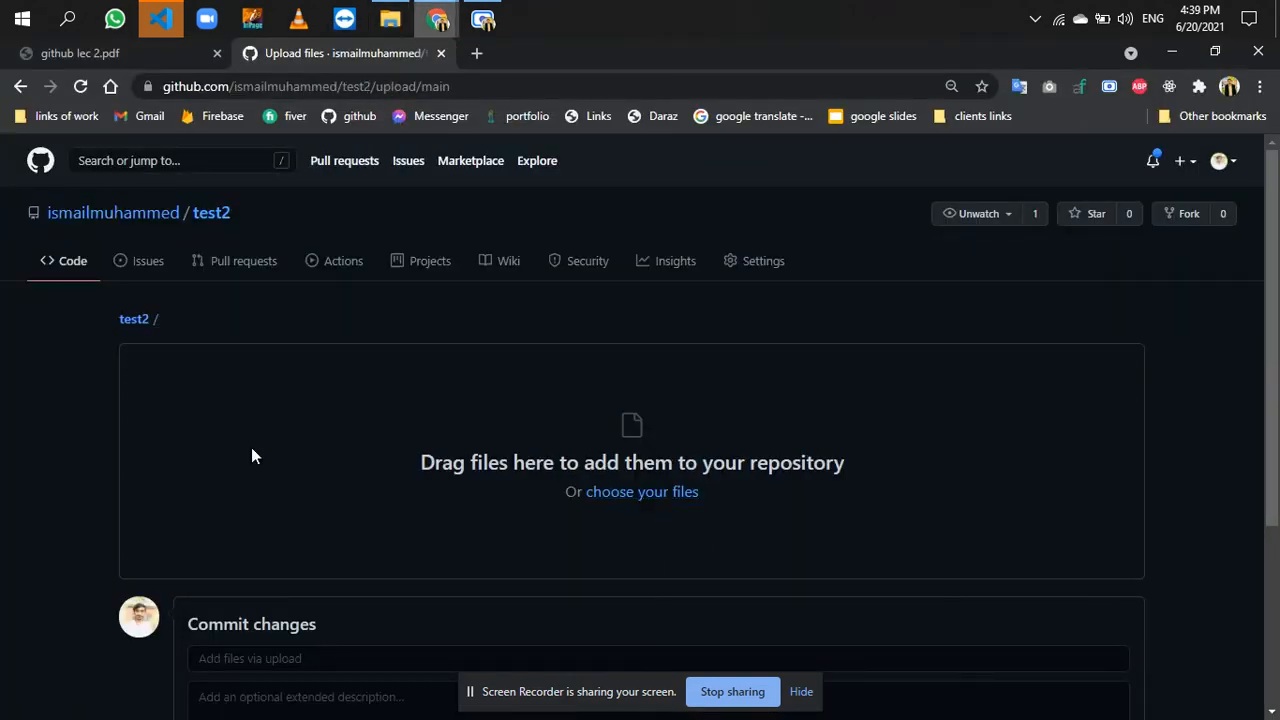
scroll(251, 451, "down", 2)
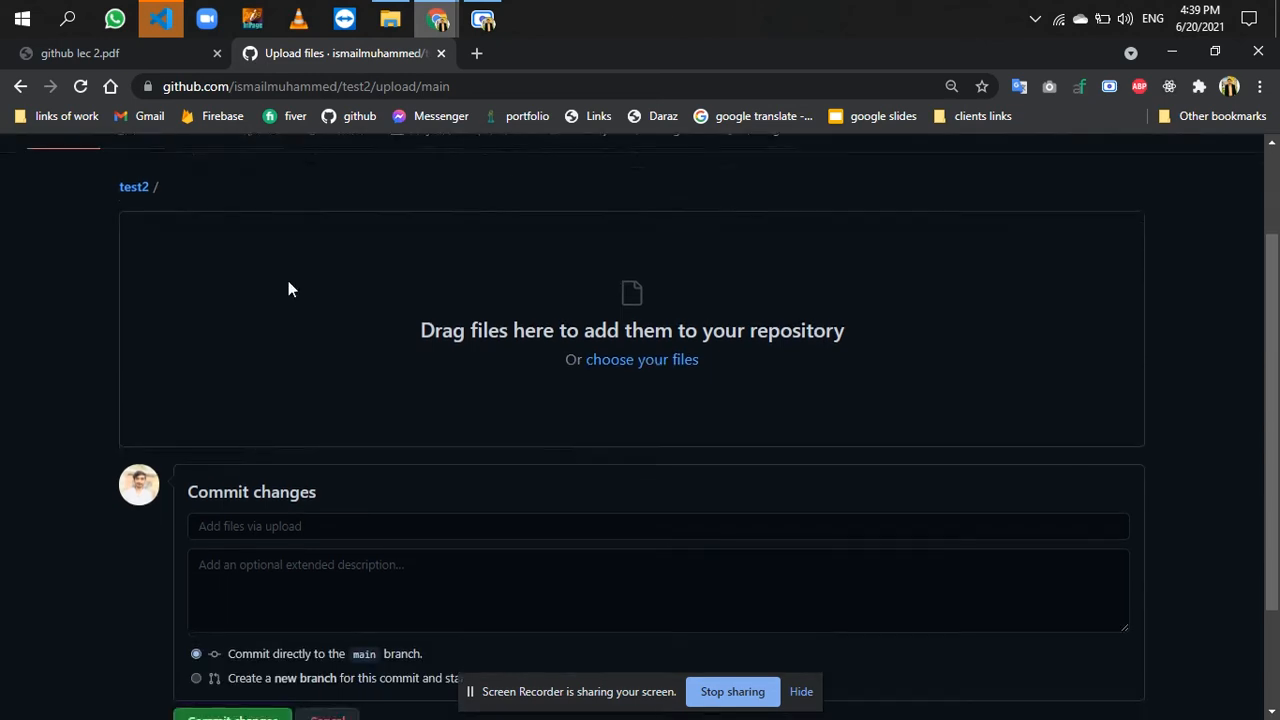
left_click(382, 10)
left_click(382, 10)
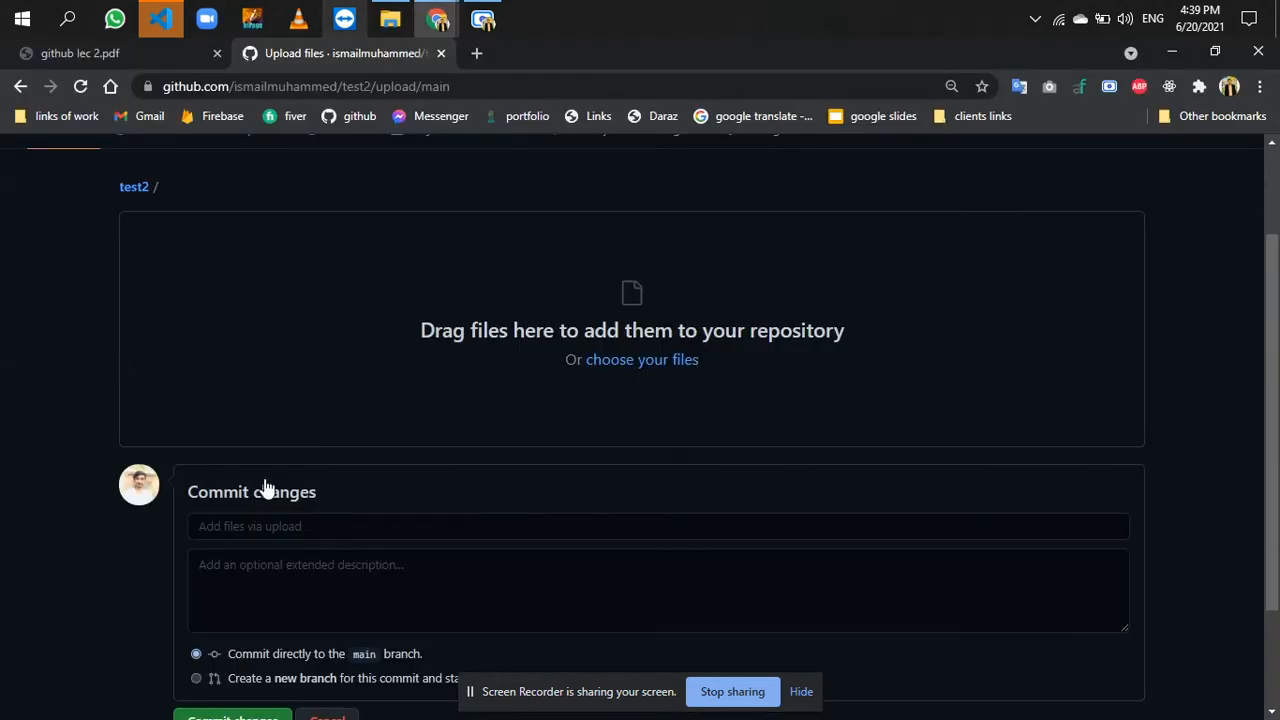
left_click(405, 12)
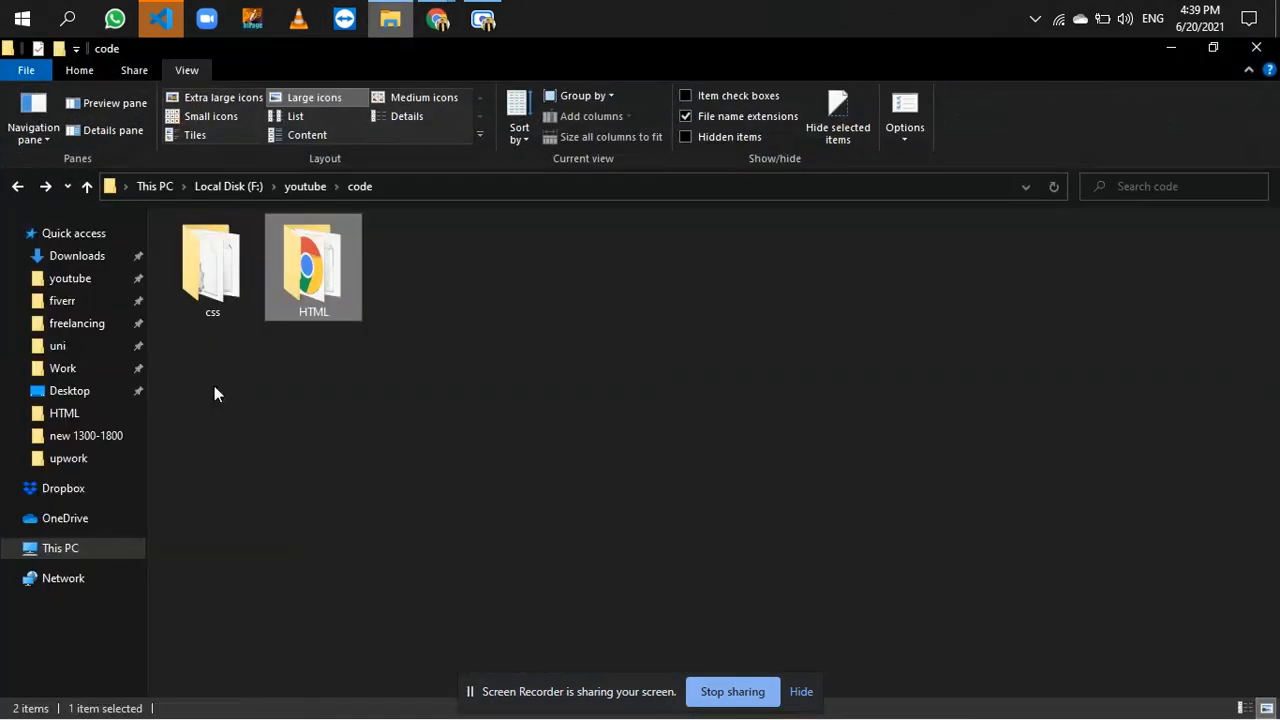
left_click_drag(430, 25, 655, 363)
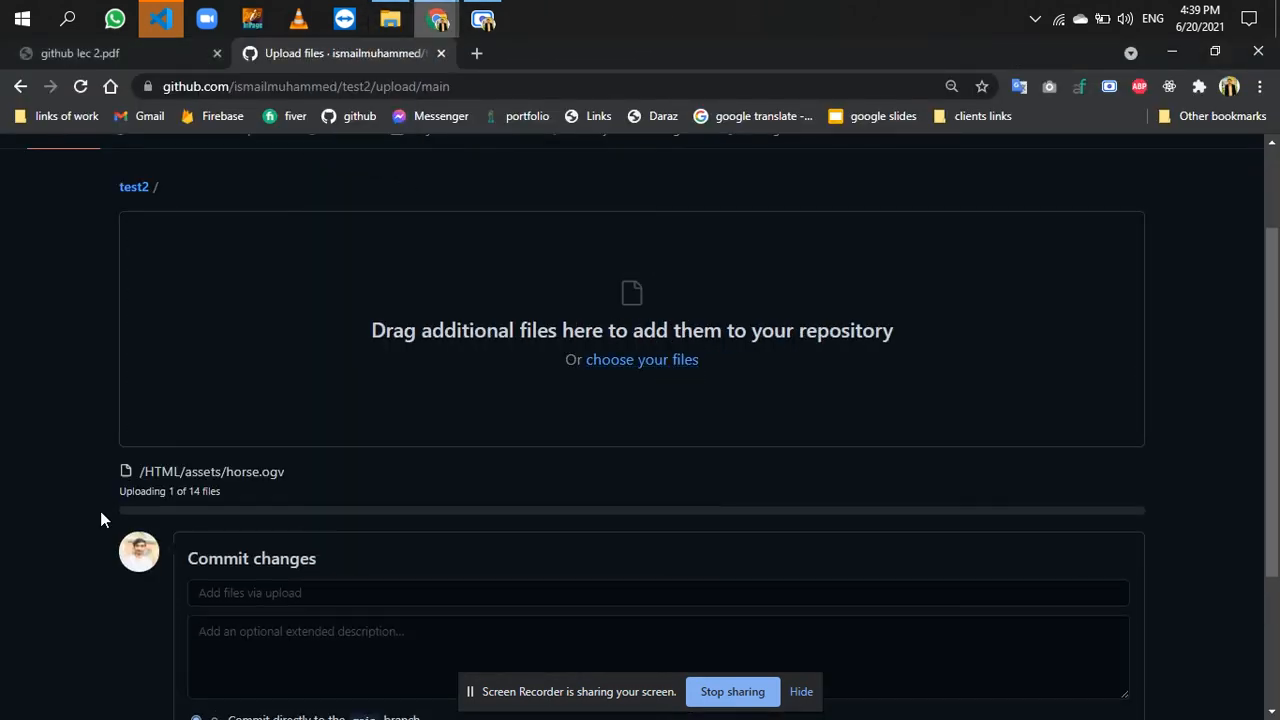
scroll(100, 515, "down", 2)
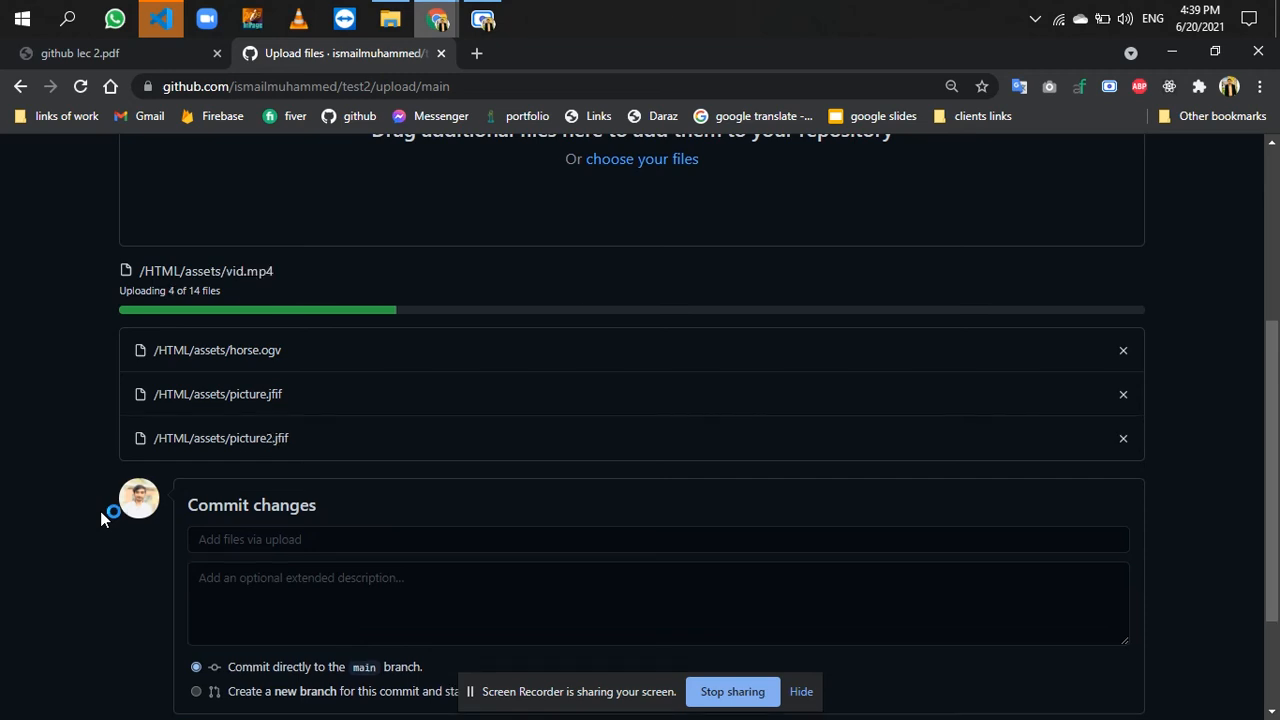
scroll(103, 519, "down", 1)
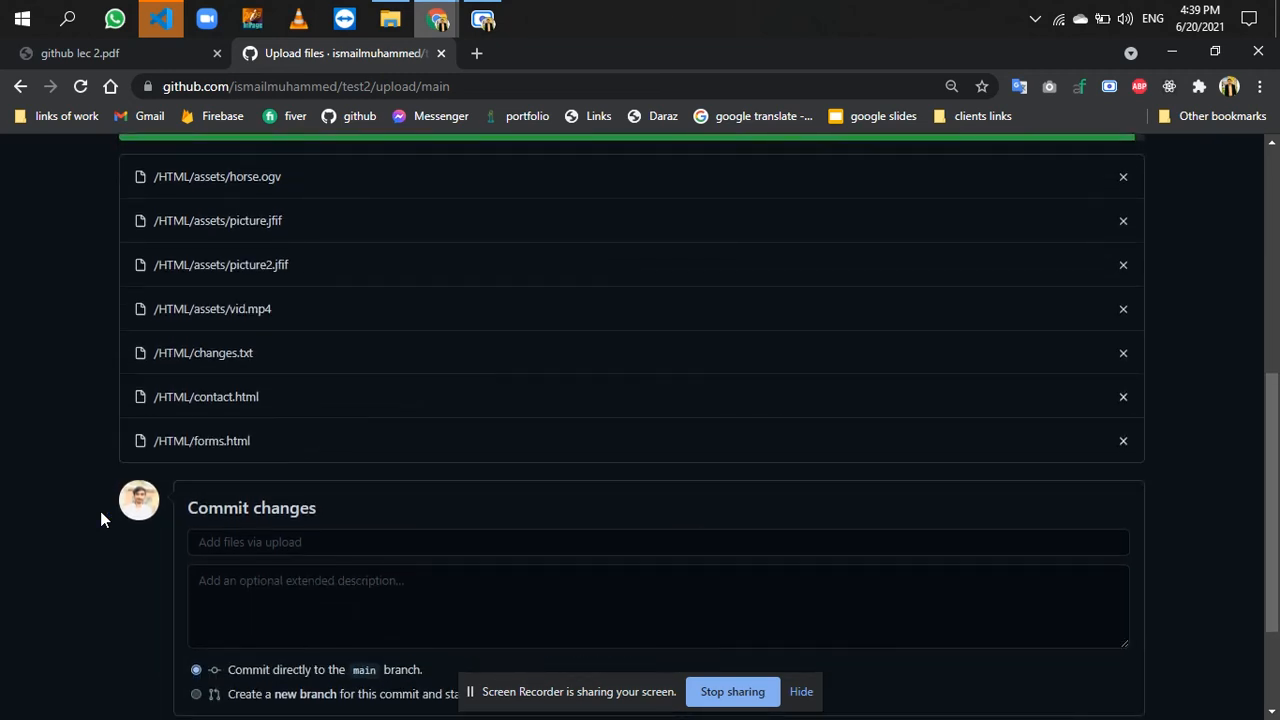
- Switch to Visual Studio Code, change the page title in contact.html to "Contact Page1", save the file and close the editor
left_click(159, 17)
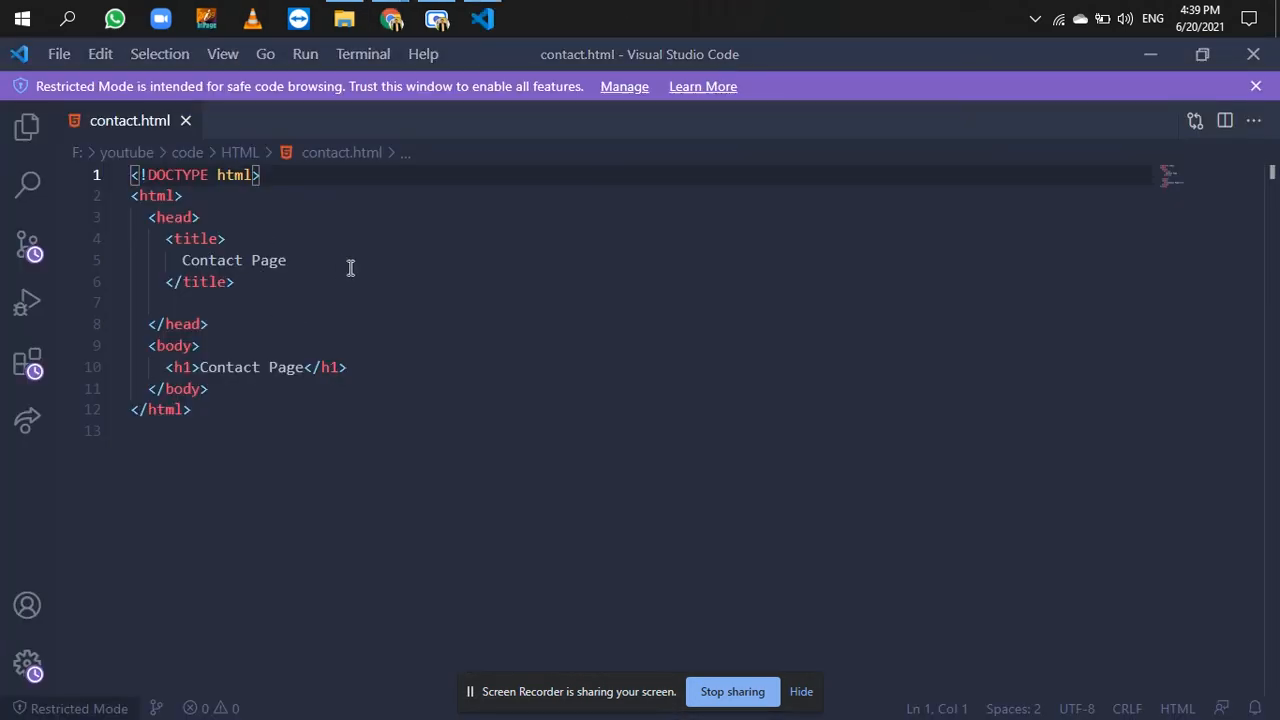
left_click(322, 280)
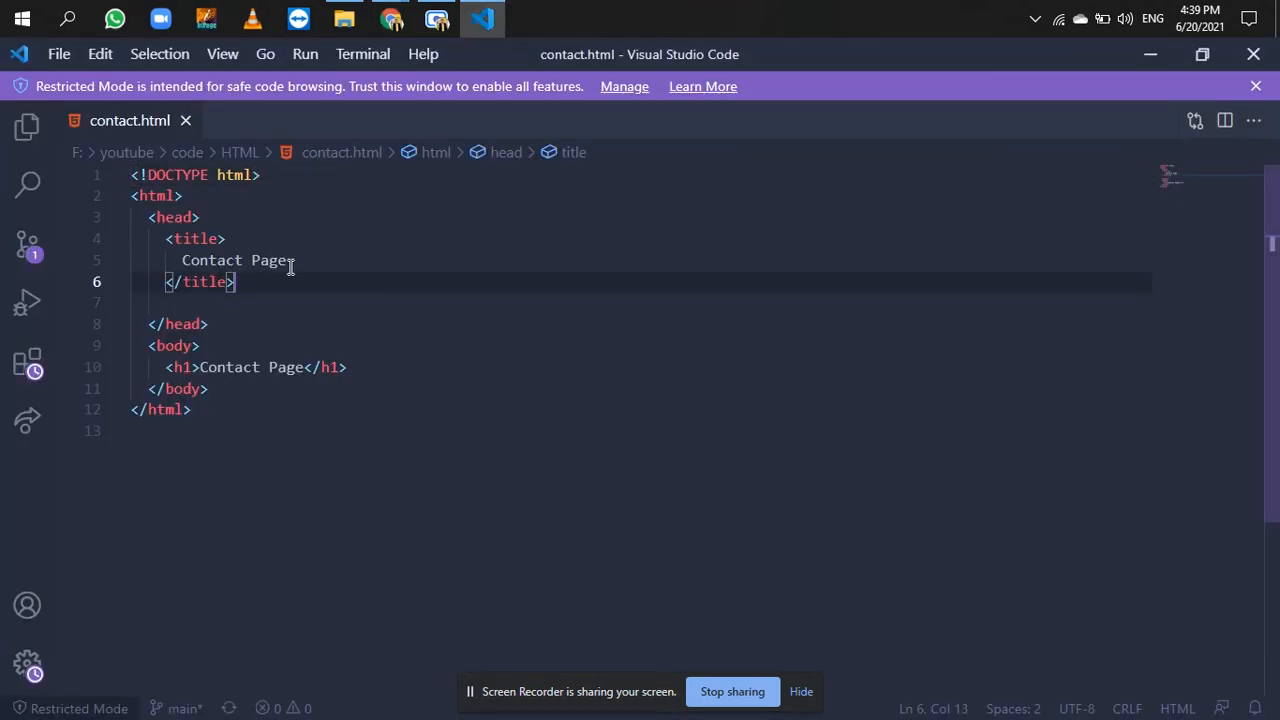
left_click(296, 261)
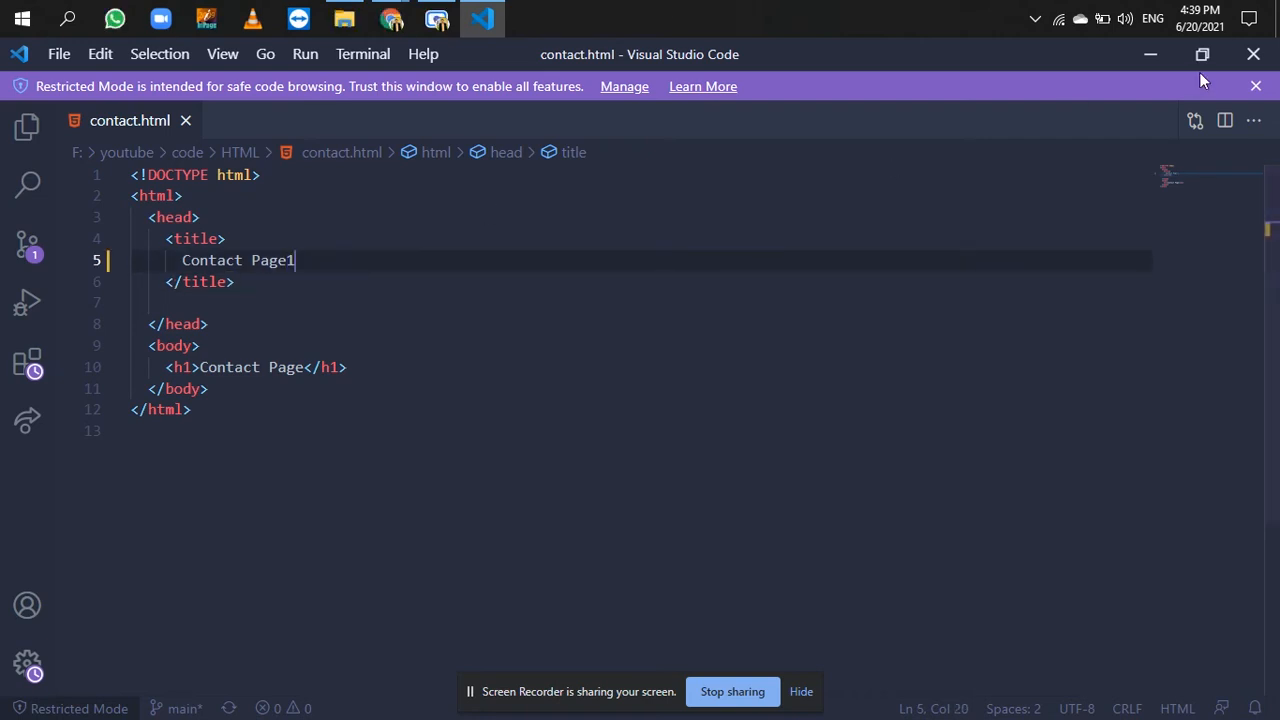
left_click(1257, 87)
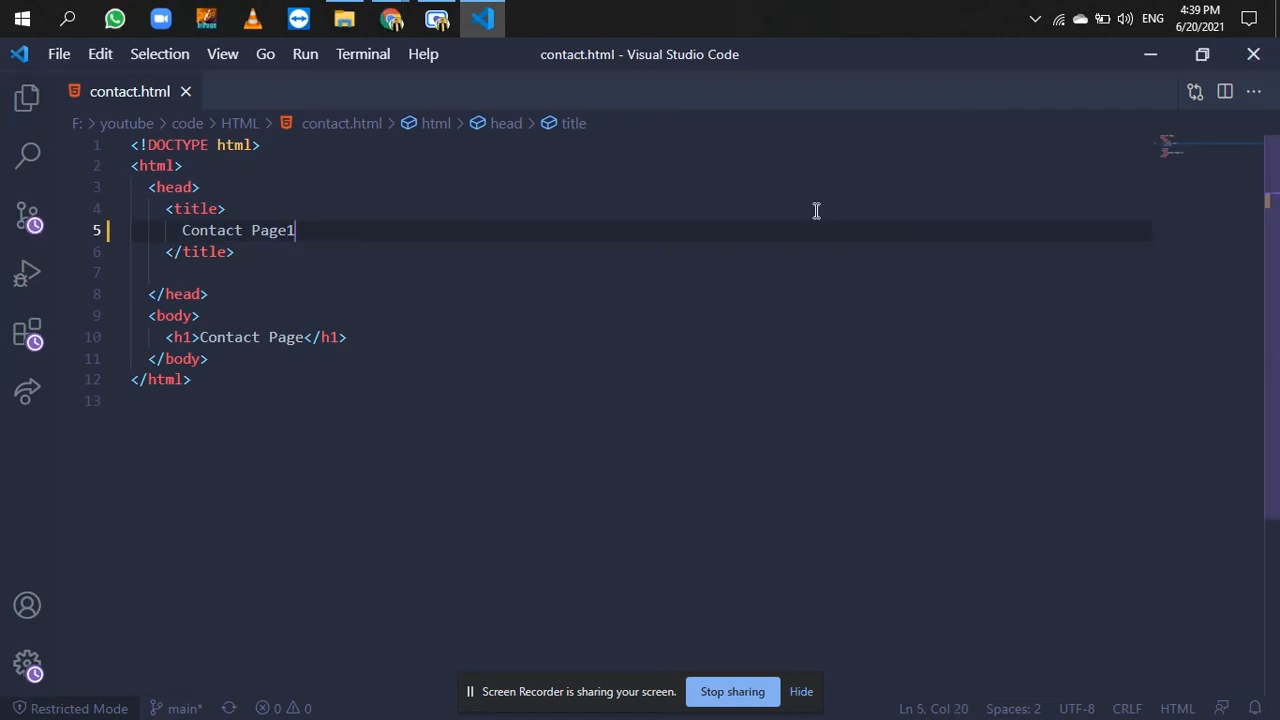
left_click(620, 295)
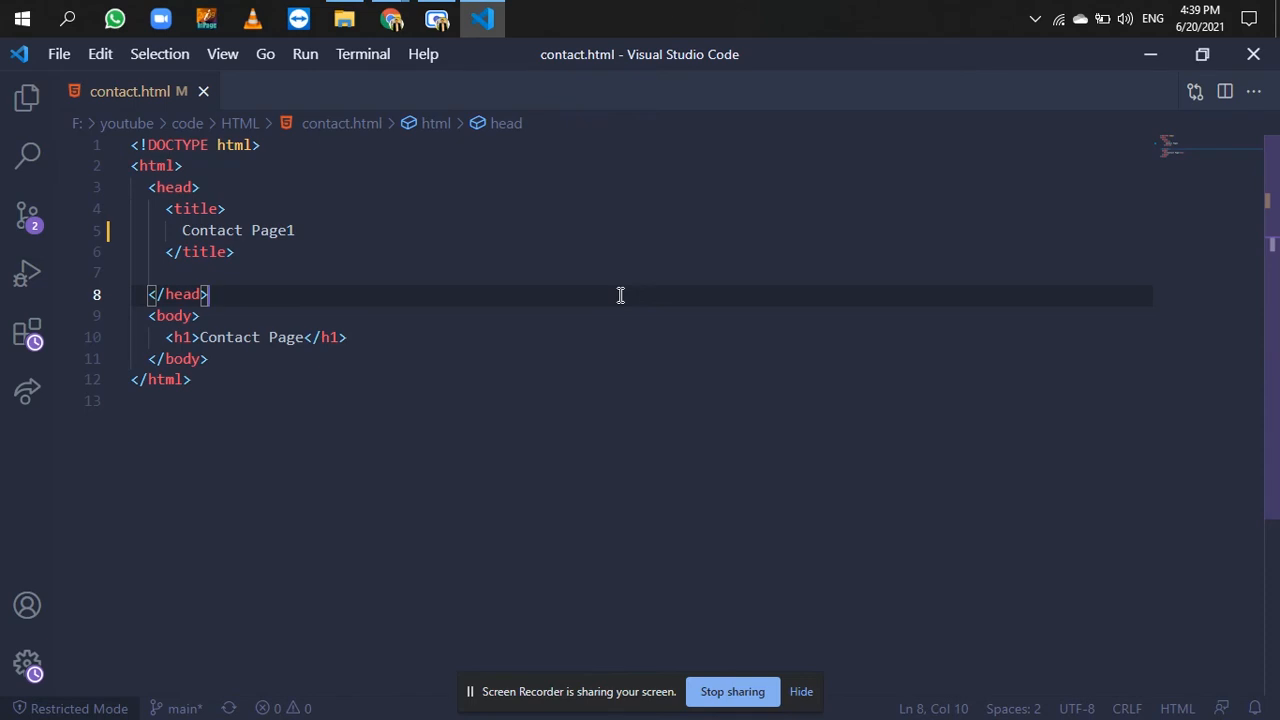
left_click(1253, 54)
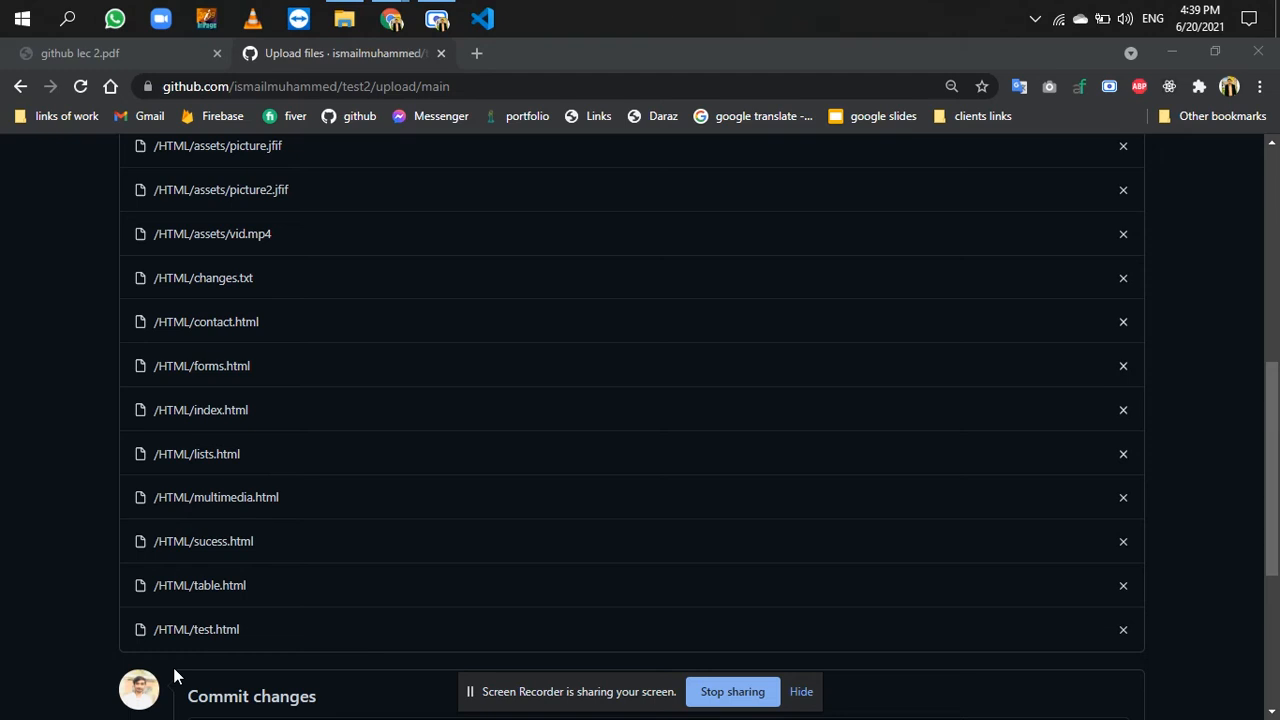
- Commit the uploaded files directly to the main branch with the message "readme file change text"
scroll(1275, 450, "down", 3)
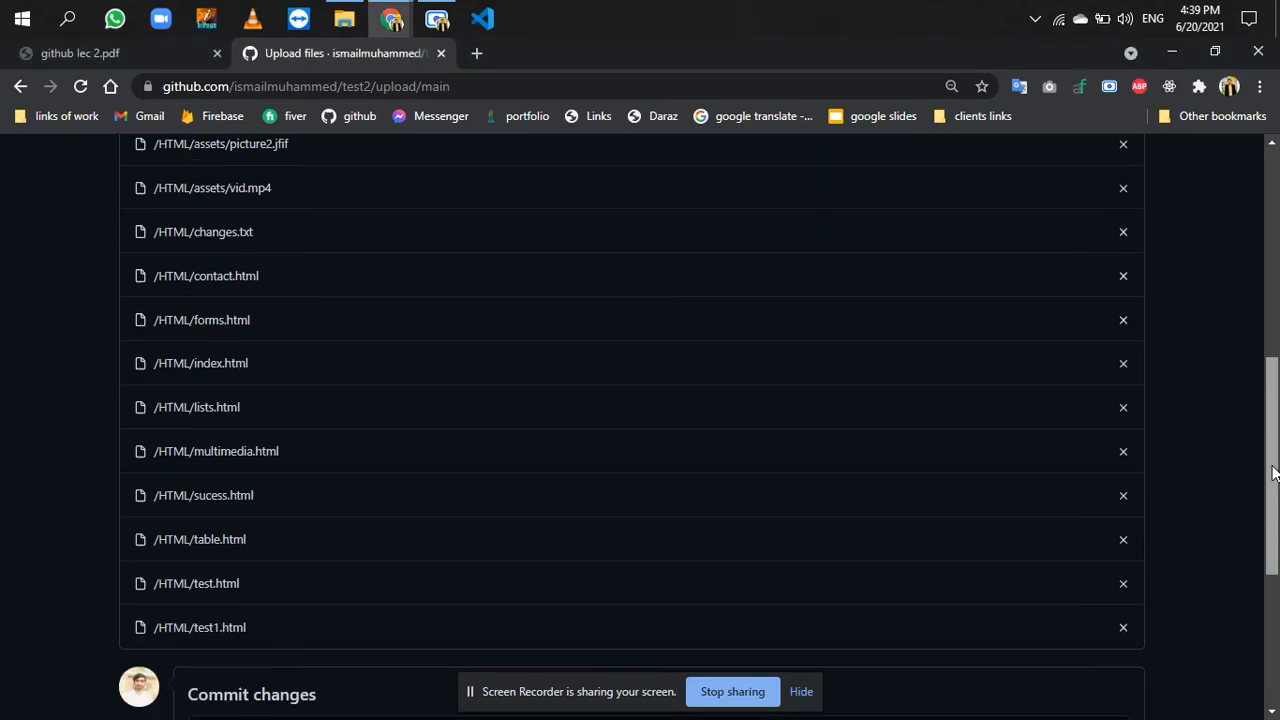
left_click(818, 454)
type("eadm")
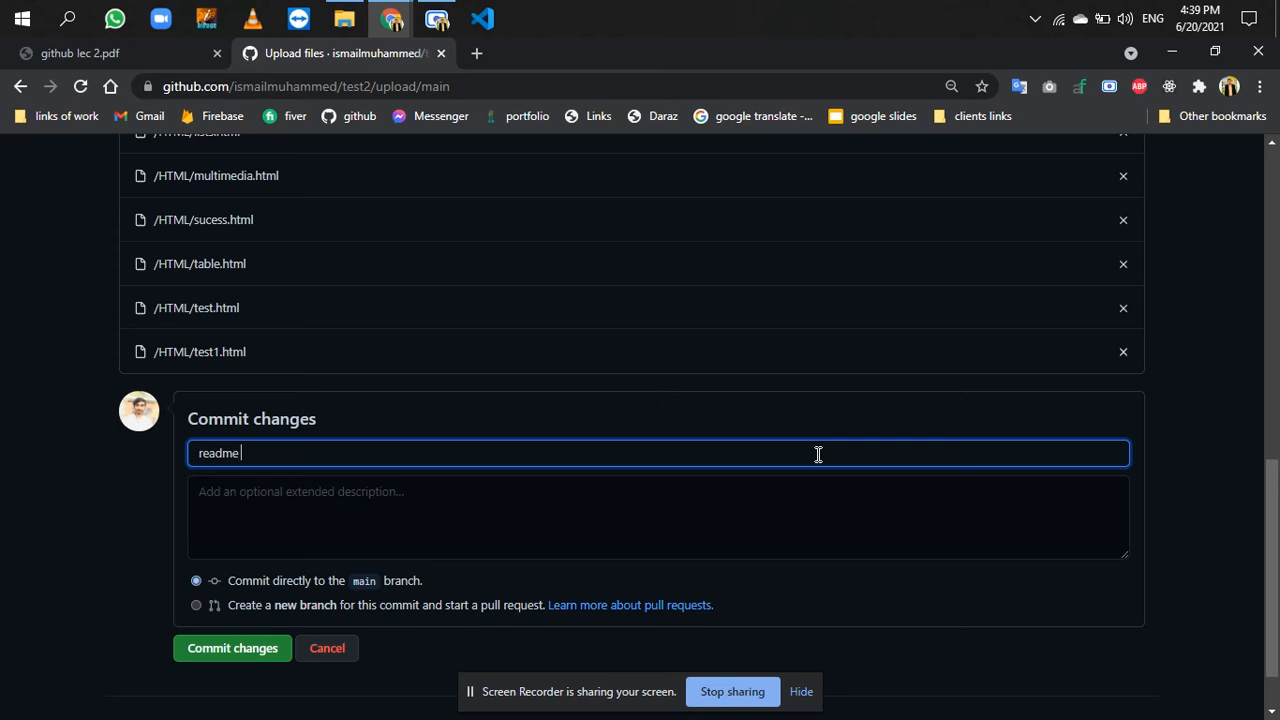
type("eadme file change text")
left_click(211, 655)
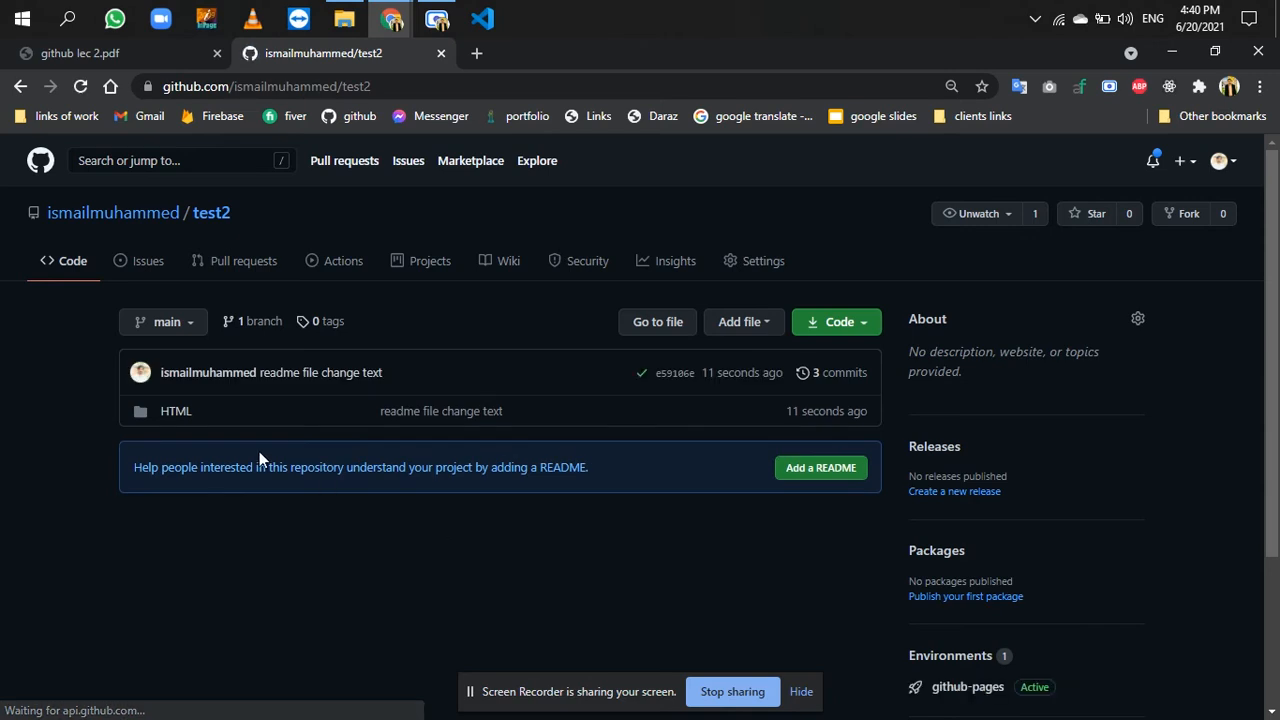
- Open changes.txt in test2's HTML folder and check its updated text
left_click(178, 418)
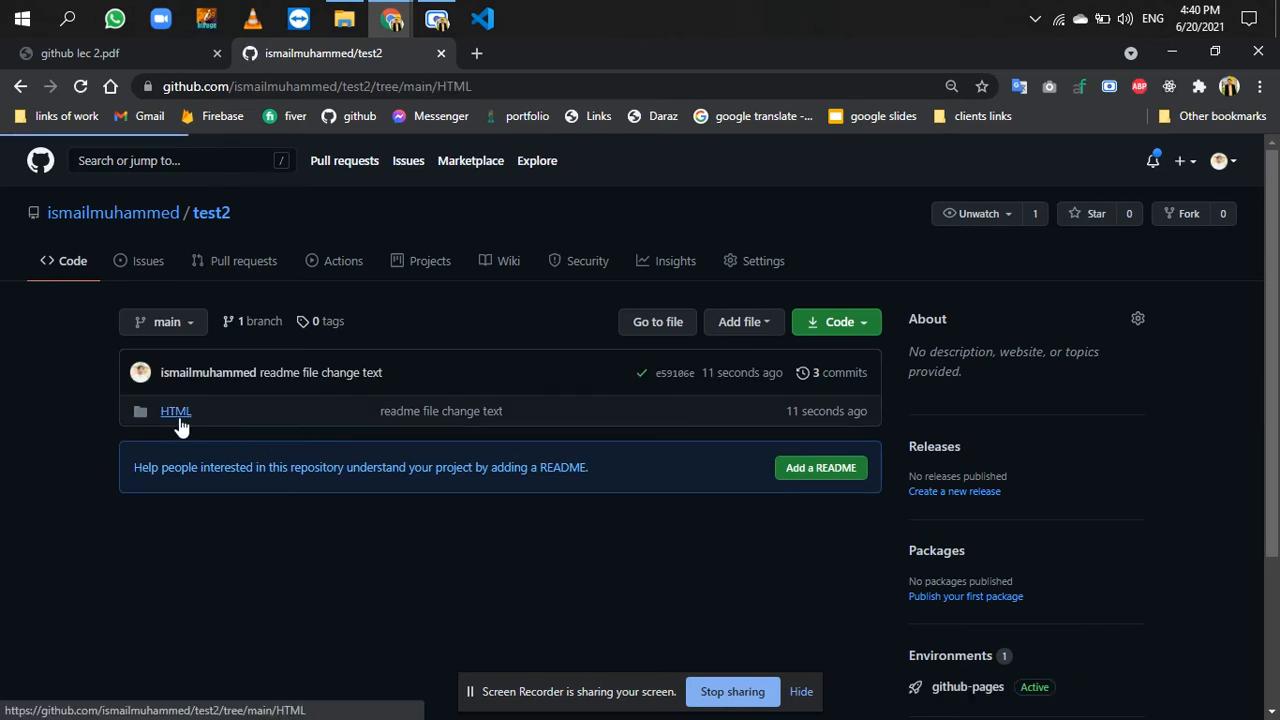
left_click(199, 474)
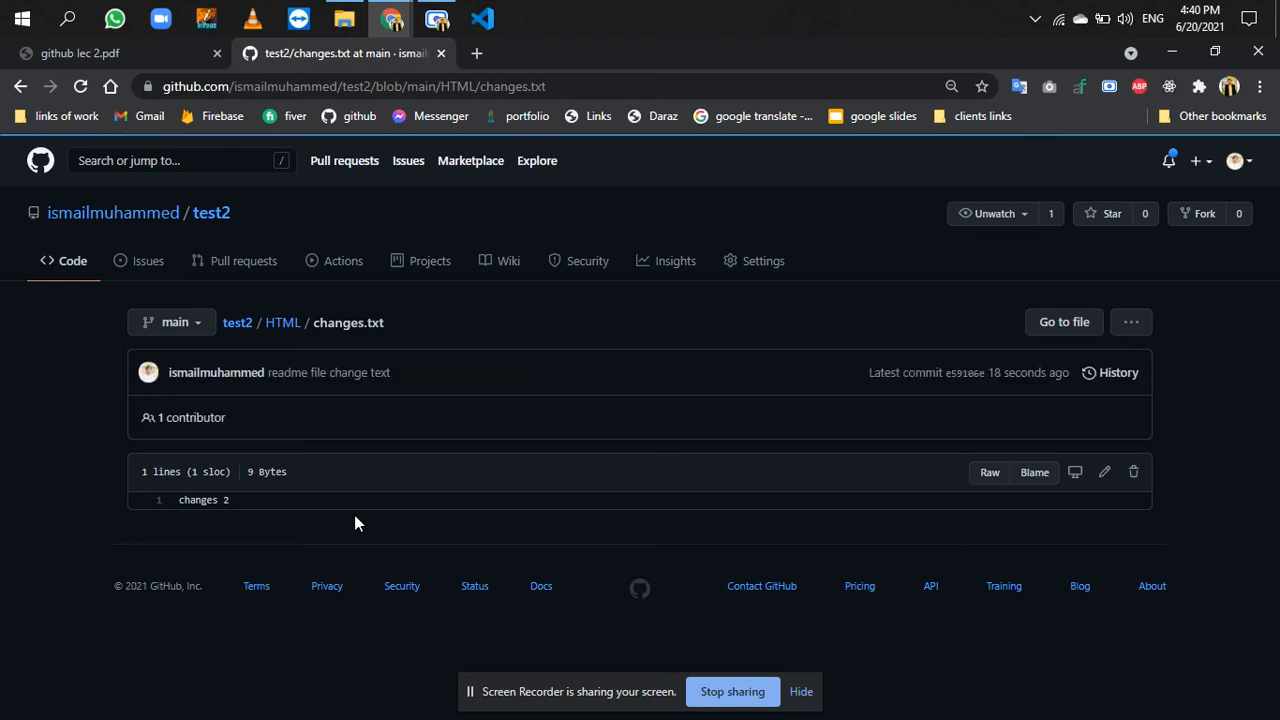
left_click_drag(241, 503, 190, 500)
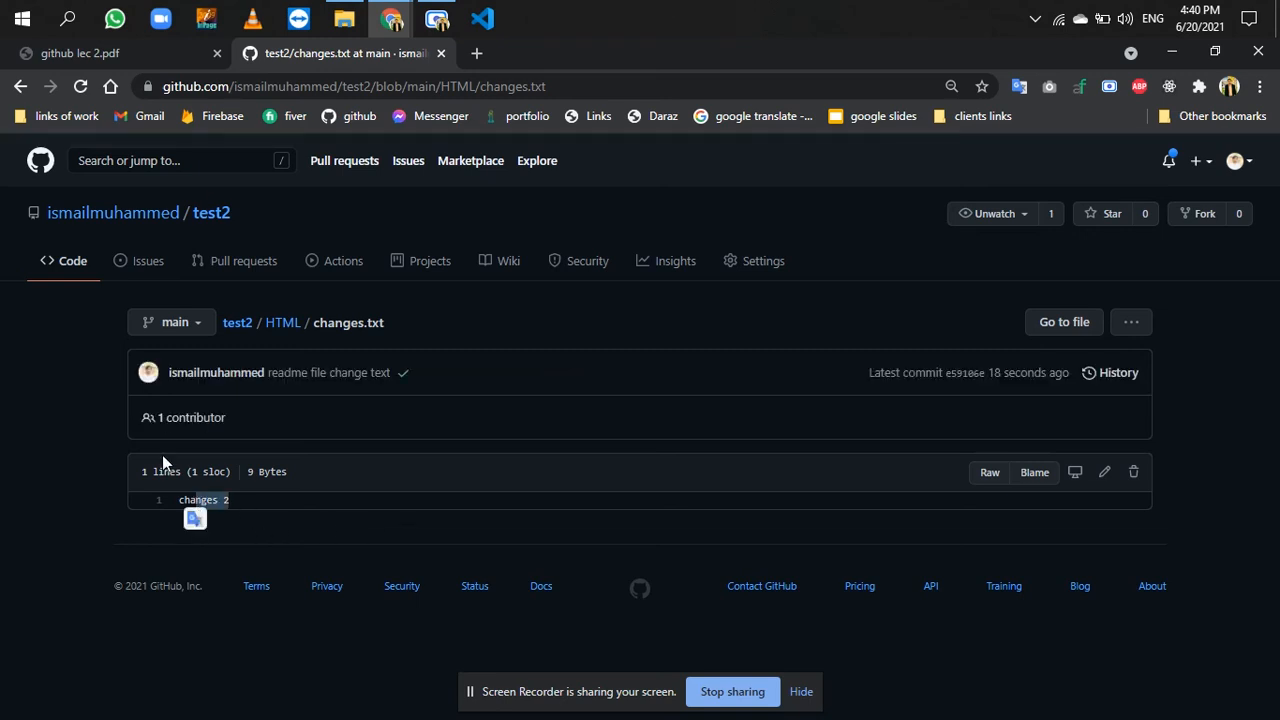
- Return to the HTML folder listing and compare the commit messages beside changes.txt and contact.html
left_click(20, 86)
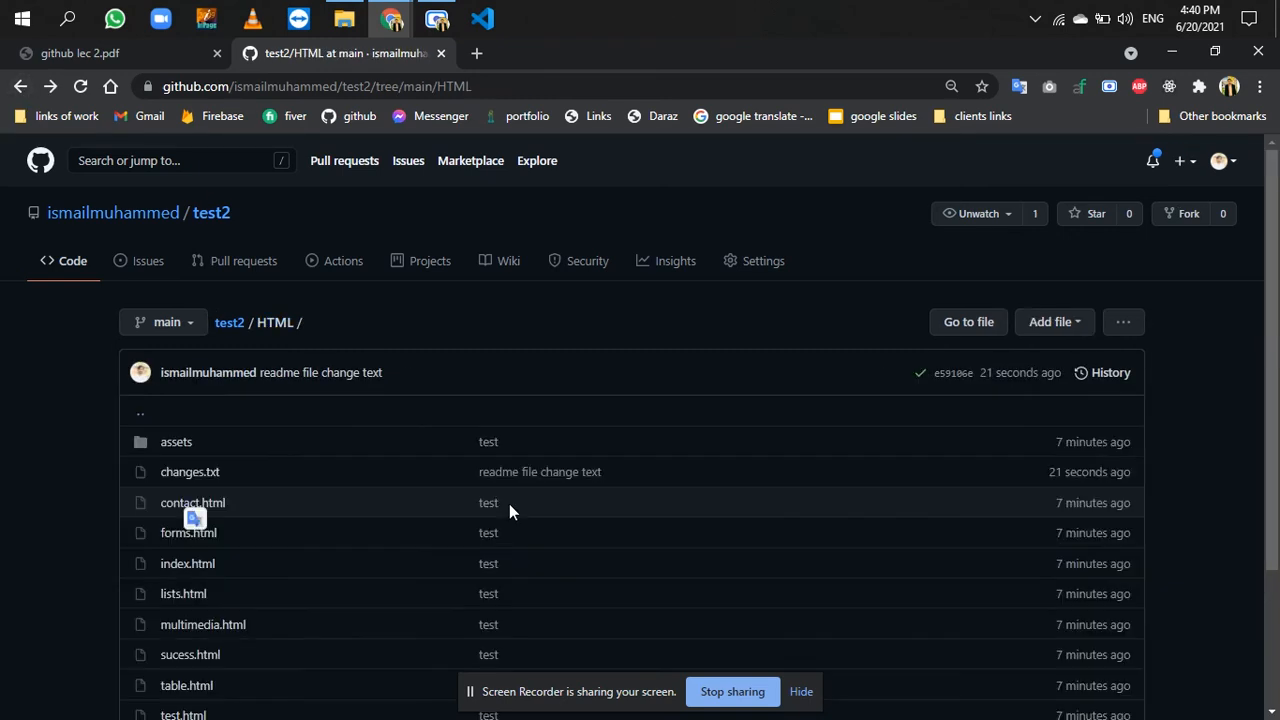
scroll(509, 512, "down", 2)
left_click_drag(616, 343, 488, 347)
left_click(474, 350)
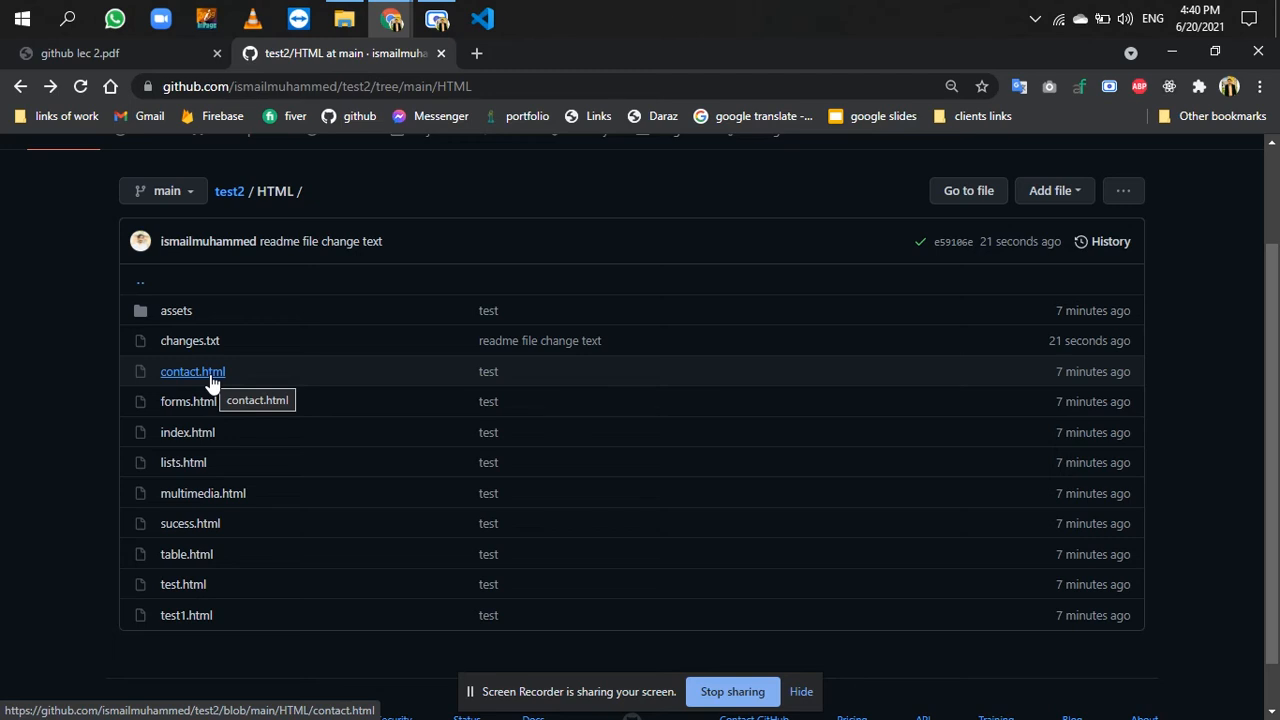
scroll(387, 295, "up", 2)
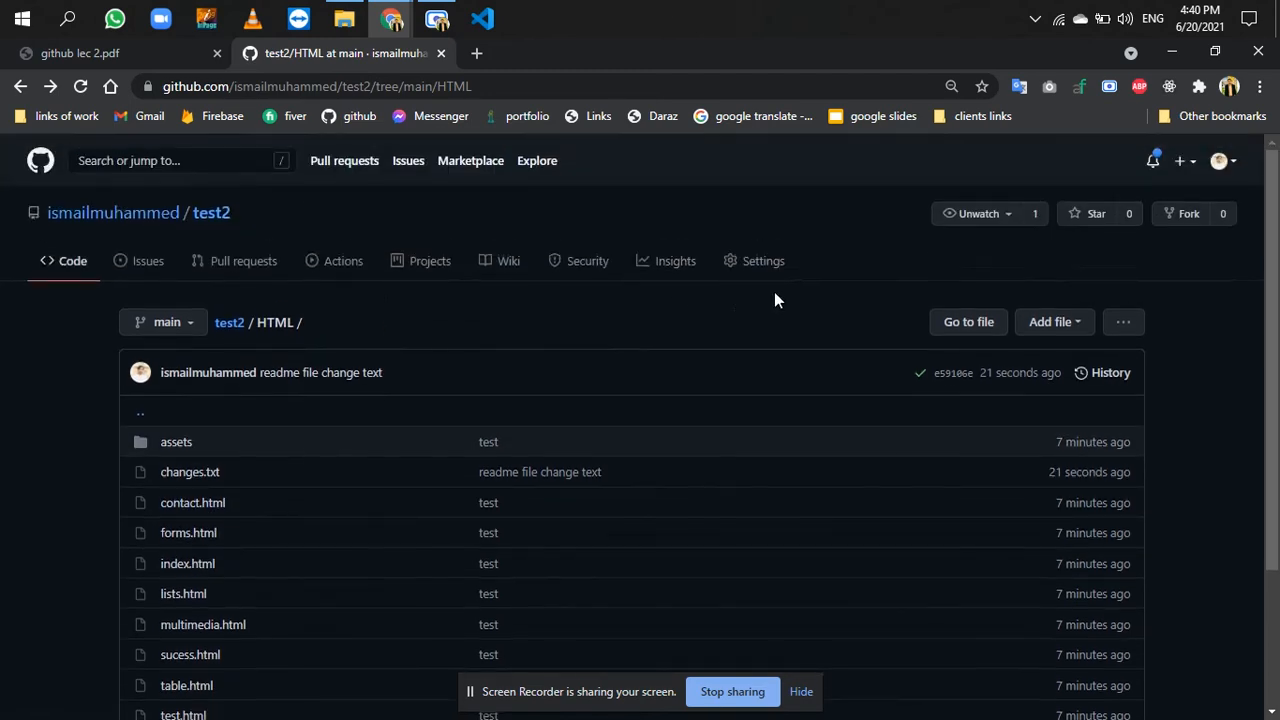
- Open the test2 repository settings in a new browser tab and switch to it
right_click(766, 276)
key("Escape")
left_click(566, 54)
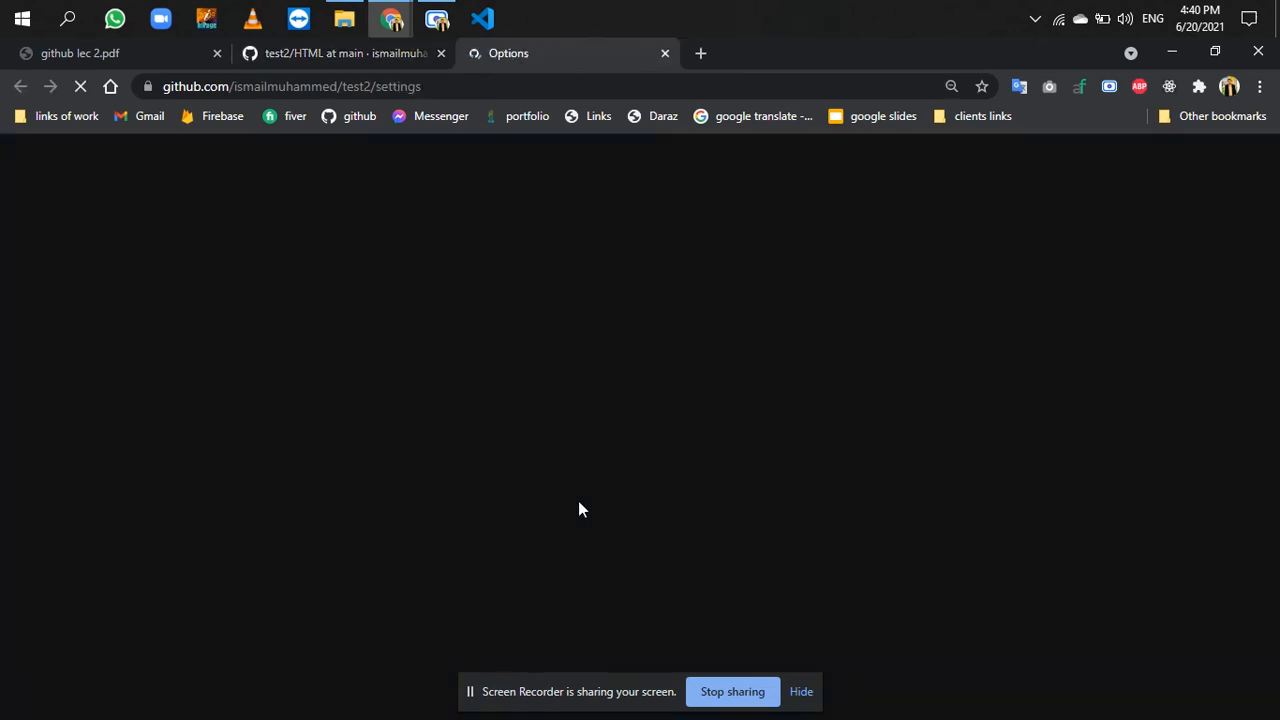
- Open the GitHub Pages settings of test2 from the repository options and visit the published site
scroll(578, 500, "down", 15)
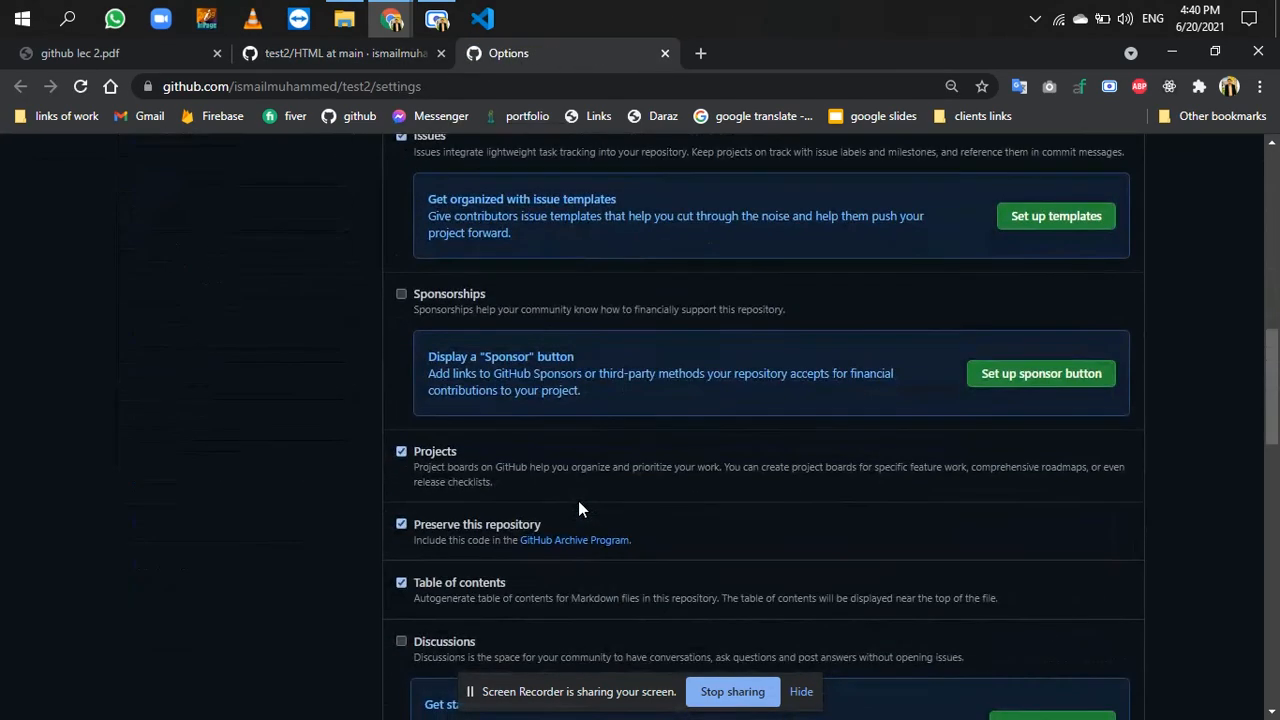
scroll(578, 500, "down", 7)
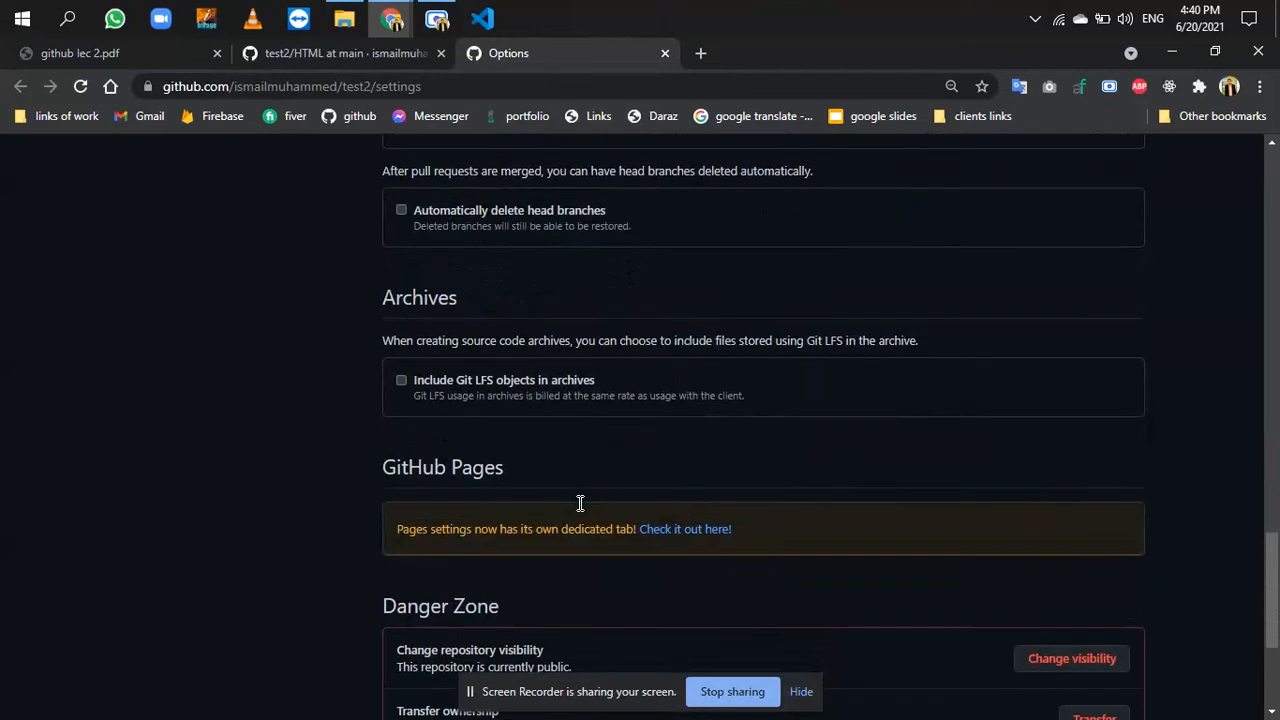
left_click(670, 475)
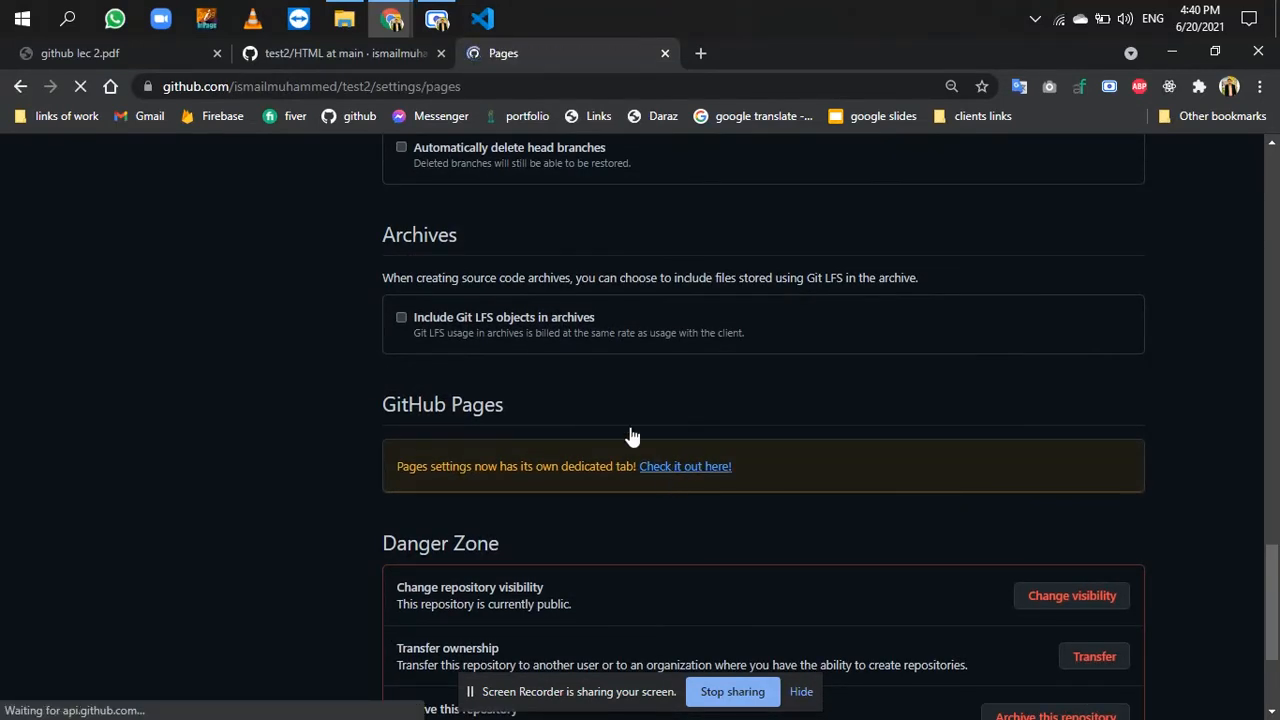
left_click(352, 63)
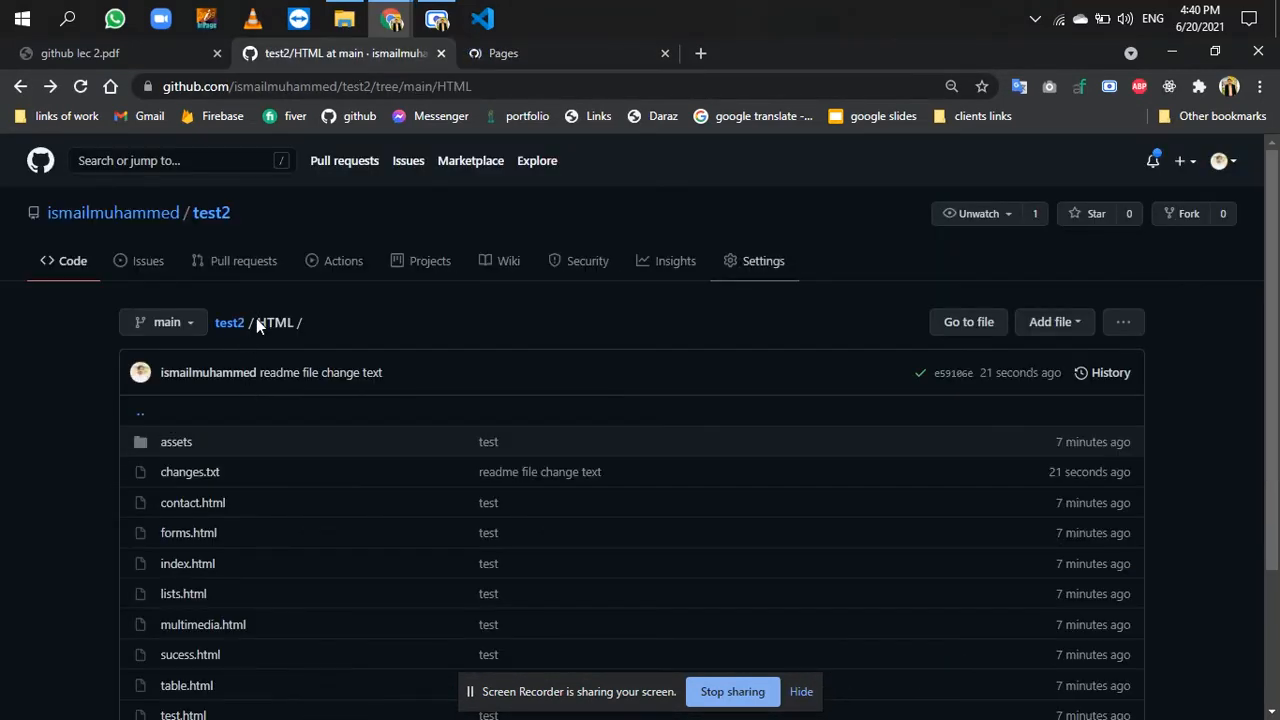
left_click(579, 42)
left_click(636, 450)
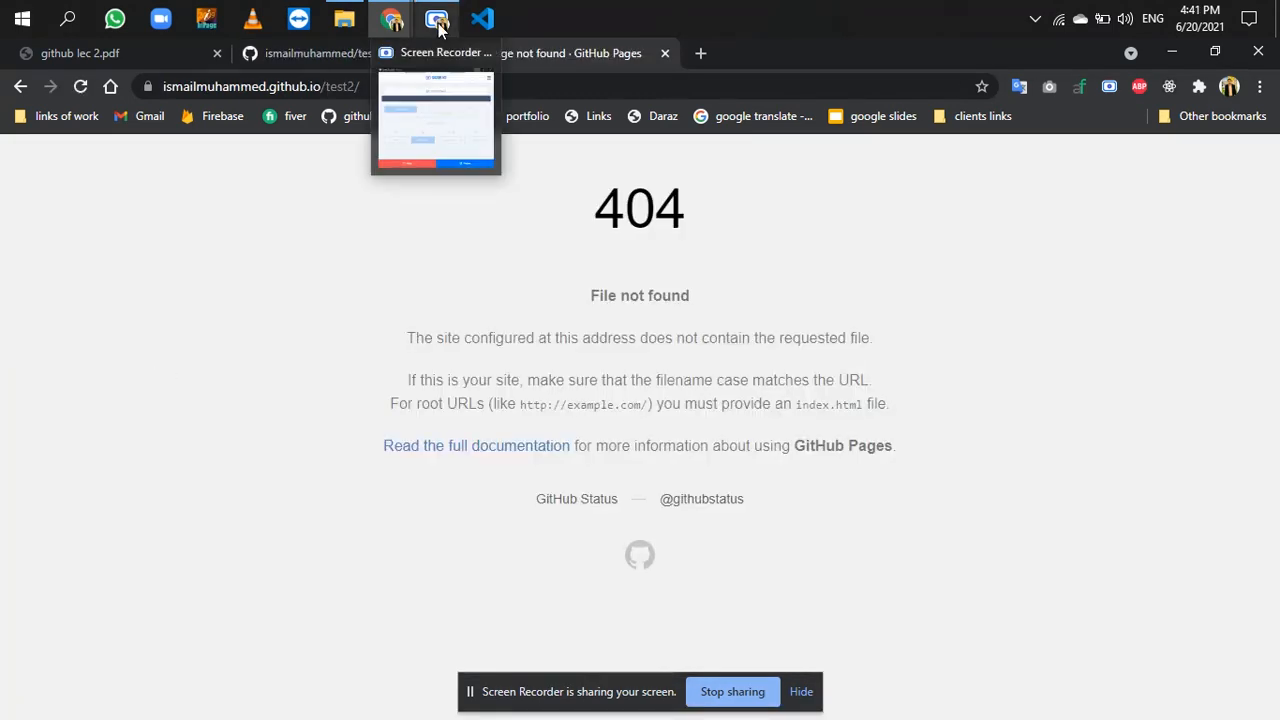
- Extend the published site's address with HTML/ after test2/ and load that page
left_click(535, 86)
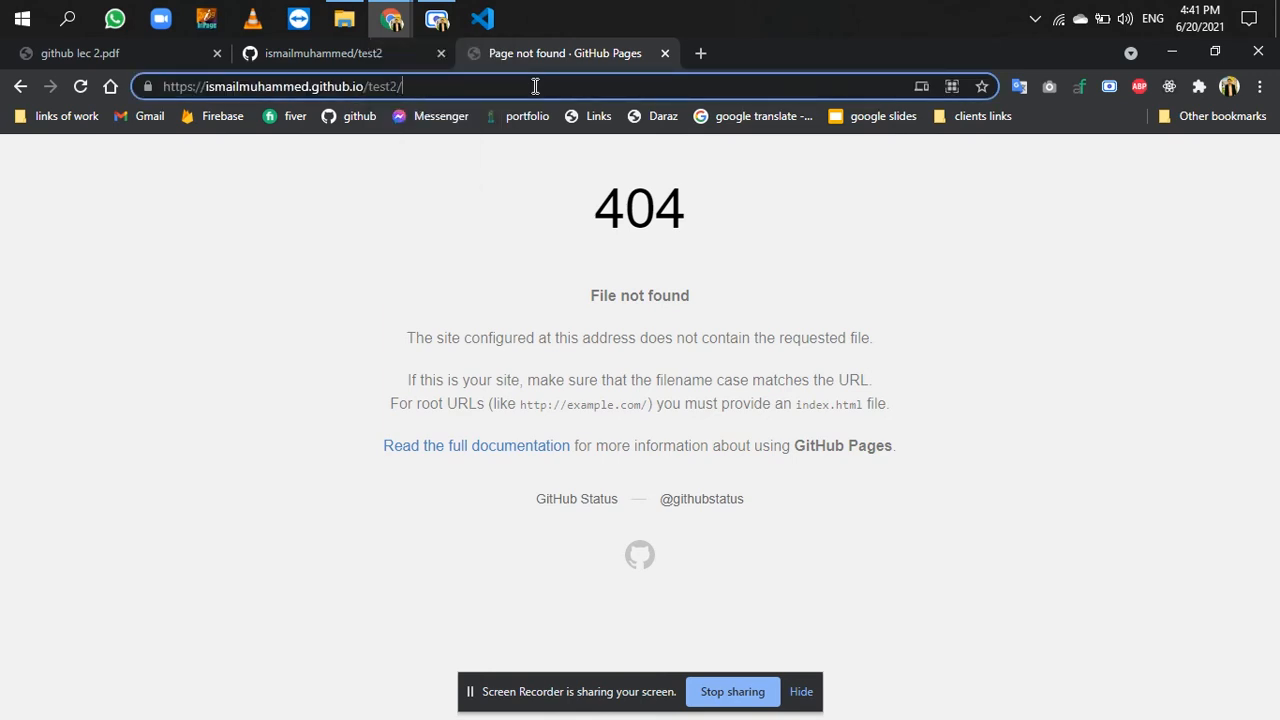
type("HTML")
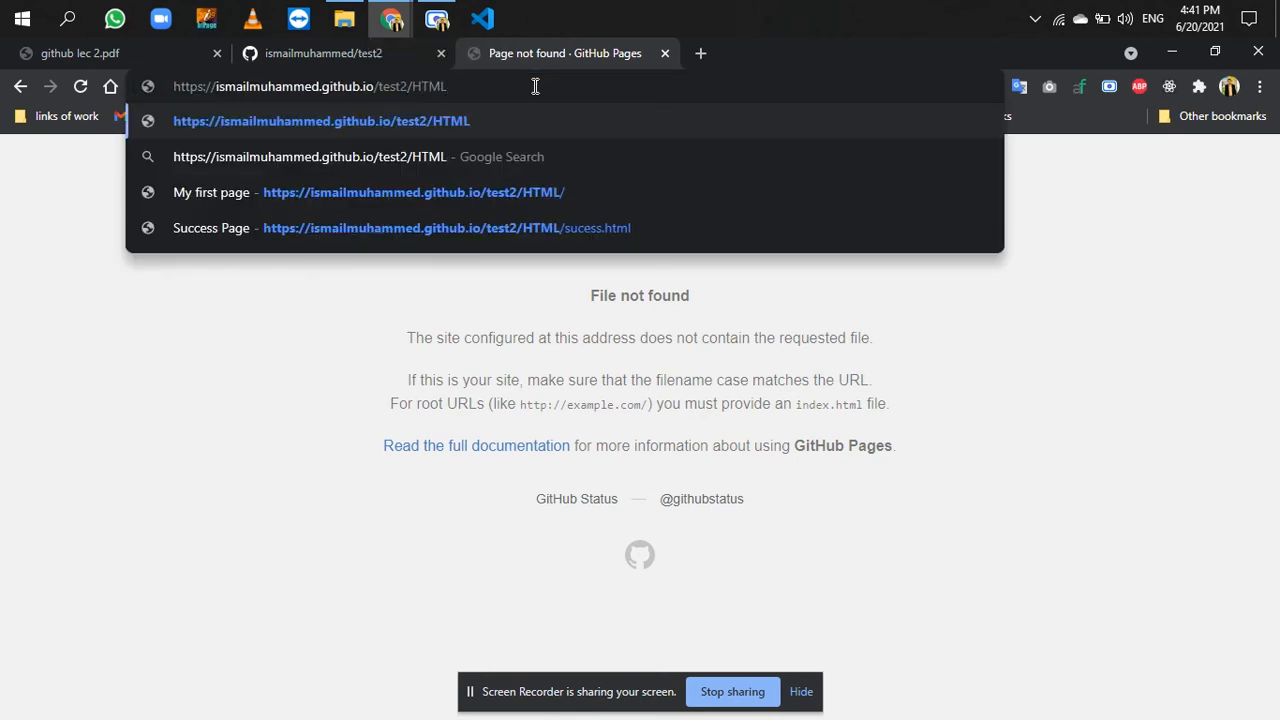
type("/i")
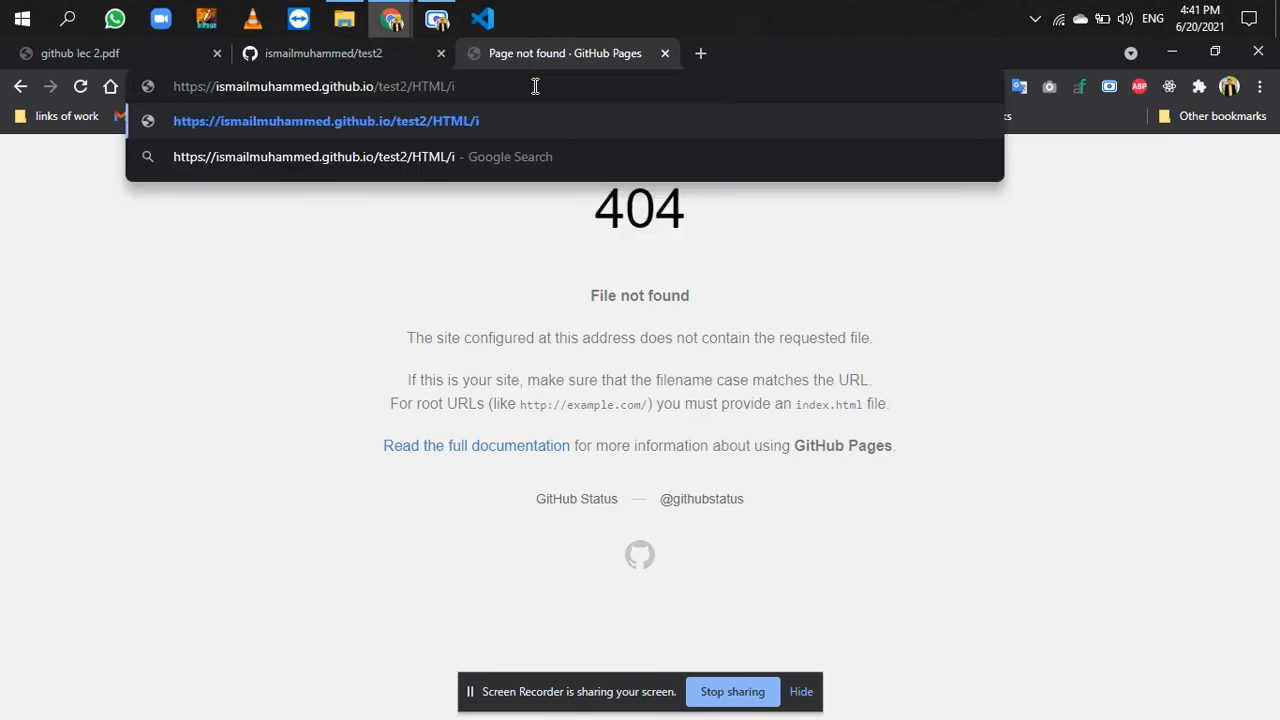
key("Return")
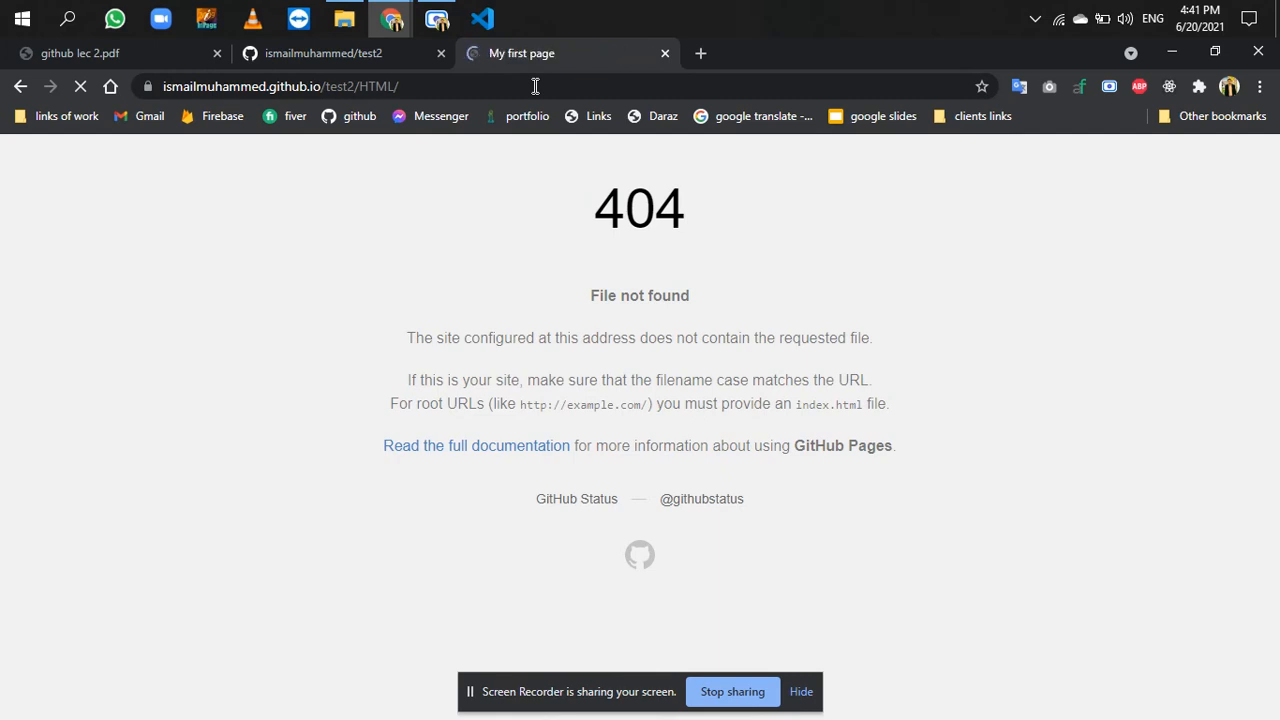
- Copy the published page's full address into the Website field of test2's repository details and save the changes
left_click(529, 93)
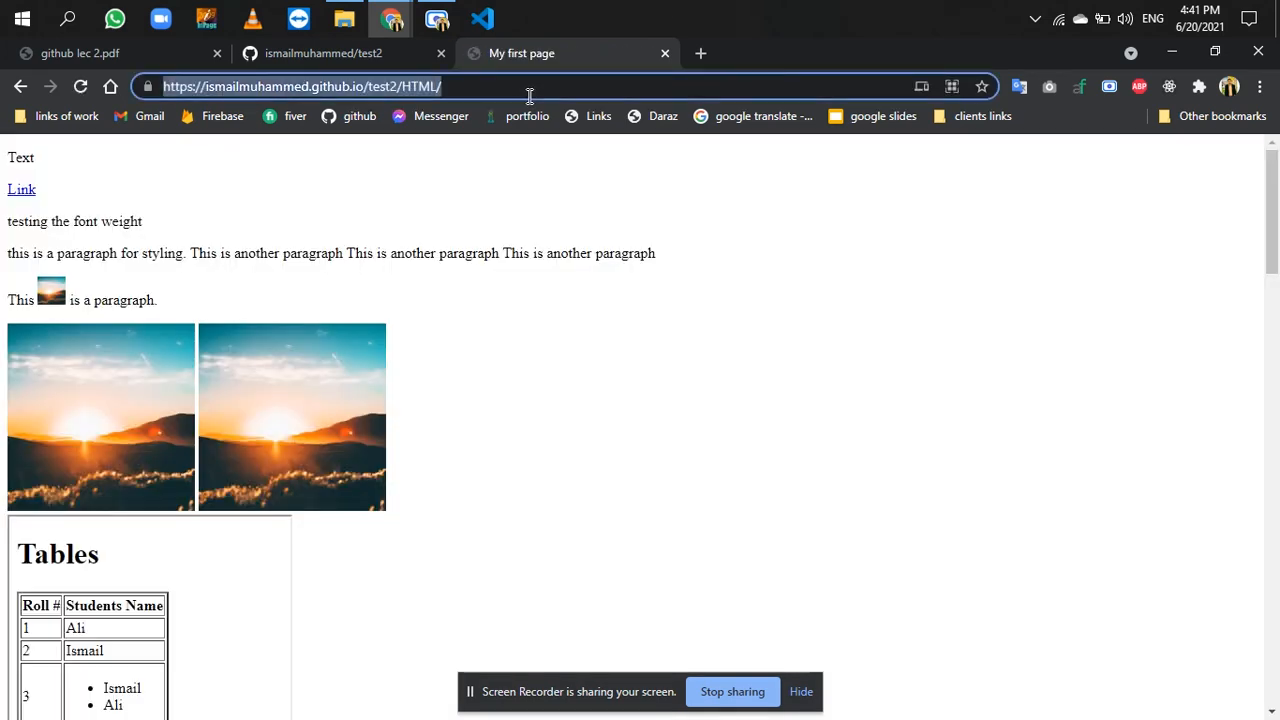
left_click(391, 55)
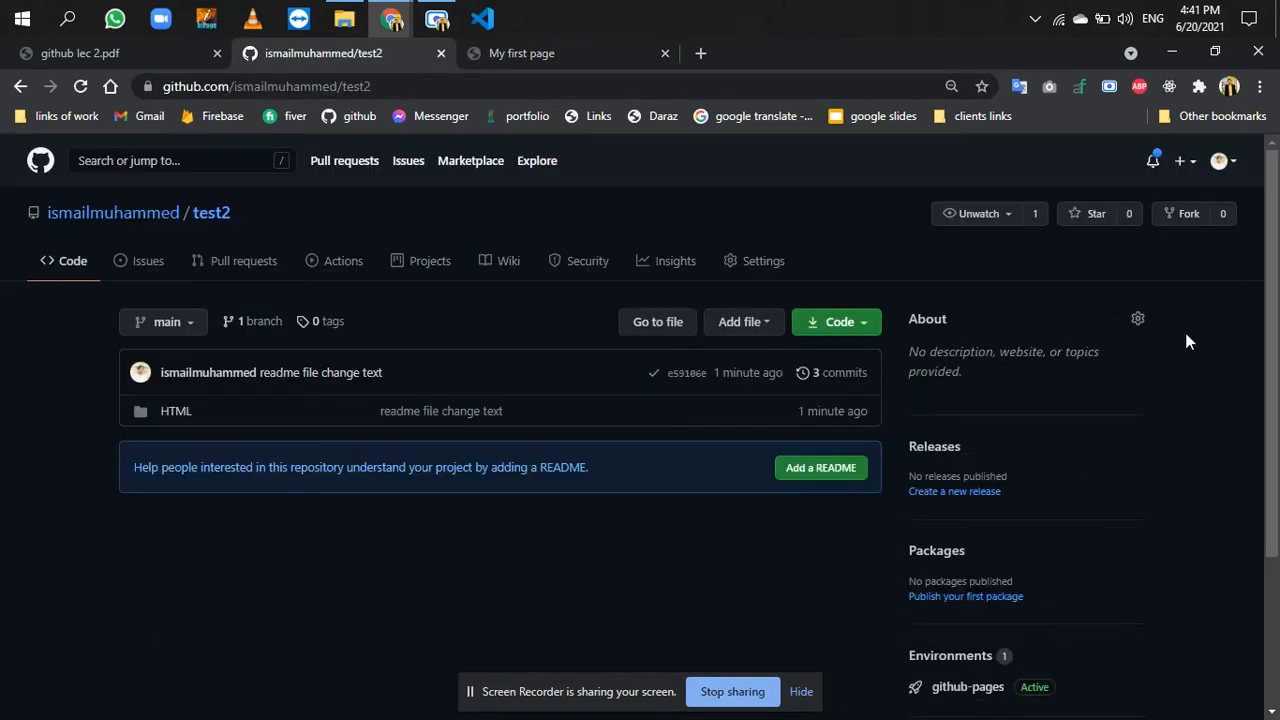
left_click(1134, 322)
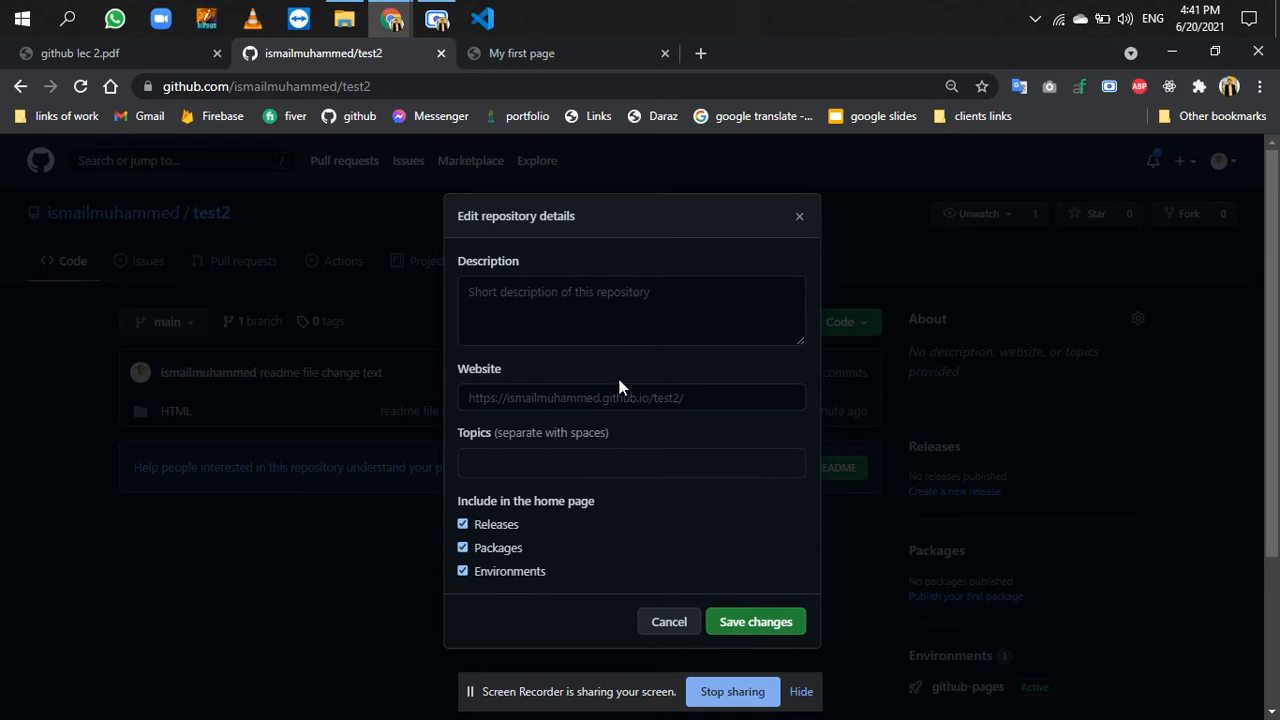
left_click(615, 395)
type("https://ismailmuhammed.github.io/test2/HTML/")
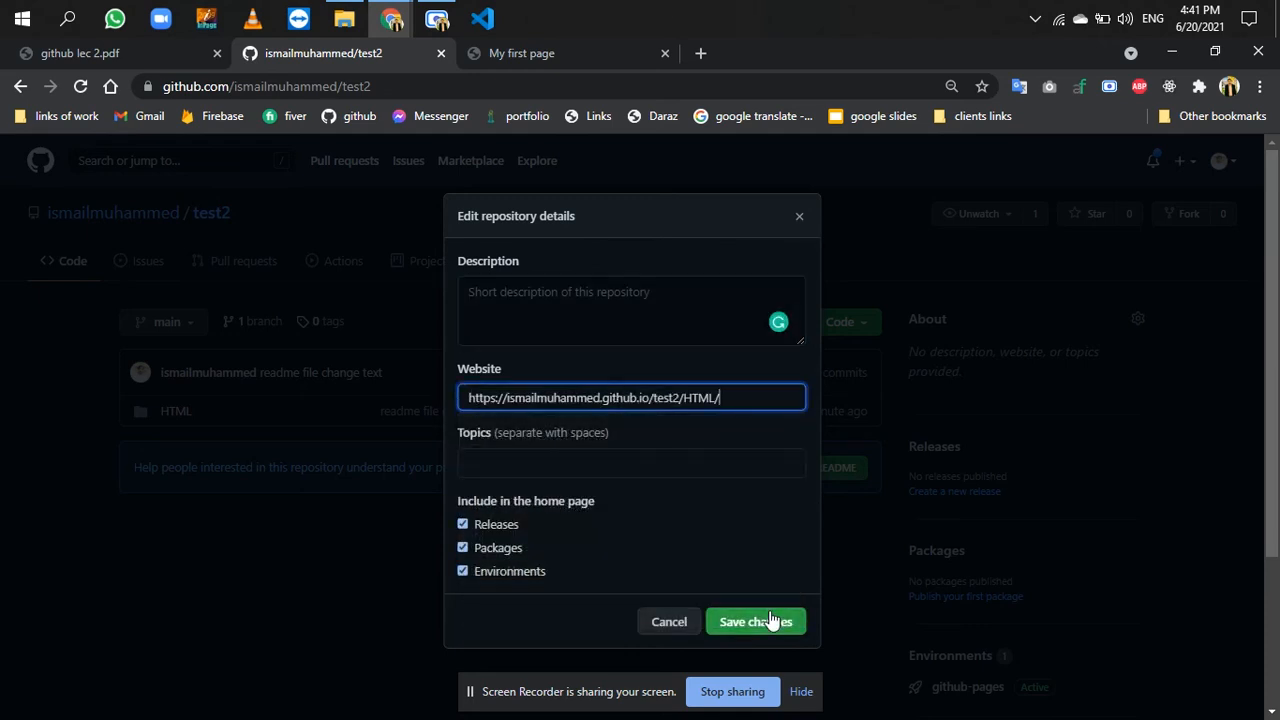
left_click(757, 621)
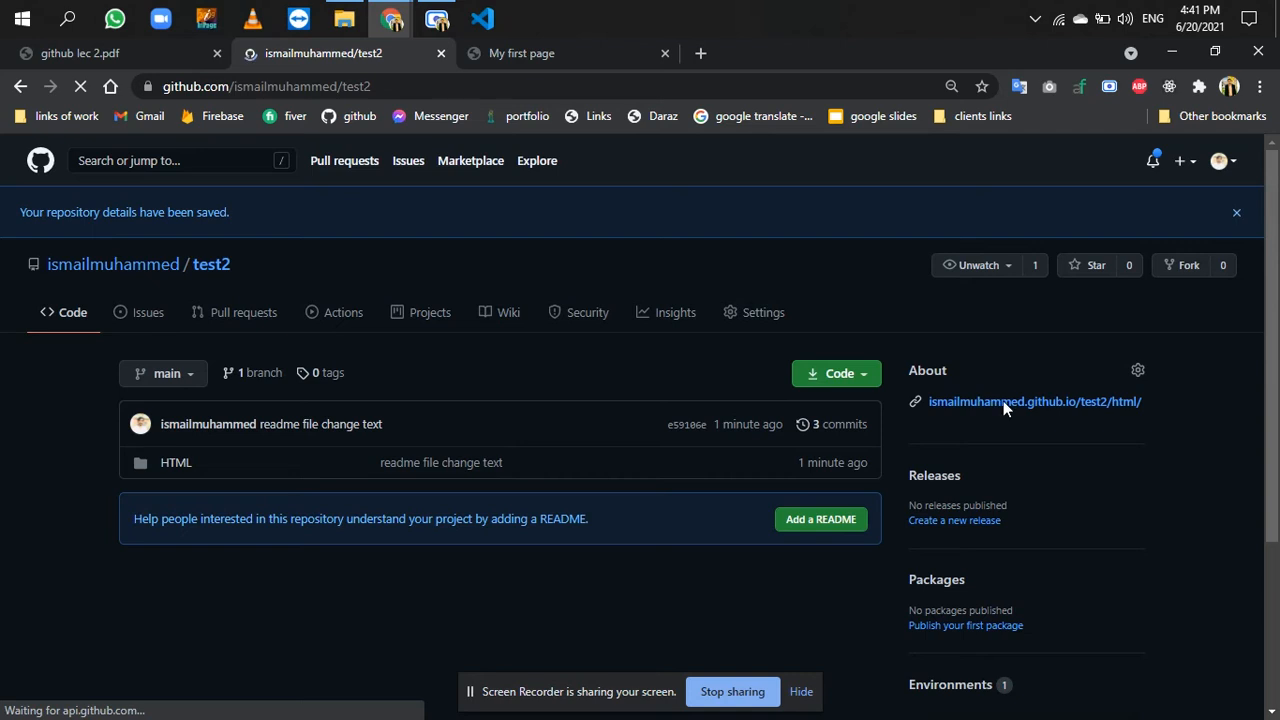
- Return to the published "My first page" and follow its Contact Page link to view the contact page
left_click(595, 57)
scroll(111, 210, "down", 8)
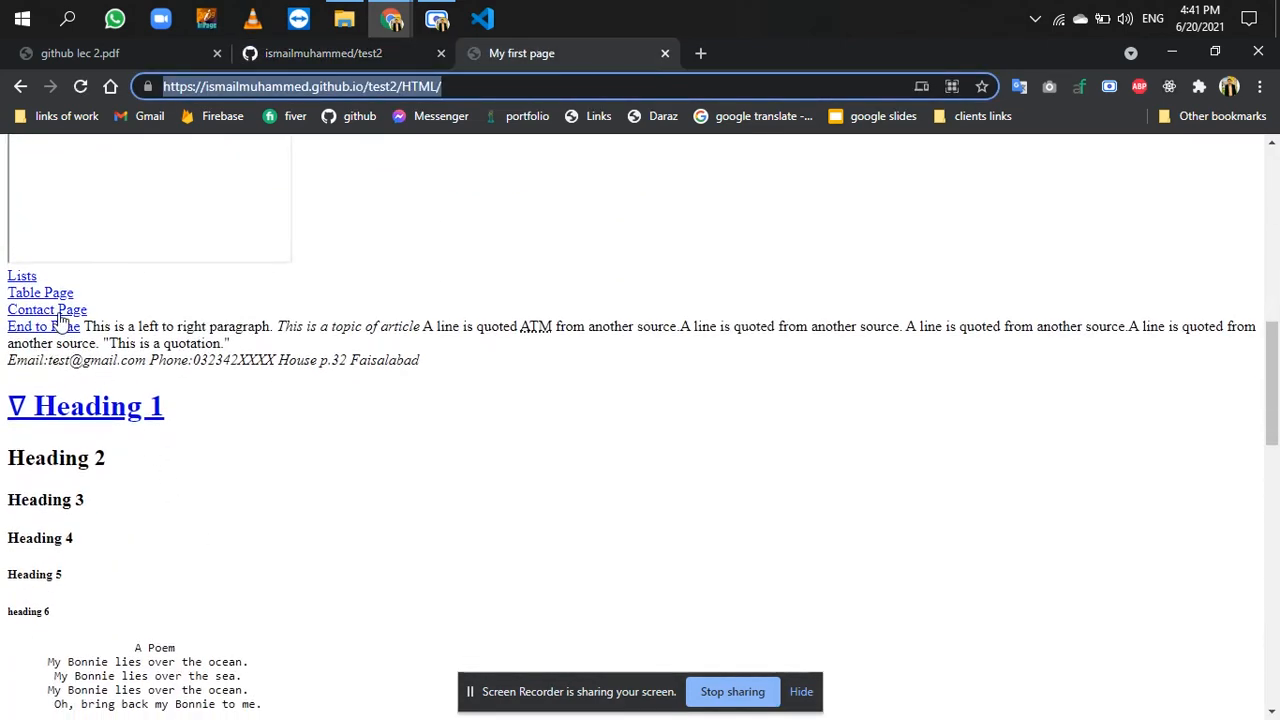
left_click(60, 313)
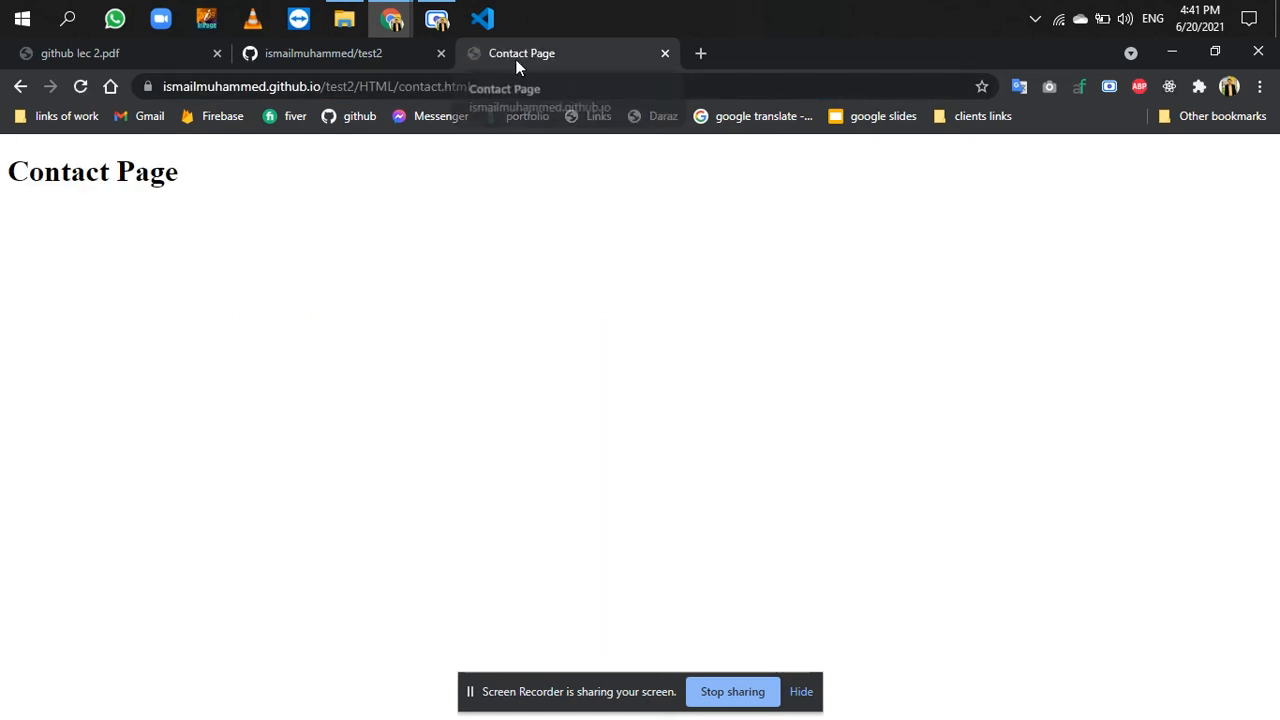
- Start a file upload in the test2 repository and add the local HTML folder from File Explorer
left_click_drag(487, 15, 285, 8)
left_click(354, 59)
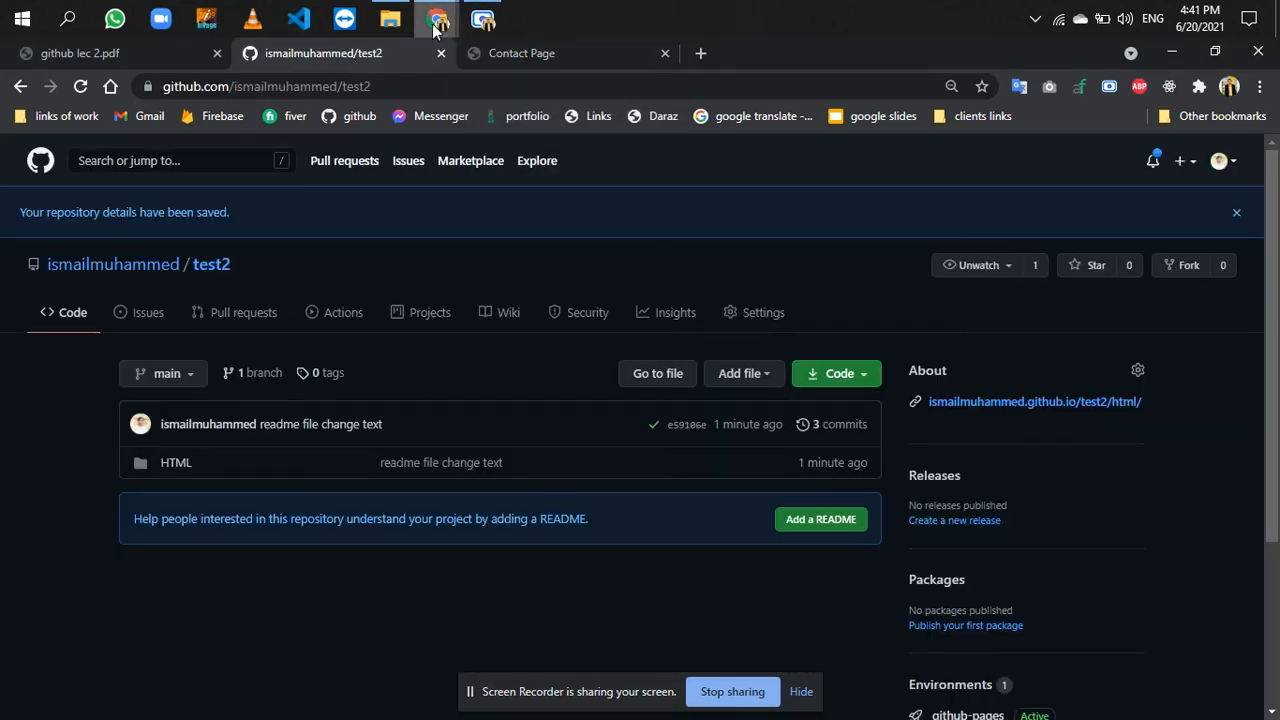
left_click(778, 373)
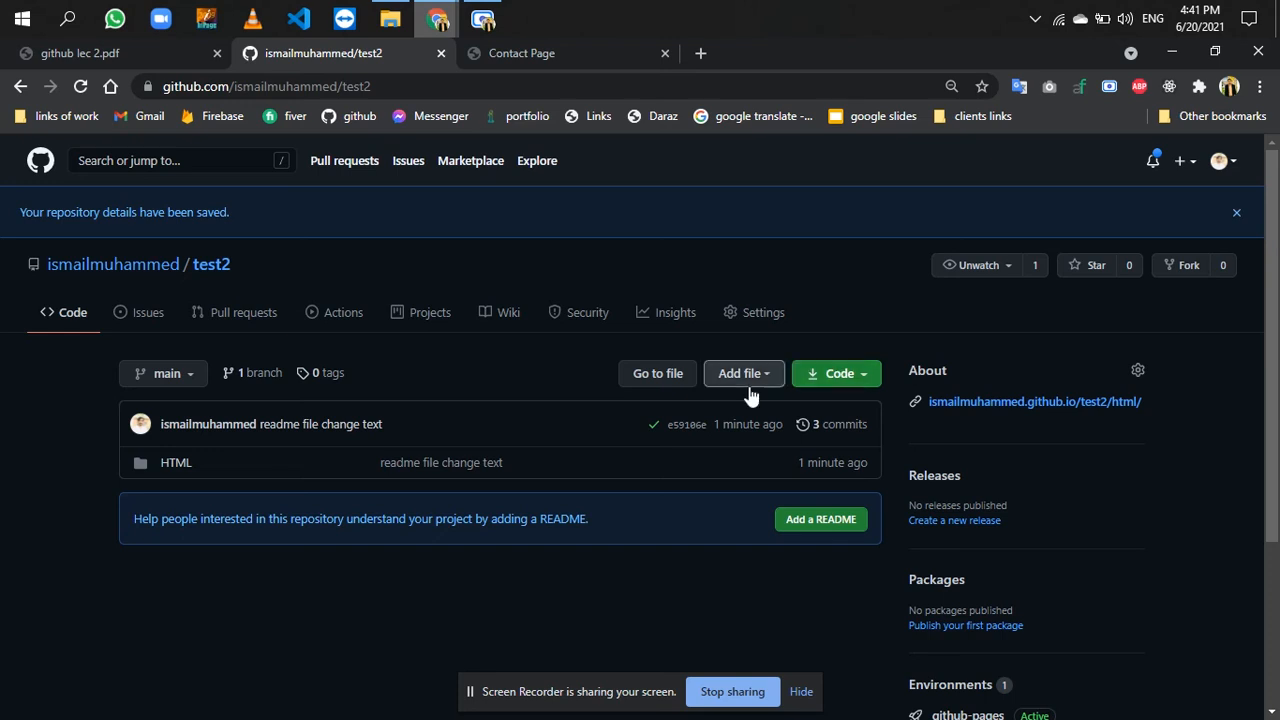
left_click(706, 430)
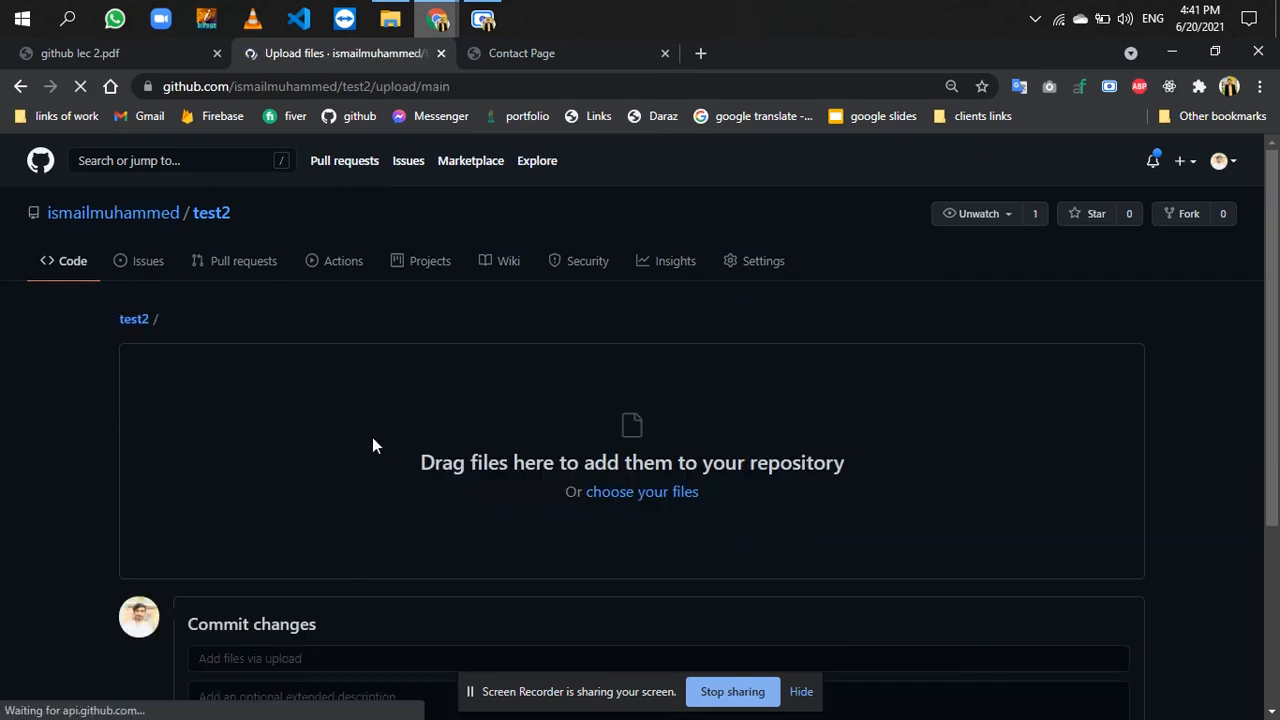
left_click(390, 19)
left_click_drag(324, 283, 605, 503)
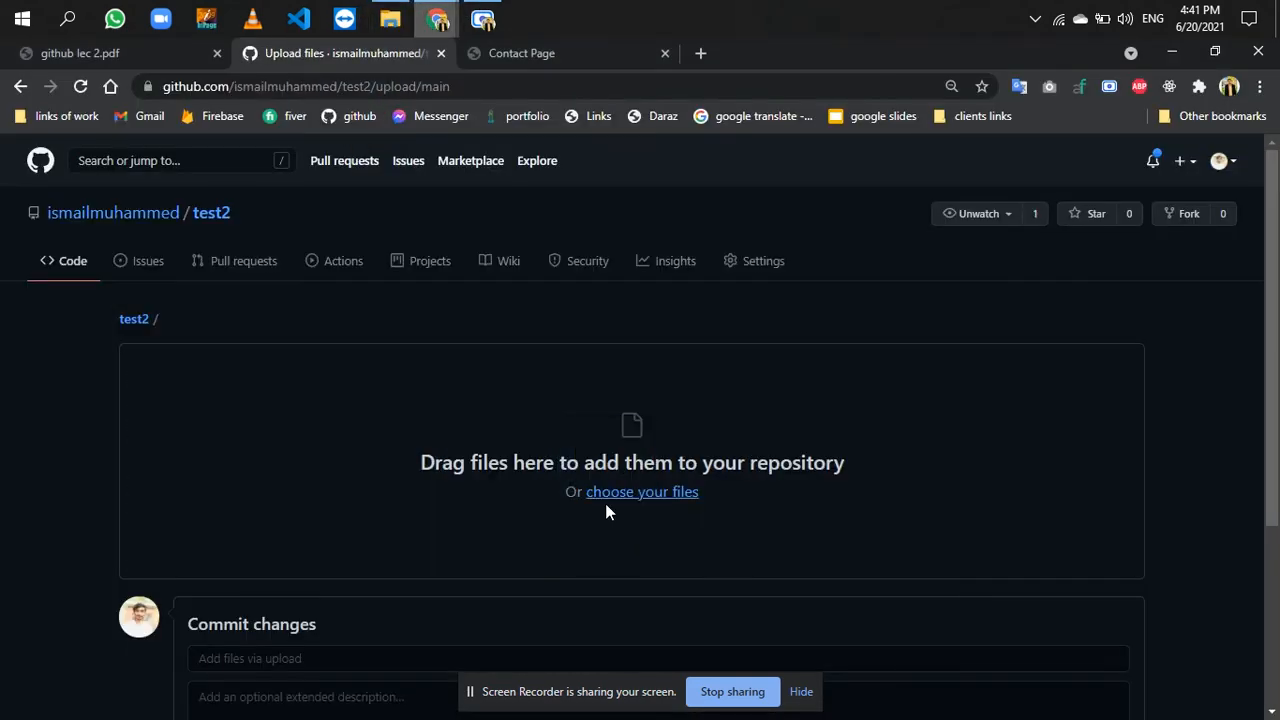
left_click(390, 19)
left_click_drag(292, 311, 640, 486)
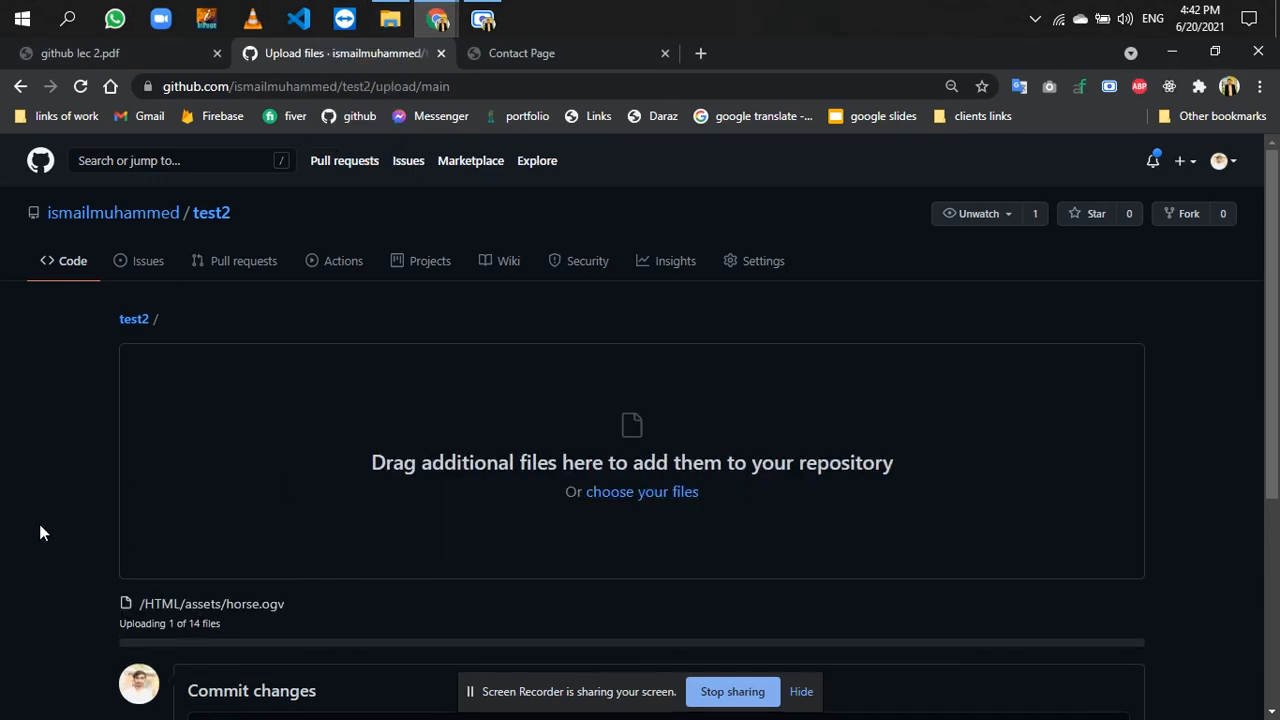
- Commit the uploaded files directly to the main branch with the message "contact page title changed"
scroll(39, 524, "down", 4)
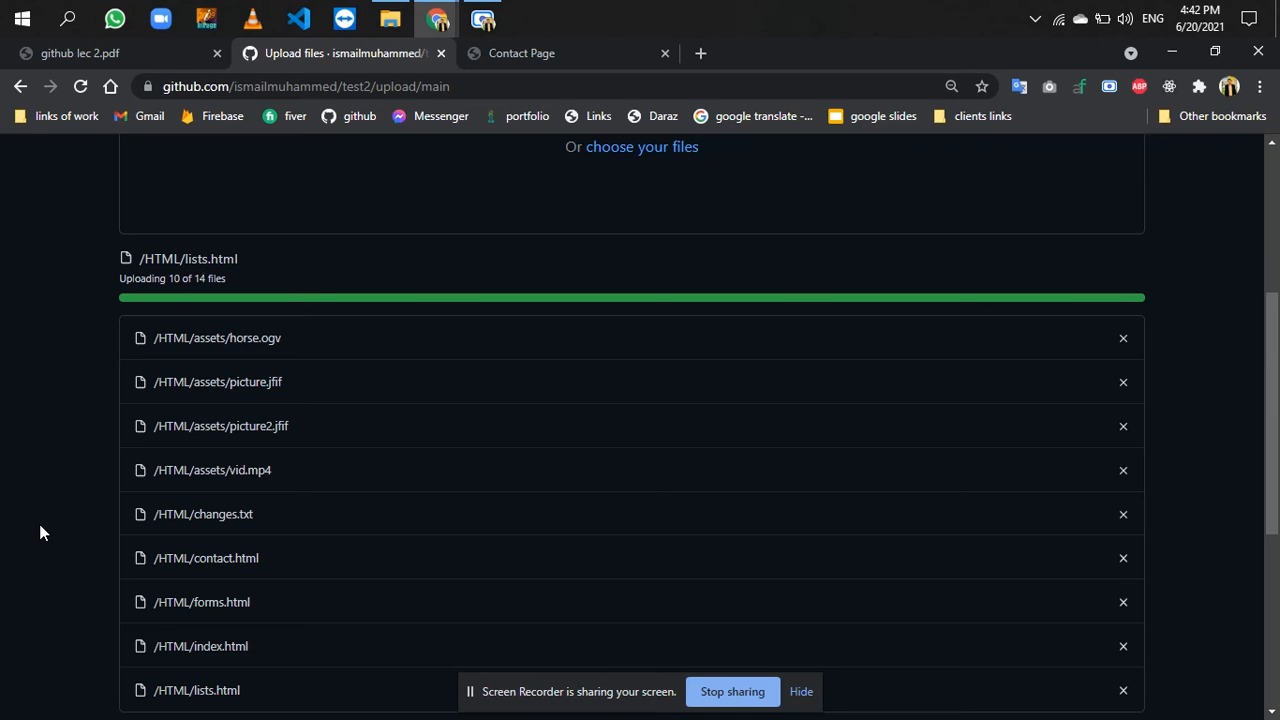
scroll(39, 524, "down", 3)
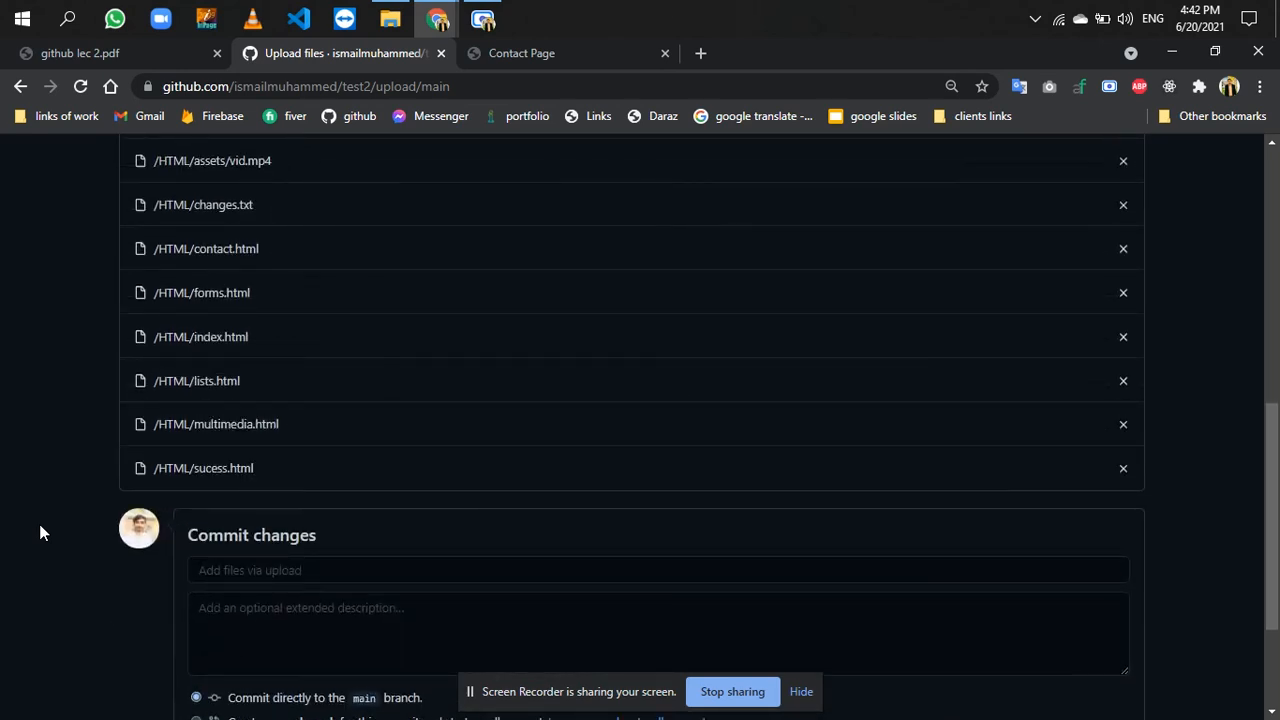
scroll(39, 524, "down", 3)
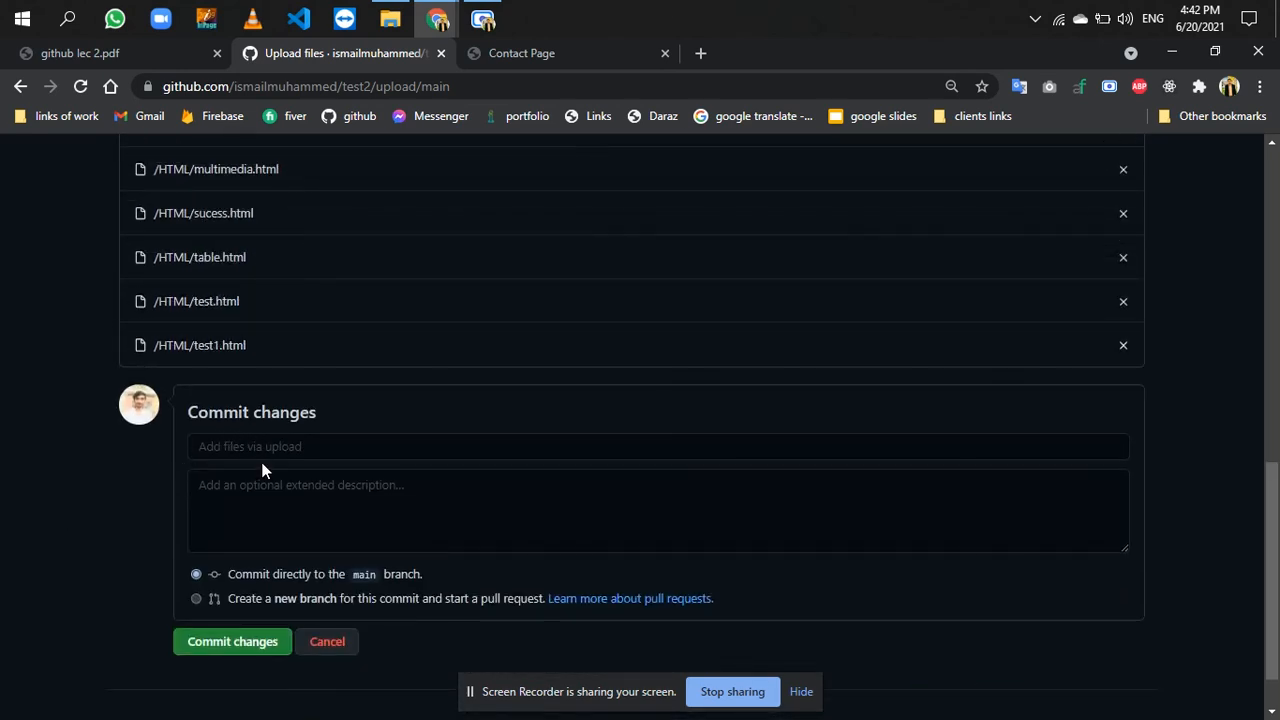
left_click(288, 455)
type("contact page t")
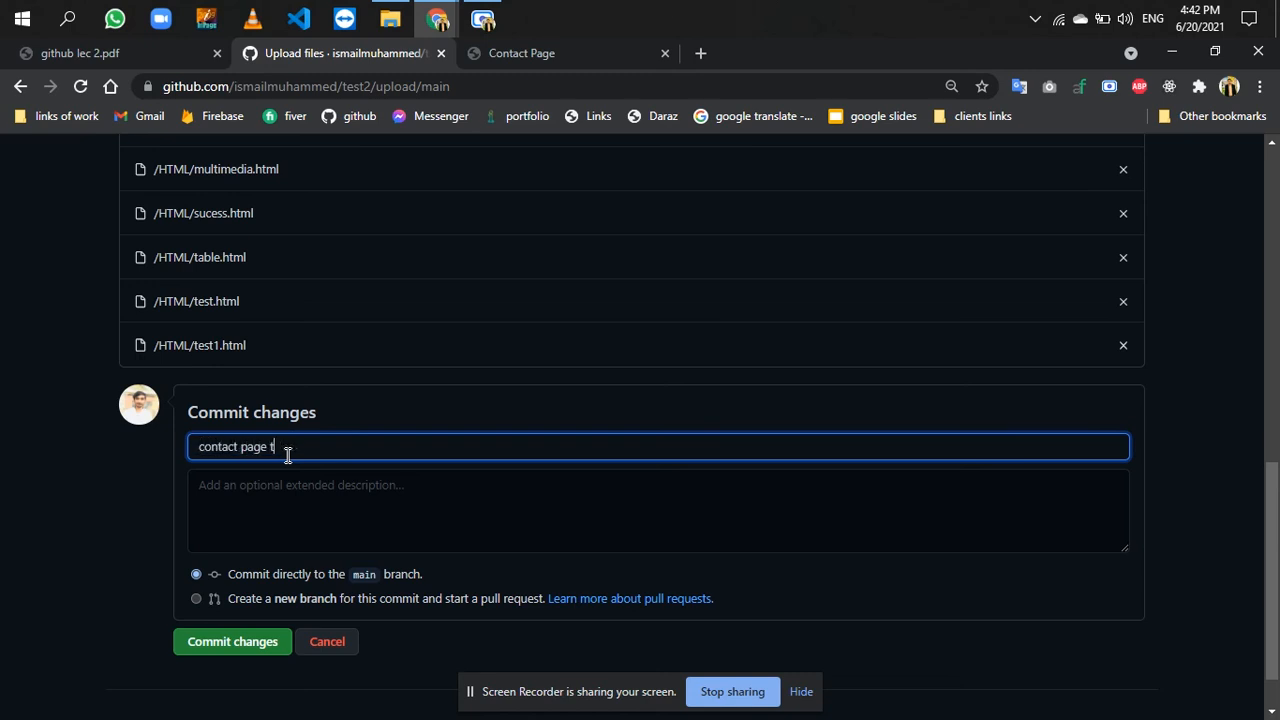
type("itle changed")
left_click(240, 645)
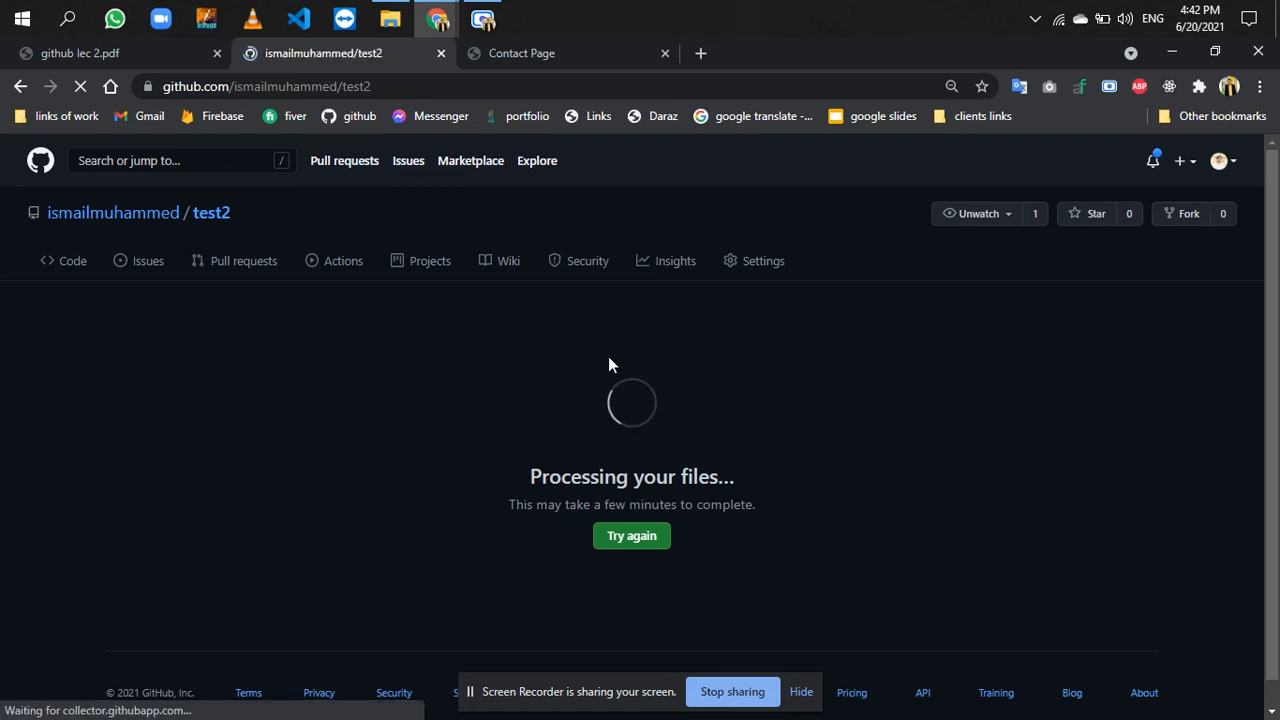
- Open the HTML folder in test2 and check the commit message beside contact.html
left_click(174, 412)
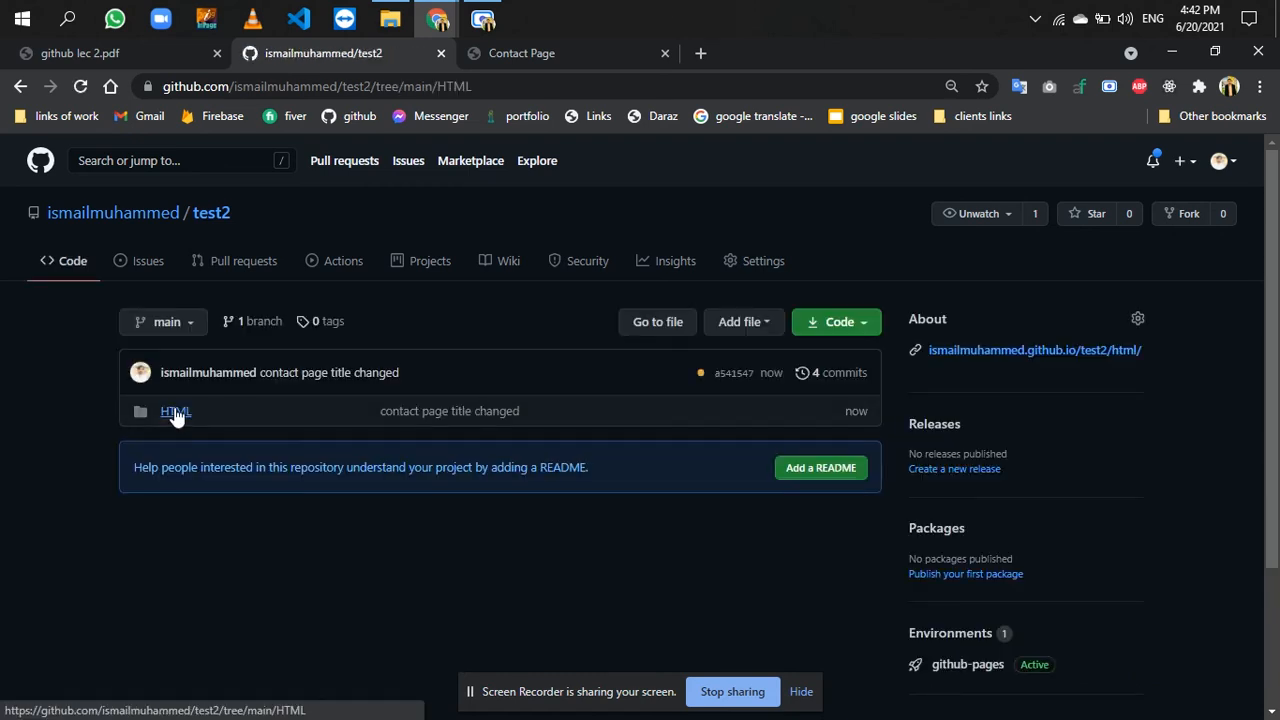
scroll(427, 492, "down", 2)
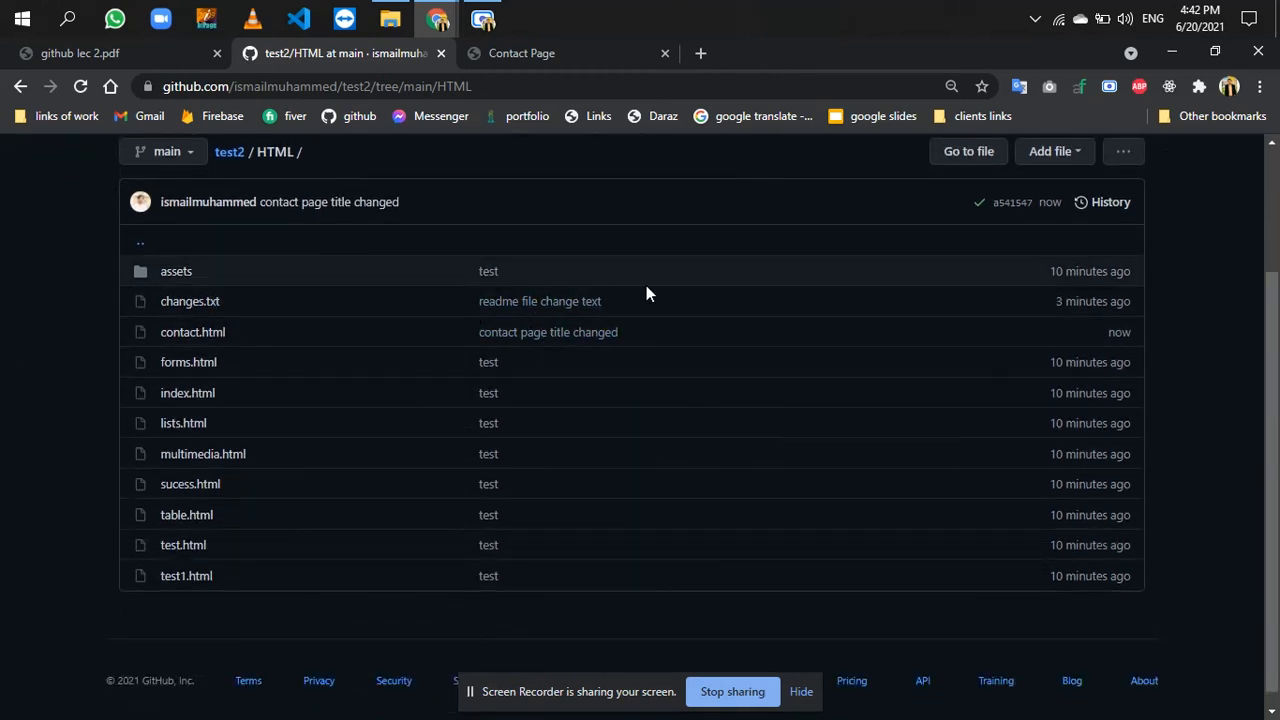
left_click_drag(622, 332, 481, 336)
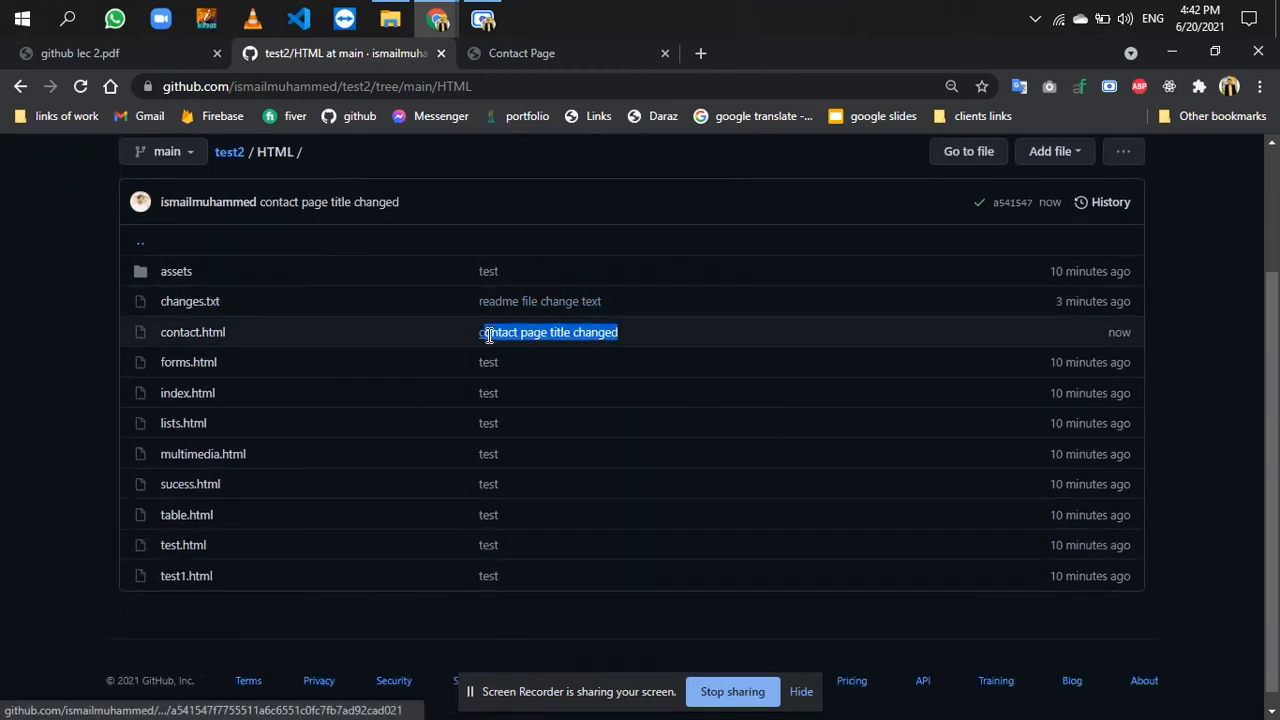
left_click(469, 339)
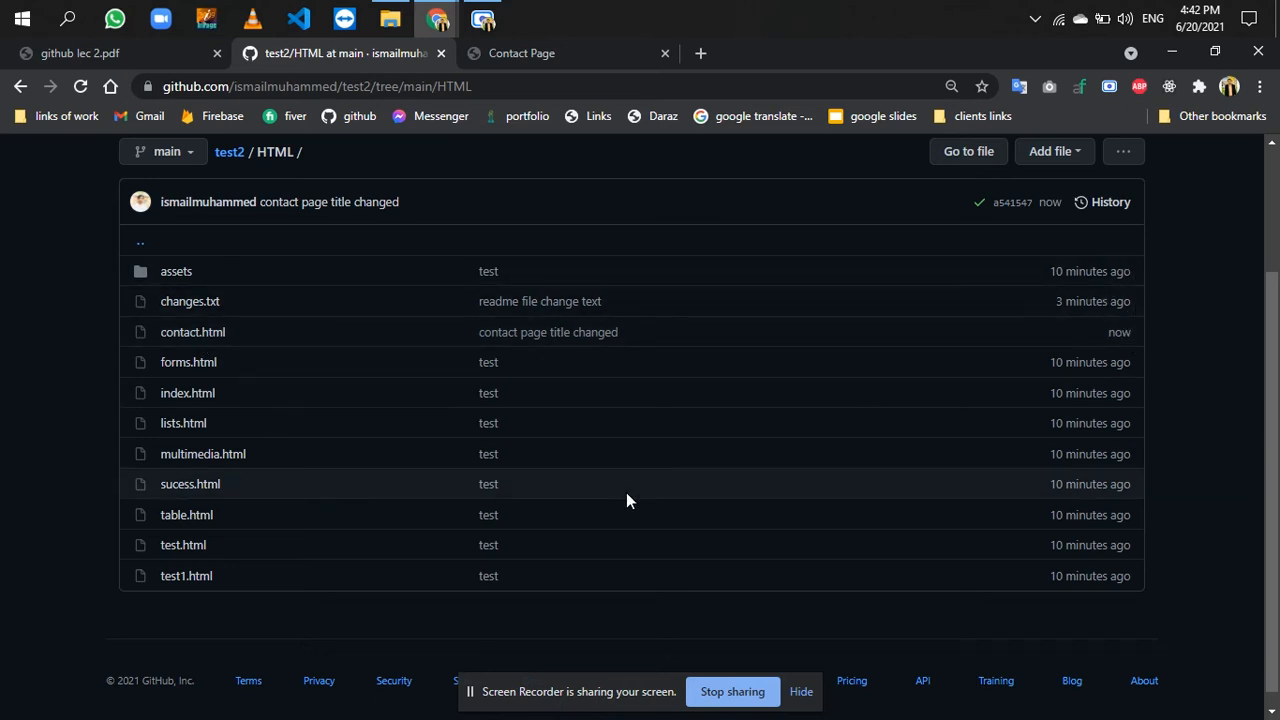
scroll(626, 492, "up", 3)
- Close the published site's old tab and reopen the site in a new tab from test2's About website link
left_click(559, 56)
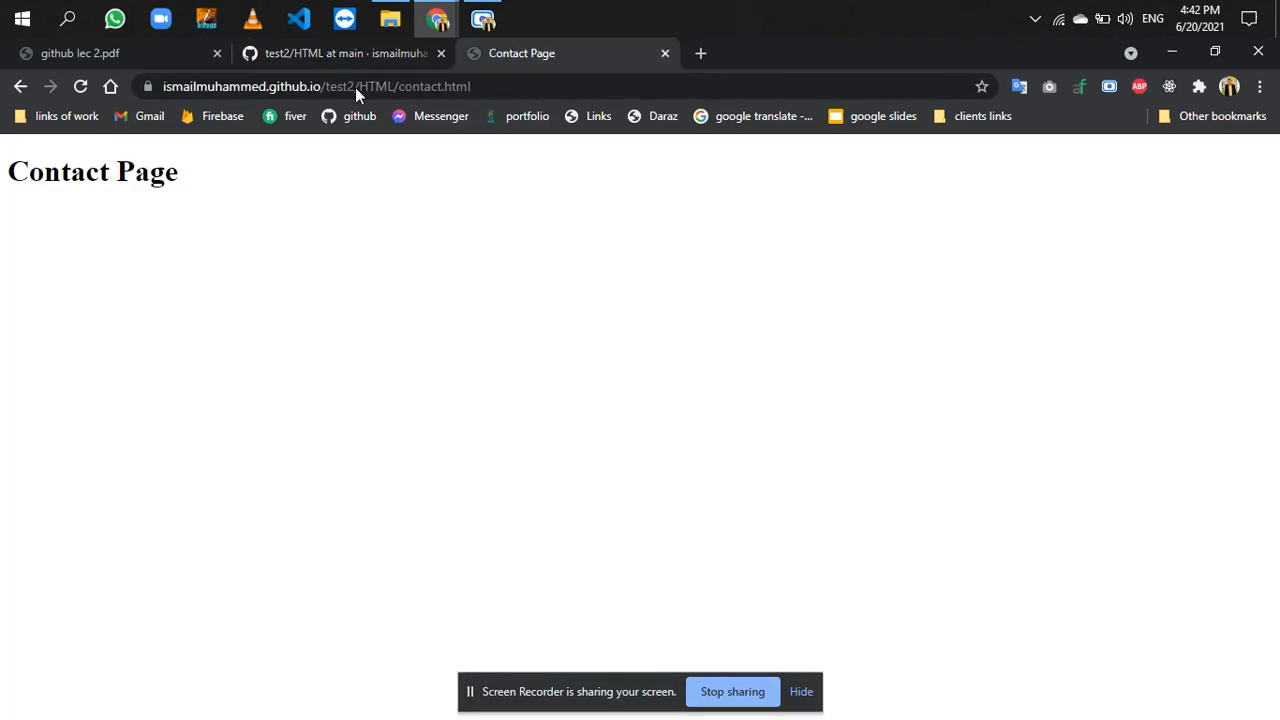
left_click(20, 86)
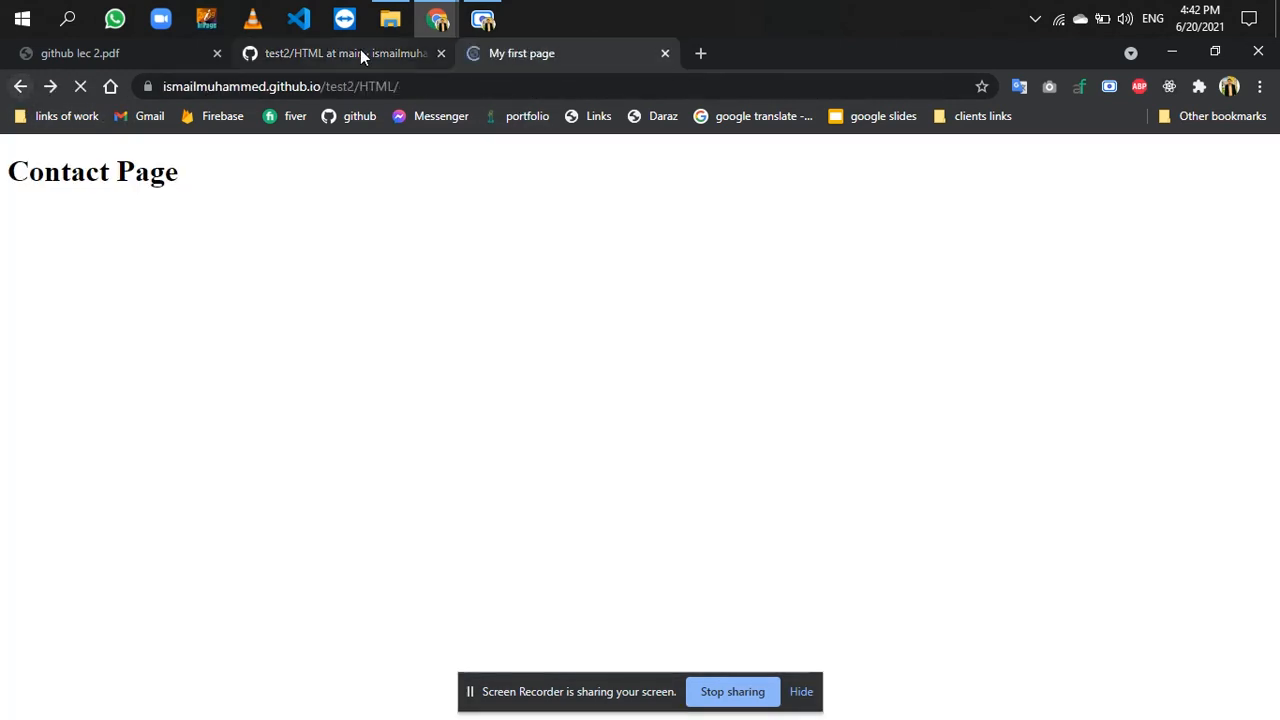
left_click(360, 52)
left_click(214, 213)
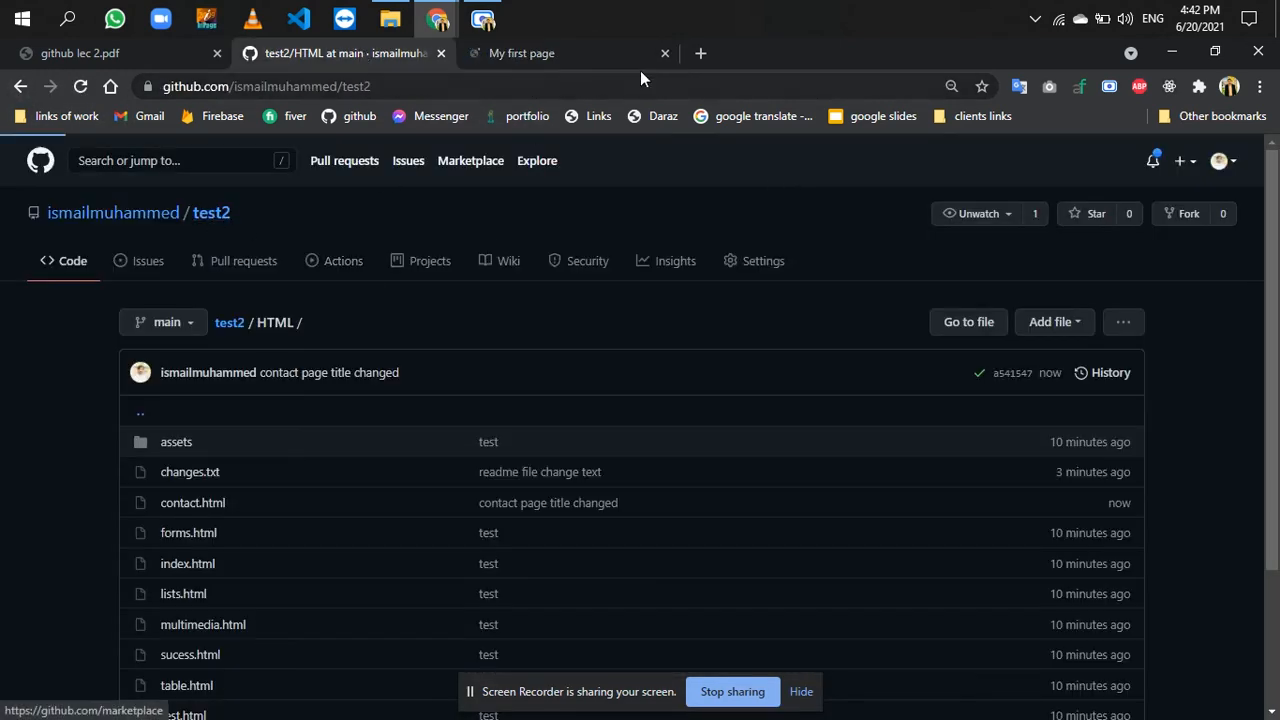
left_click(664, 53)
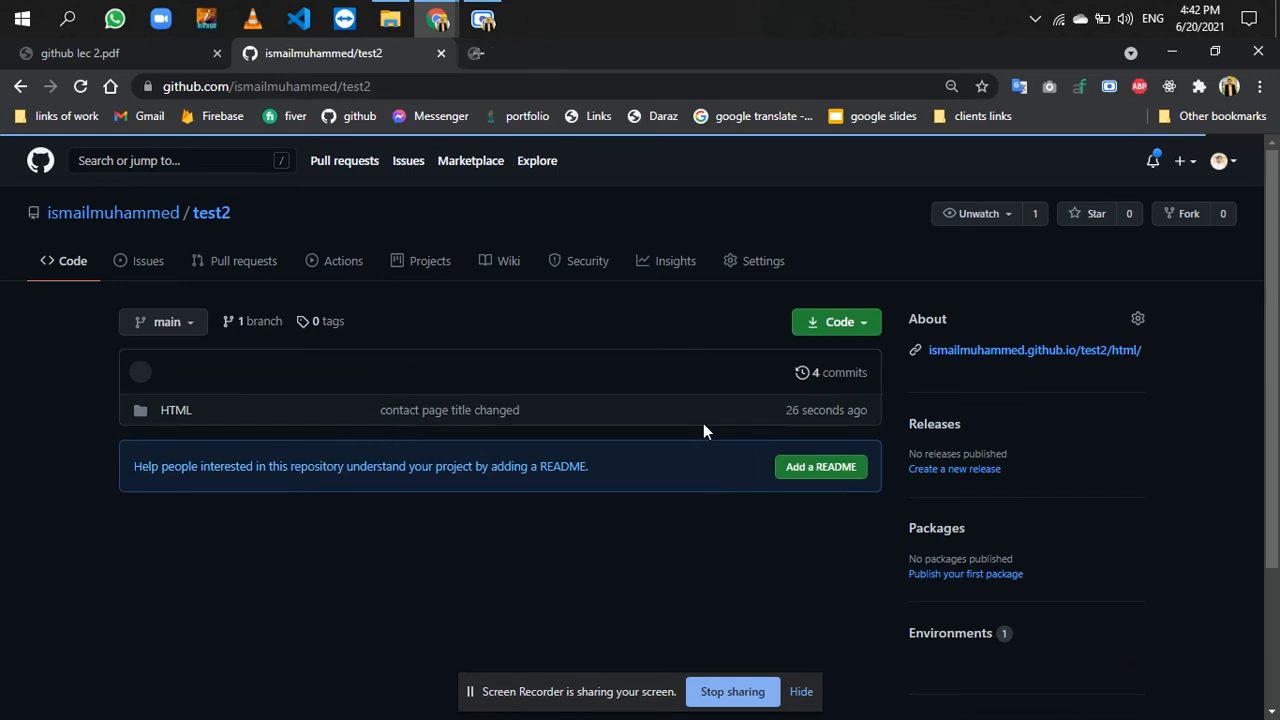
right_click(1051, 353)
left_click(1082, 370)
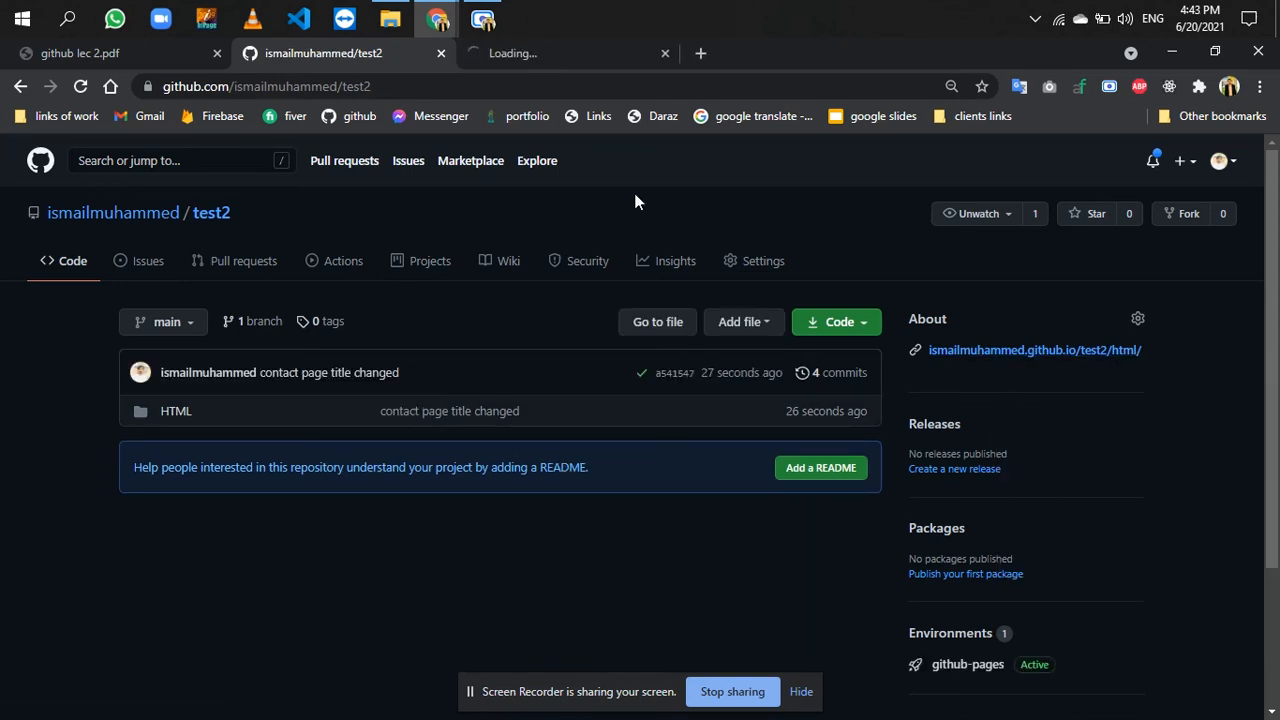
- Open the Contact Page link on the published site and check its browser tab title
left_click(572, 55)
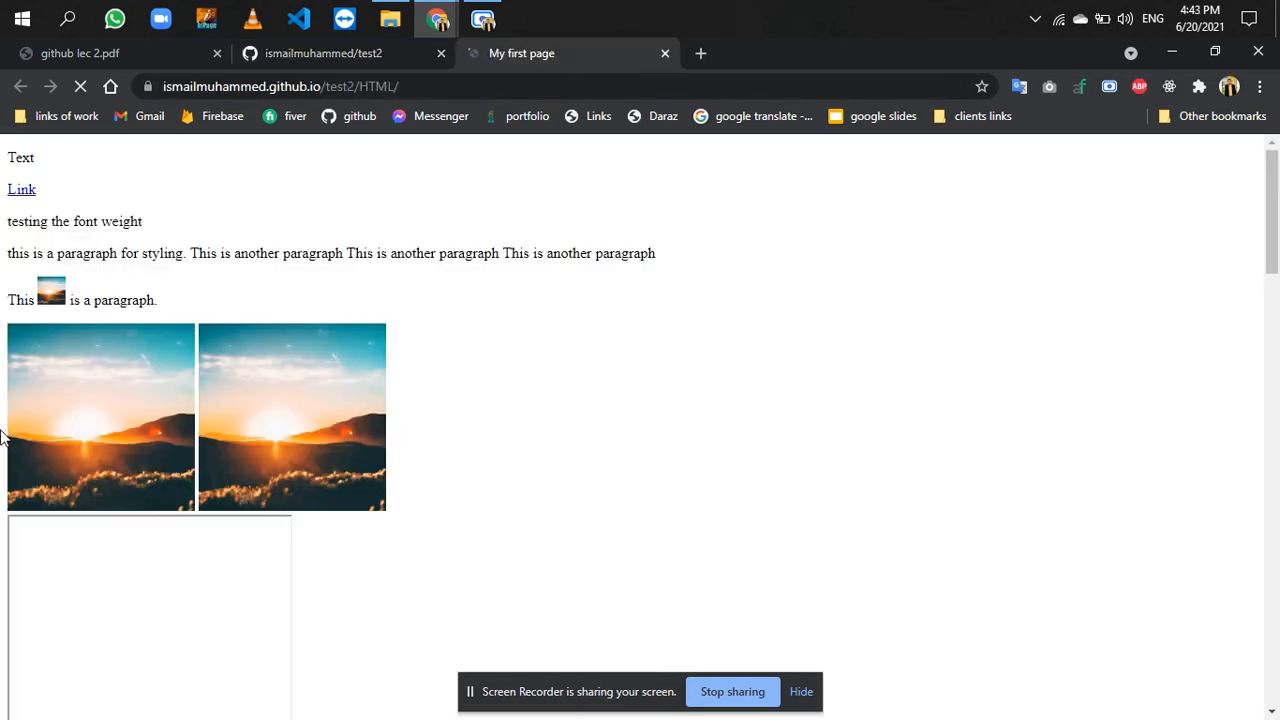
scroll(71, 545, "down", 6)
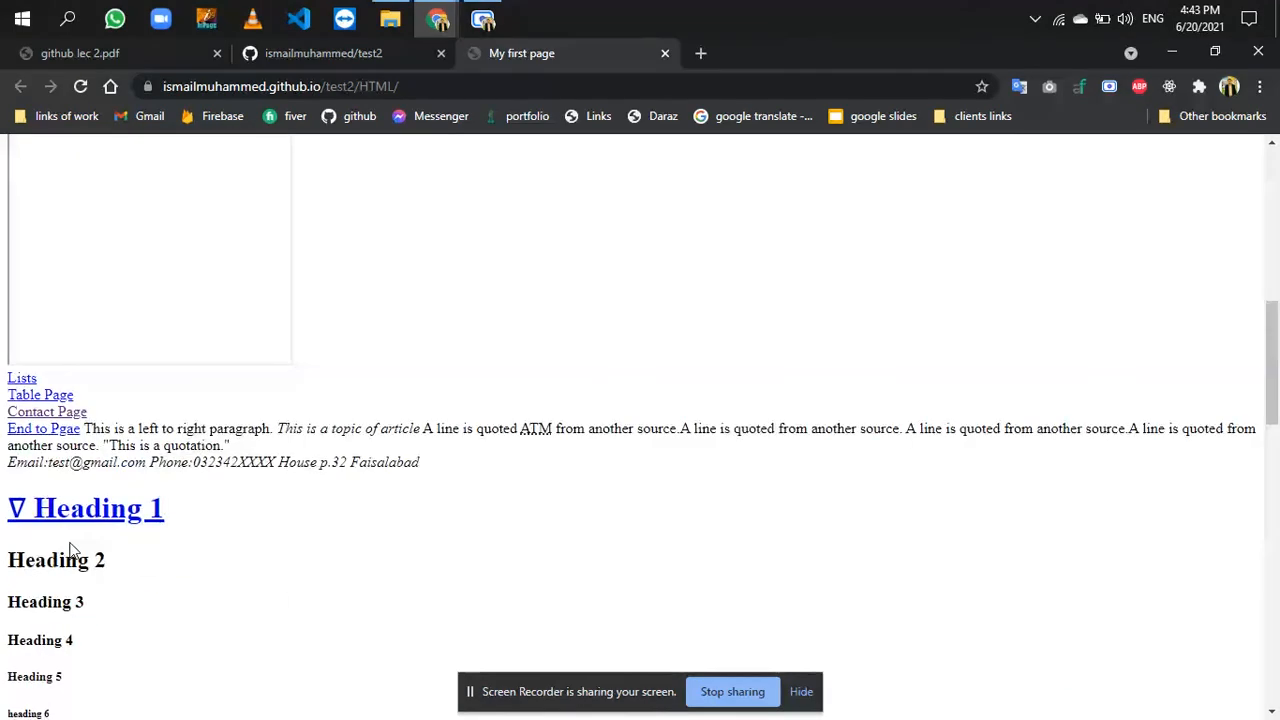
left_click(58, 413)
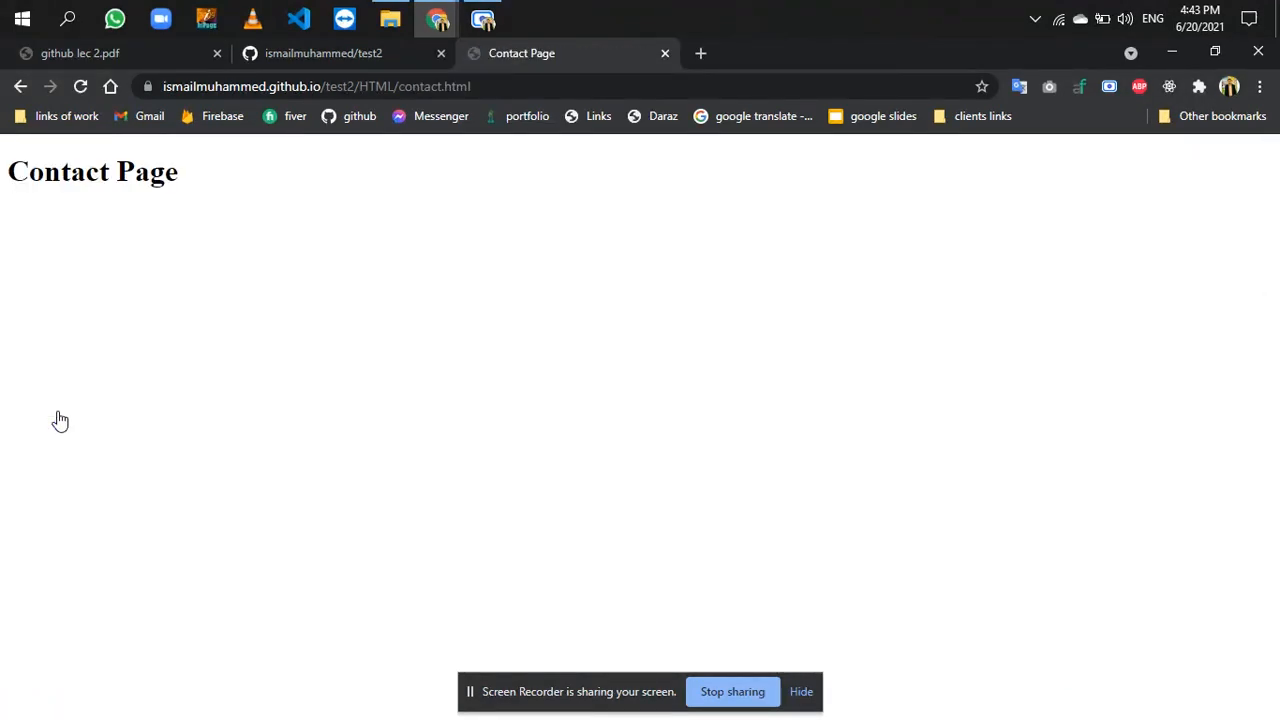
- Open contact.html from test2's HTML folder on GitHub and check the text inside its title tag
left_click(336, 60)
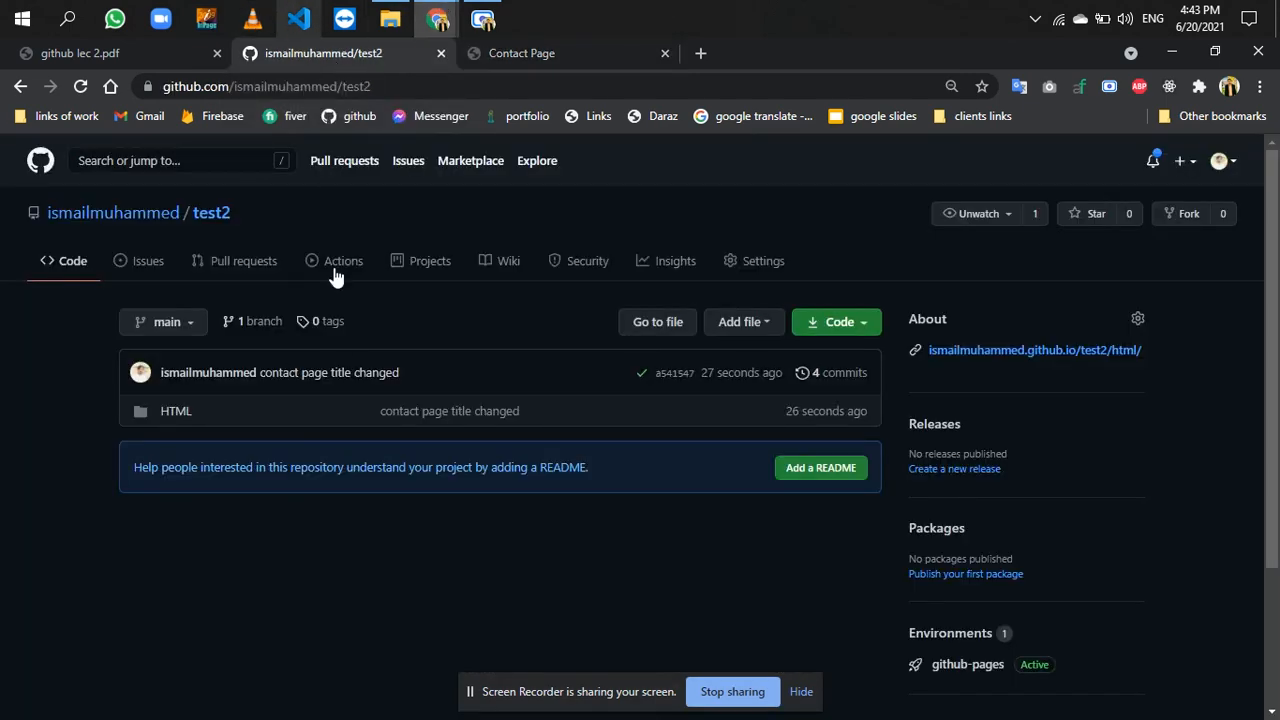
left_click(174, 412)
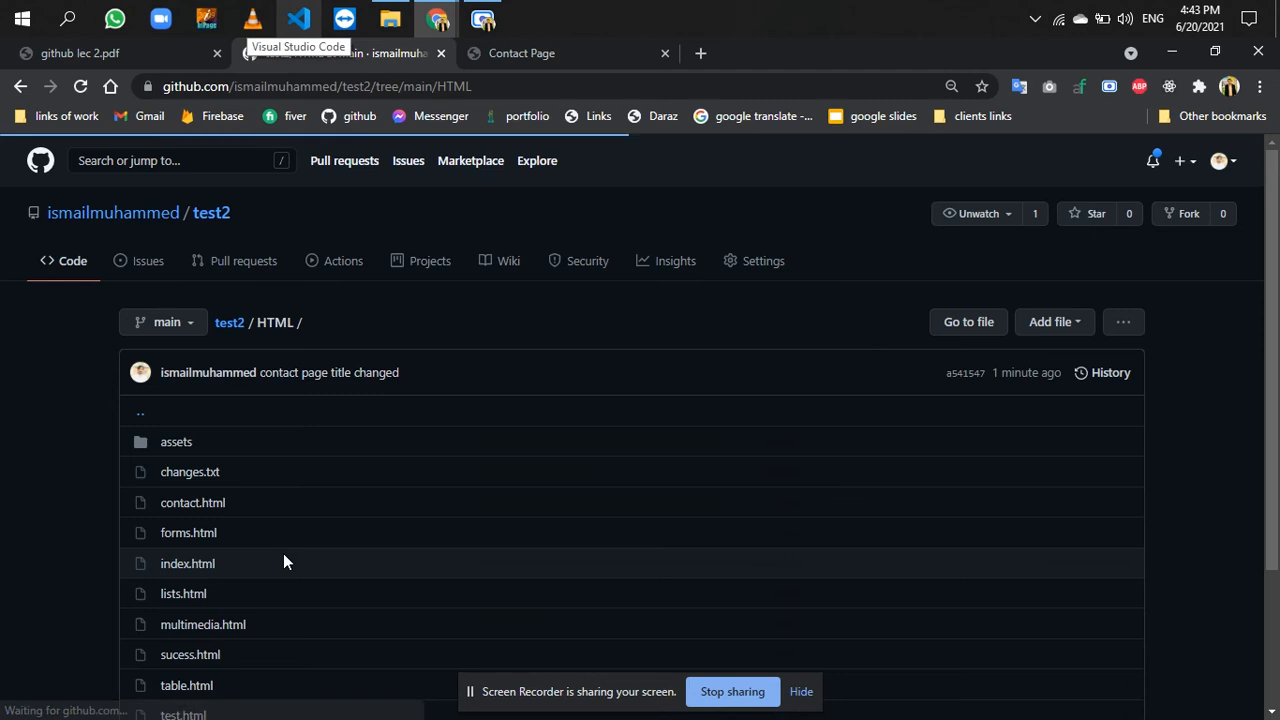
scroll(228, 456, "down", 1)
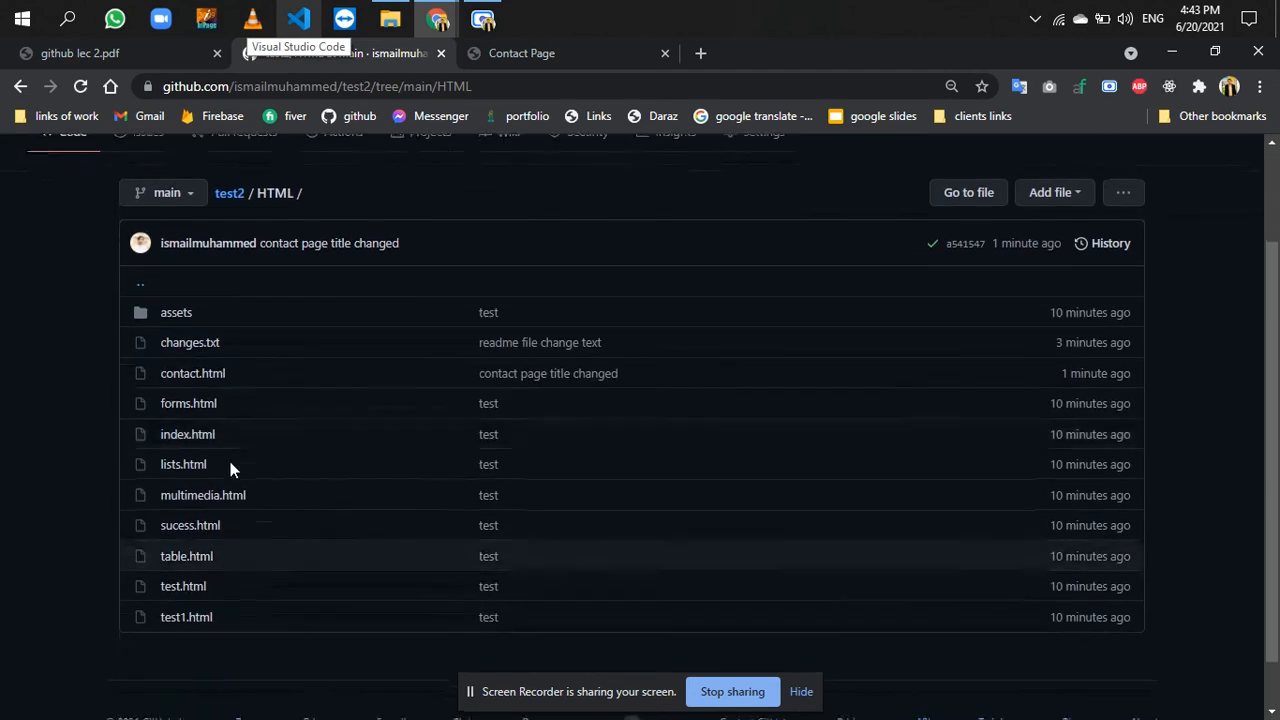
left_click(207, 375)
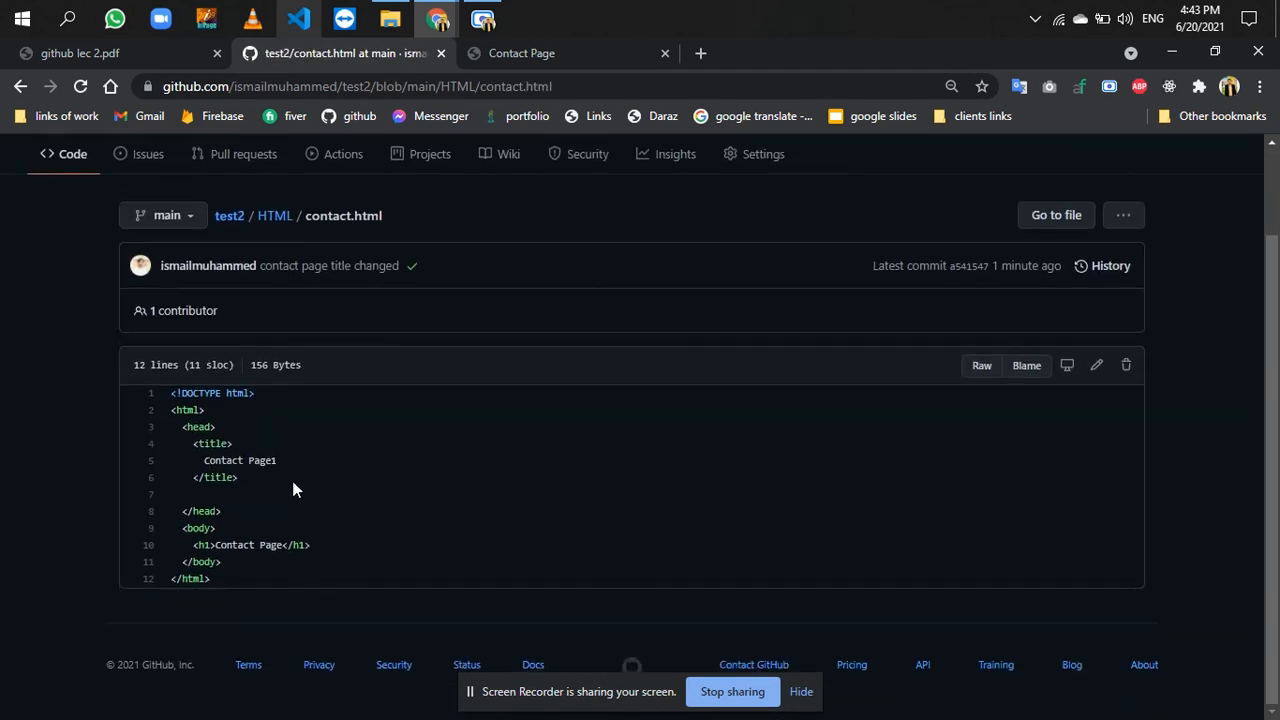
left_click_drag(278, 462, 211, 465)
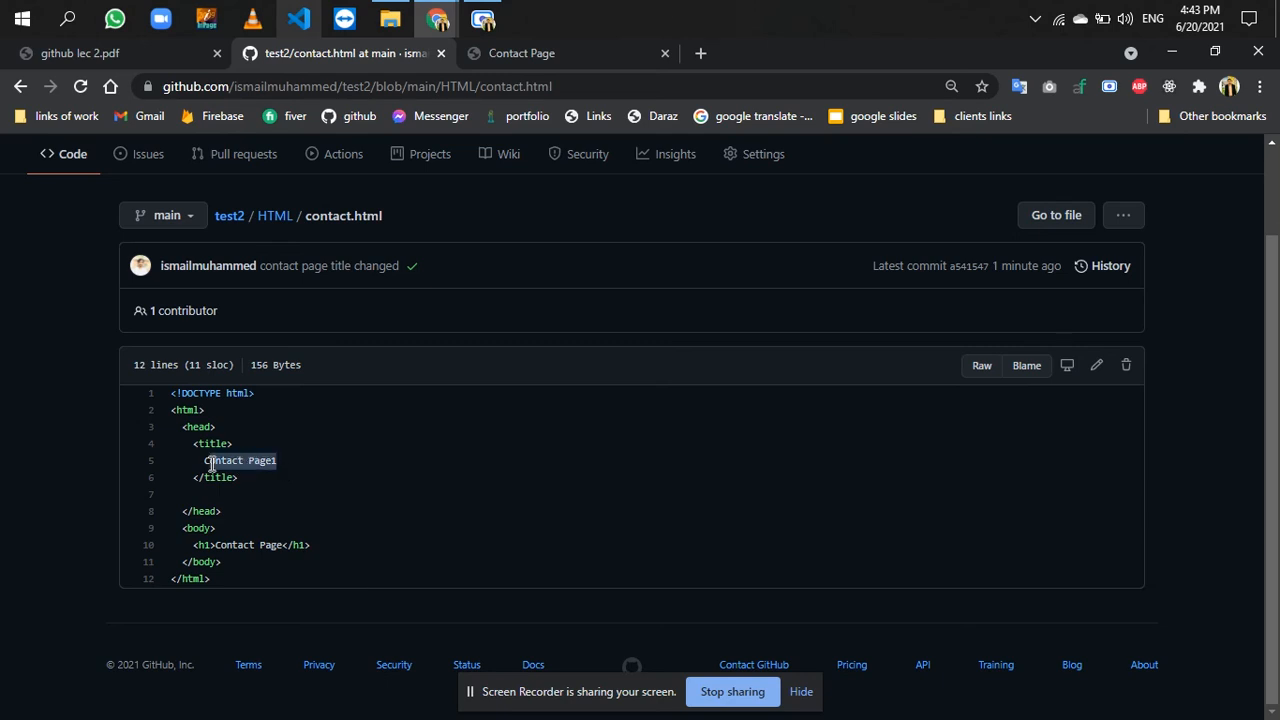
left_click(373, 464)
- Reload the live contact page to check its updated tab title, and close that tab
left_click(519, 55)
key("ctrl+r")
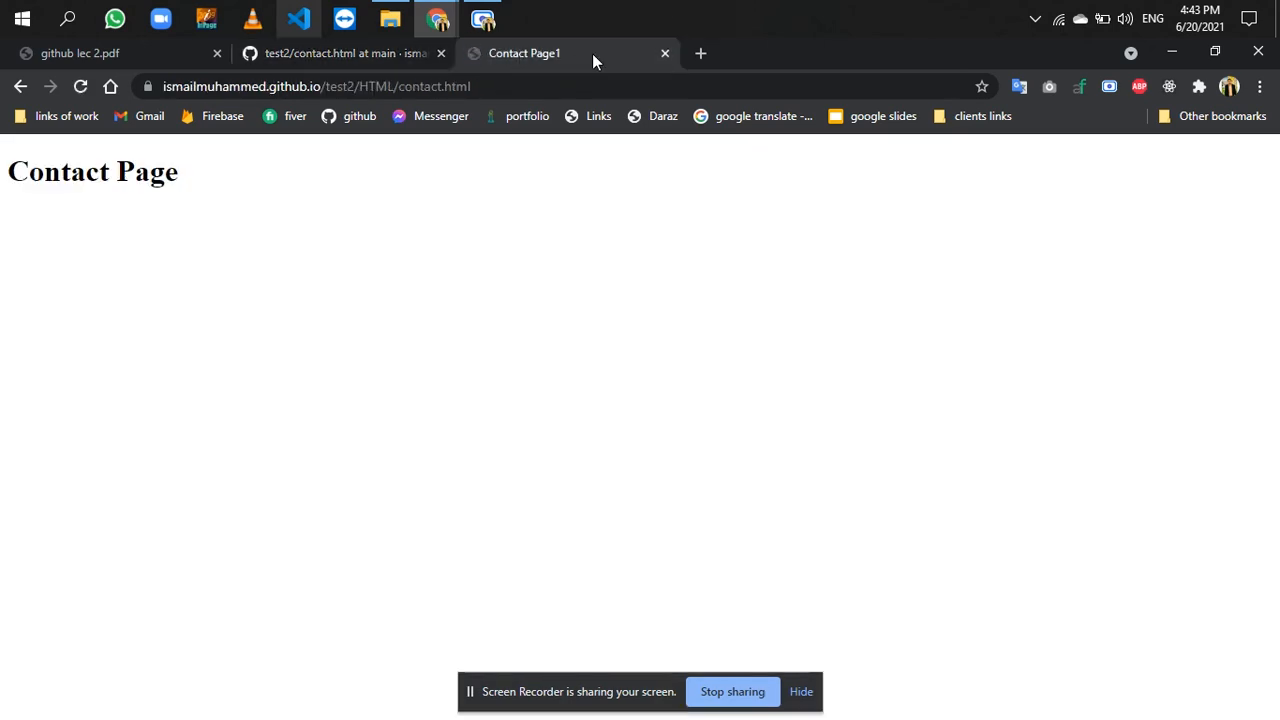
left_click(664, 53)
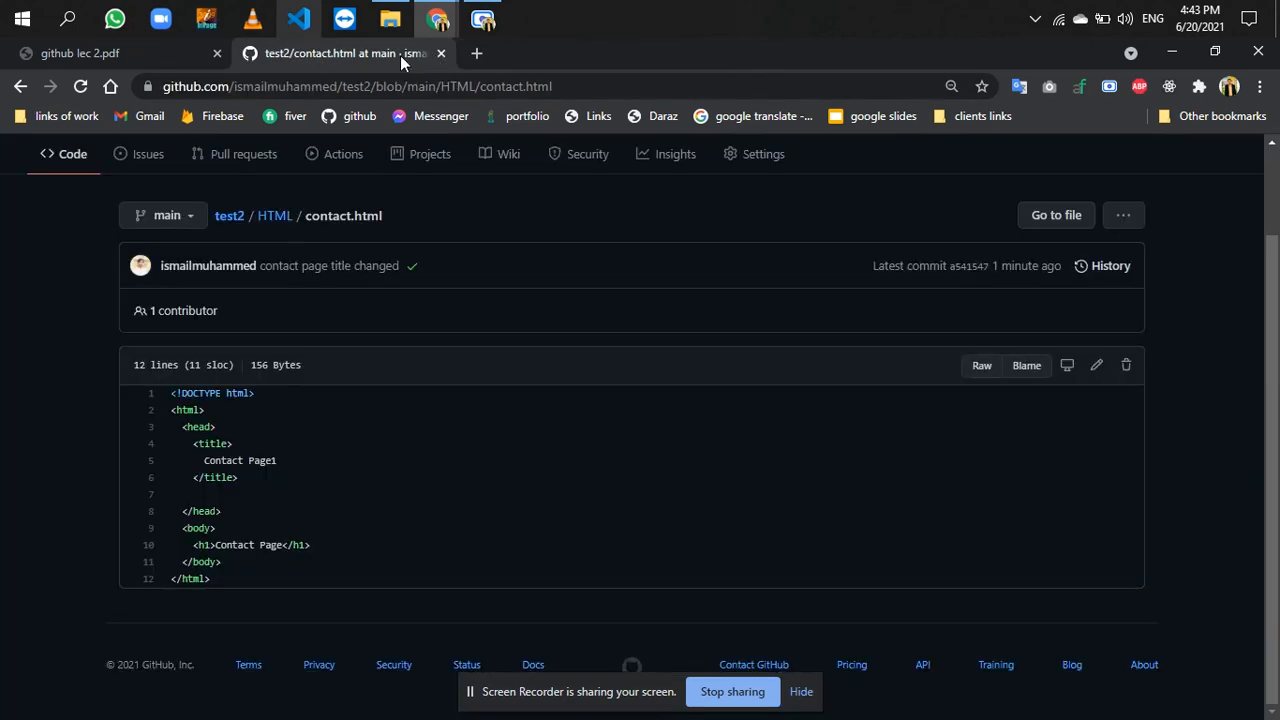
- Return to the test2 repository's main page and open its About website link in a new tab
left_click(270, 217)
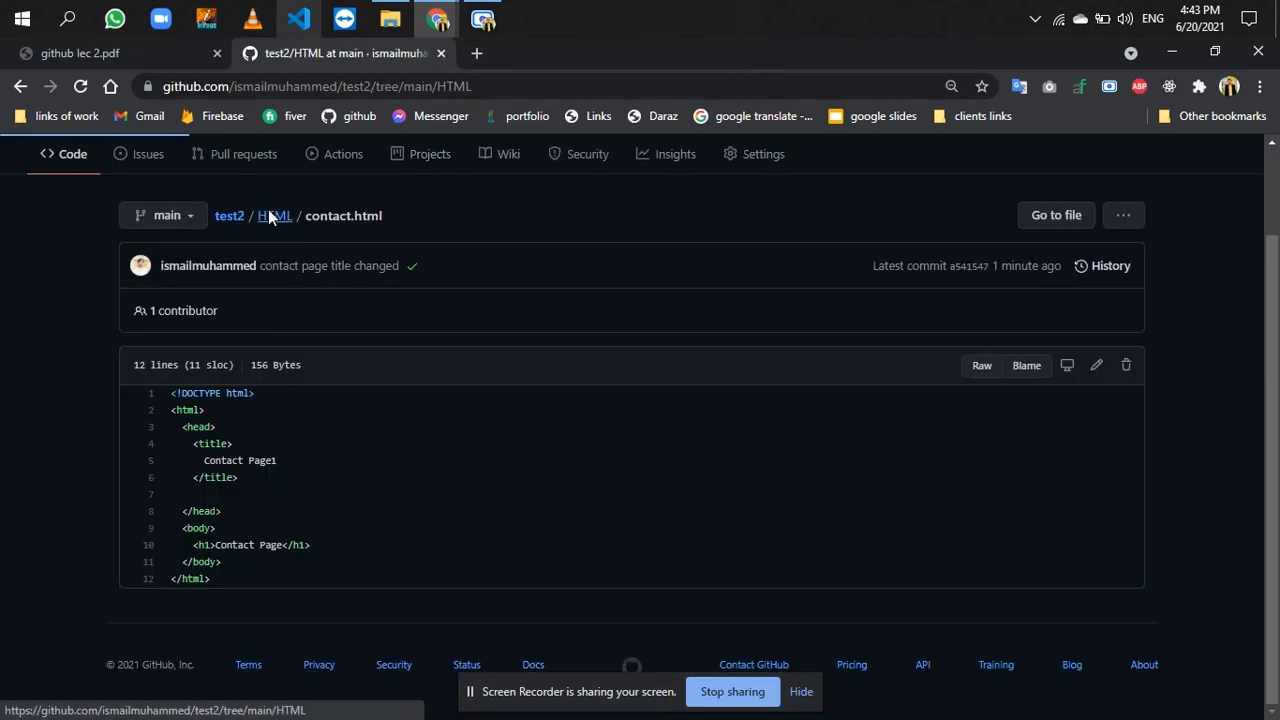
left_click(211, 212)
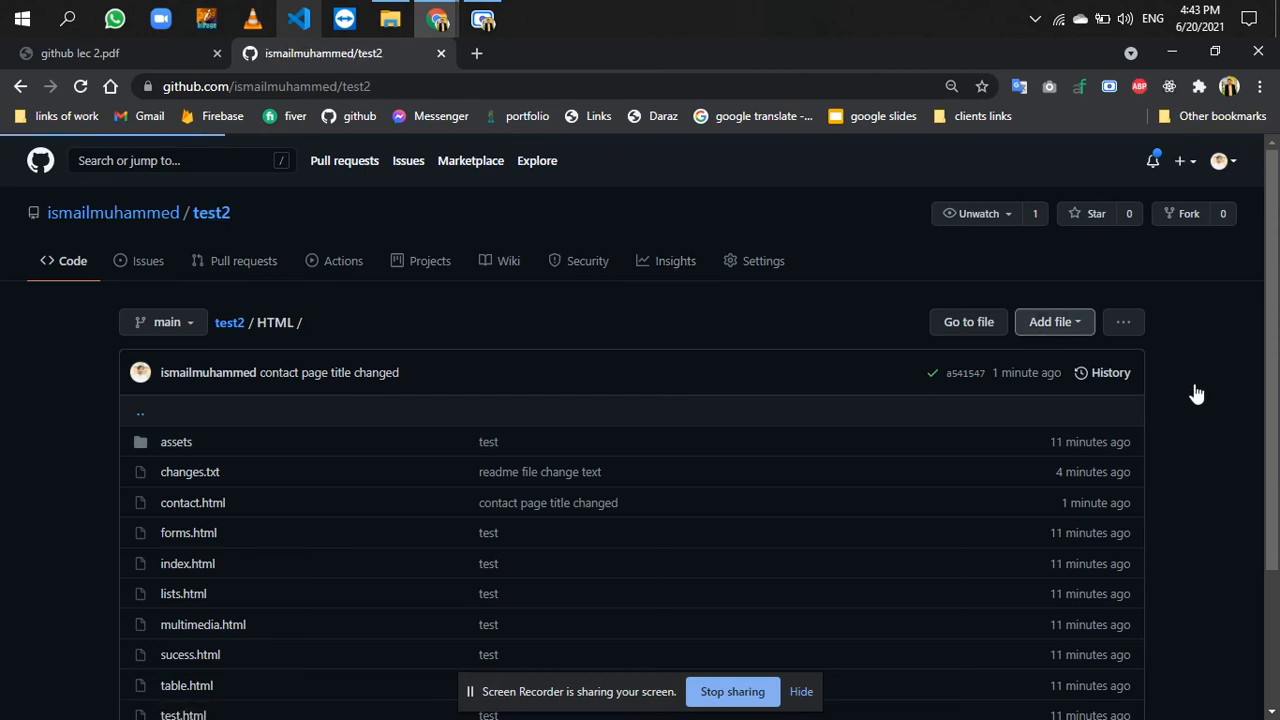
right_click(1056, 358)
left_click(1067, 362)
left_click(568, 51)
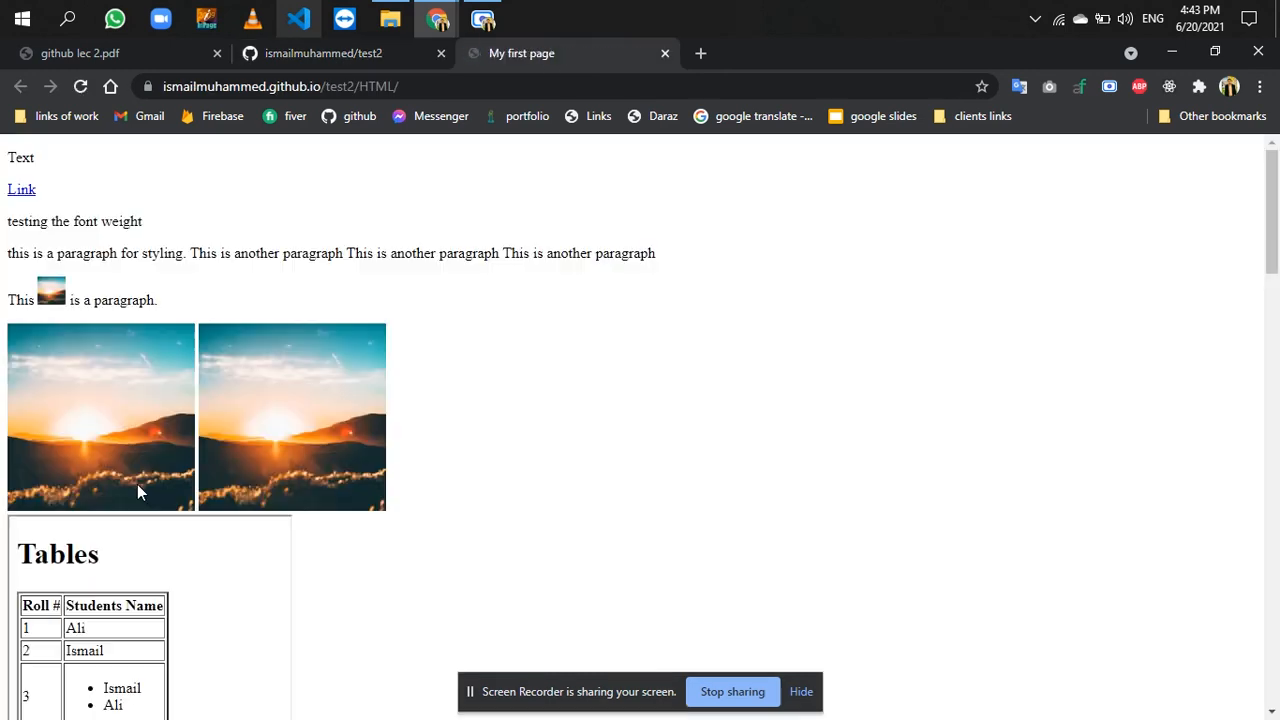
- Follow the reopened site's Contact Page link, check the page's tab title again, and close the tab
scroll(138, 486, "down", 5)
scroll(137, 490, "down", 2)
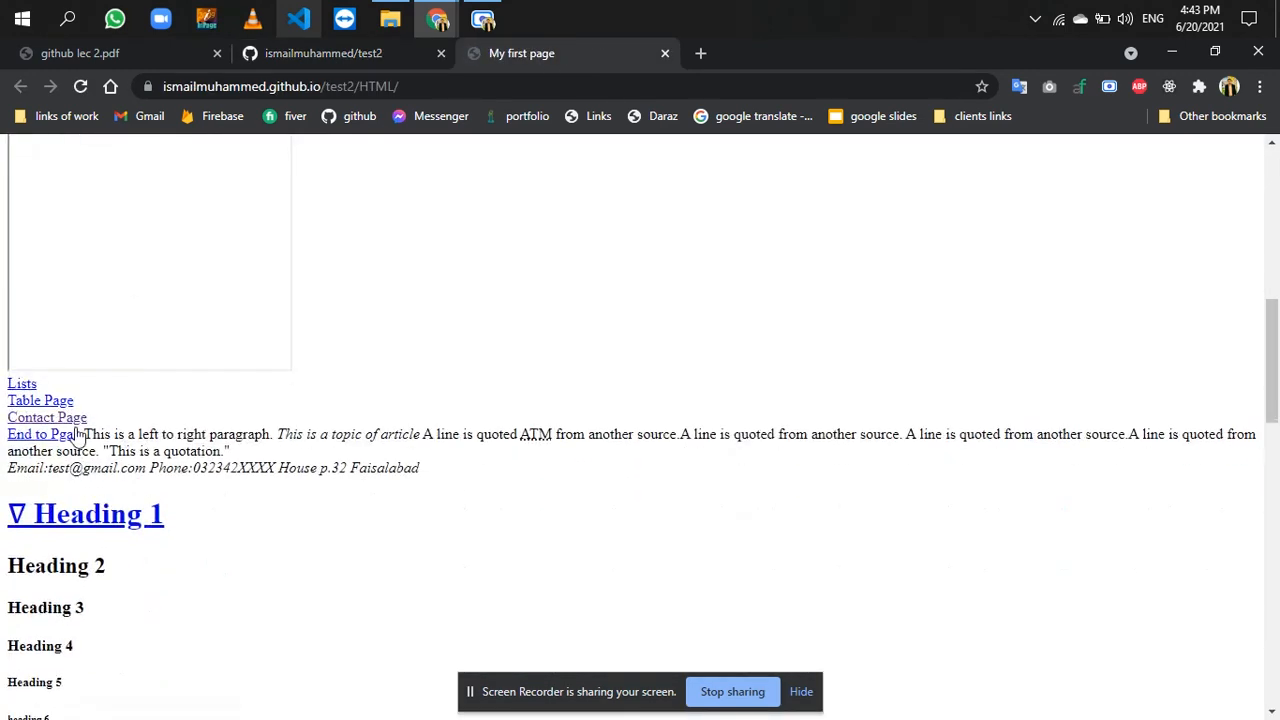
left_click(72, 419)
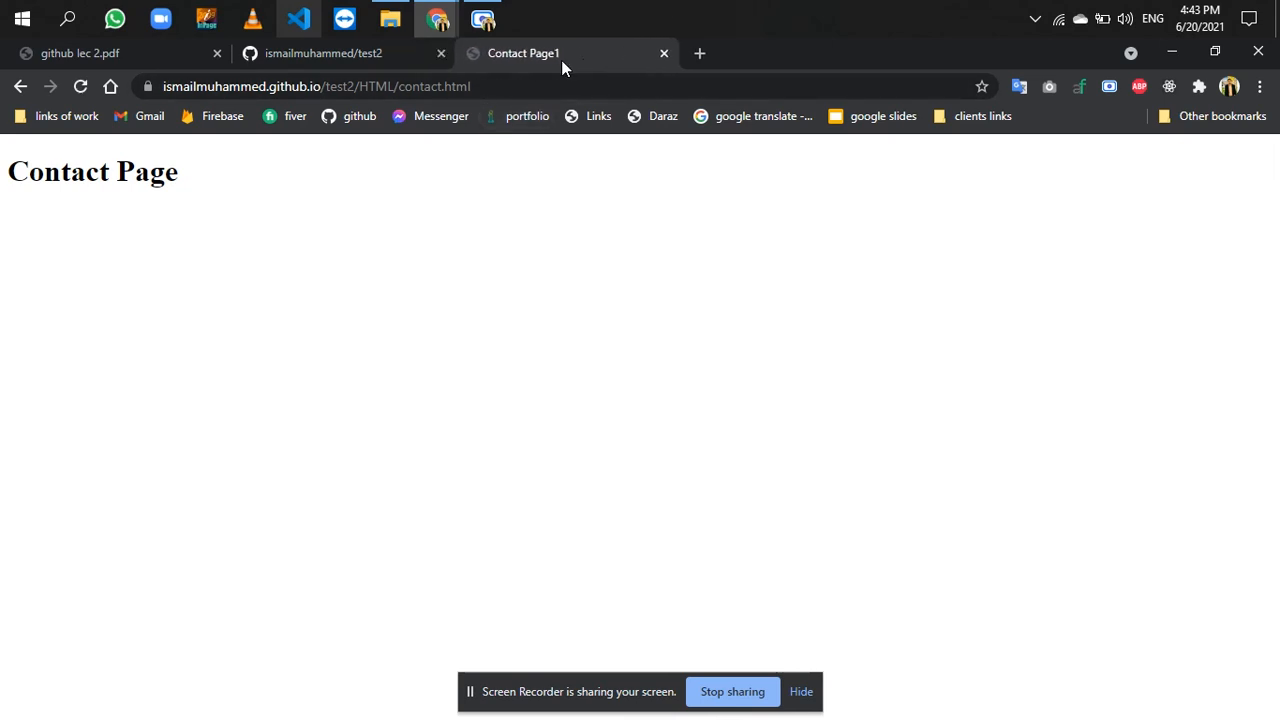
left_click(665, 53)
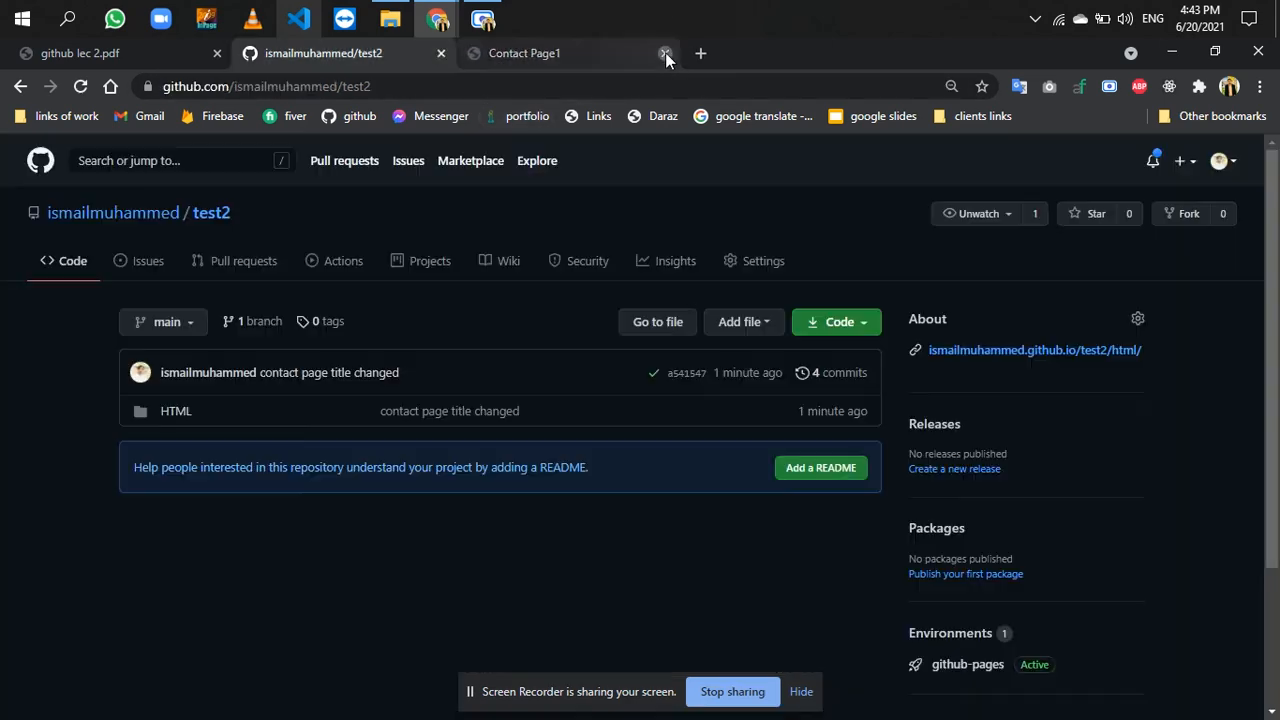
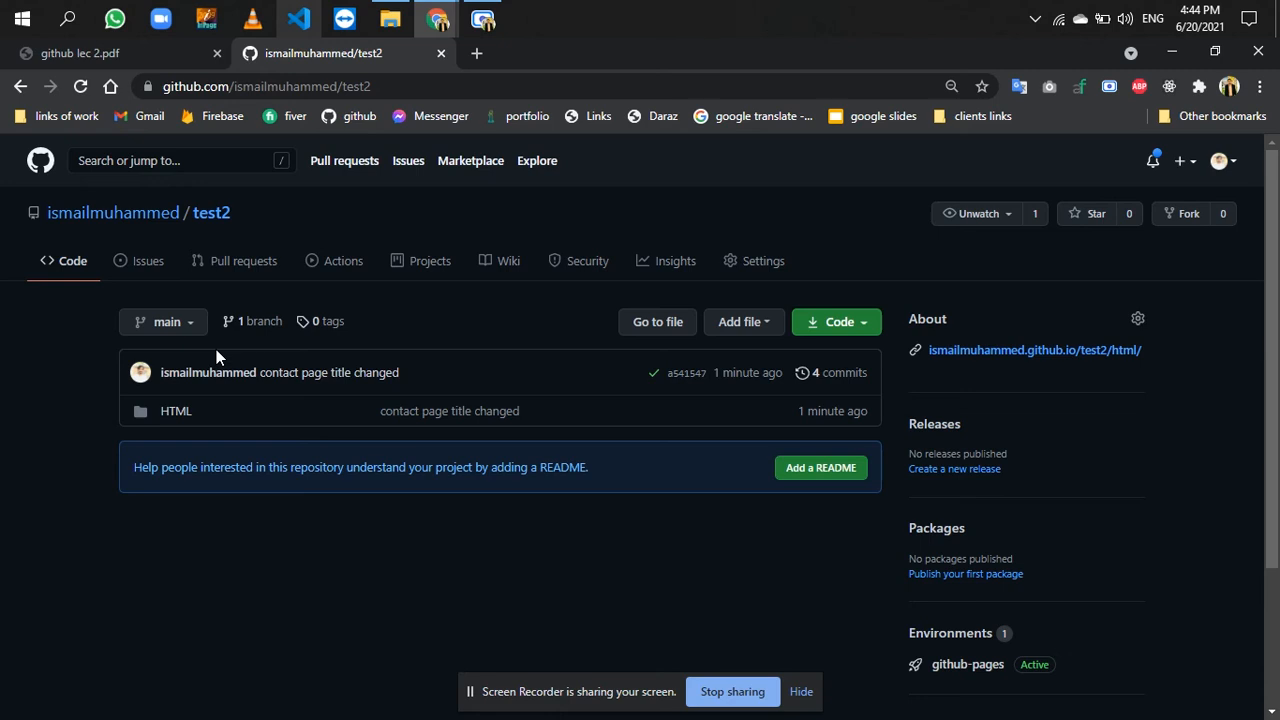
- Check test2's commit history on GitHub and download the main branch as a ZIP file
left_click(836, 384)
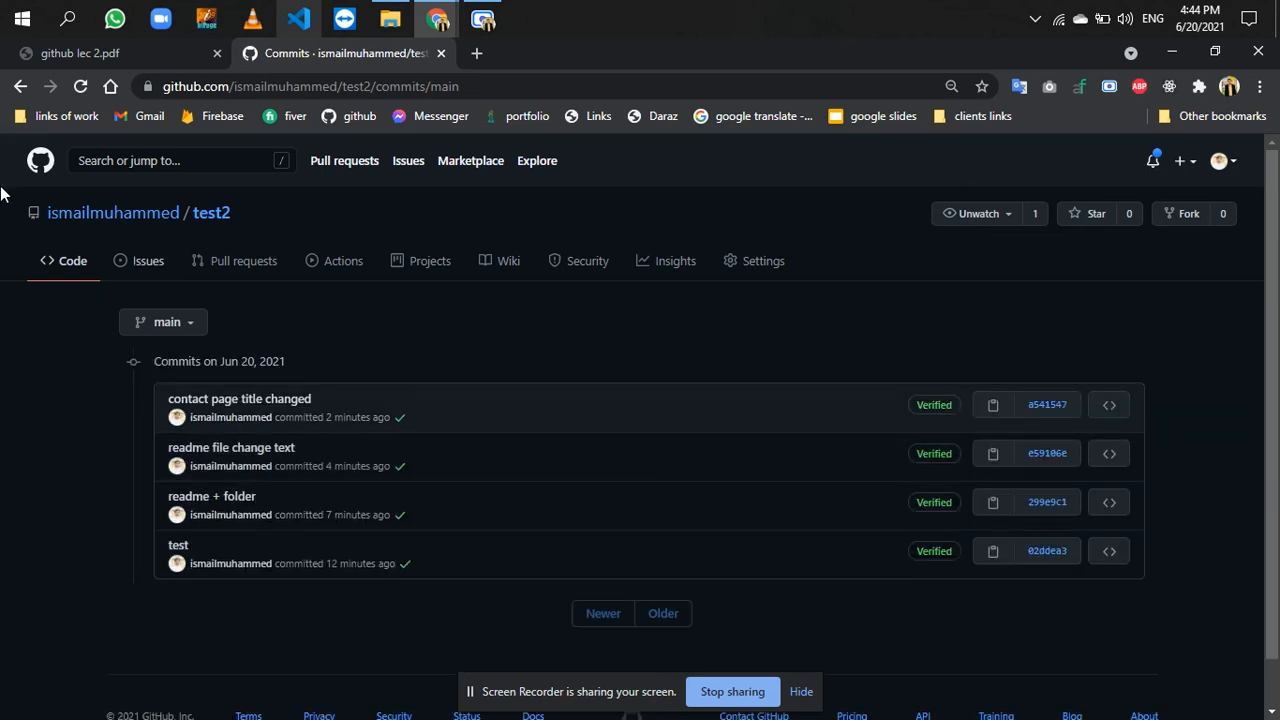
left_click(20, 86)
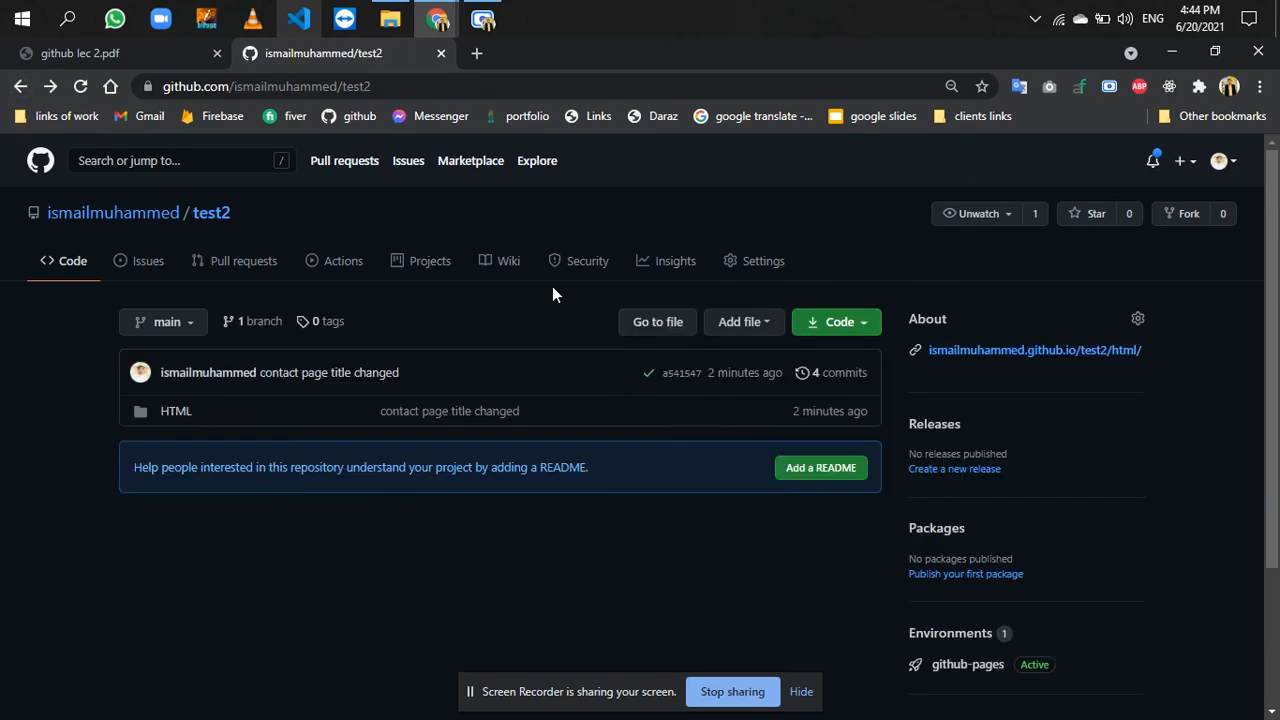
left_click(826, 332)
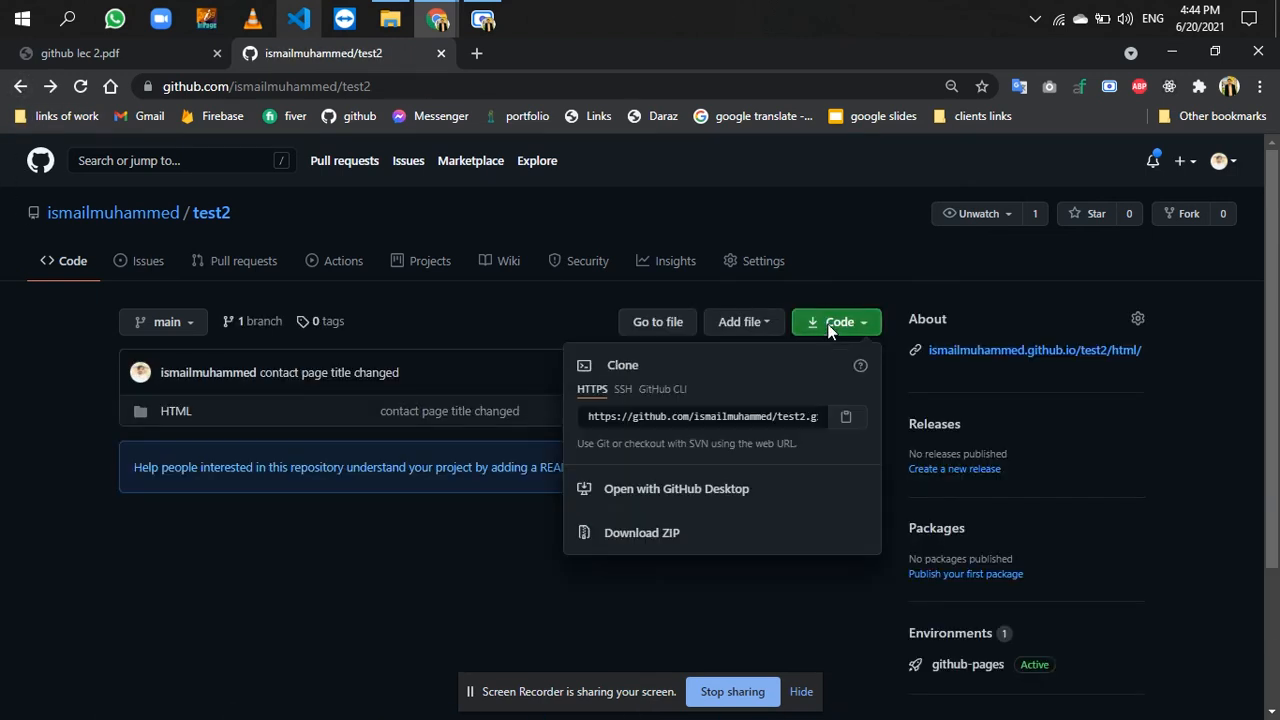
left_click(470, 588)
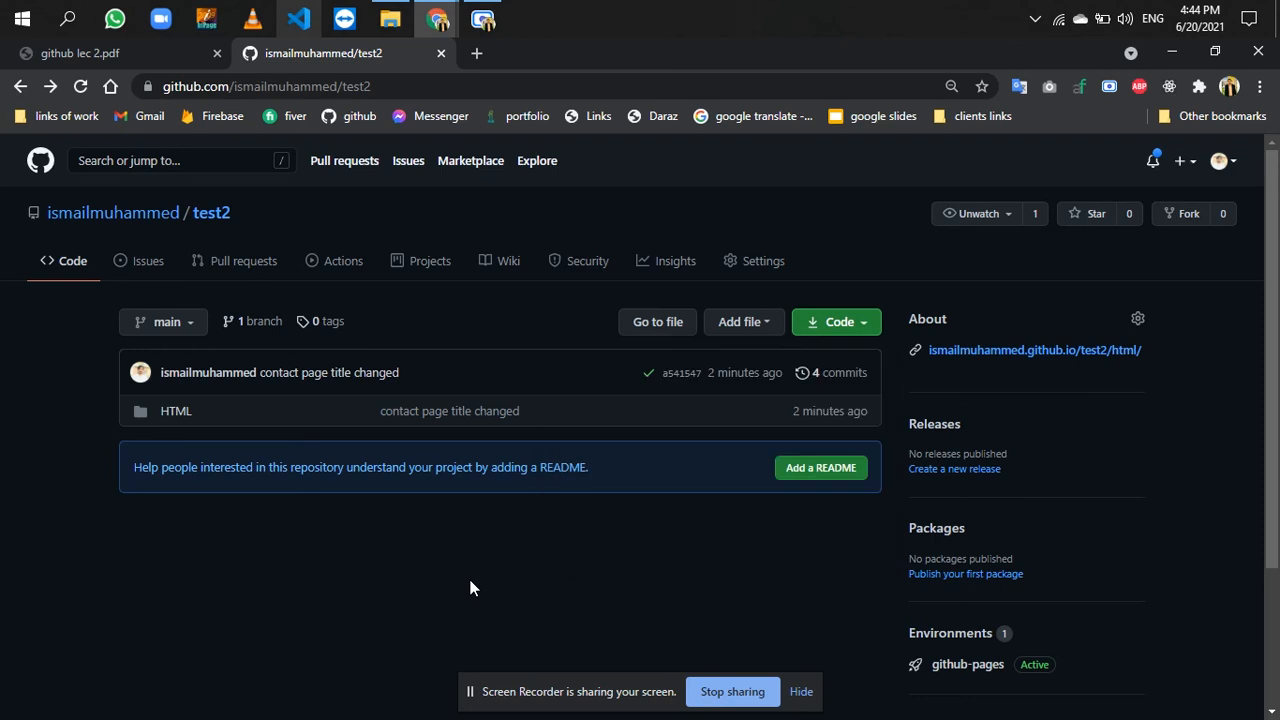
left_click(843, 330)
left_click(783, 531)
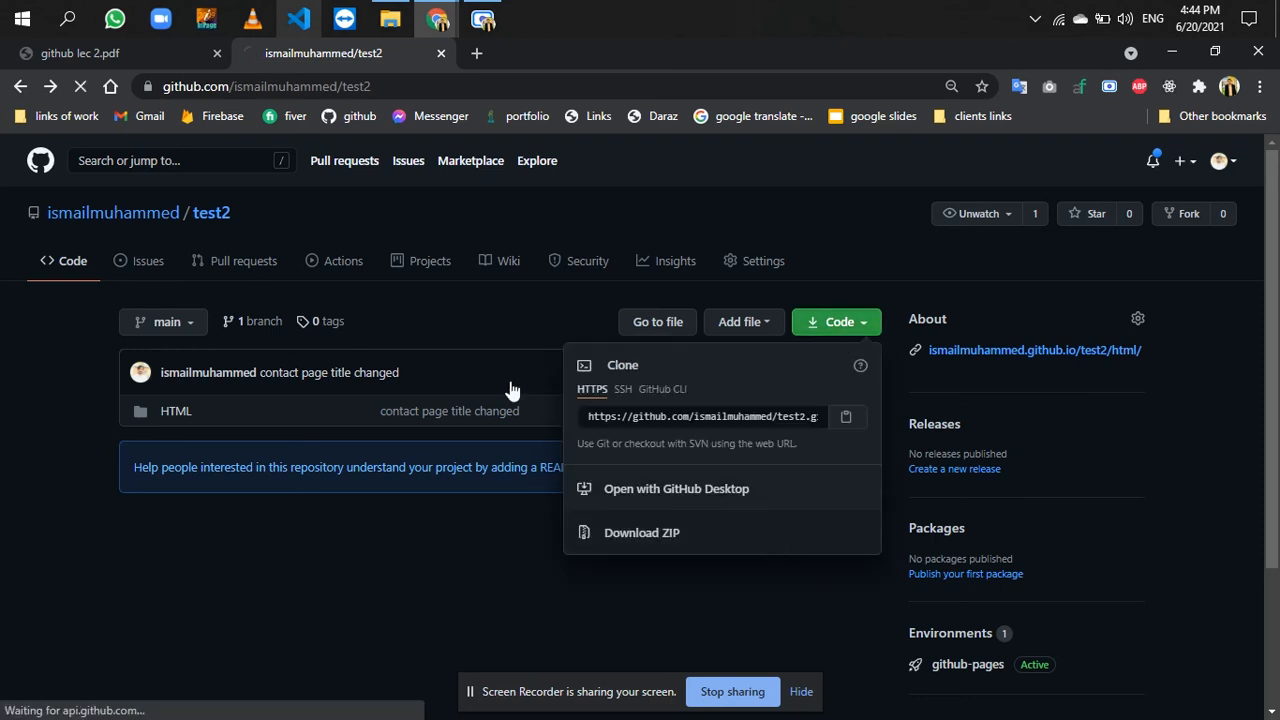
- Search Google for "zip download" in a new tab and download the 64-bit Windows .exe of 7-Zip 19.00 from 7-zip.org
left_click(476, 54)
type("zip do")
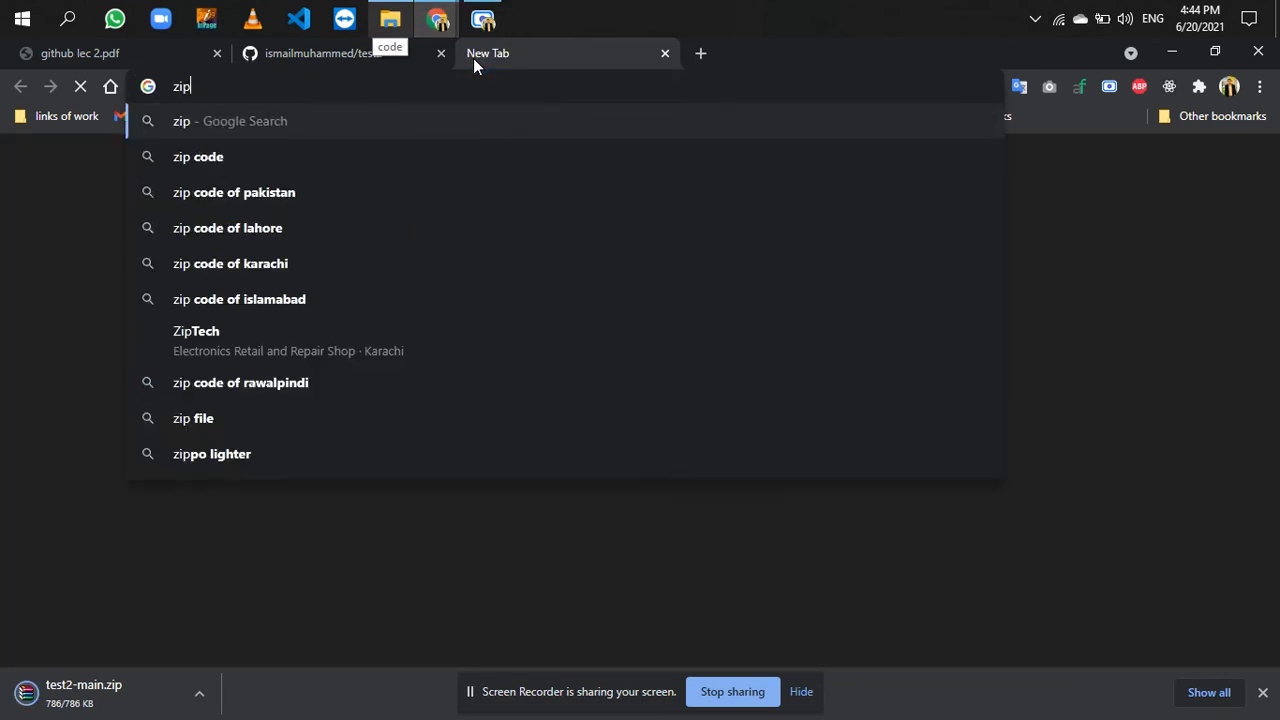
type("w")
key("Return")
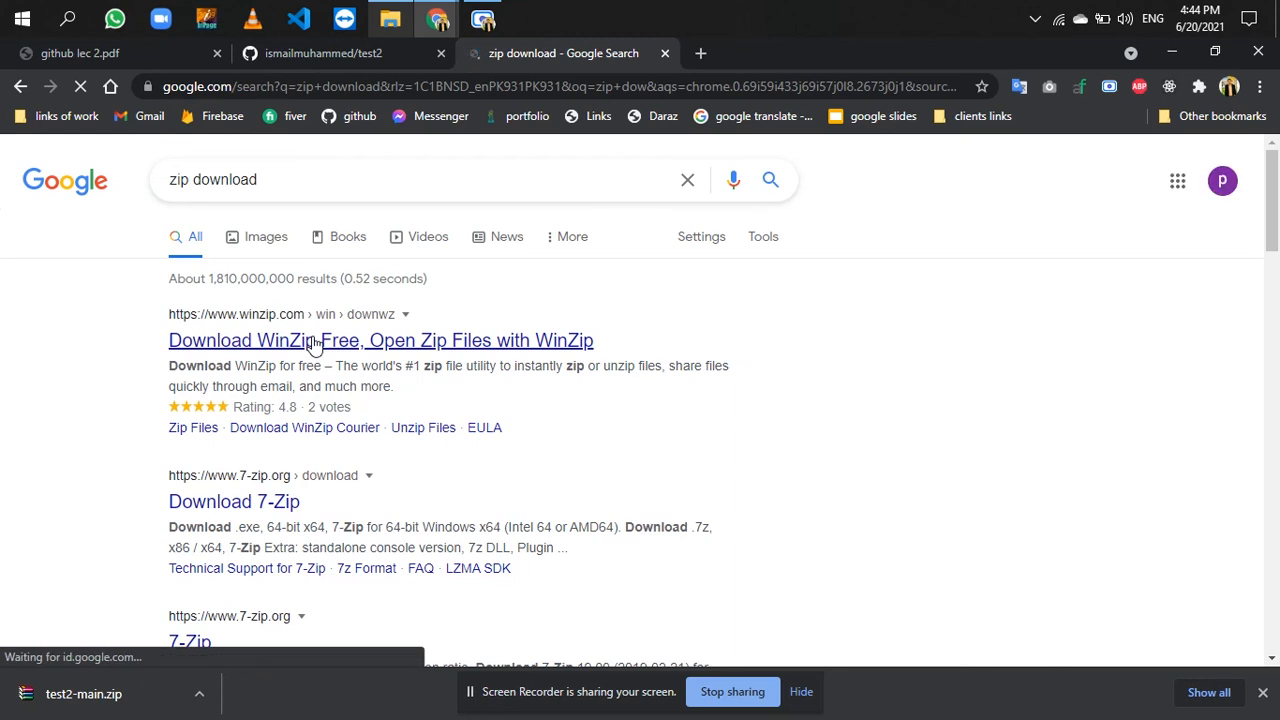
left_click(244, 510)
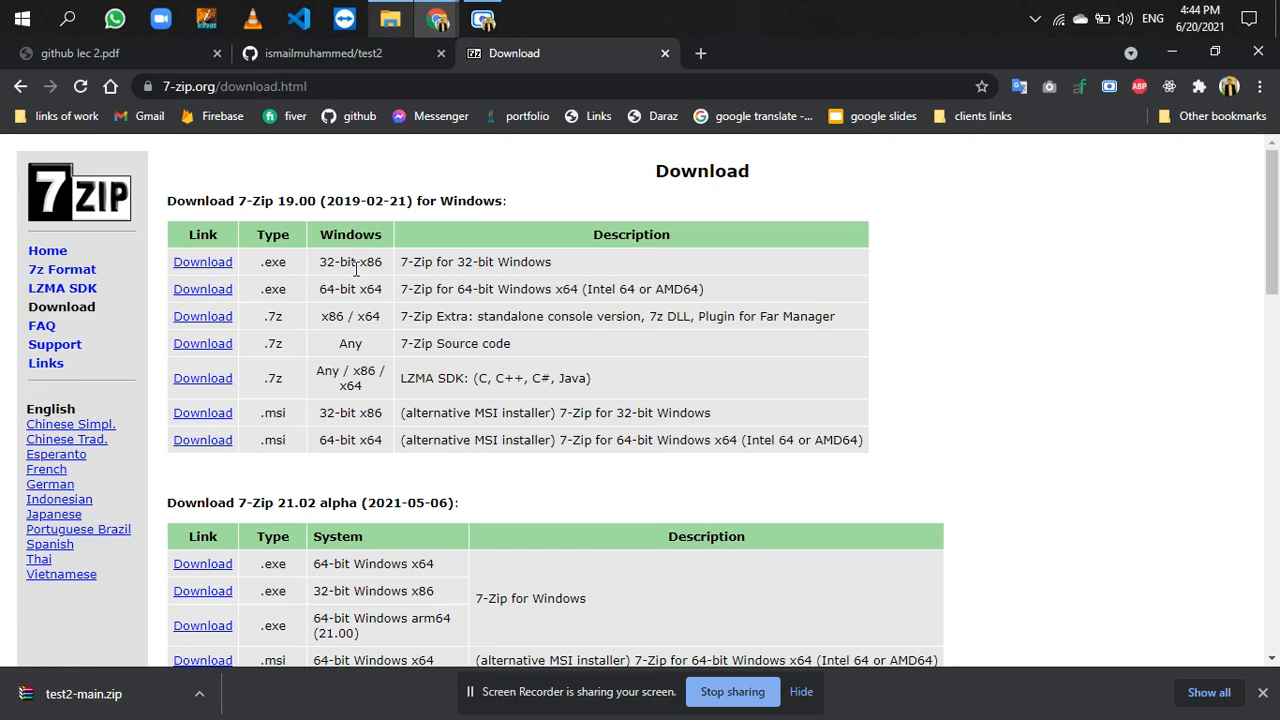
left_click(213, 290)
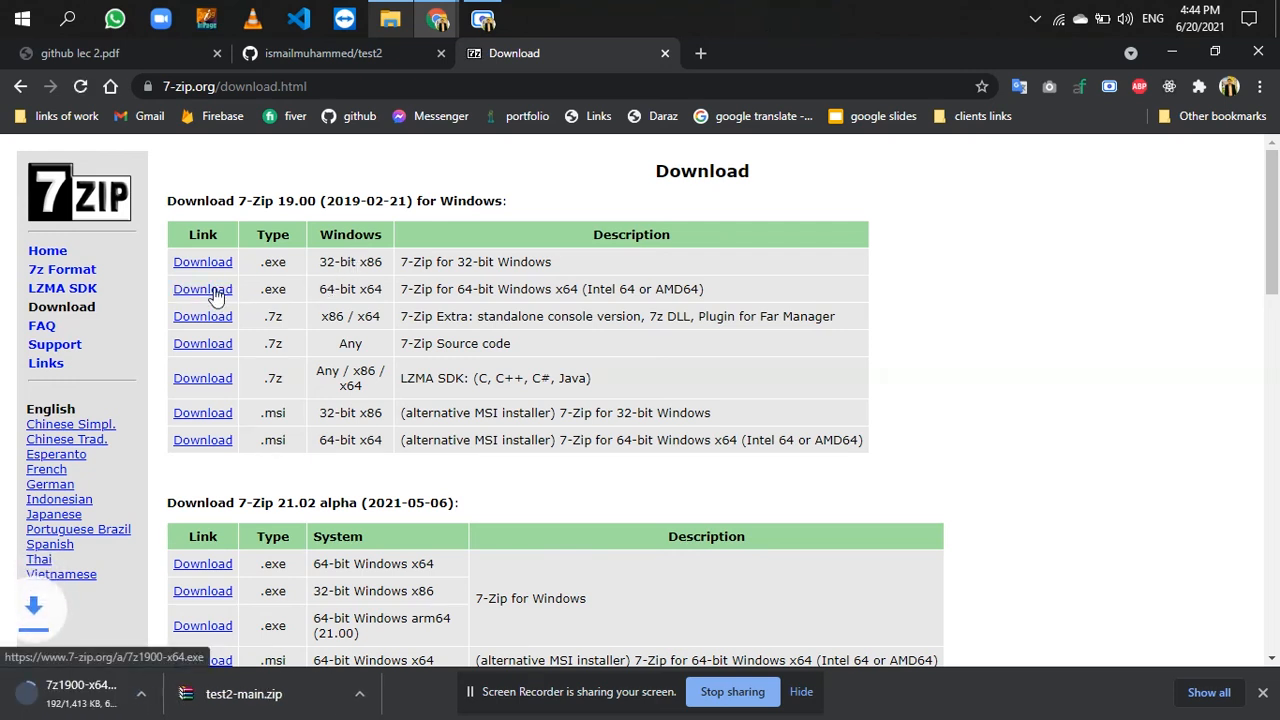
- Run 7z1900-x64.exe from the Downloads folder and install 7-Zip to C:\Program Files\7-Zip\
left_click(1278, 5)
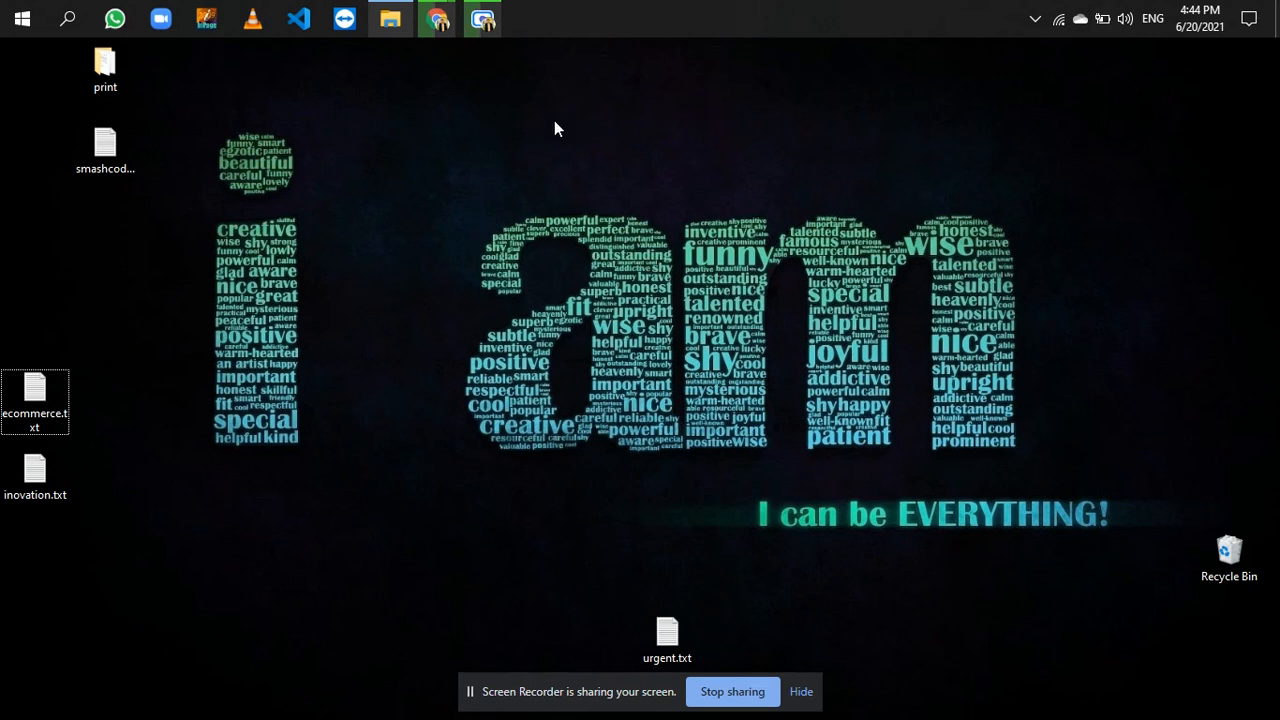
mouse_move(437, 20)
left_click(355, 110)
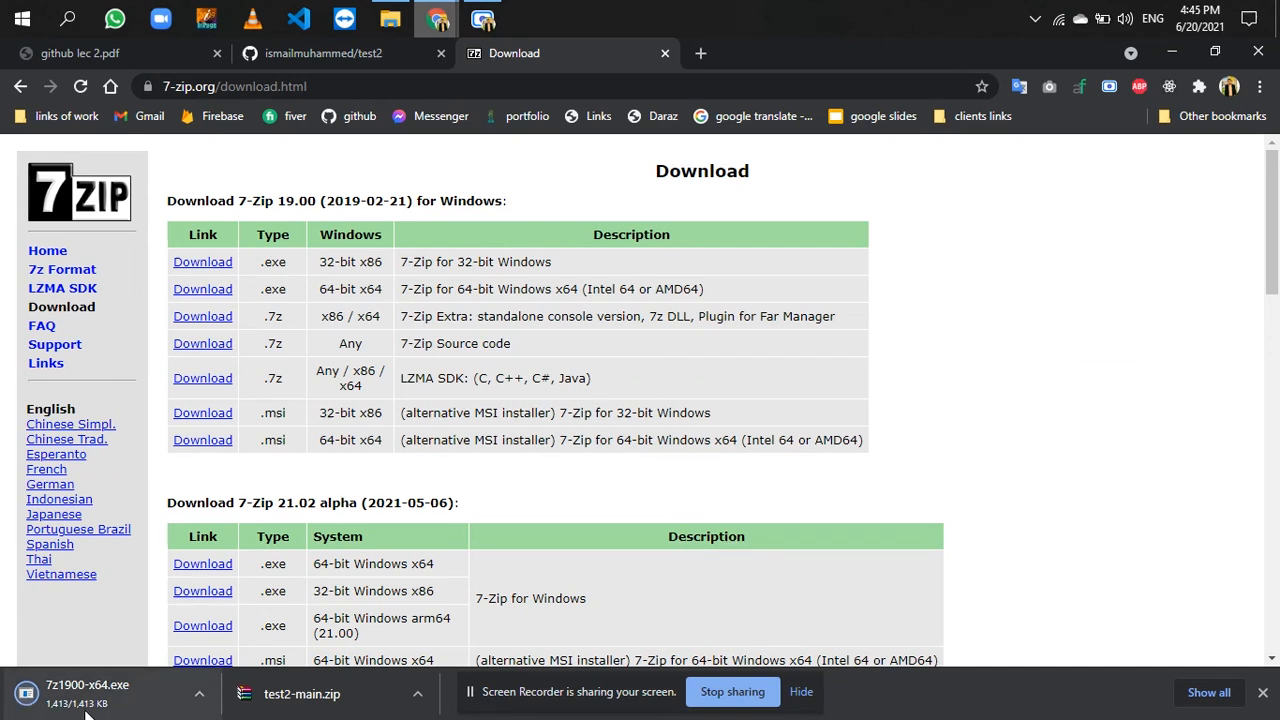
left_click(390, 19)
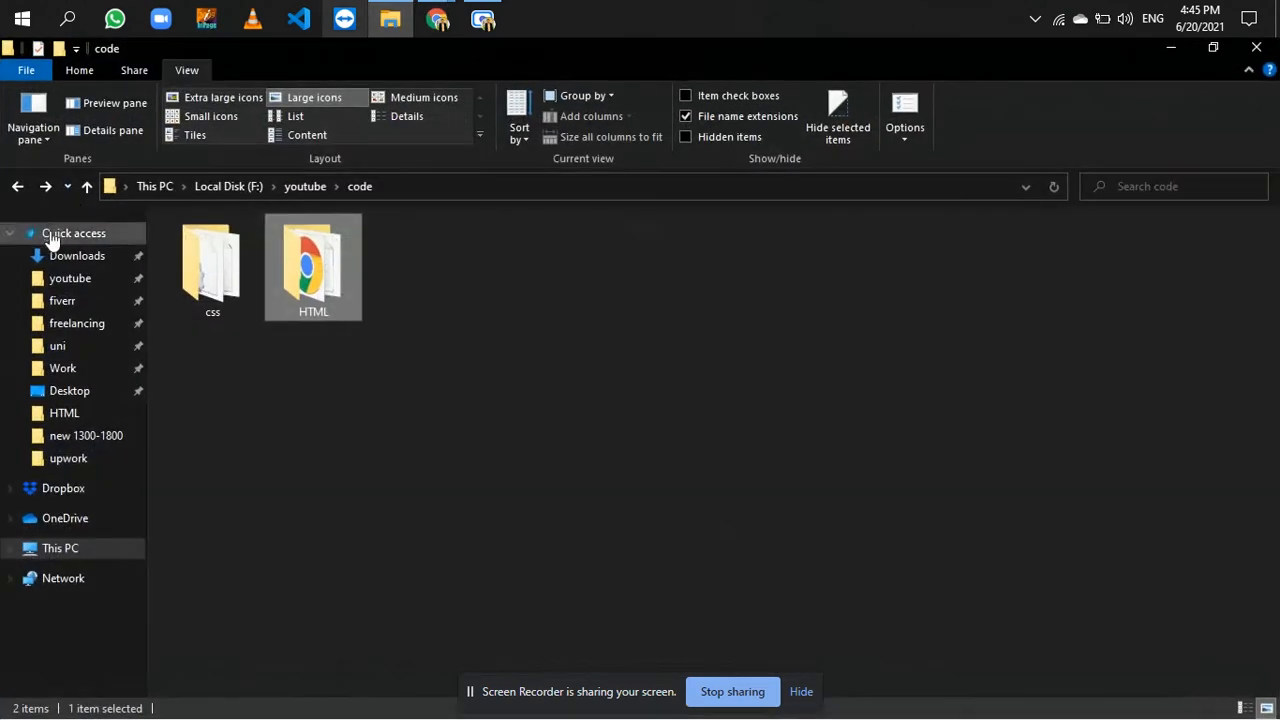
left_click(73, 258)
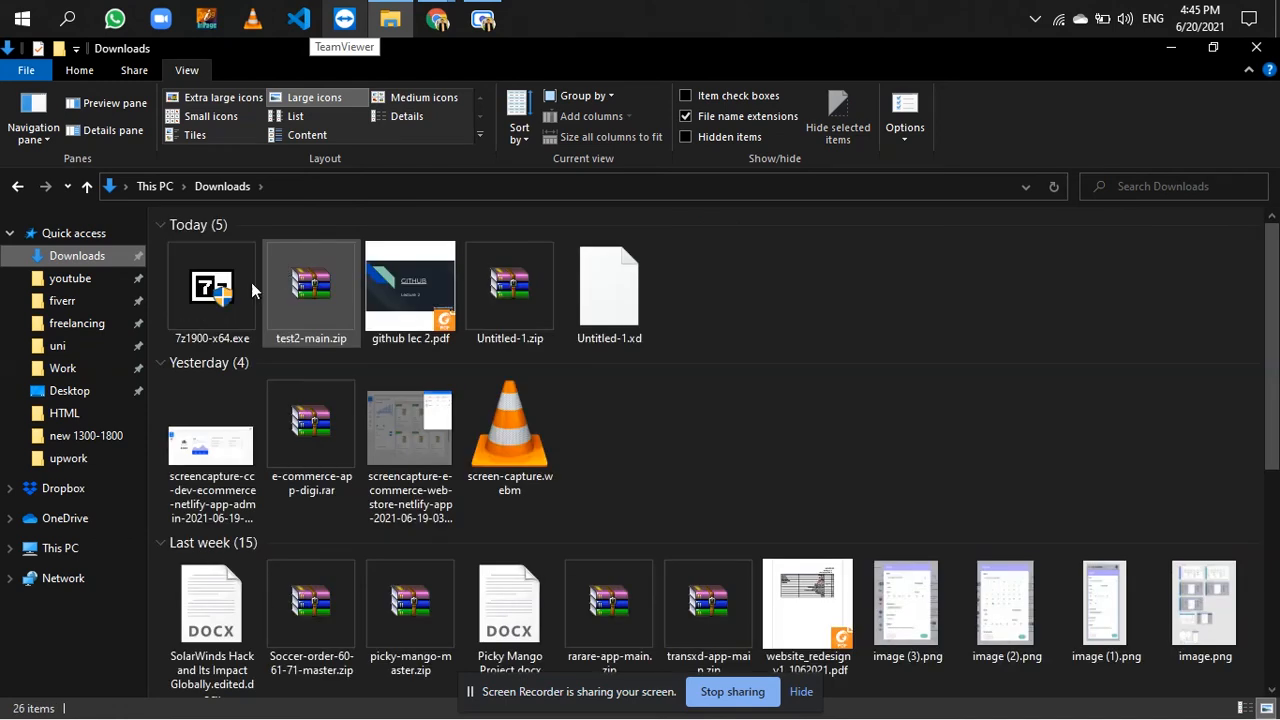
left_click(218, 308)
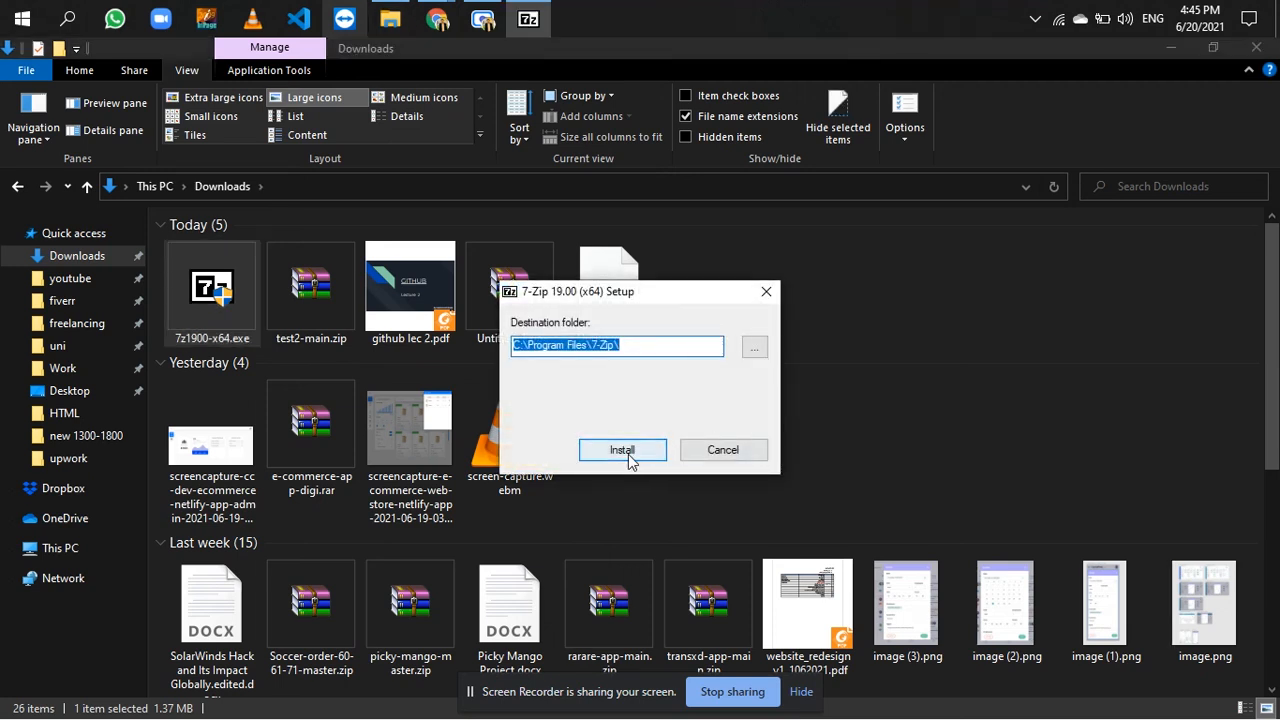
left_click(626, 452)
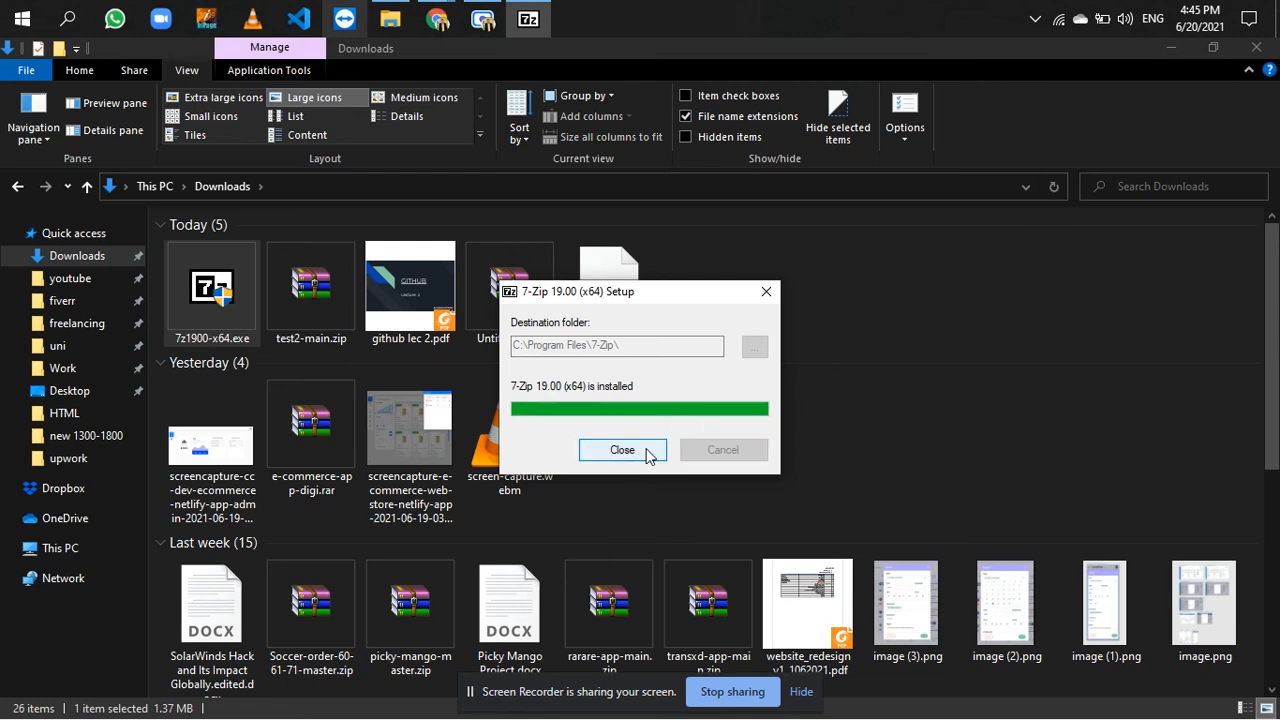
left_click(637, 449)
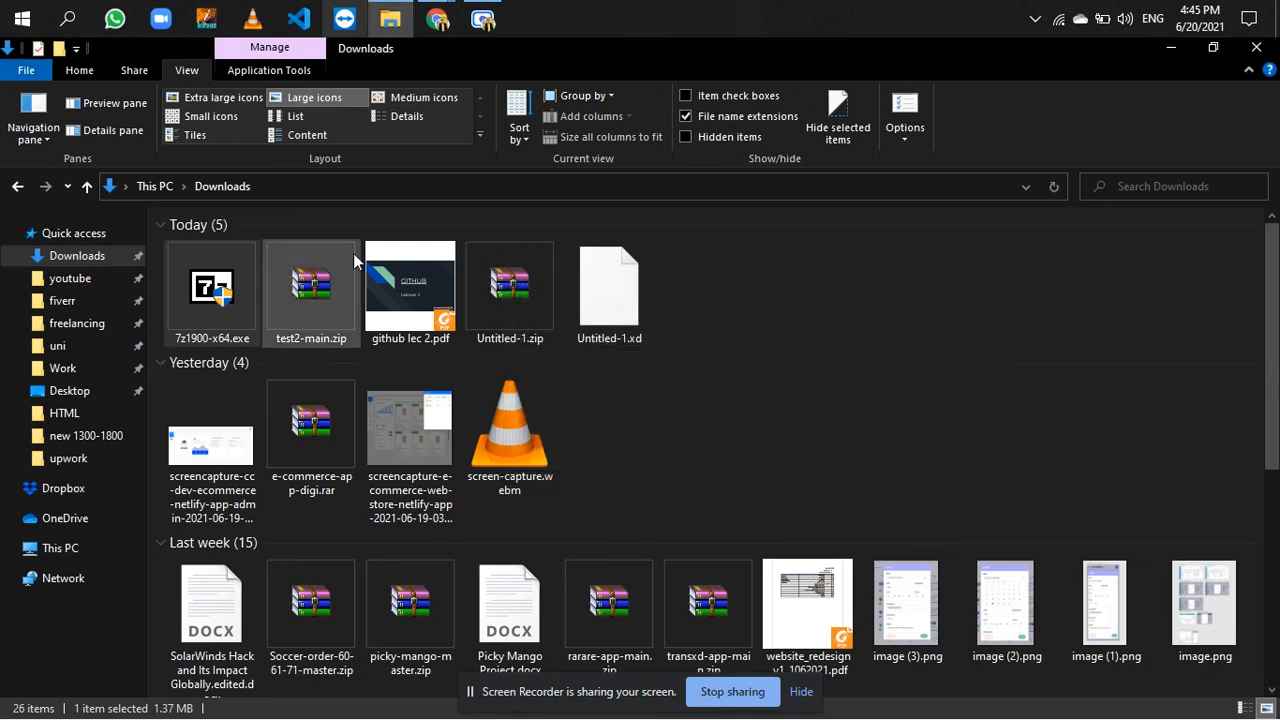
- Switch back to Chrome and close the 7-Zip download page
mouse_move(437, 18)
left_click(418, 105)
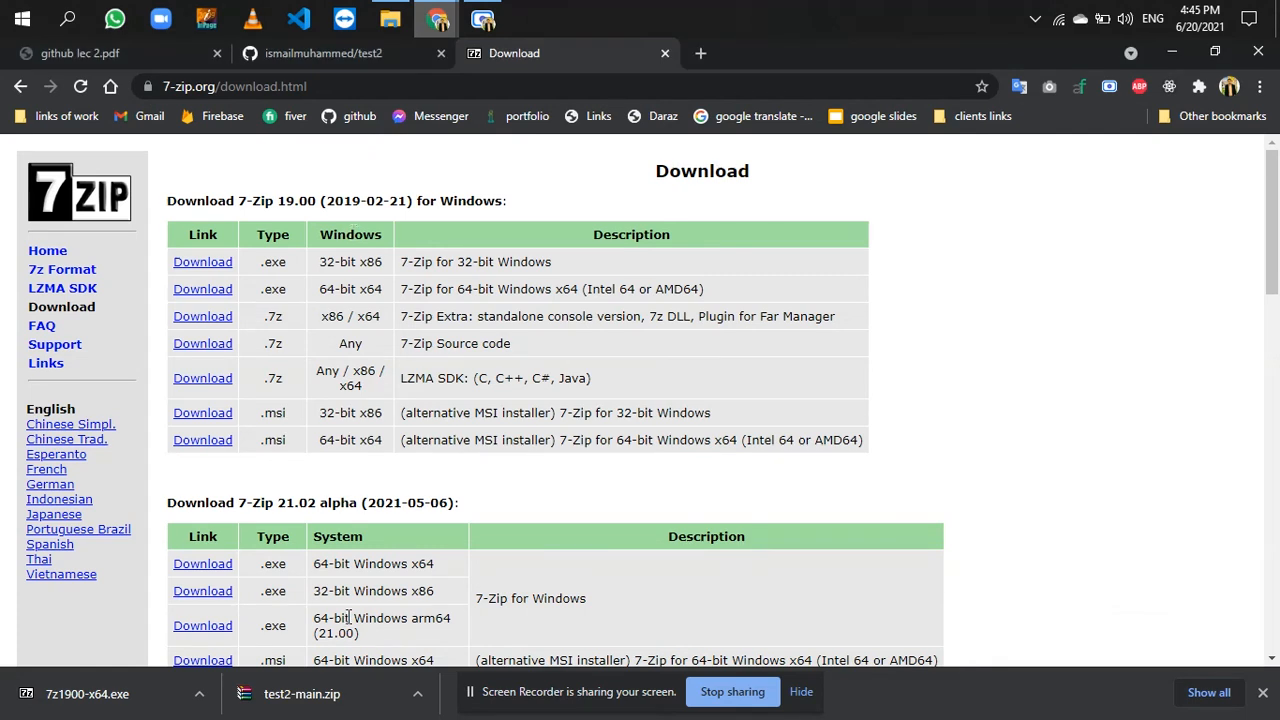
left_click(665, 53)
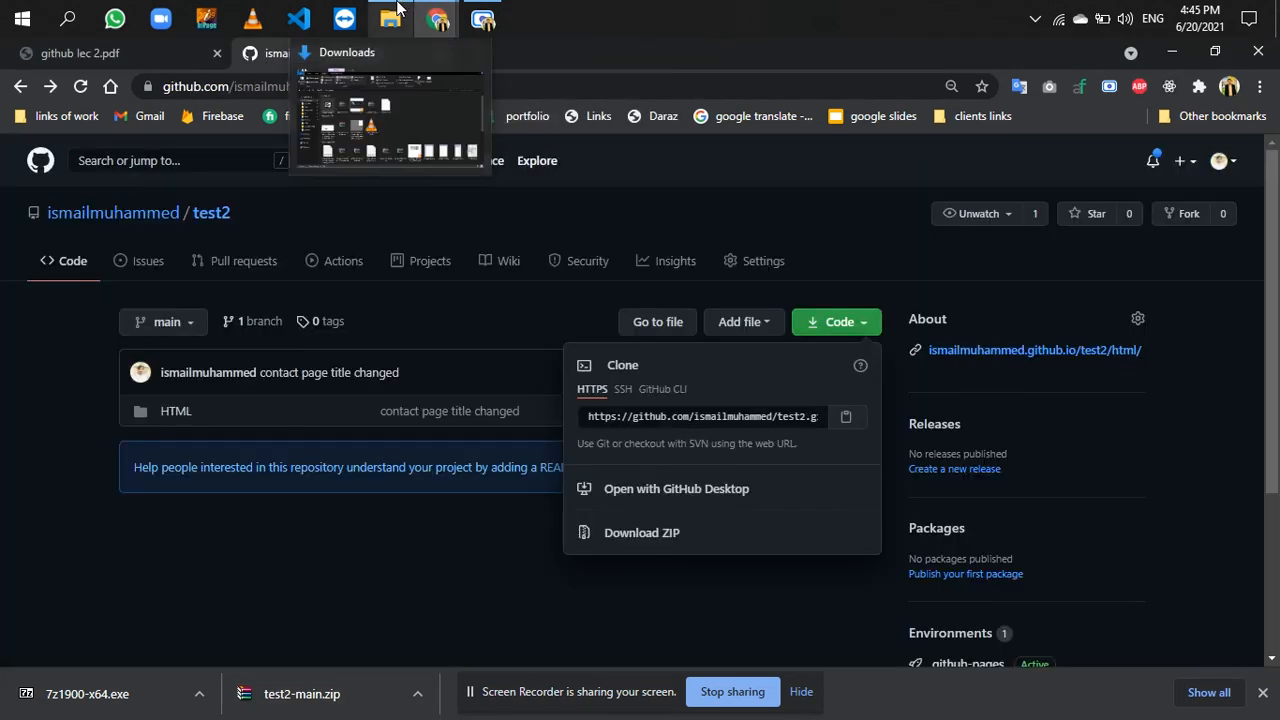
- Extract test2-main.zip from the Downloads folder into a test2-main folder beside it
left_click(392, 100)
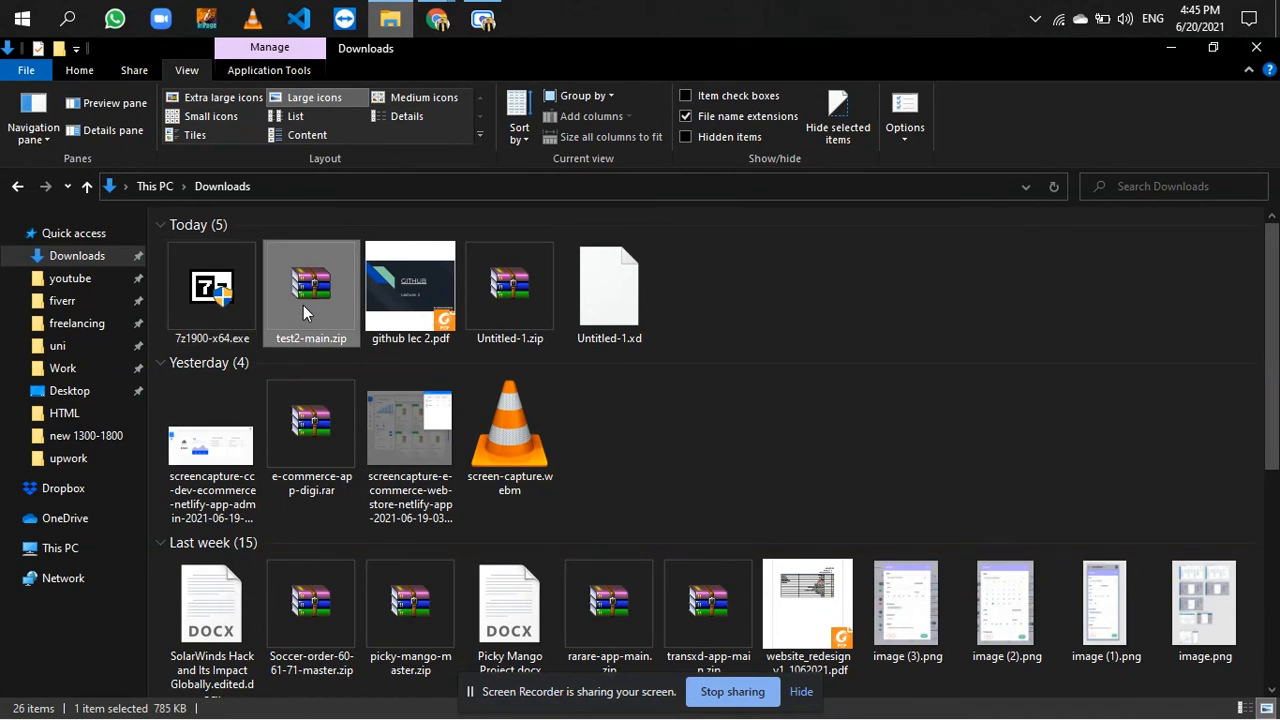
right_click(304, 311)
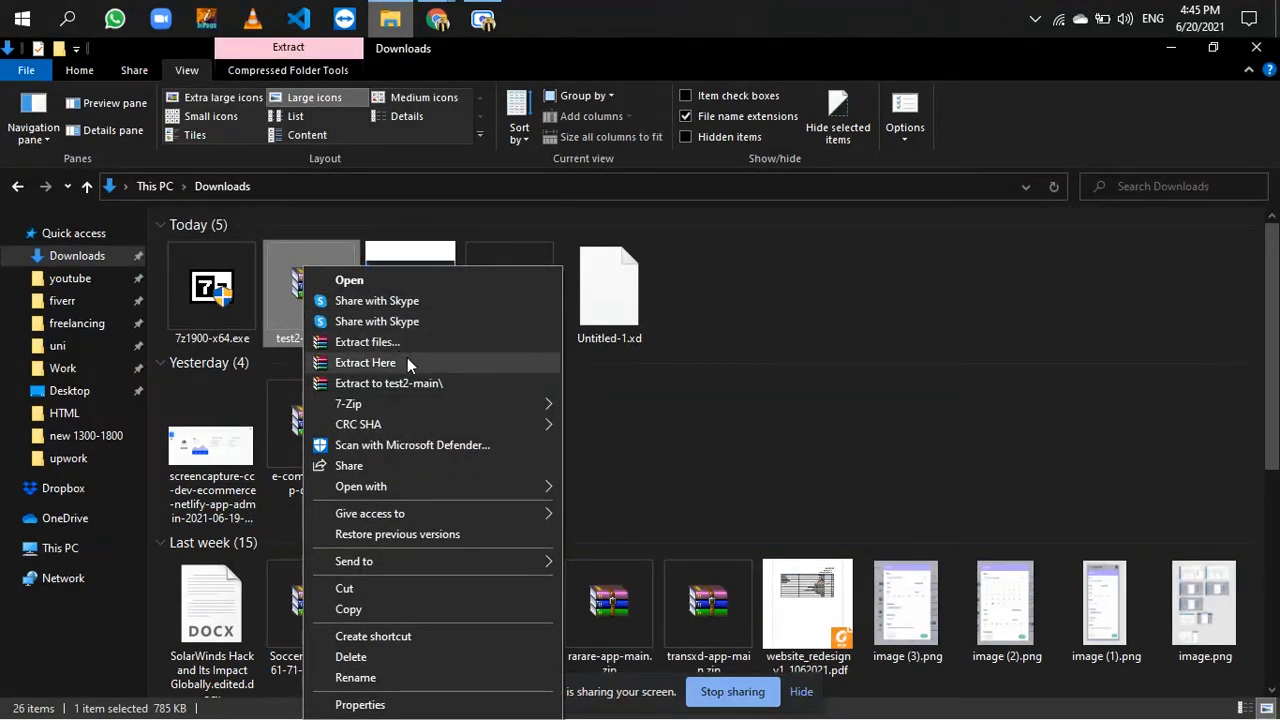
left_click(405, 342)
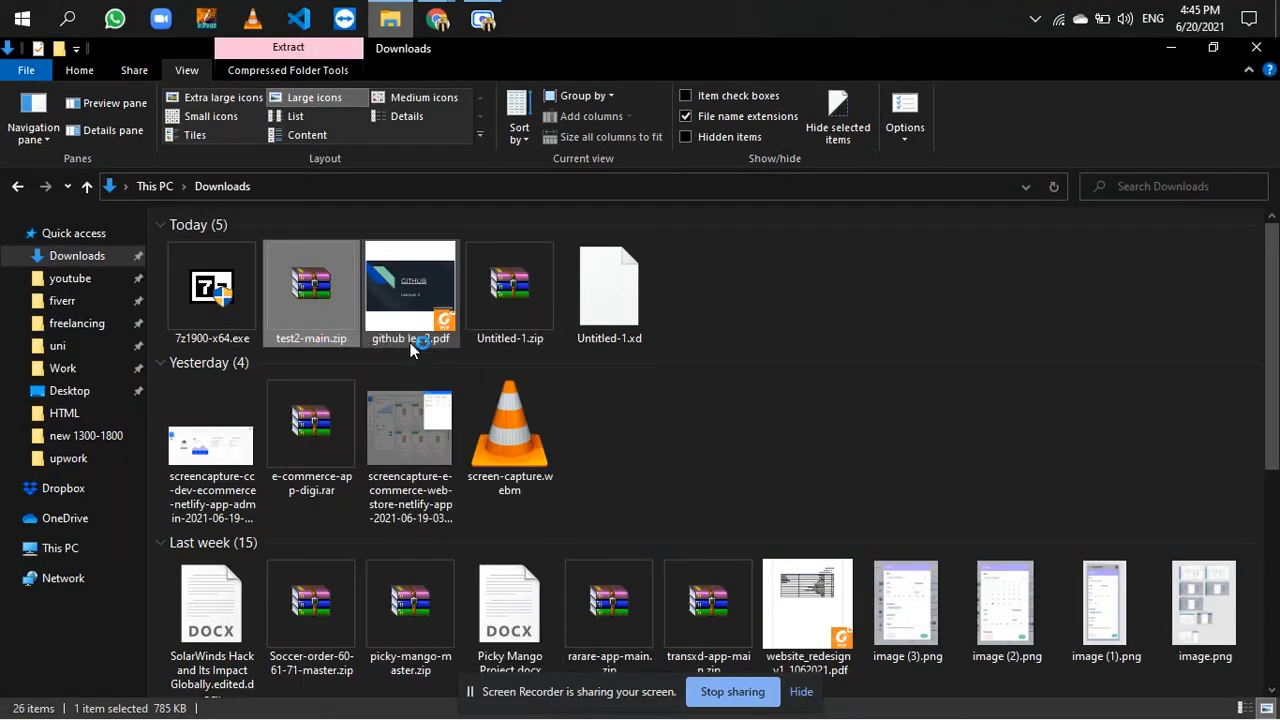
key("Return")
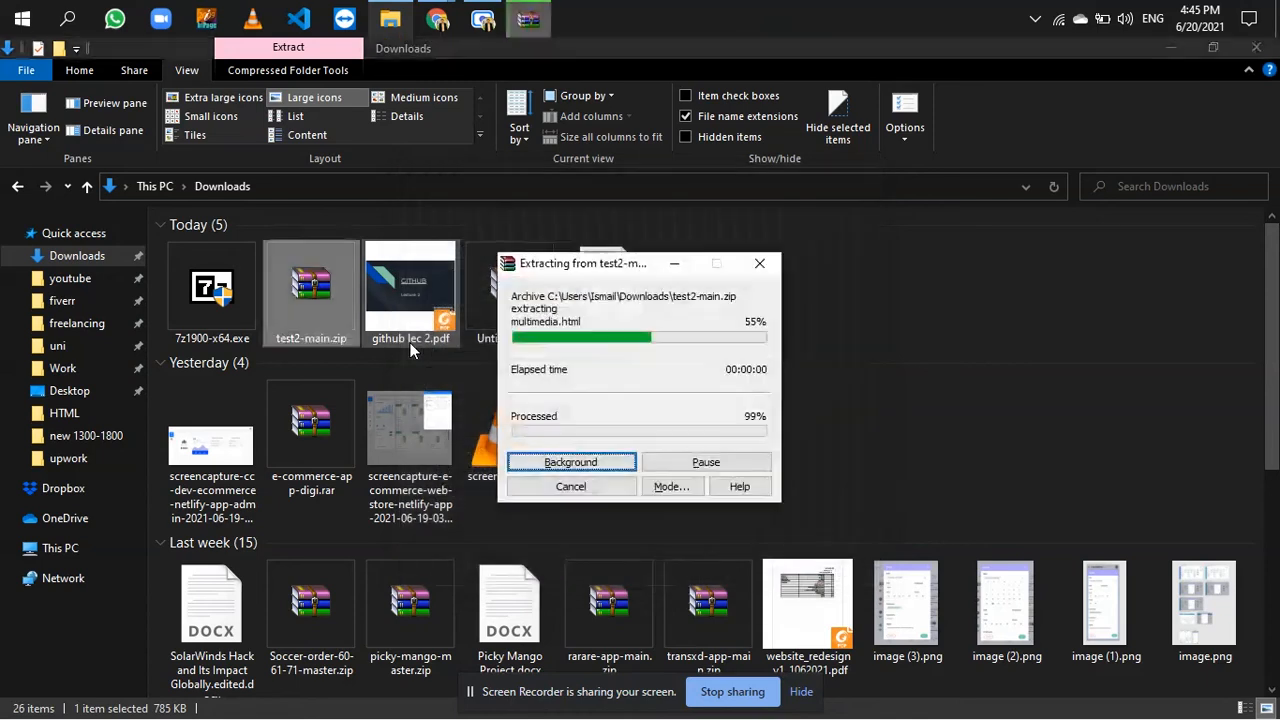
- Browse the extracted test2-main folder down to its HTML and assets contents, and return to Downloads
left_click(722, 289)
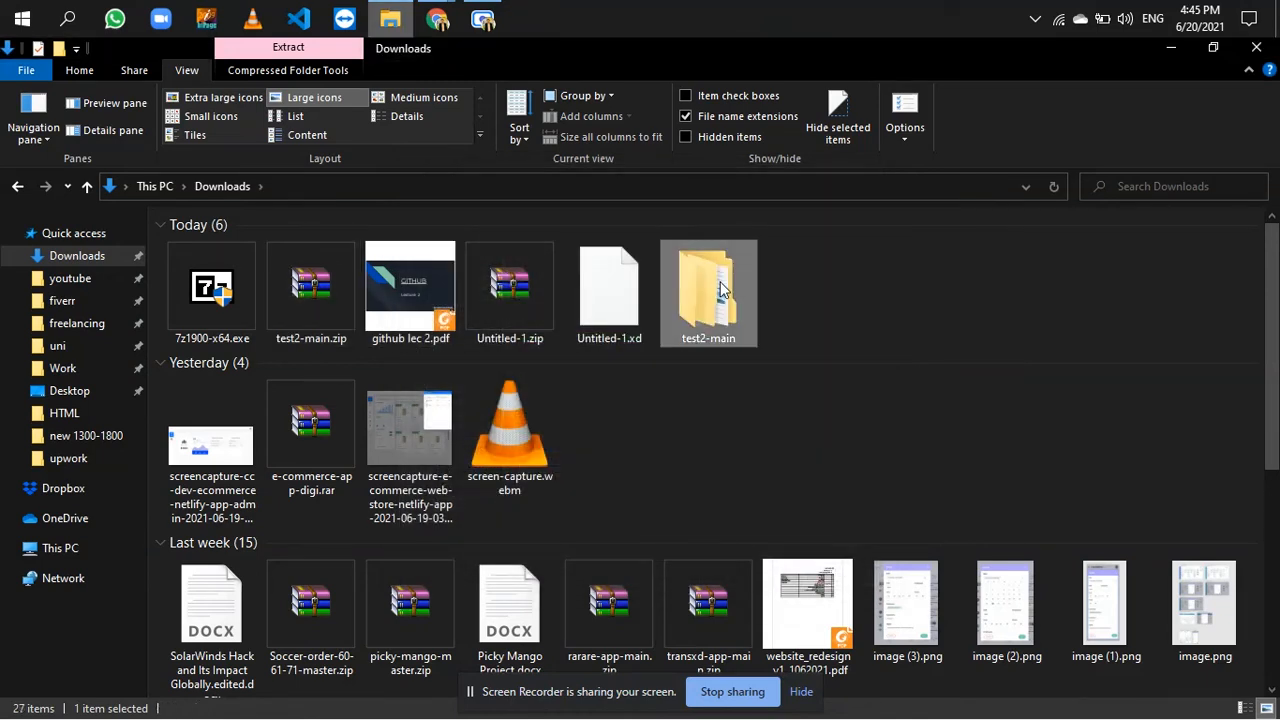
double_click(722, 289)
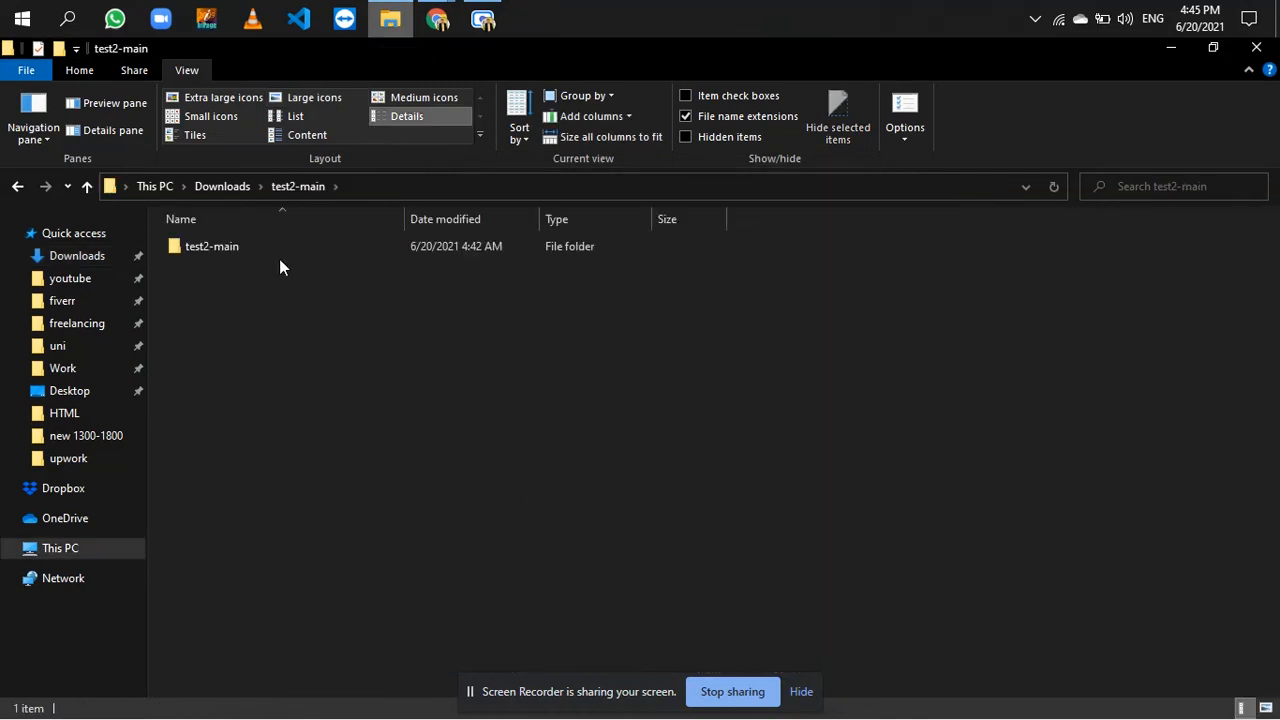
double_click(245, 251)
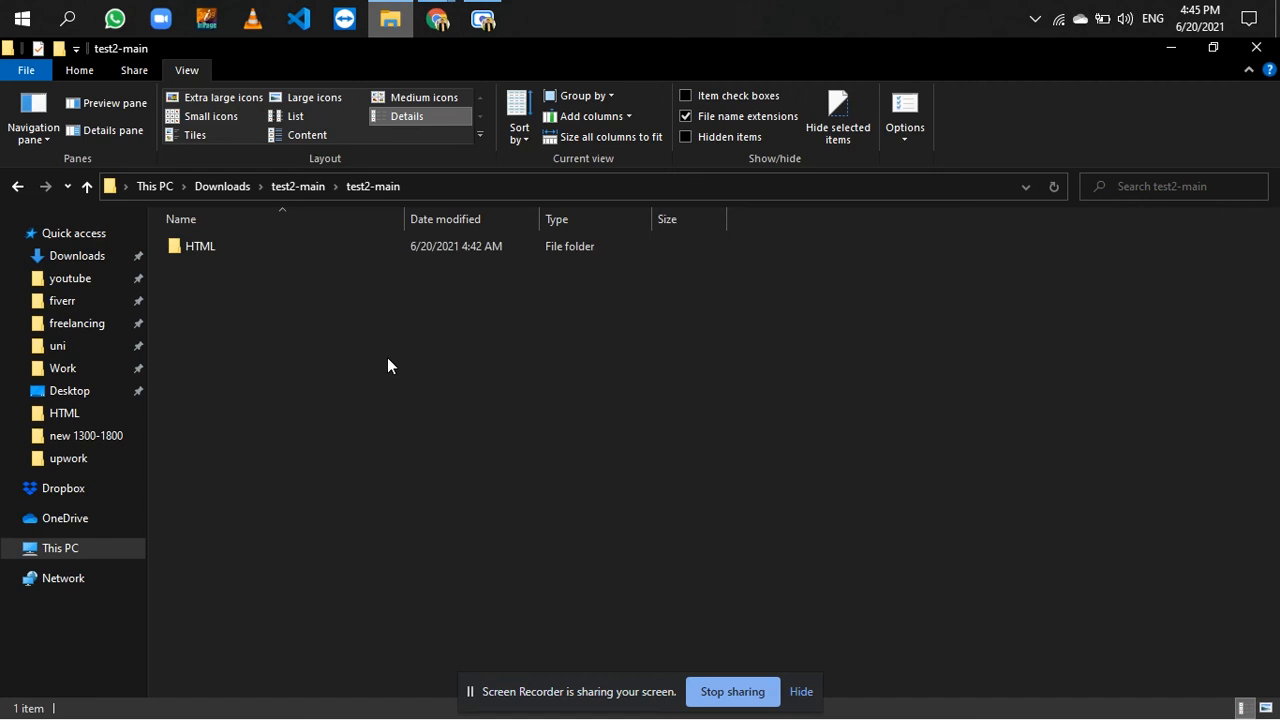
left_click(284, 249)
double_click(283, 246)
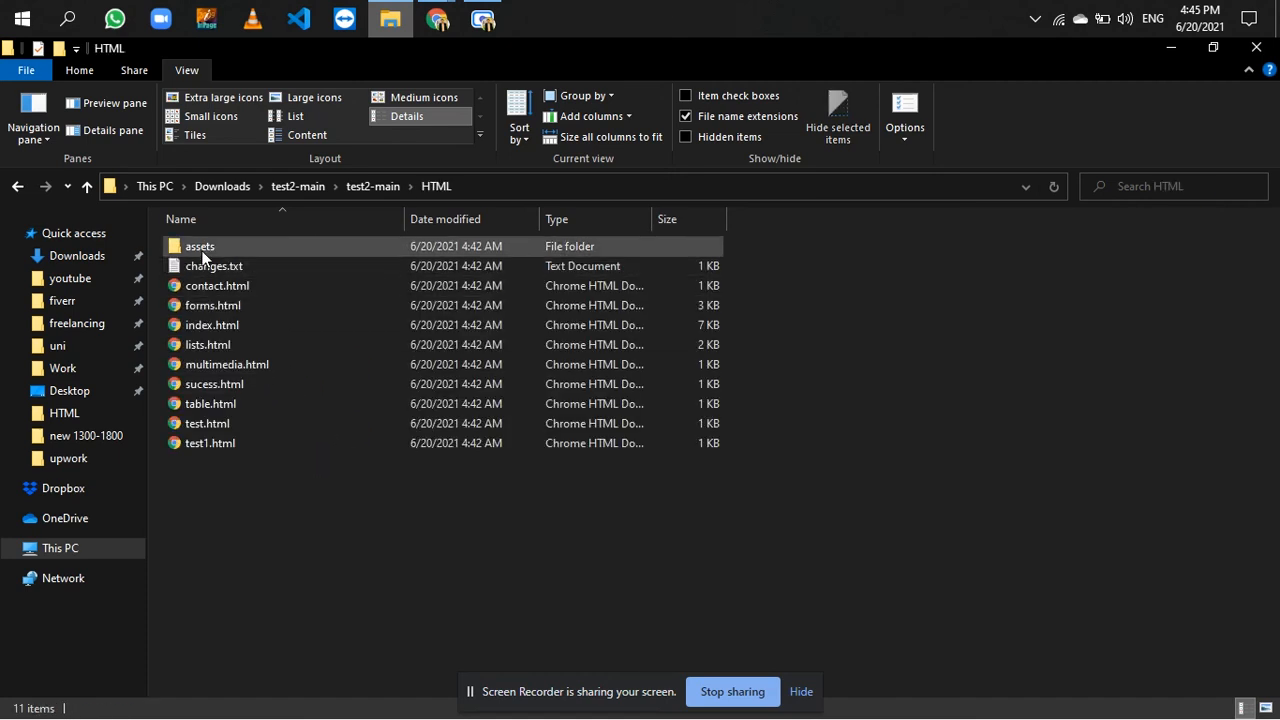
double_click(202, 250)
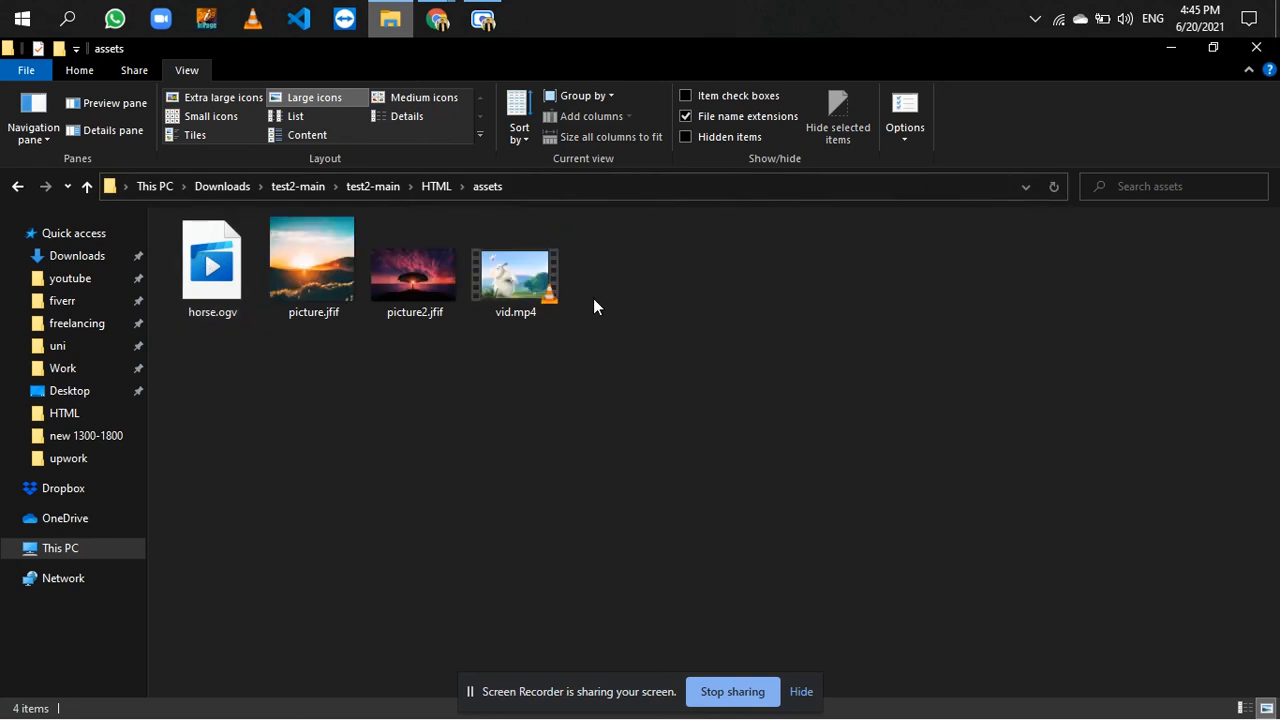
left_click(82, 256)
- Switch to test2 on GitHub in Chrome and, from its commit history, browse the repository at the "test" commit
left_click(446, 19)
left_click(336, 134)
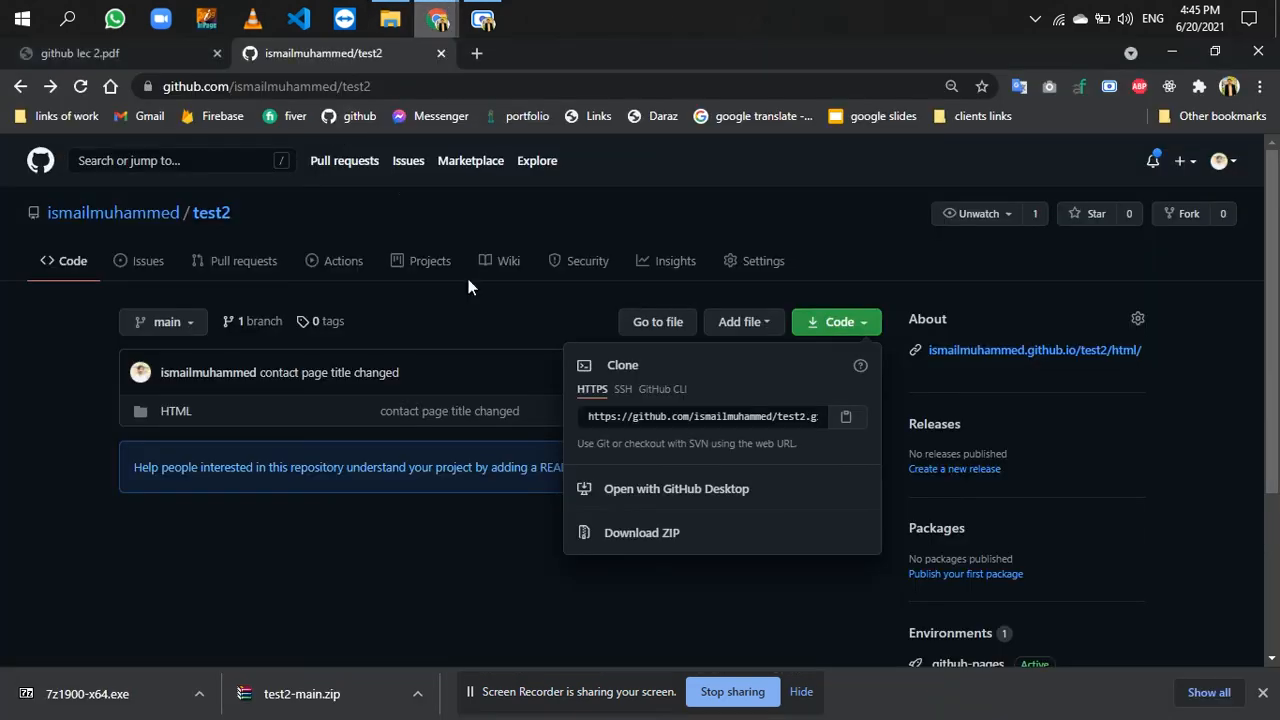
left_click(448, 528)
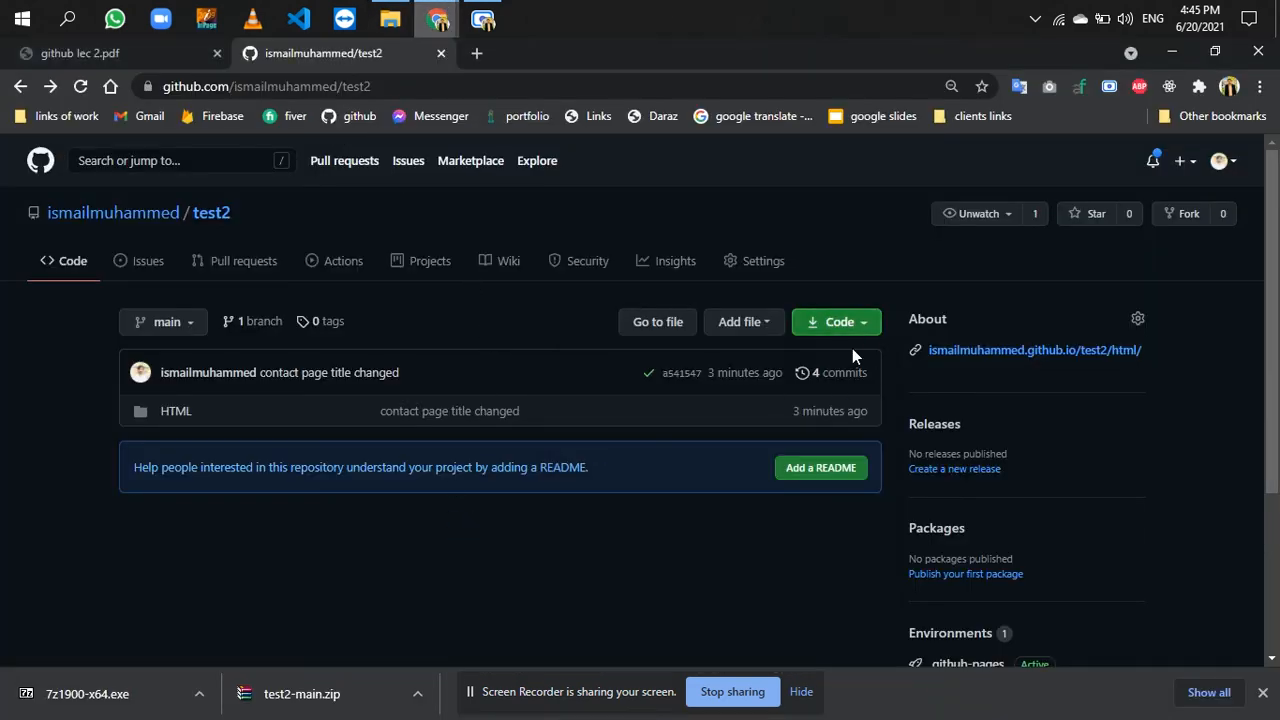
left_click(845, 373)
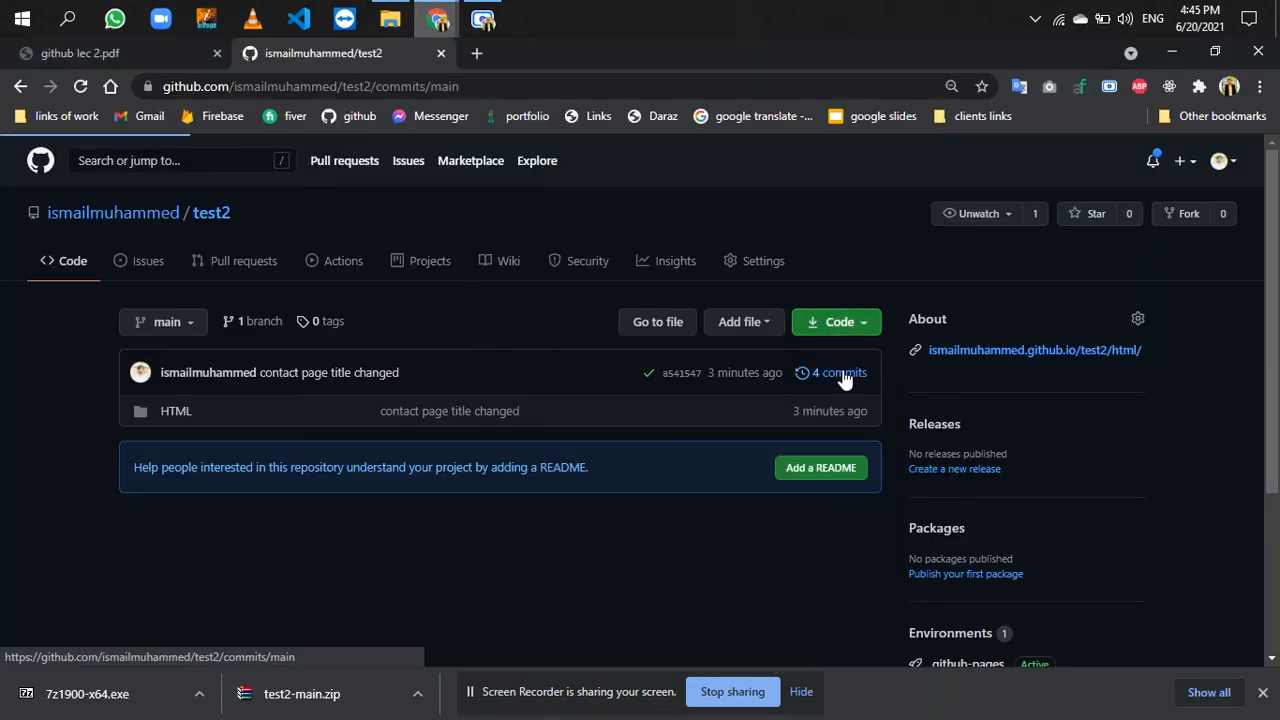
scroll(525, 336, "down", 2)
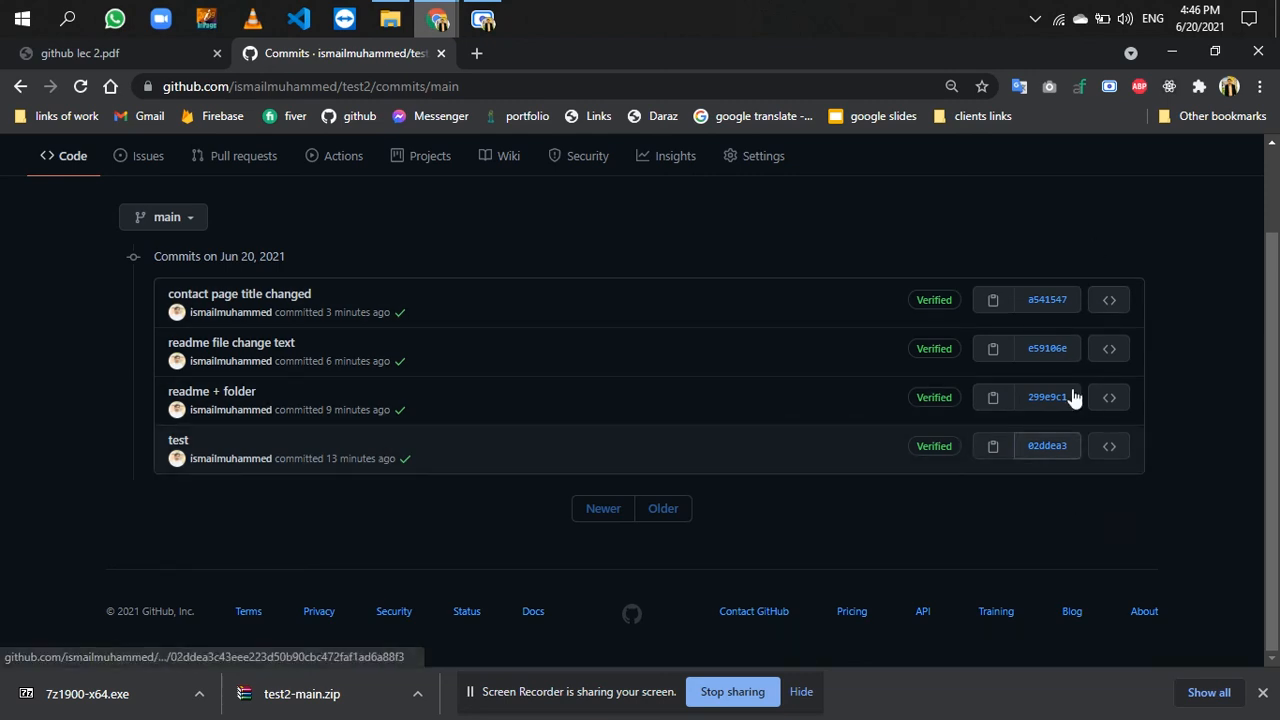
left_click(1110, 450)
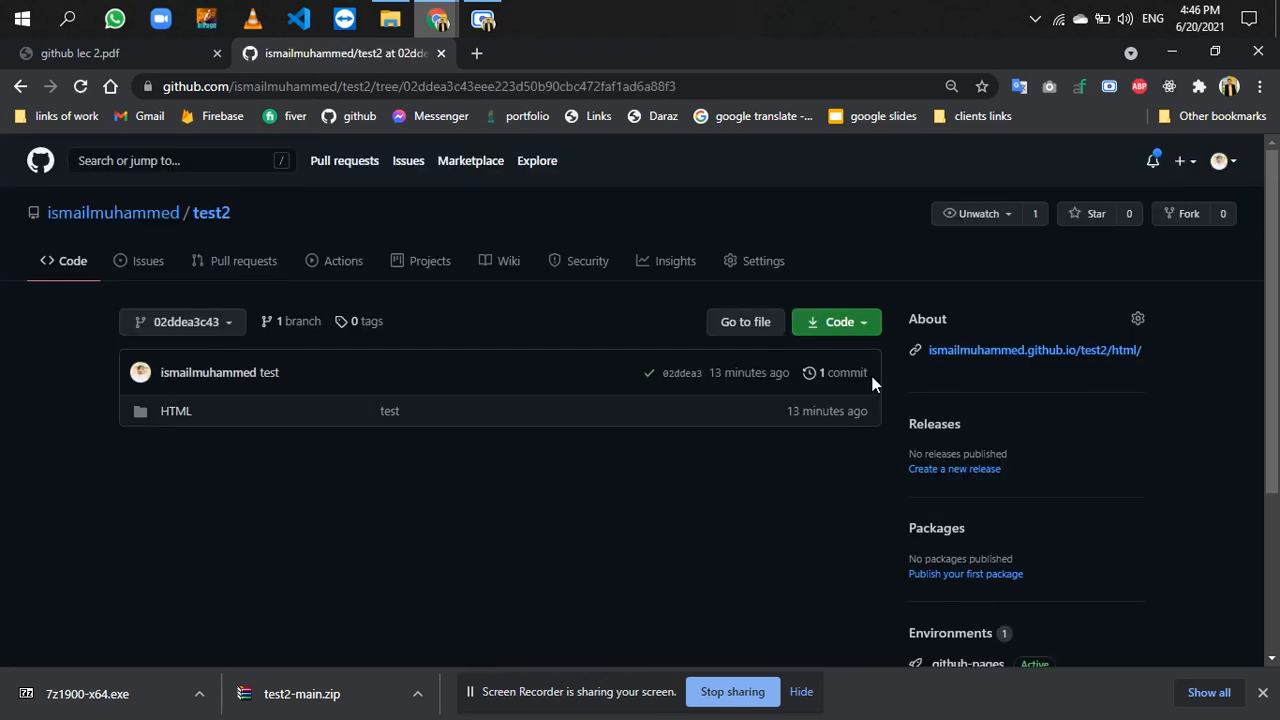
- Download the test2 repository as a ZIP in its state at the "test" commit 02ddea3
left_click_drag(869, 373, 810, 375)
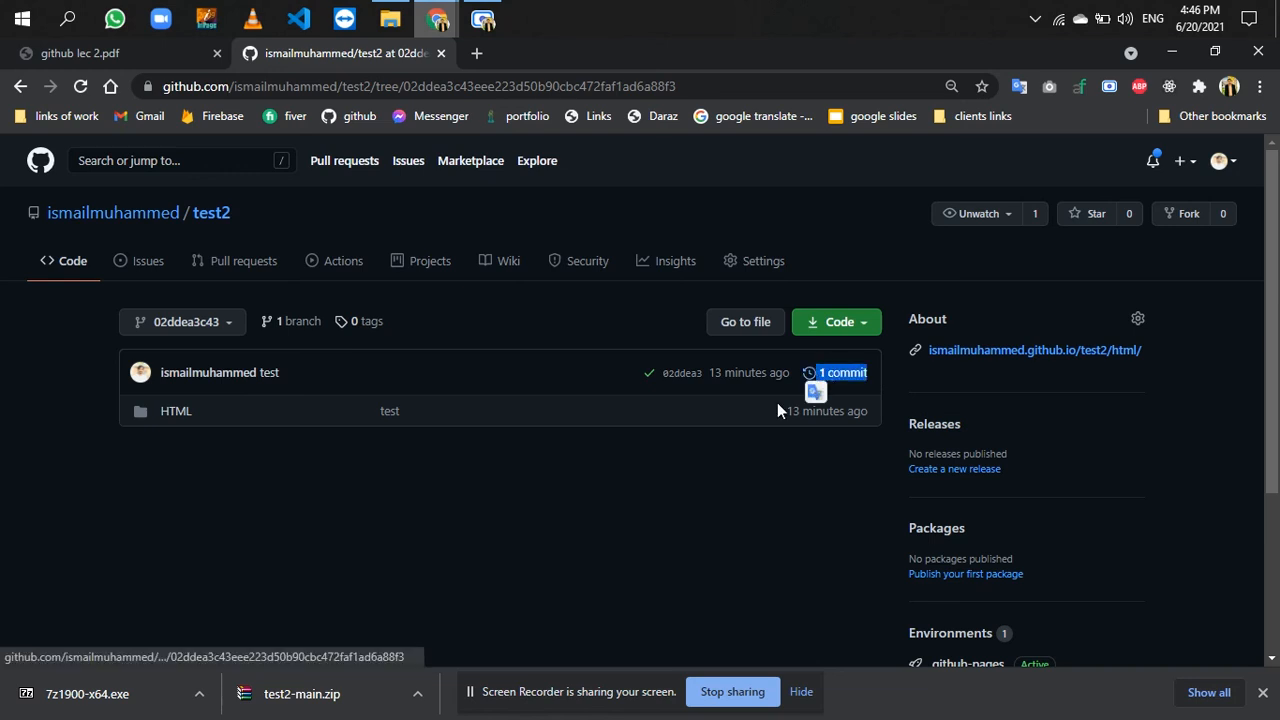
left_click(705, 460)
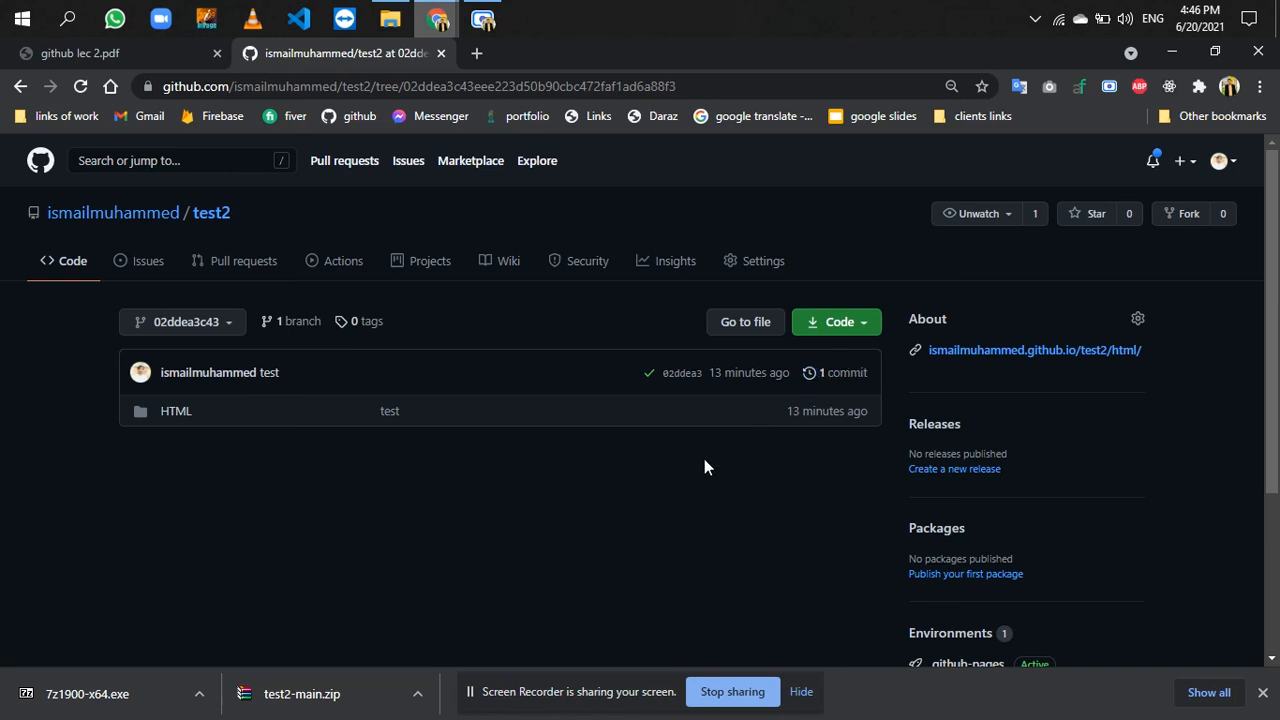
left_click(850, 321)
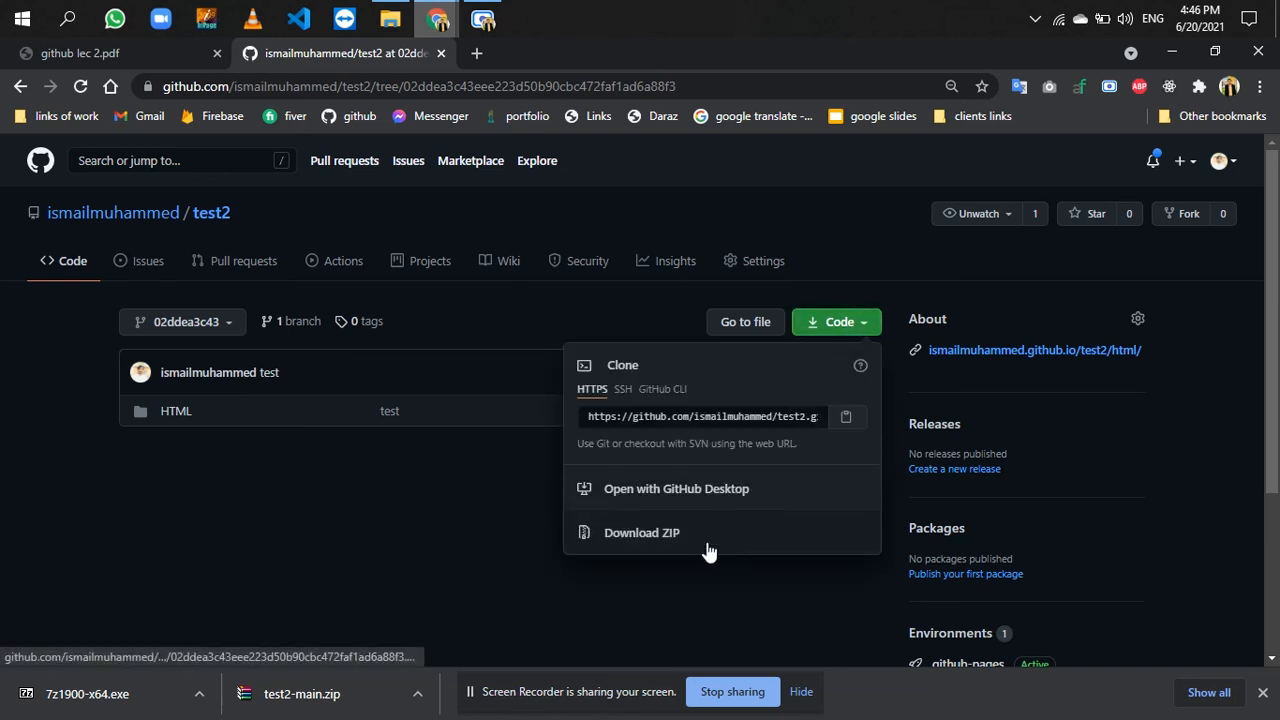
left_click(706, 544)
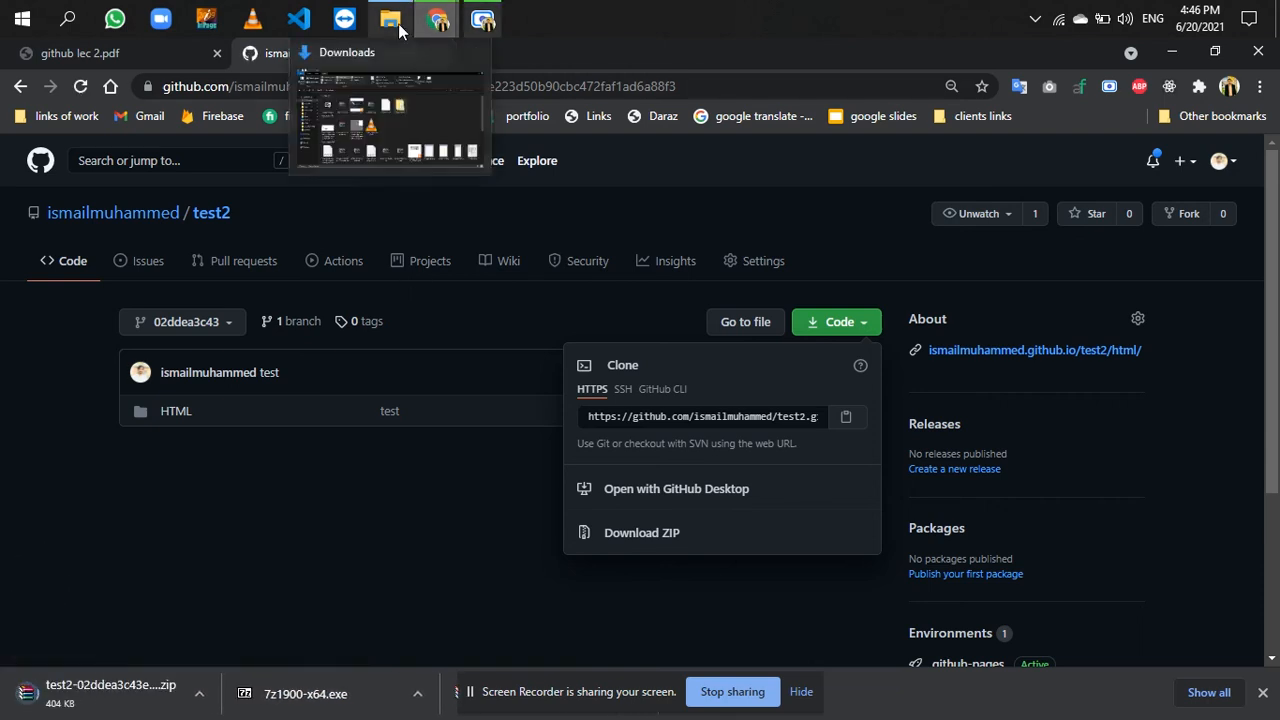
- Switch to File Explorer, look for changes.txt in the HTML folder inside test2-main, and return to Downloads
left_click(399, 30)
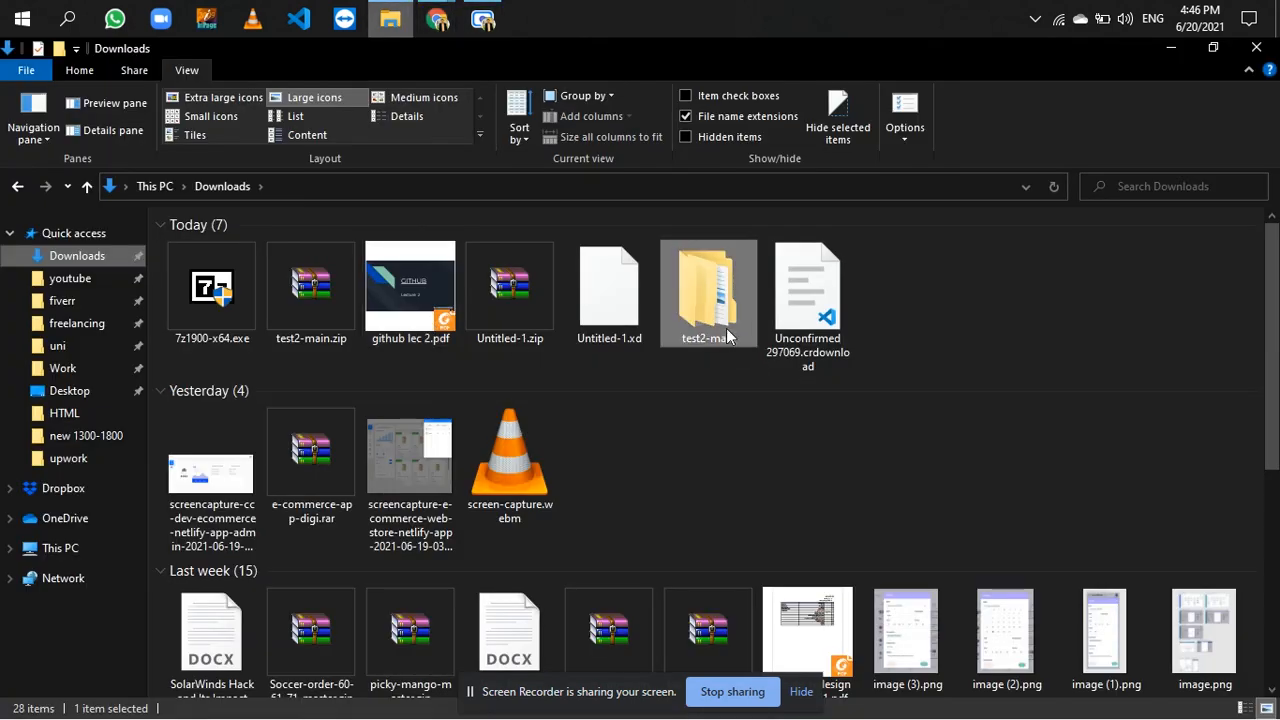
double_click(720, 320)
double_click(340, 246)
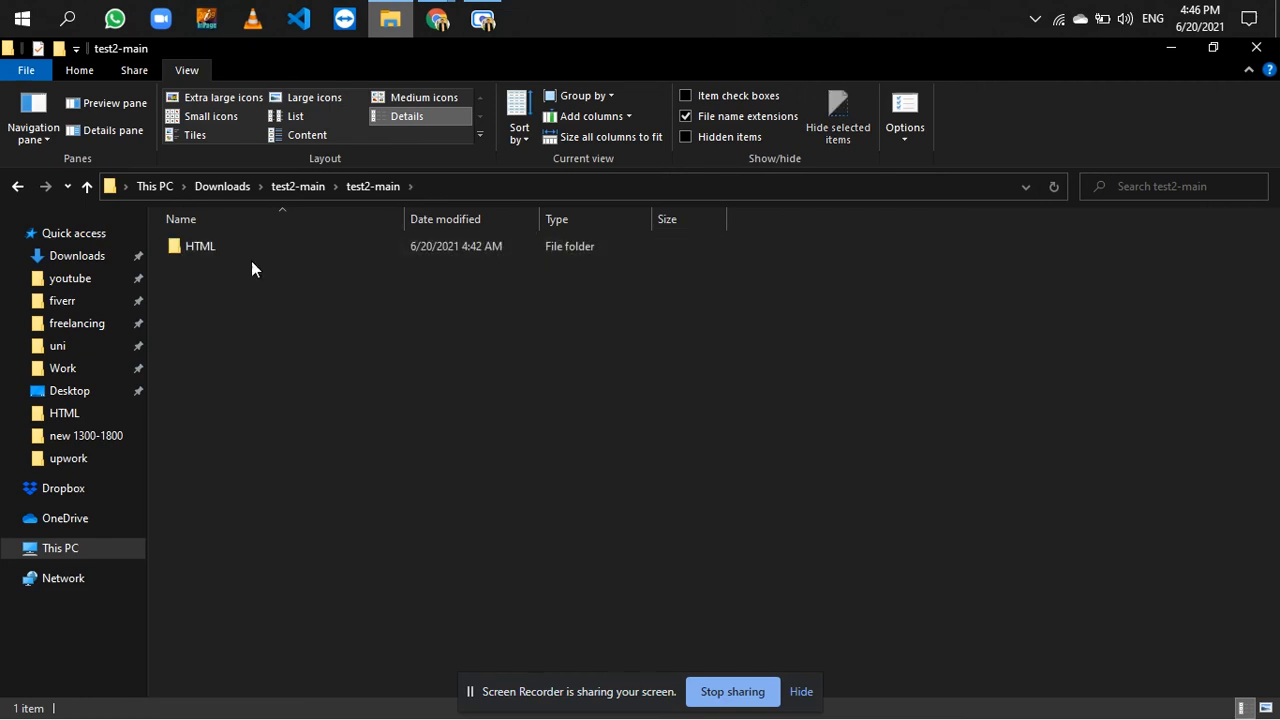
double_click(260, 246)
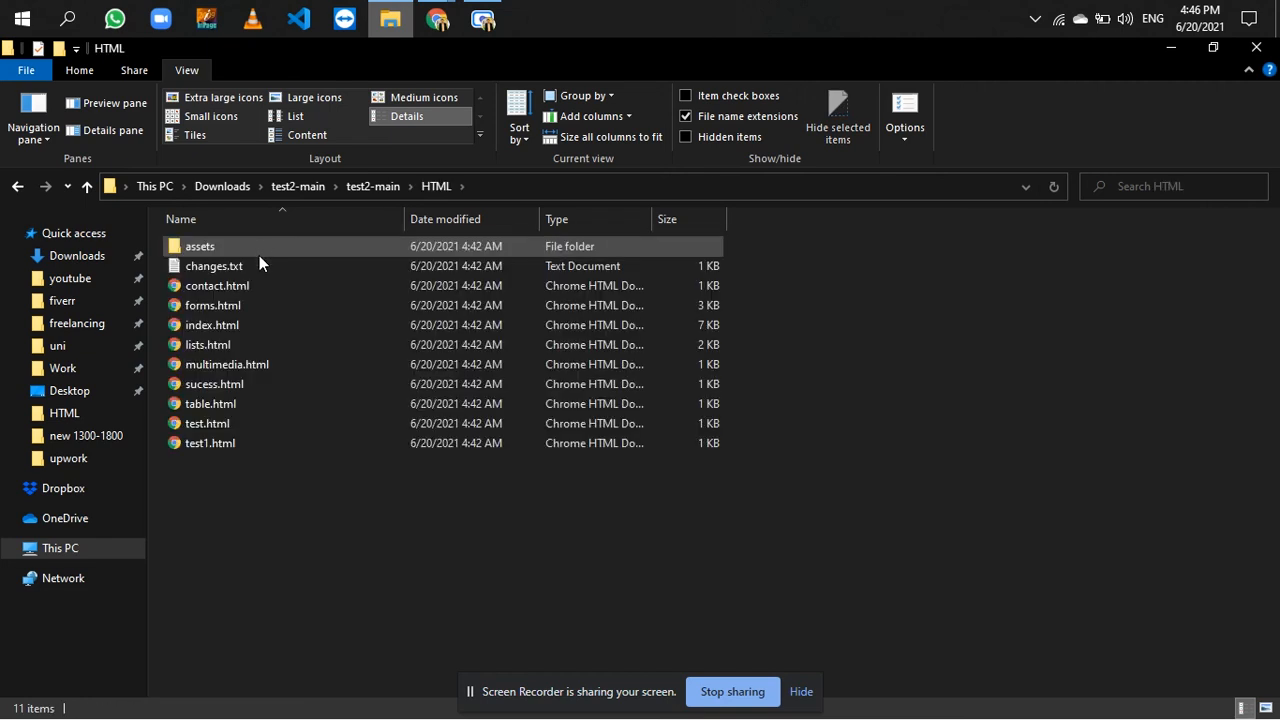
left_click(256, 265)
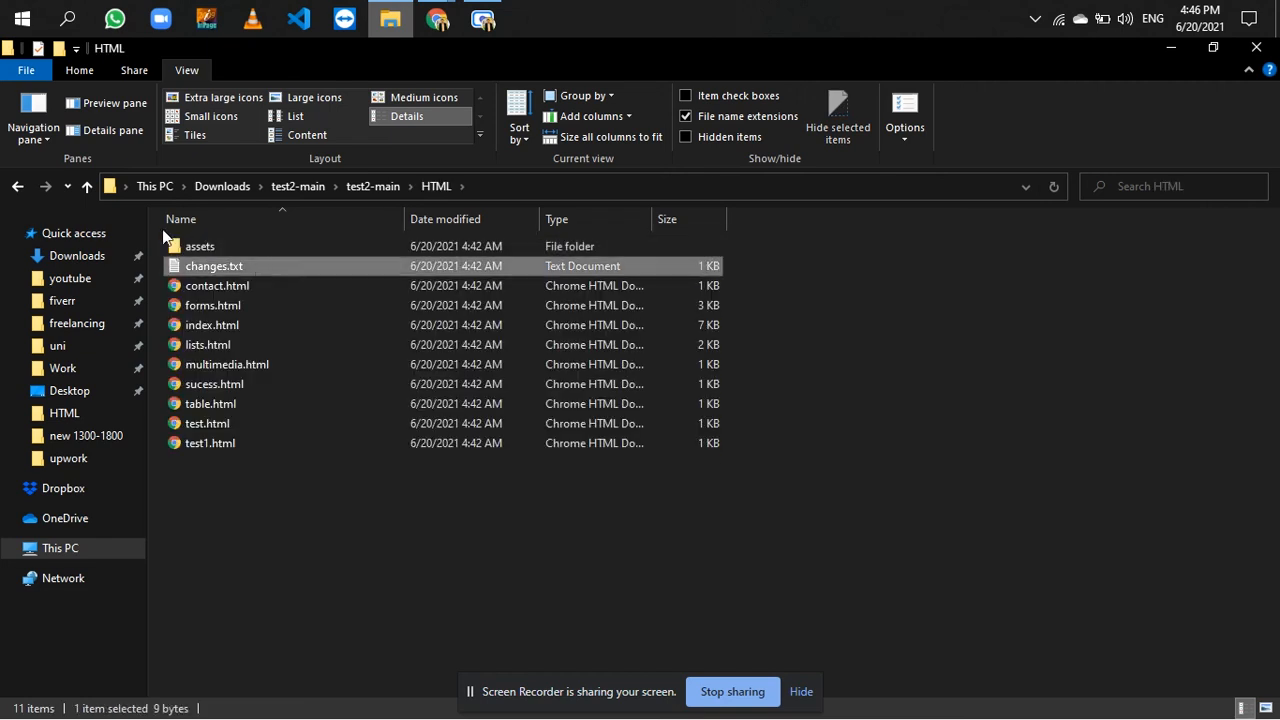
left_click(85, 258)
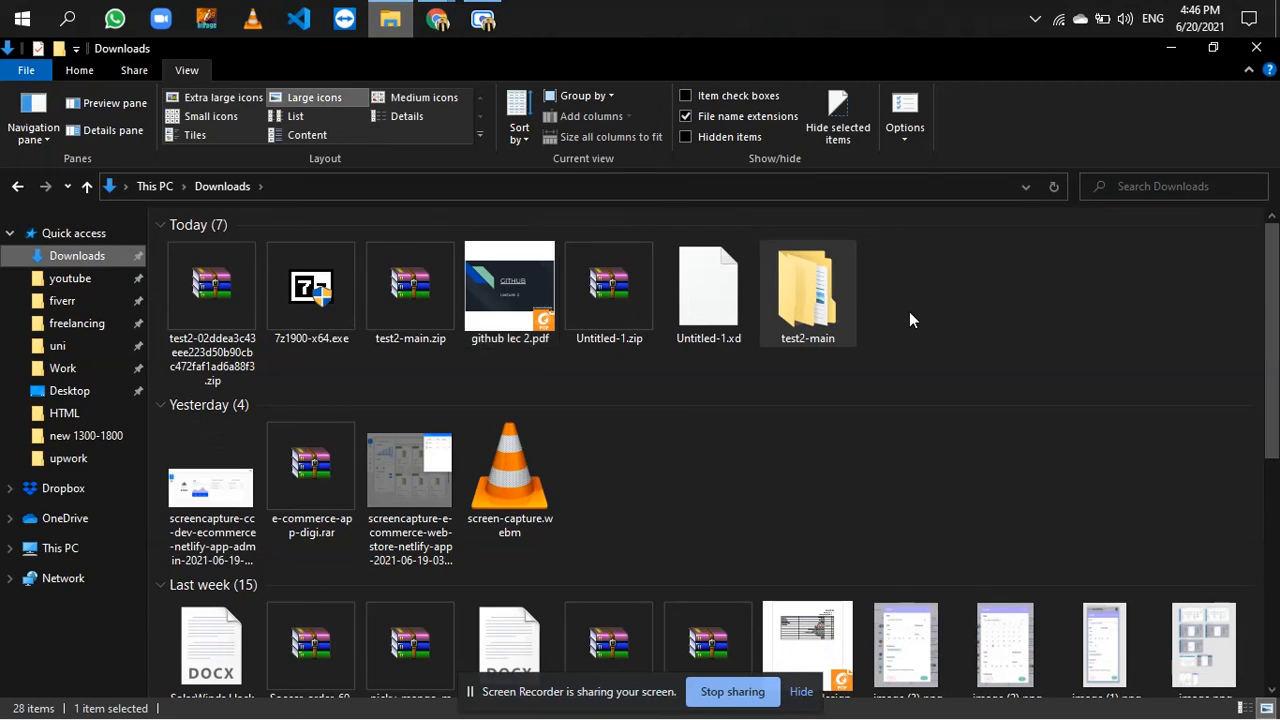
- Extract the downloaded ZIP of commit 02ddea3c43 into a folder of the same name in Downloads
left_click(427, 400)
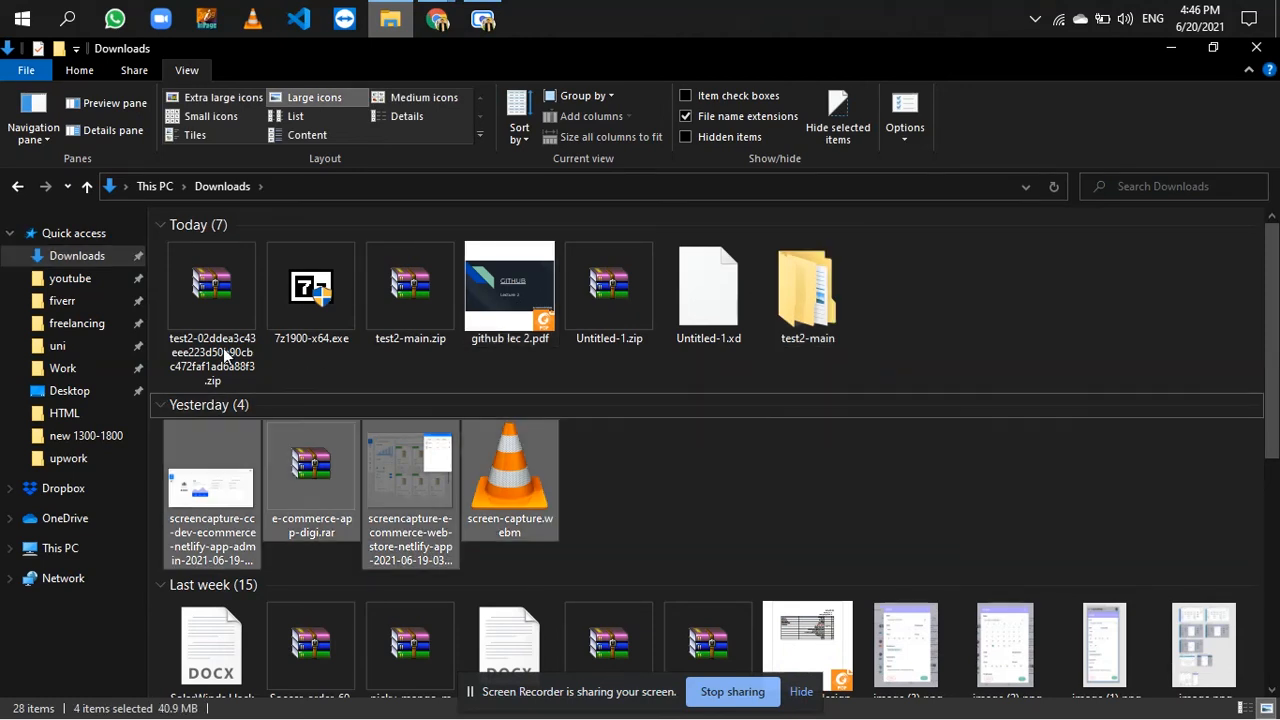
left_click(220, 350)
right_click(216, 344)
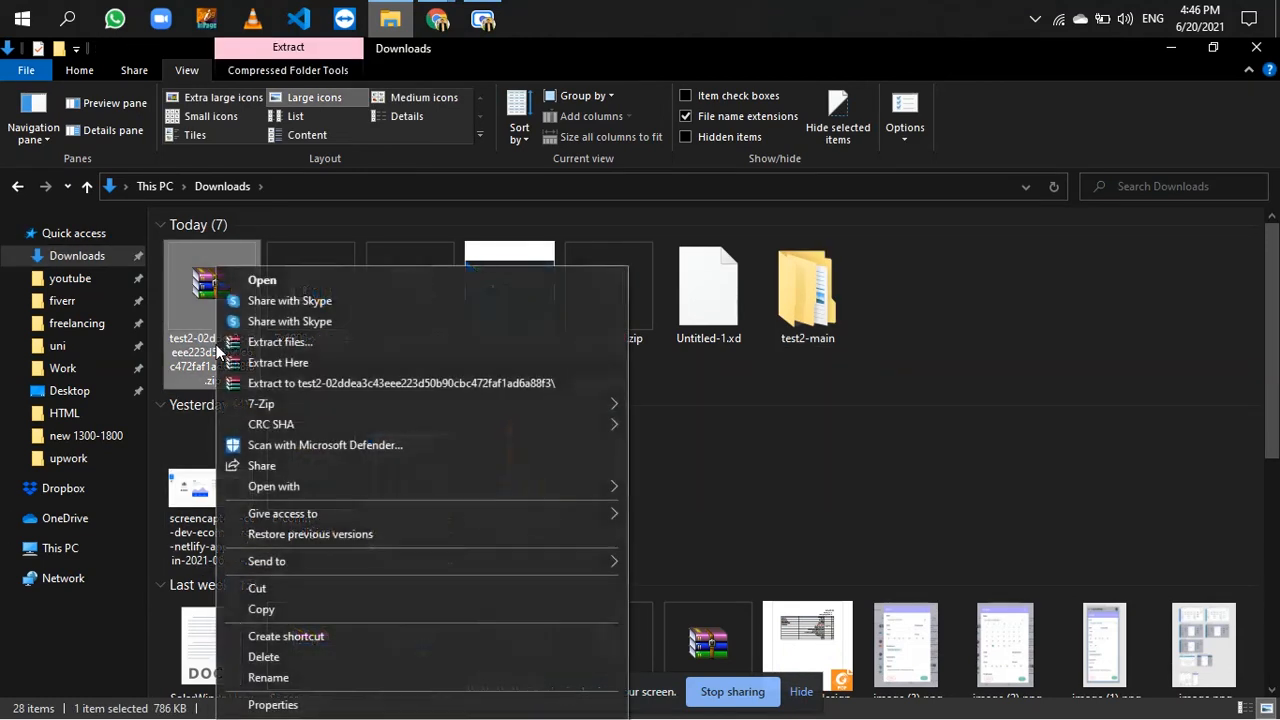
left_click(318, 346)
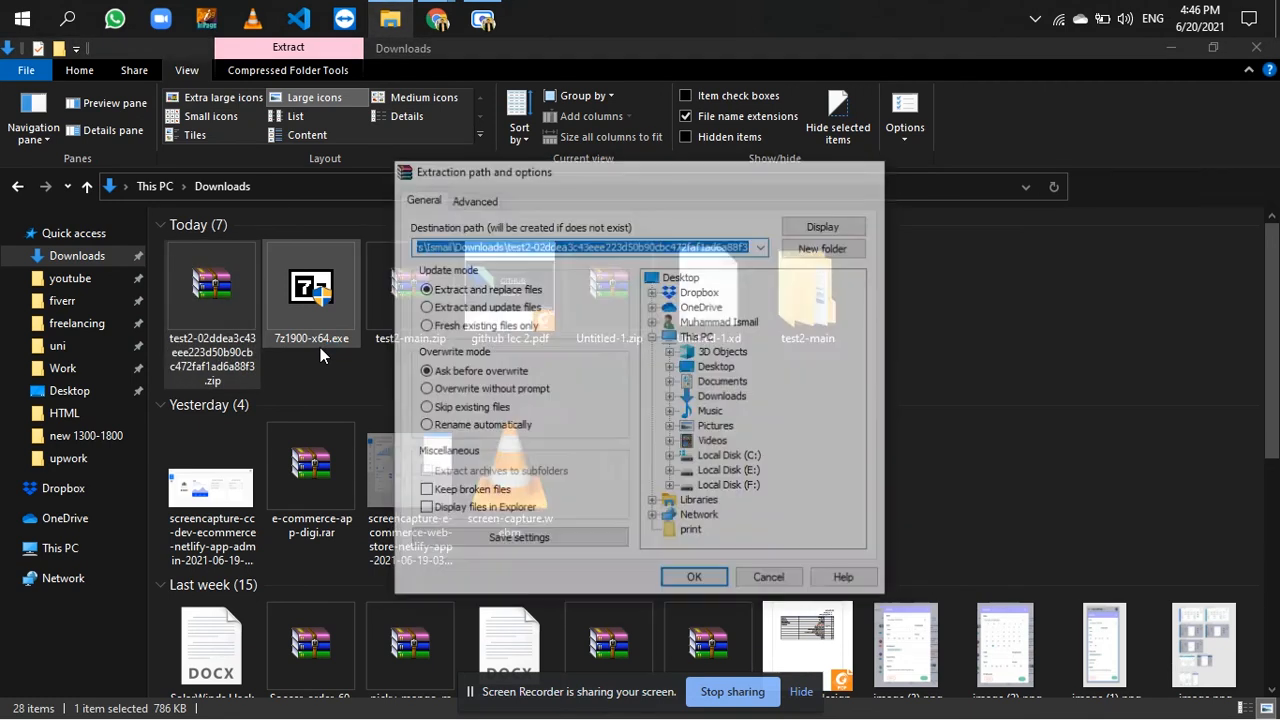
key("Return")
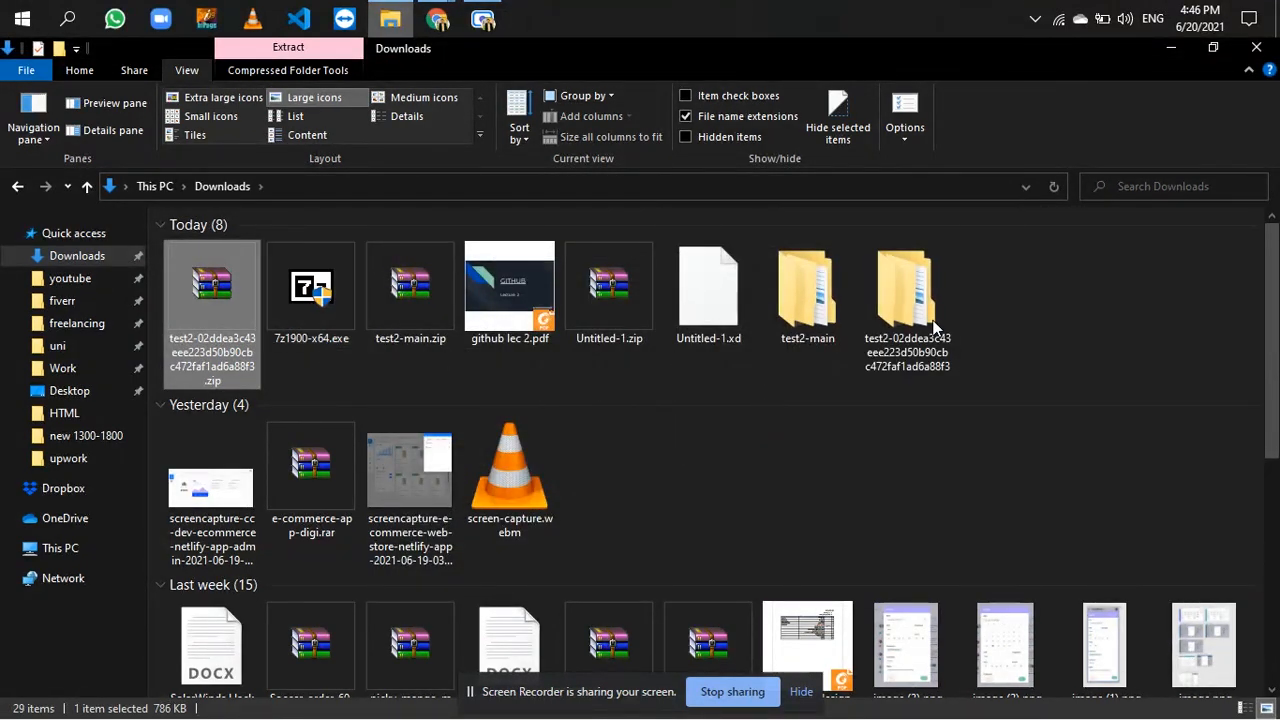
- Browse the extracted 02ddea3c43 folder down to its HTML contents, and go back up one level
left_click(873, 294)
double_click(873, 294)
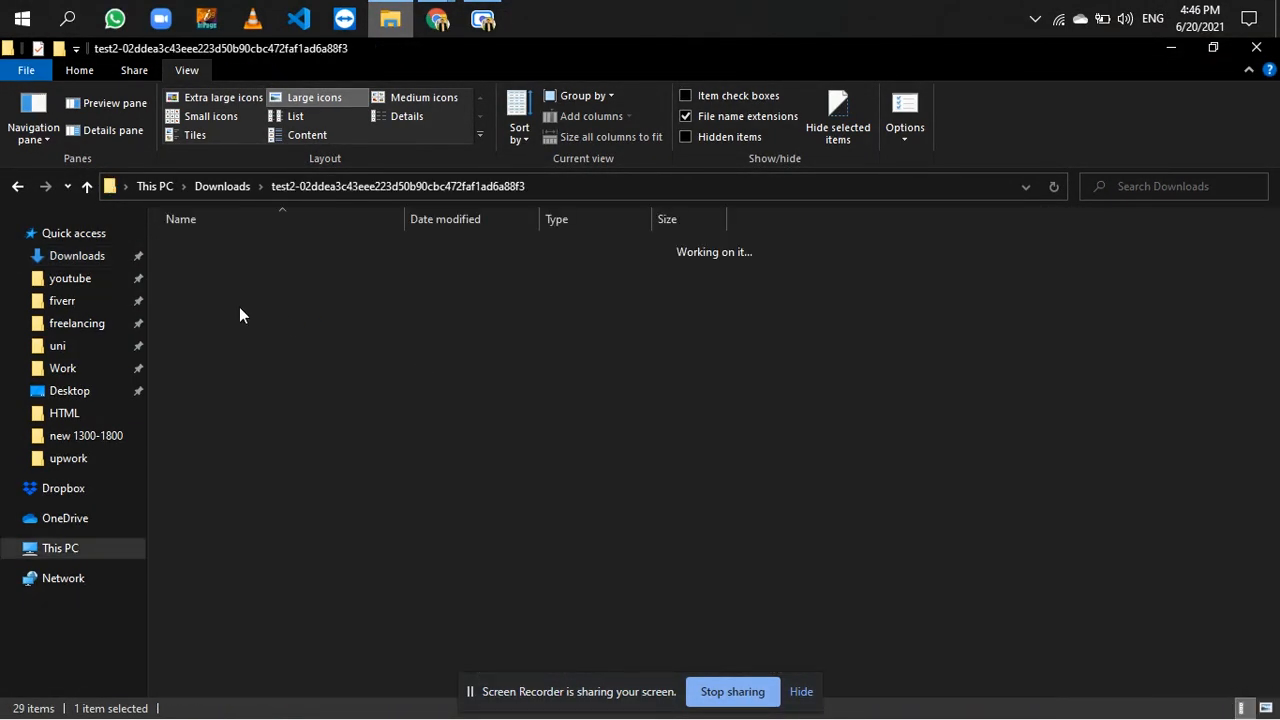
double_click(227, 254)
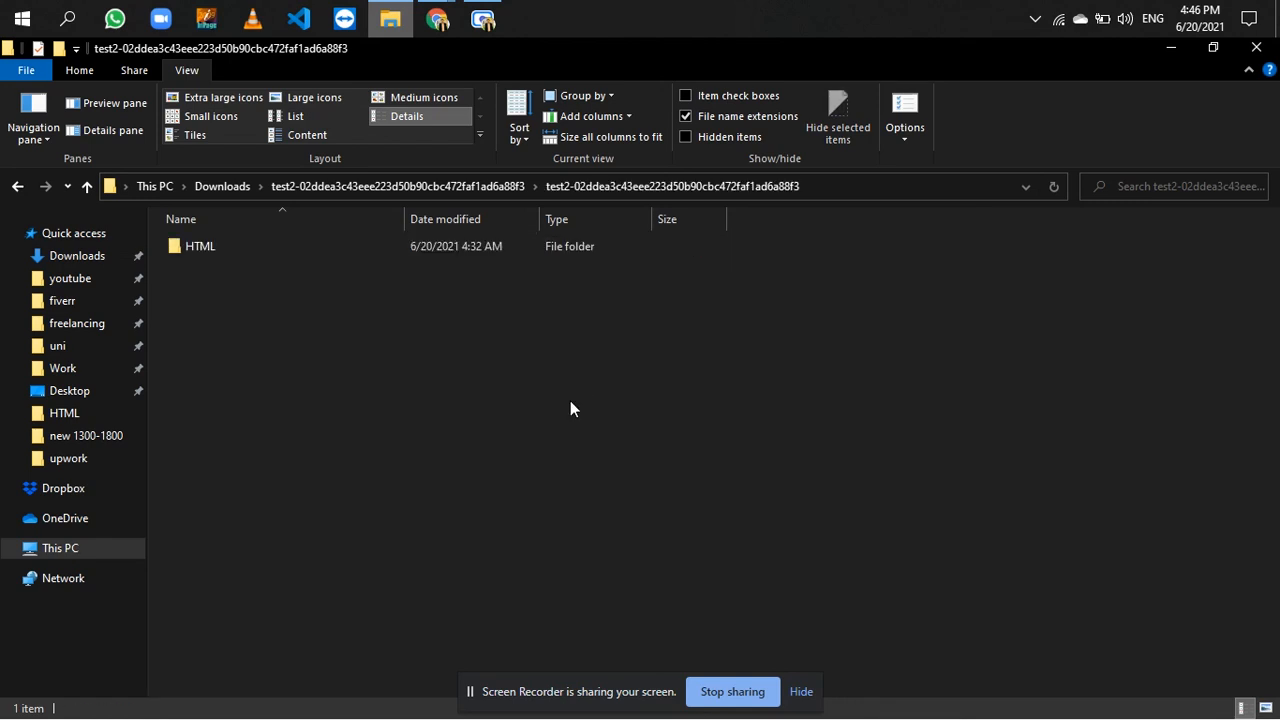
double_click(336, 253)
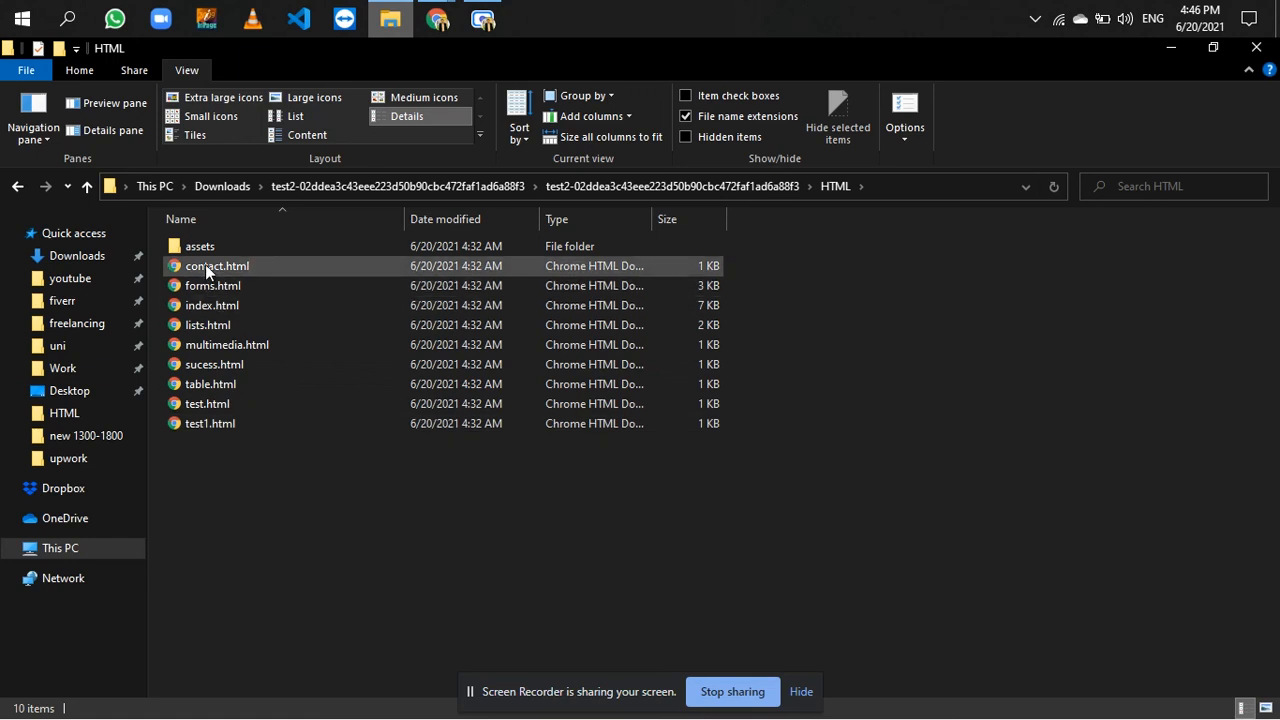
left_click(15, 186)
- Switch back to the test2 GitHub page in Chrome and dismiss the open clone options and the downloads bar
mouse_move(437, 20)
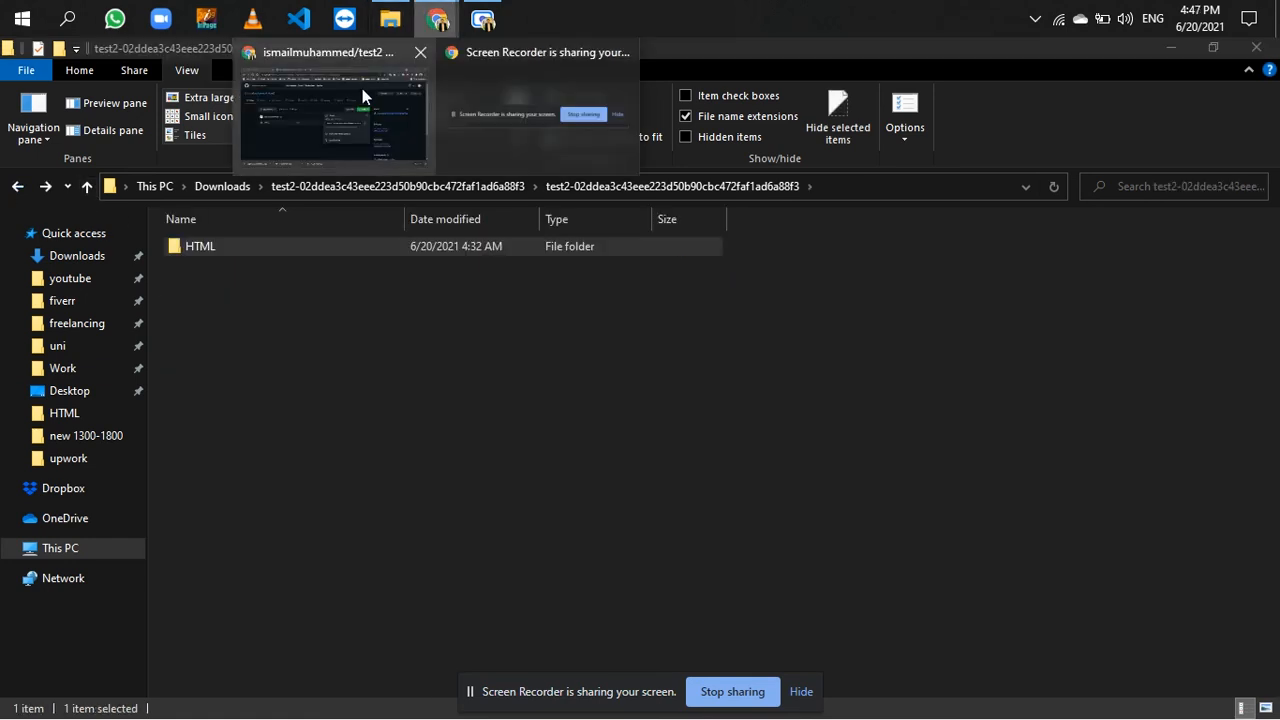
left_click(363, 95)
left_click(333, 470)
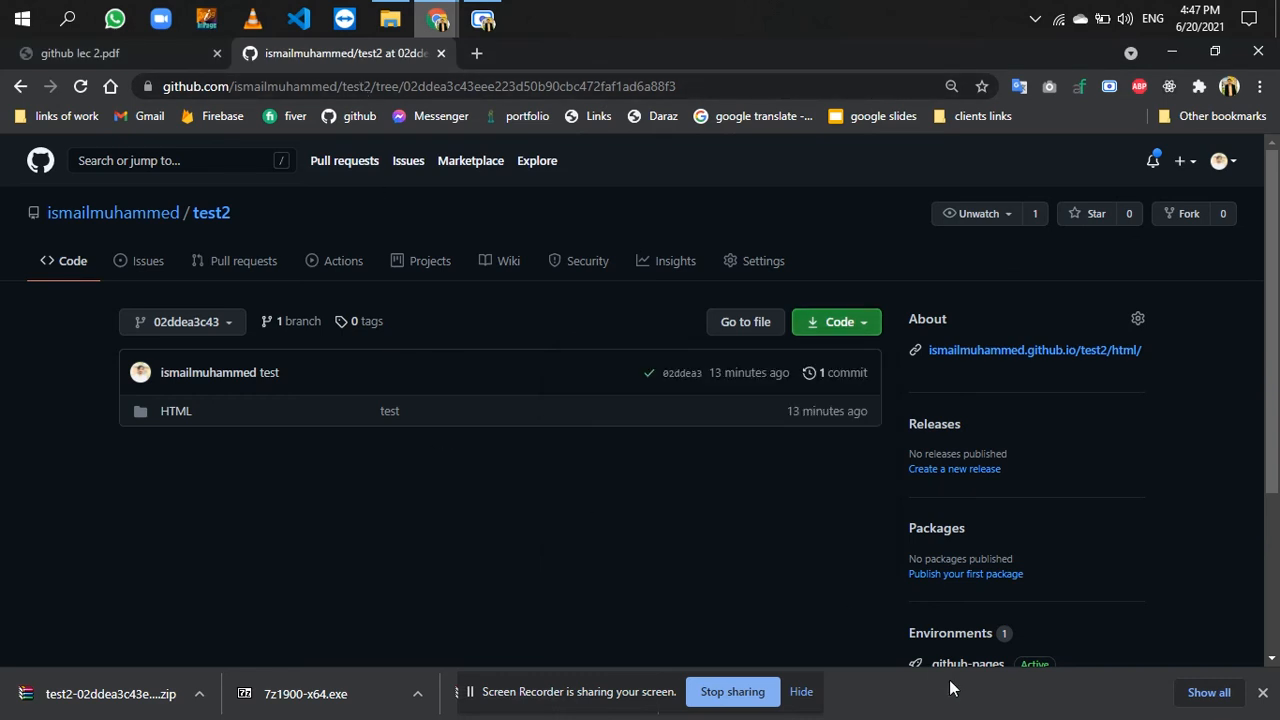
left_click(1263, 697)
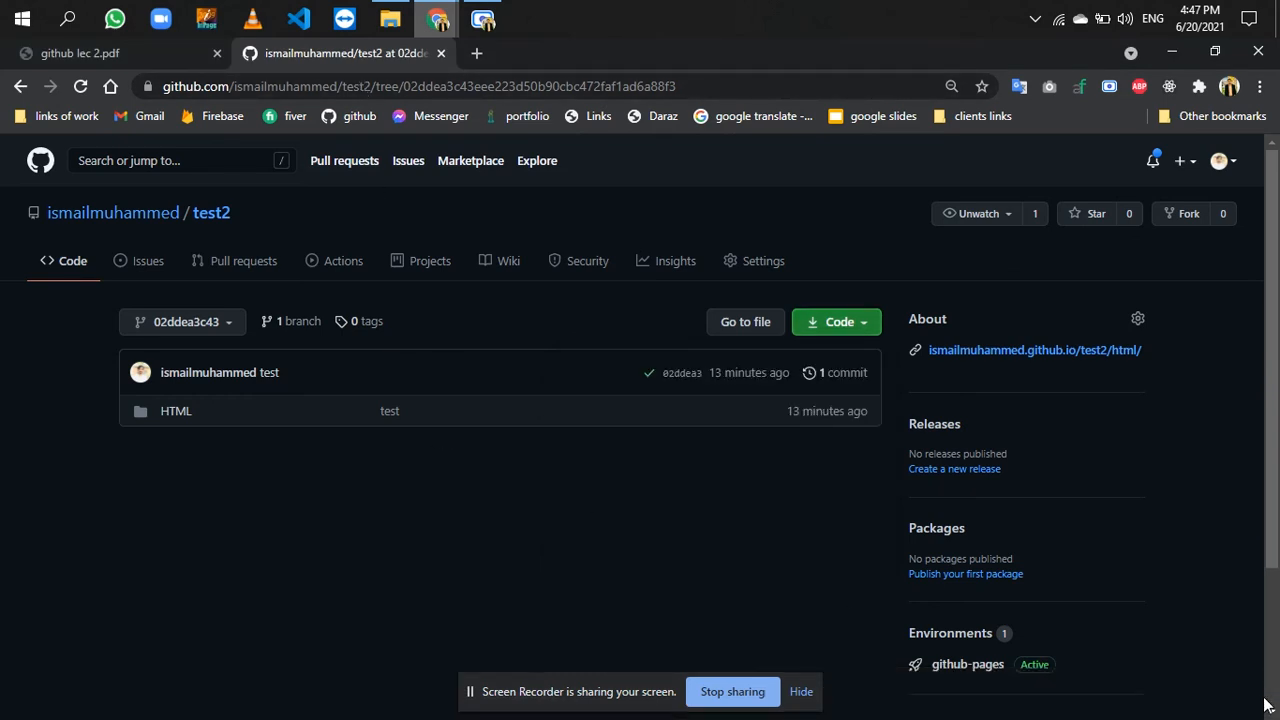
- Return to the main branch of test2 and open its HTML folder
left_click(224, 218)
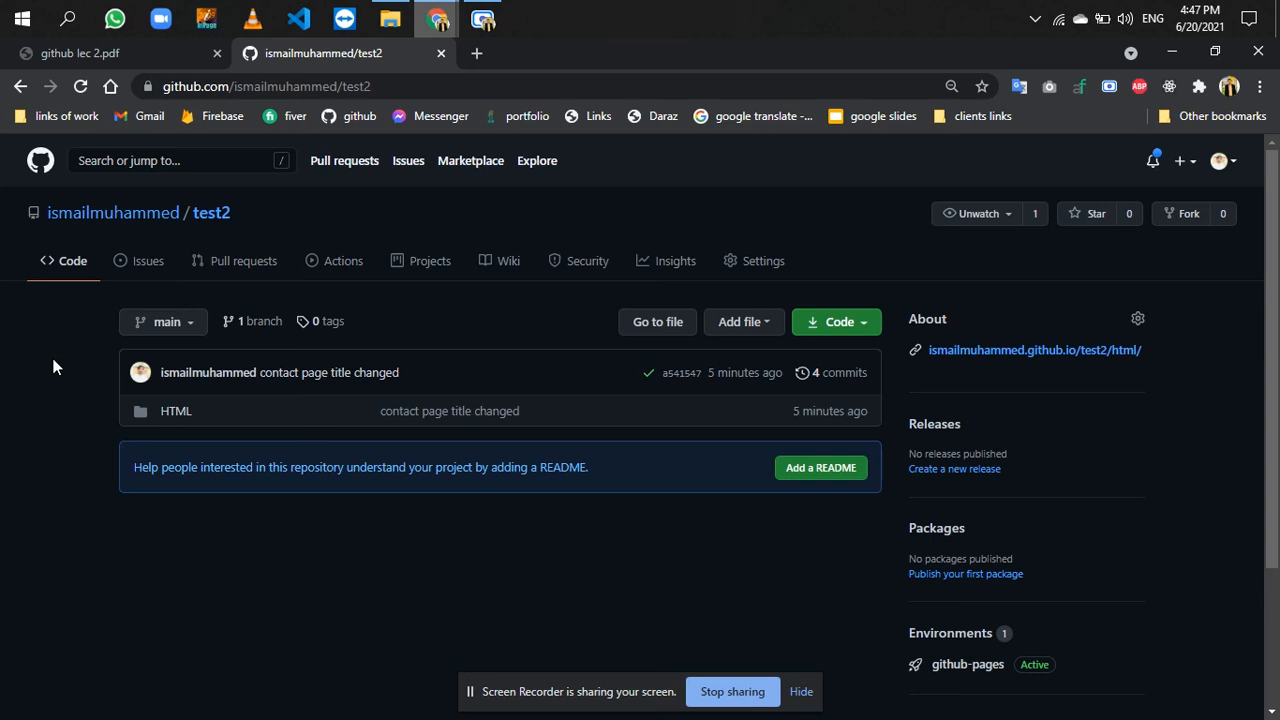
left_click(188, 417)
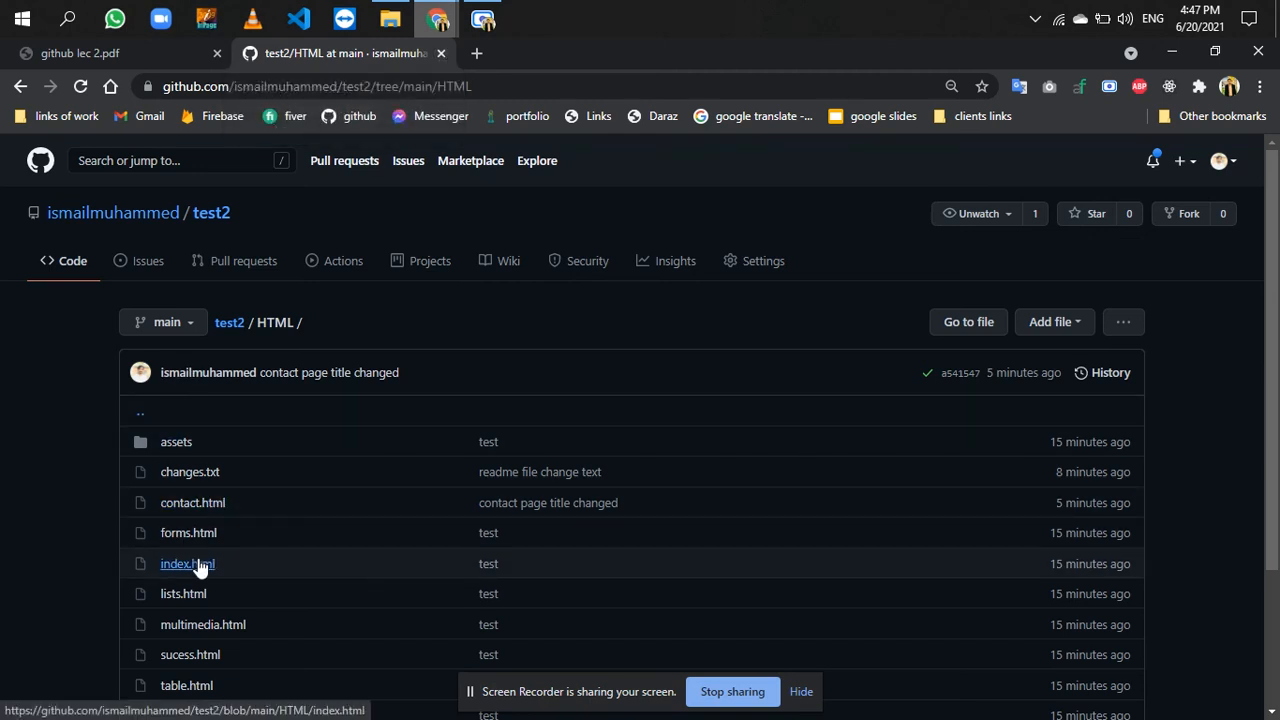
- Close the GitHub tab and review the two slides of github lec 2.pdf
left_click(441, 53)
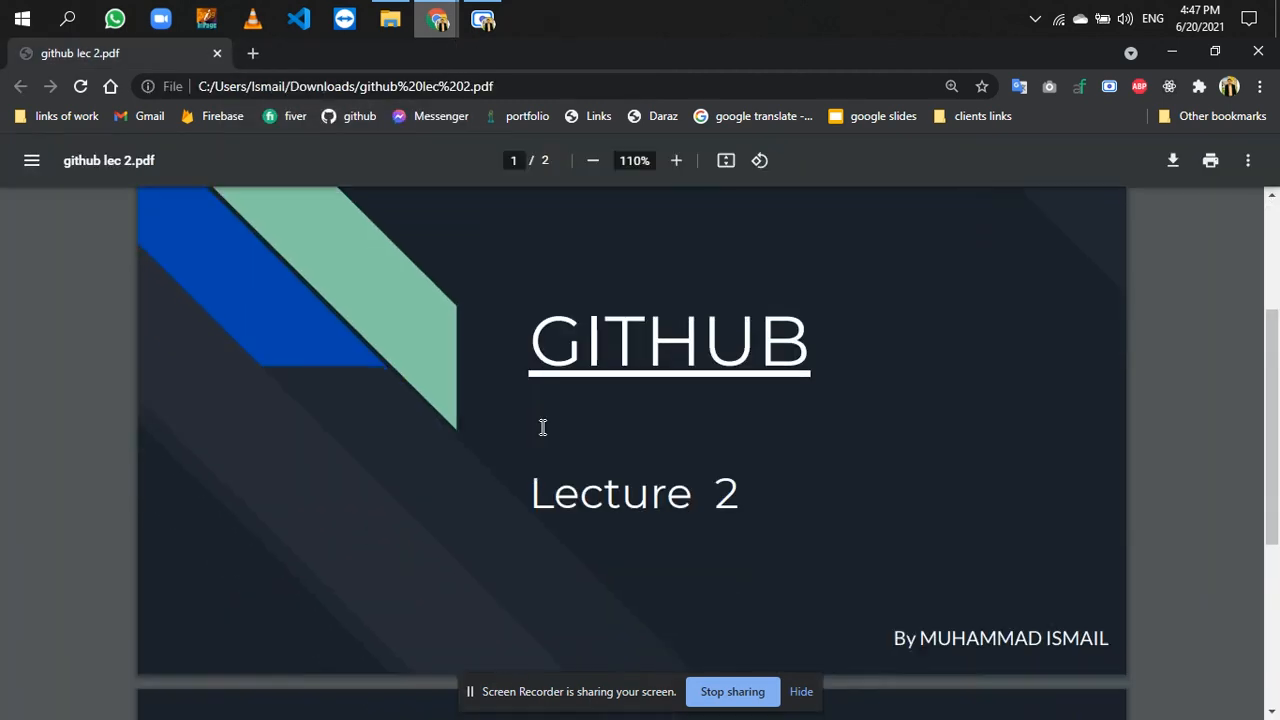
scroll(543, 427, "down", 5)
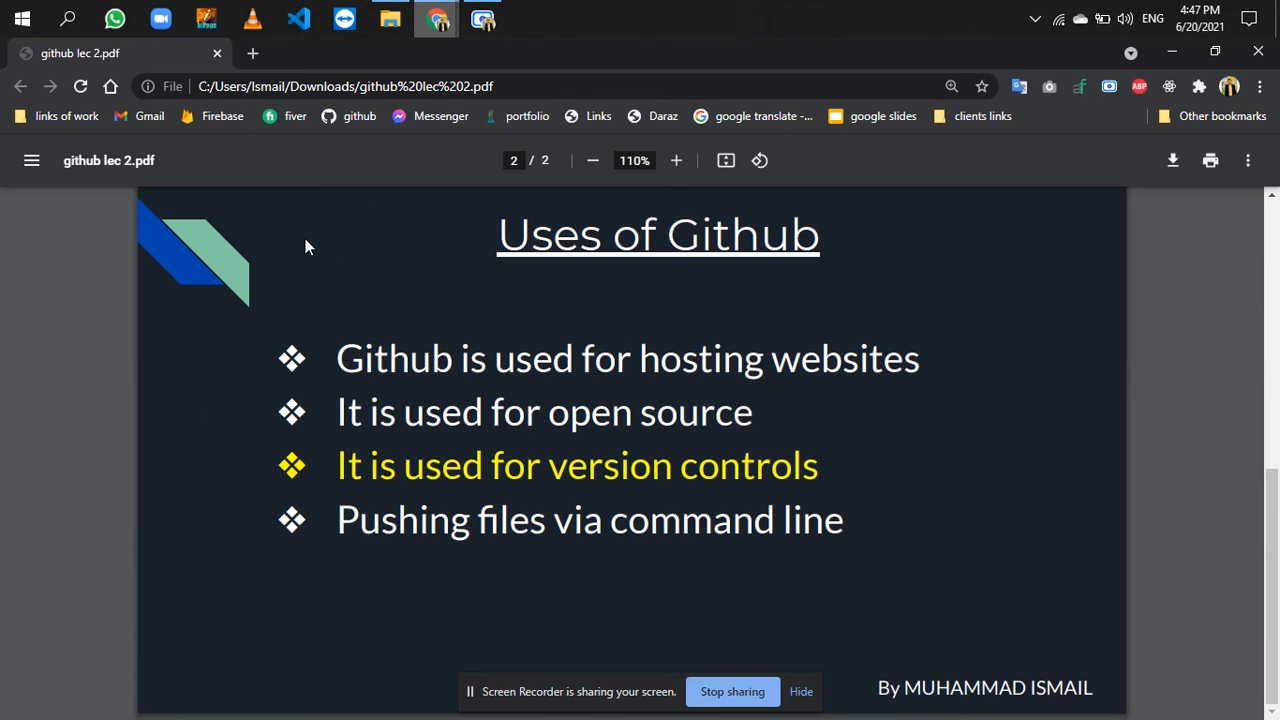
scroll(306, 247, "up", 5)
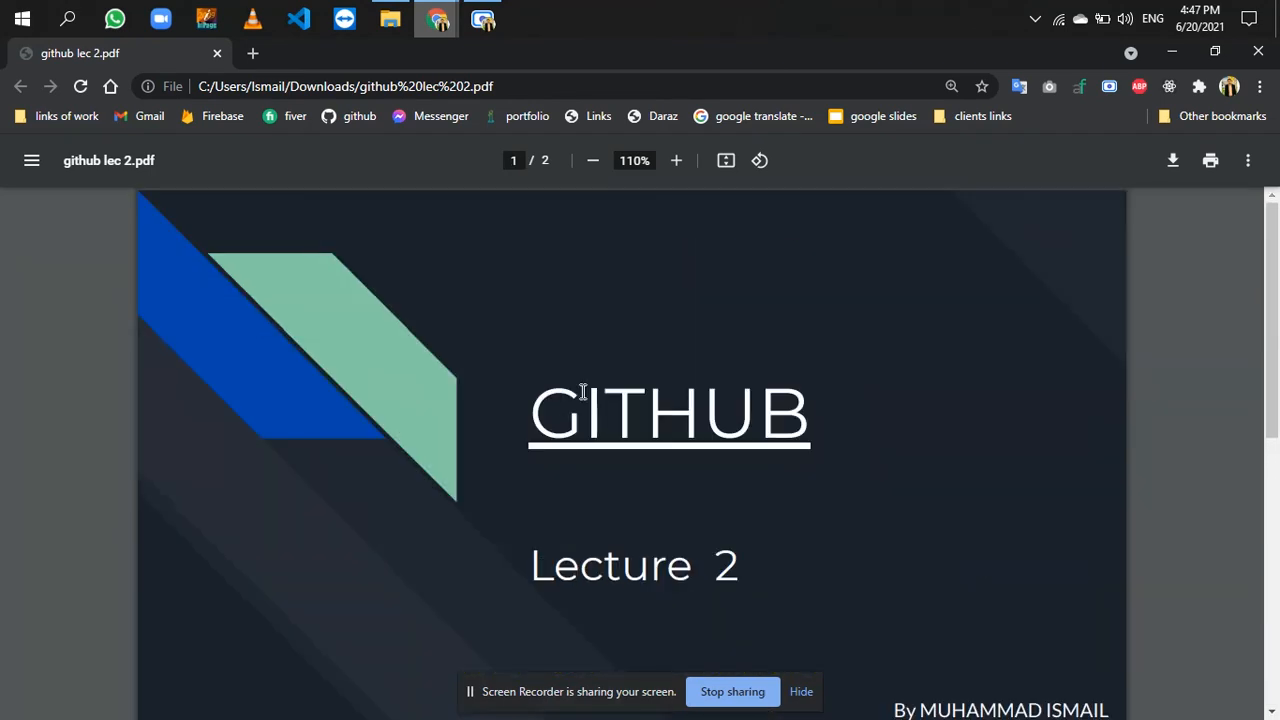